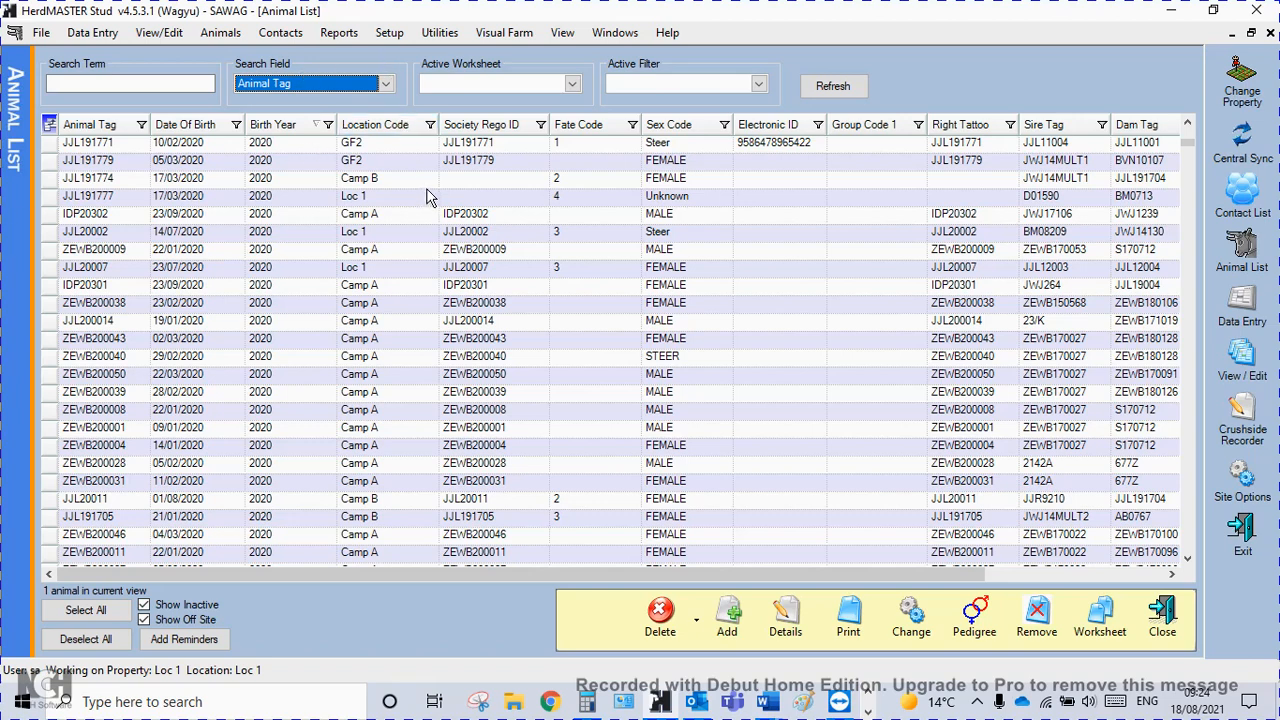
Start the Universal File Import Utility and add a new format template named training.
click(441, 36)
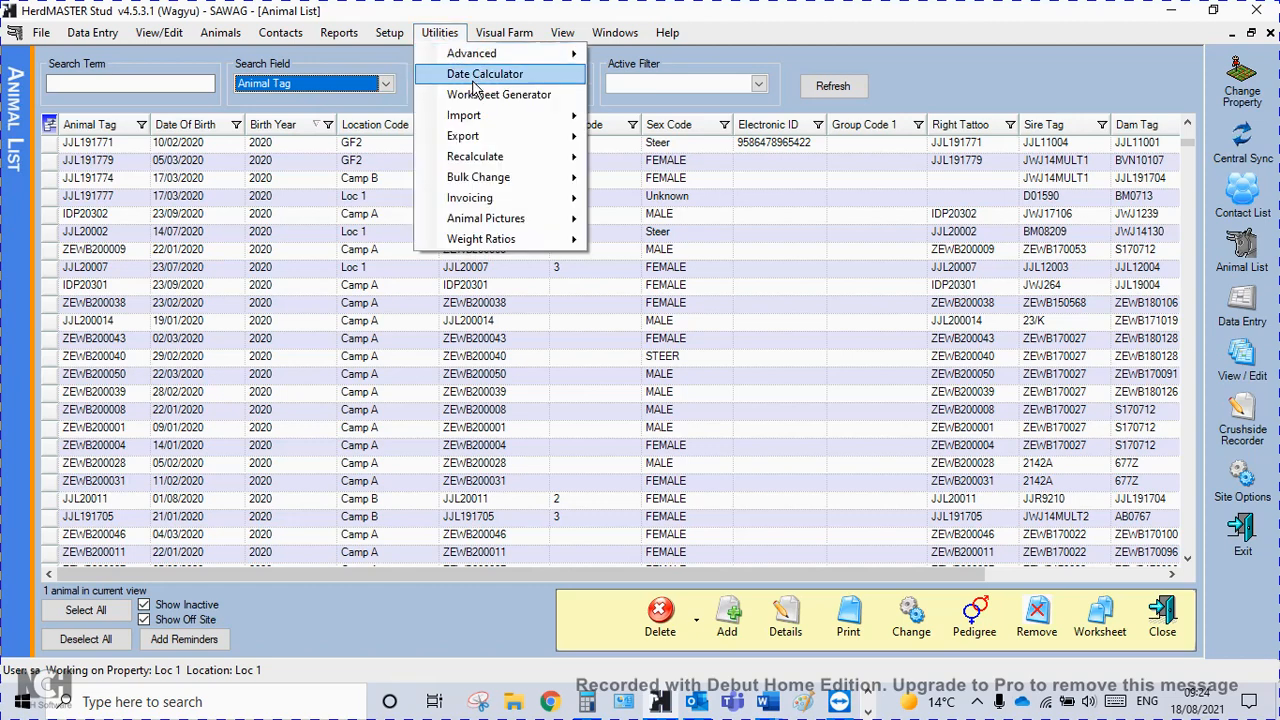
mouse_move(476, 118)
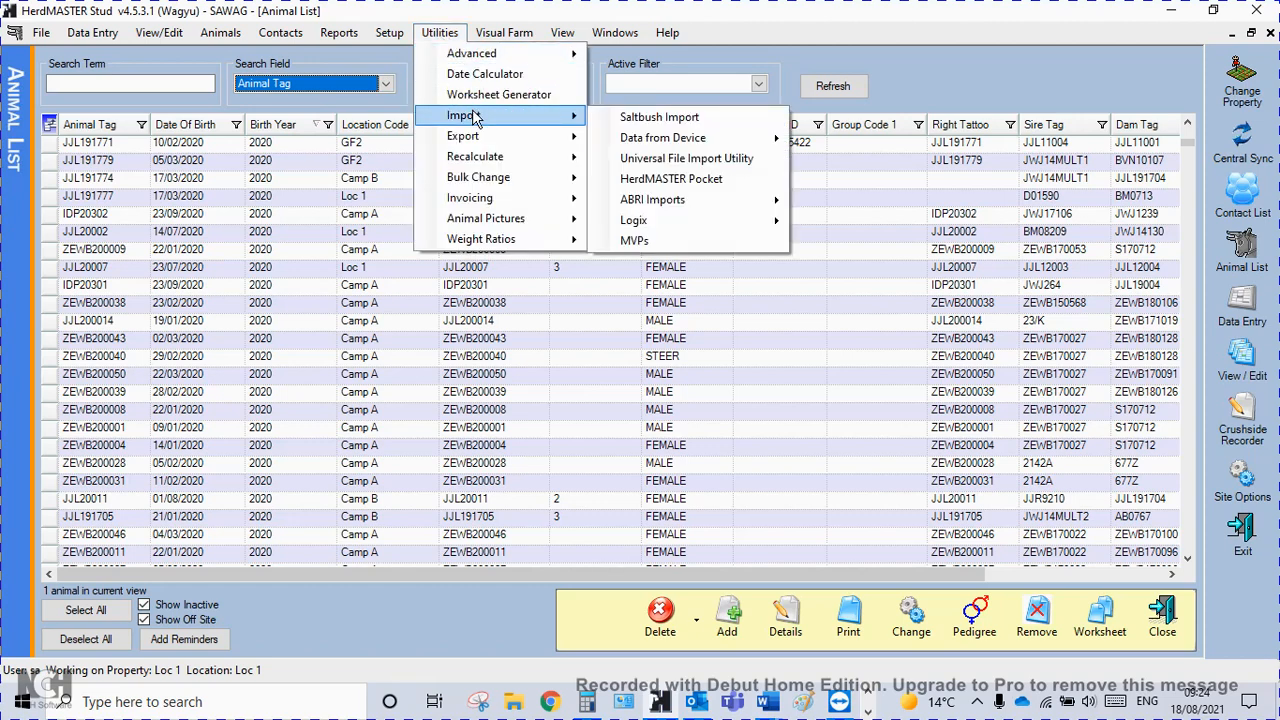
click(714, 164)
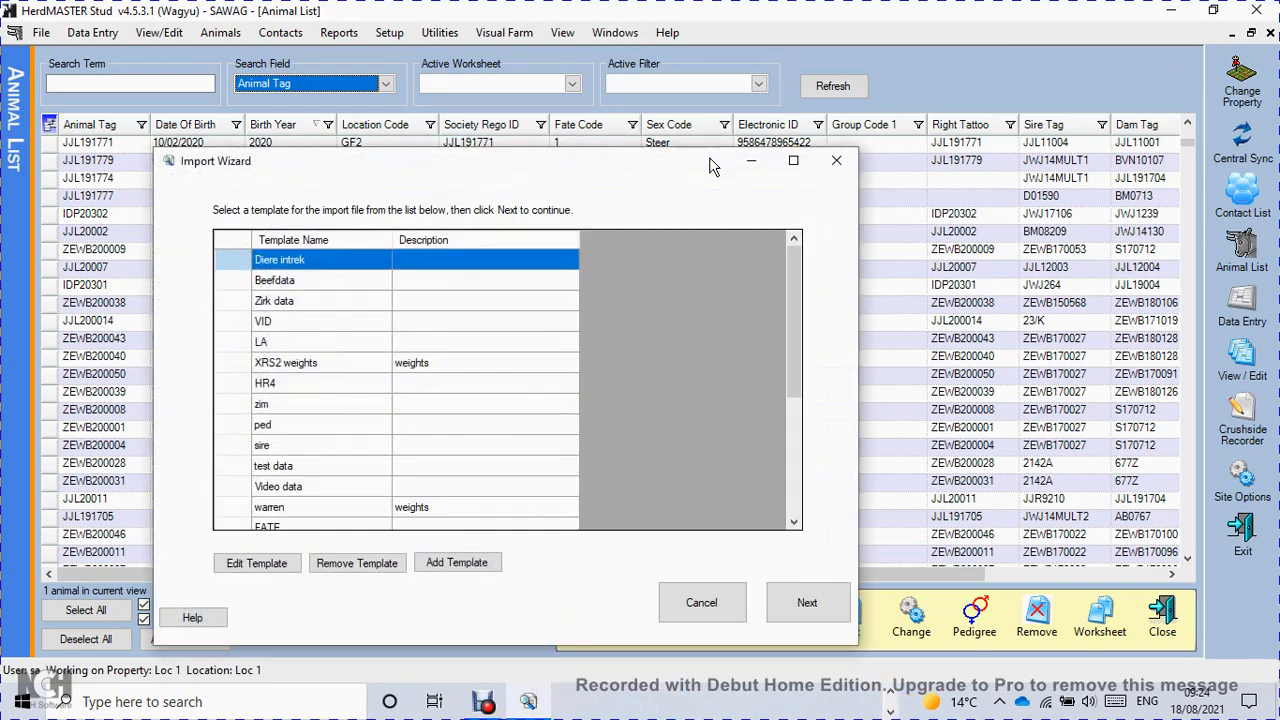
click(472, 566)
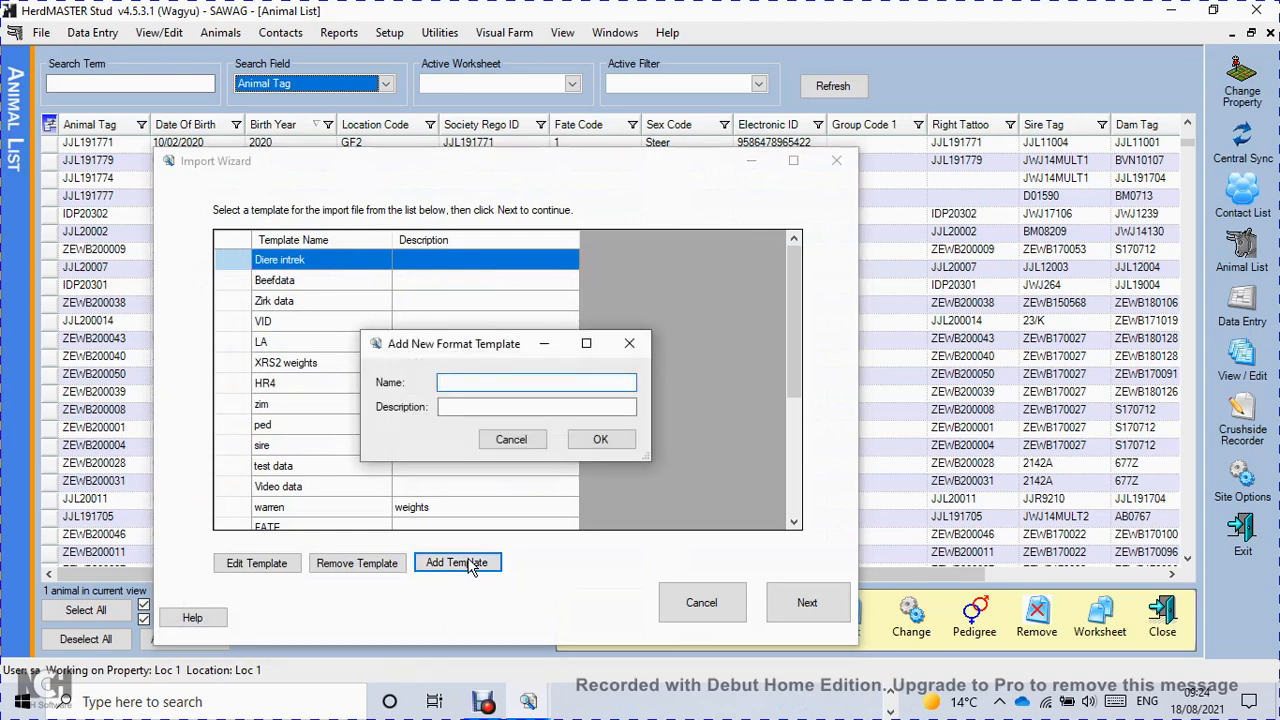
text(training)
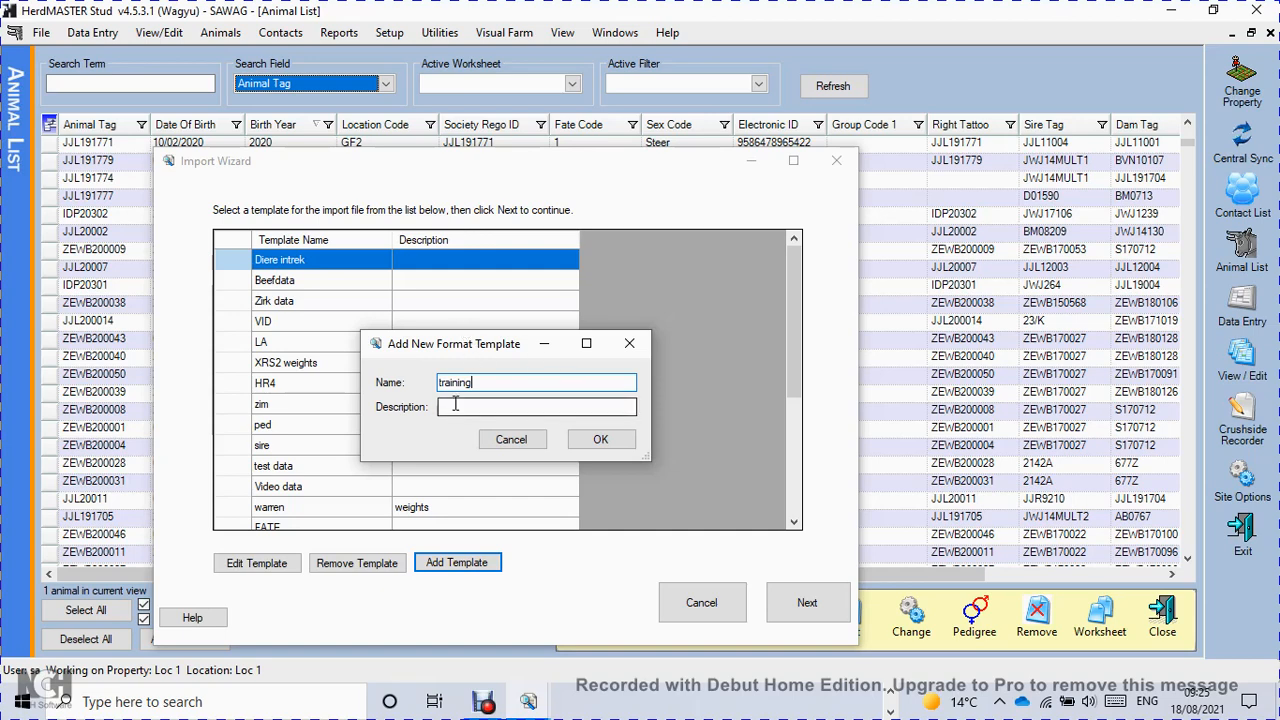
click(607, 439)
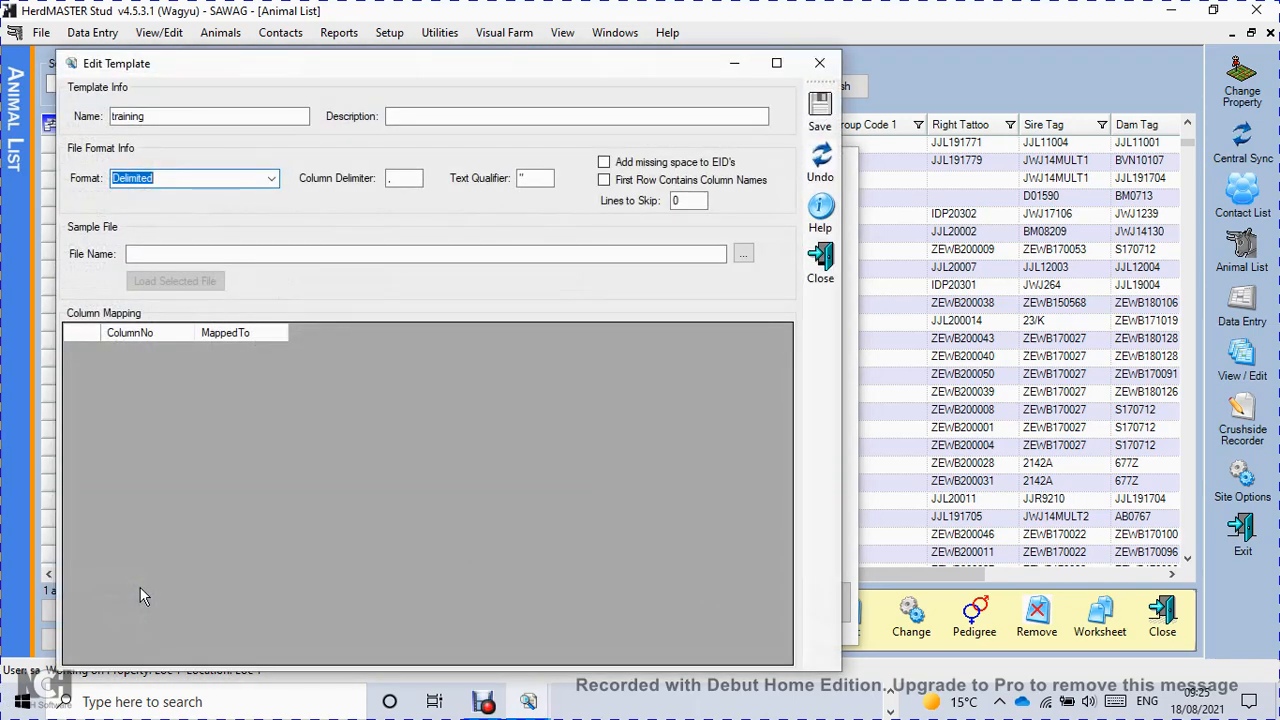
Load the Excel file Training data weights.xls from the Training folder as the template's sample file.
click(744, 258)
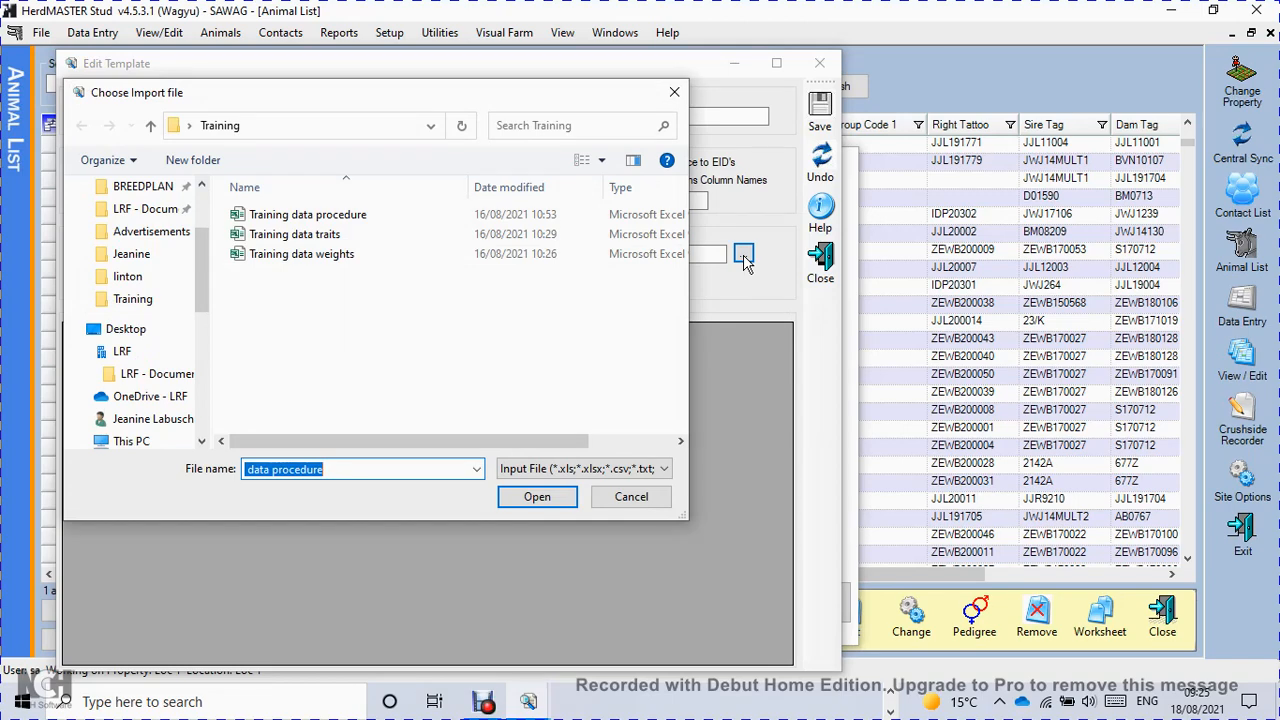
click(305, 260)
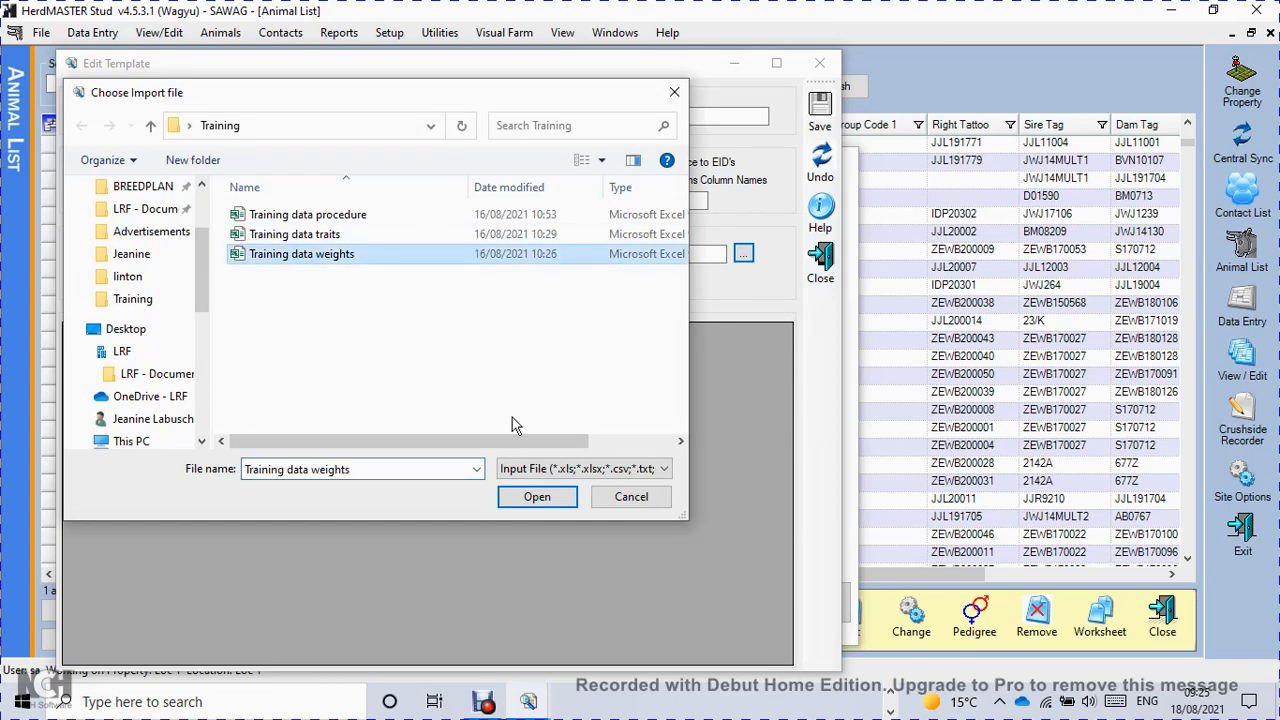
click(532, 498)
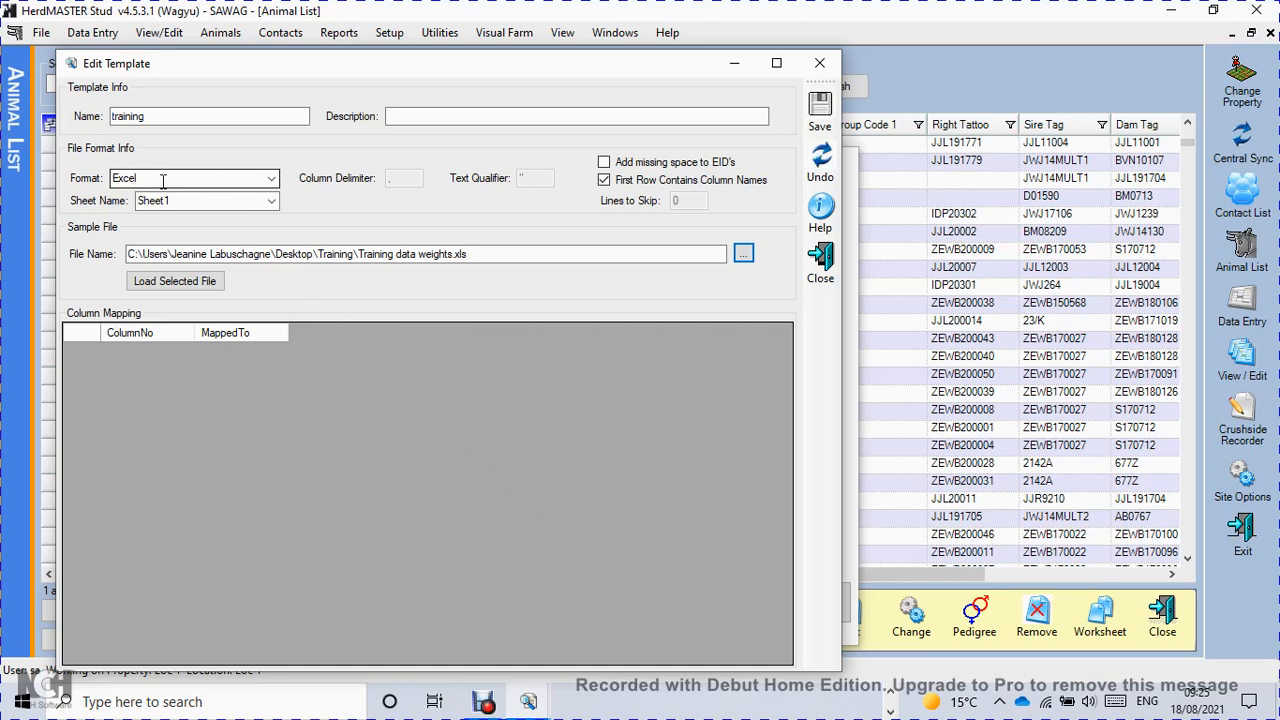
click(273, 180)
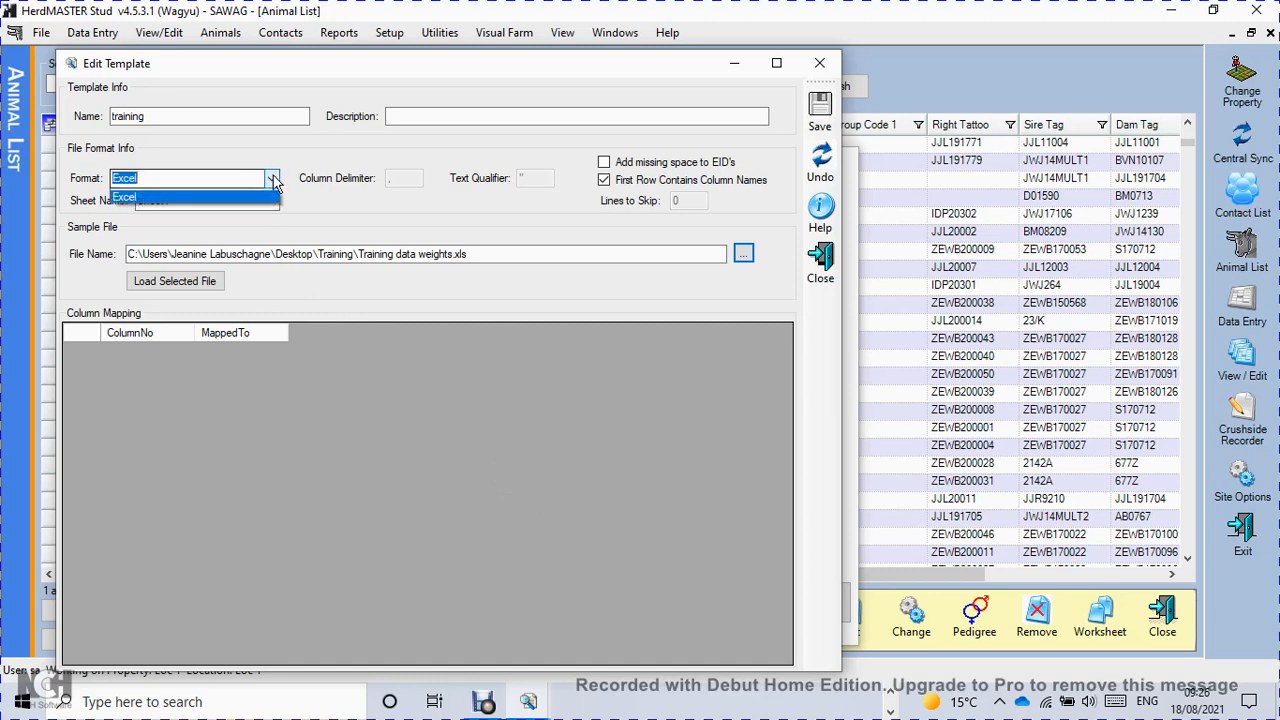
click(209, 174)
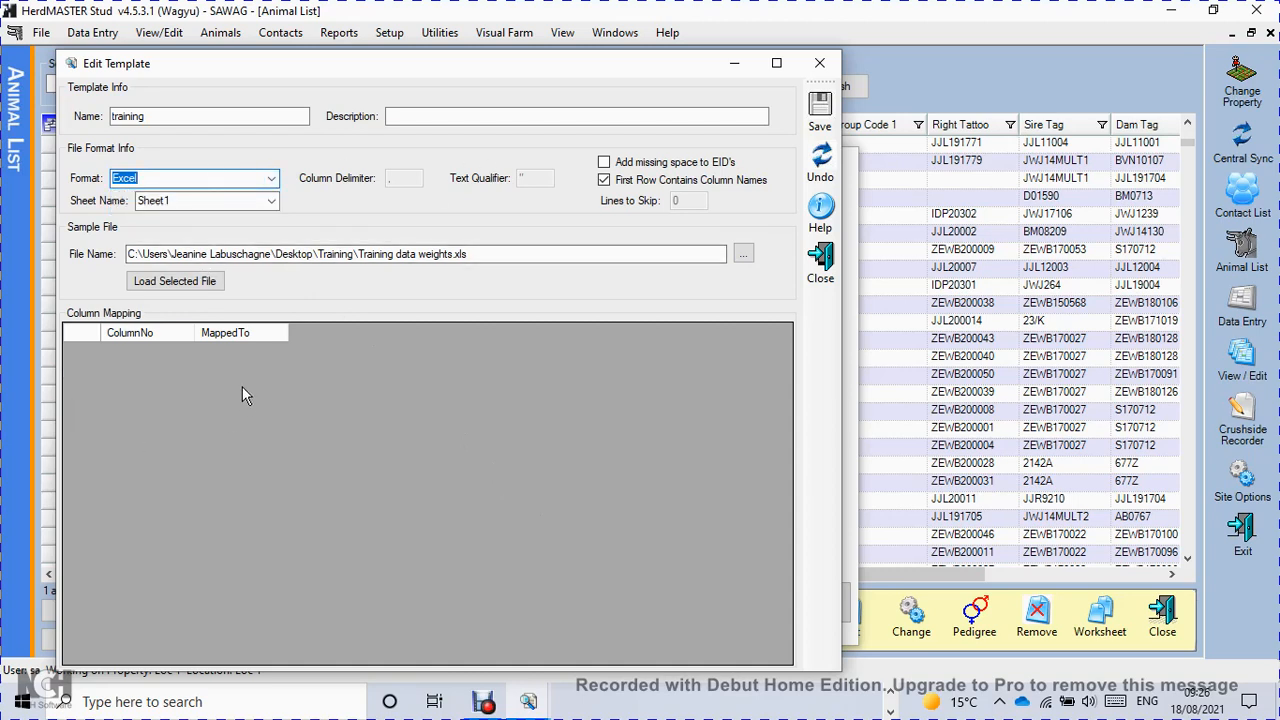
click(195, 283)
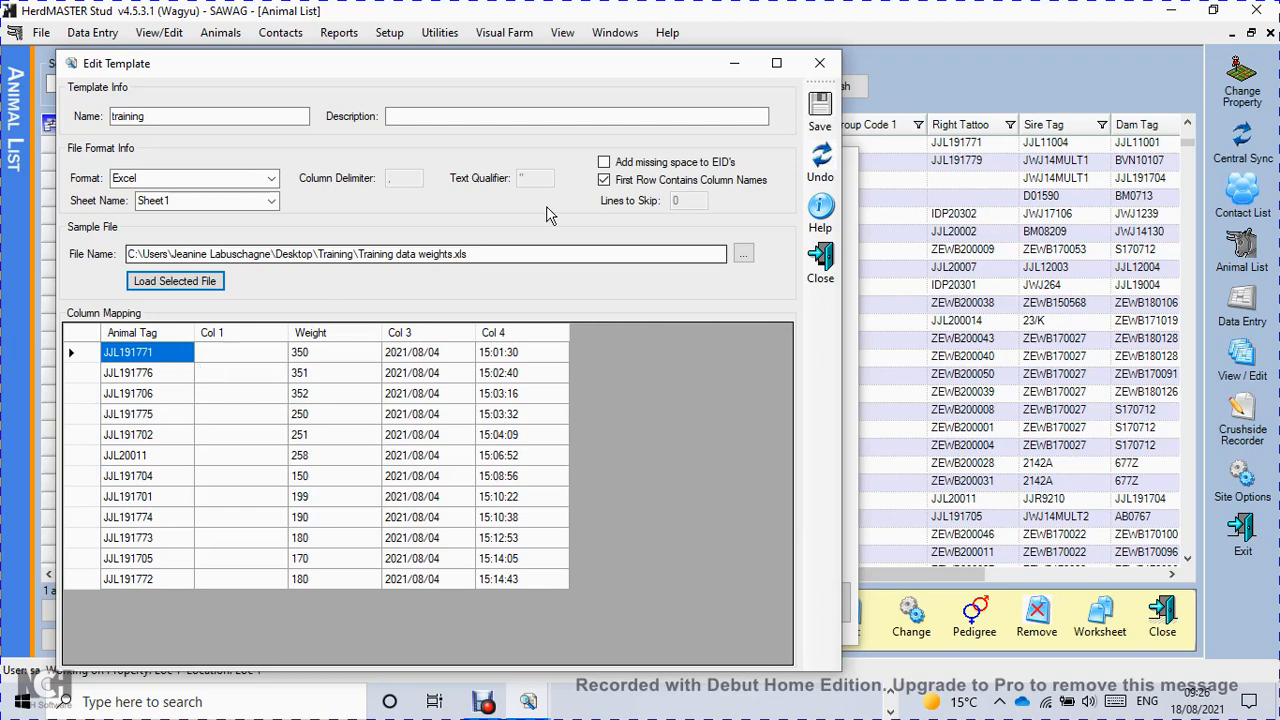
Map the sample file's first column to the Animal Tag ID from the animal data.
click(160, 335)
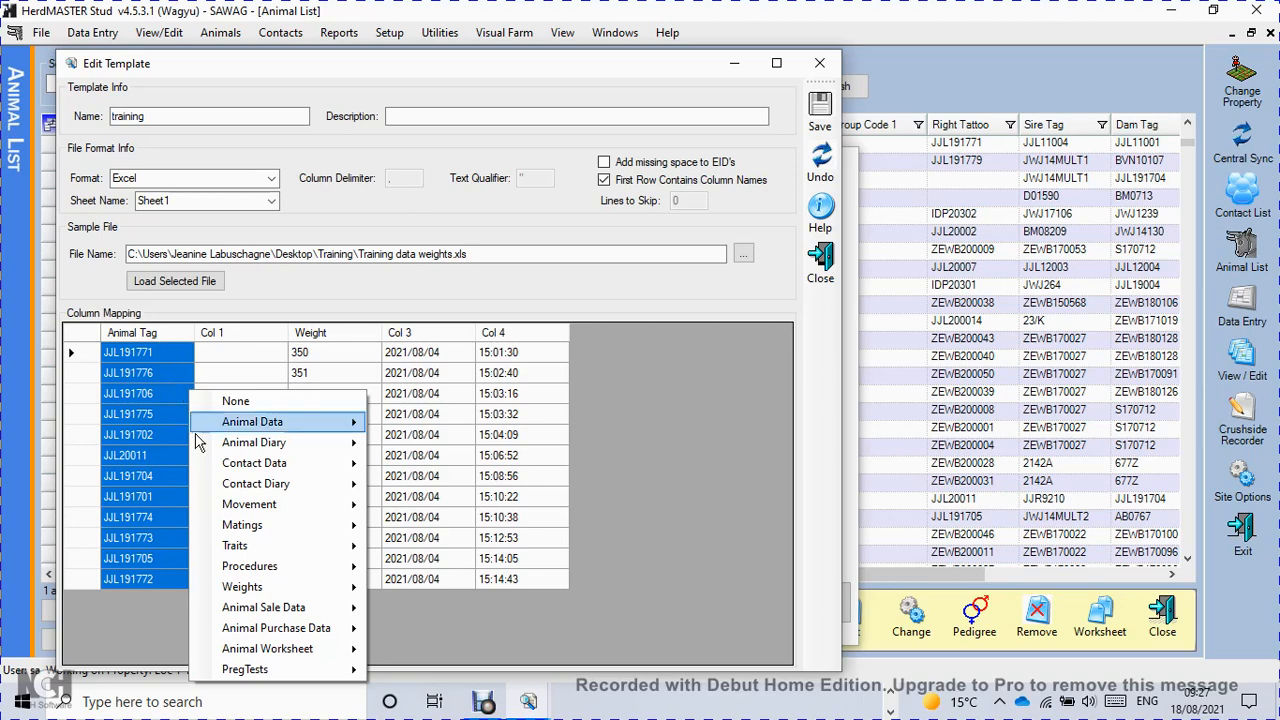
mouse_move(270, 430)
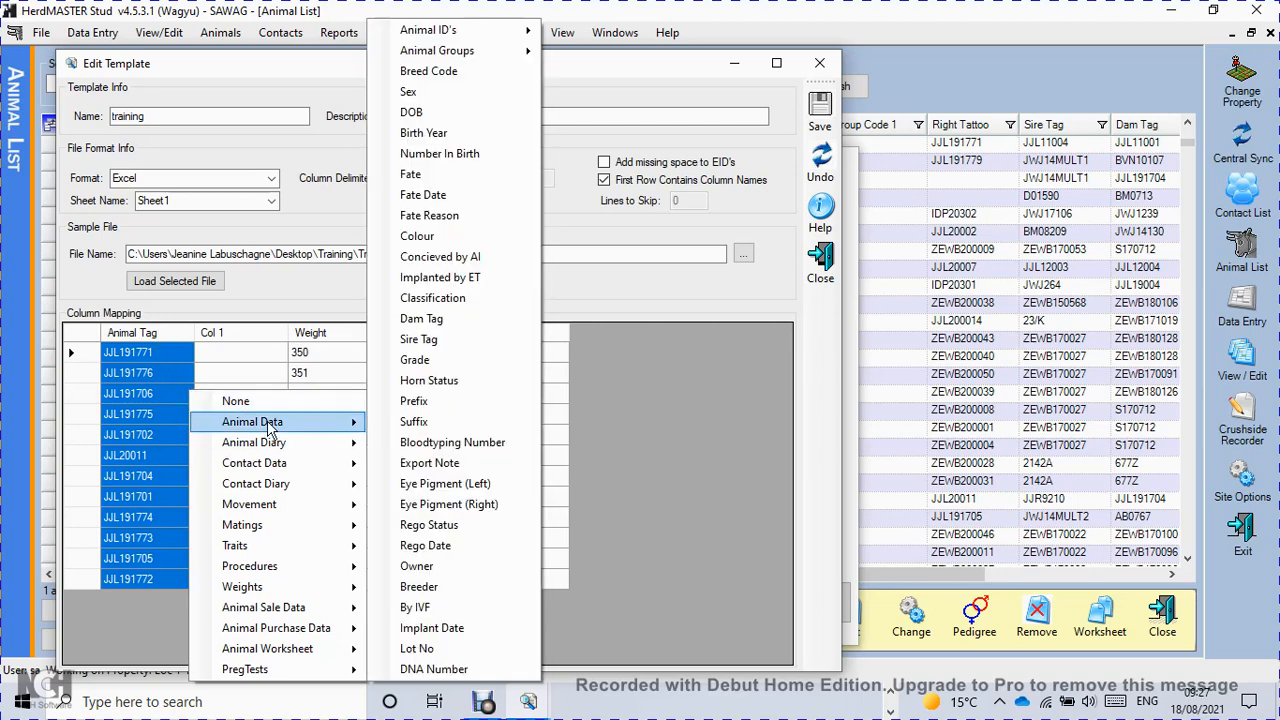
mouse_move(488, 38)
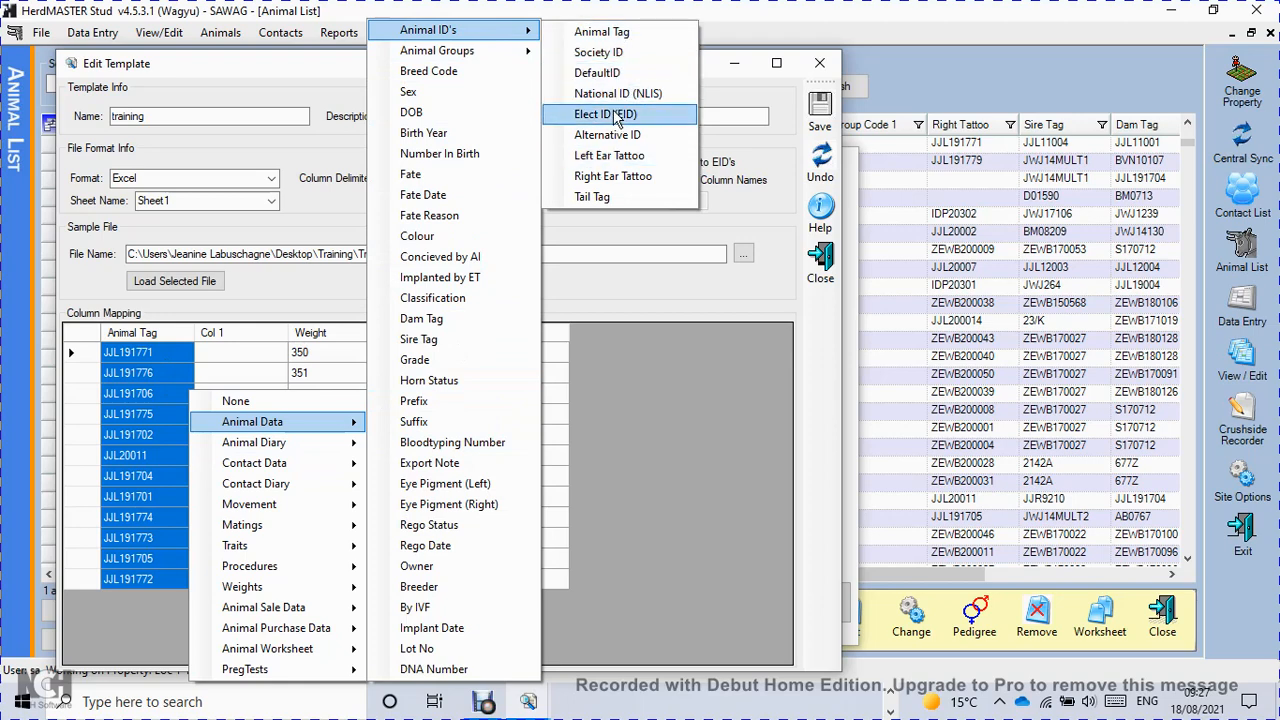
click(645, 38)
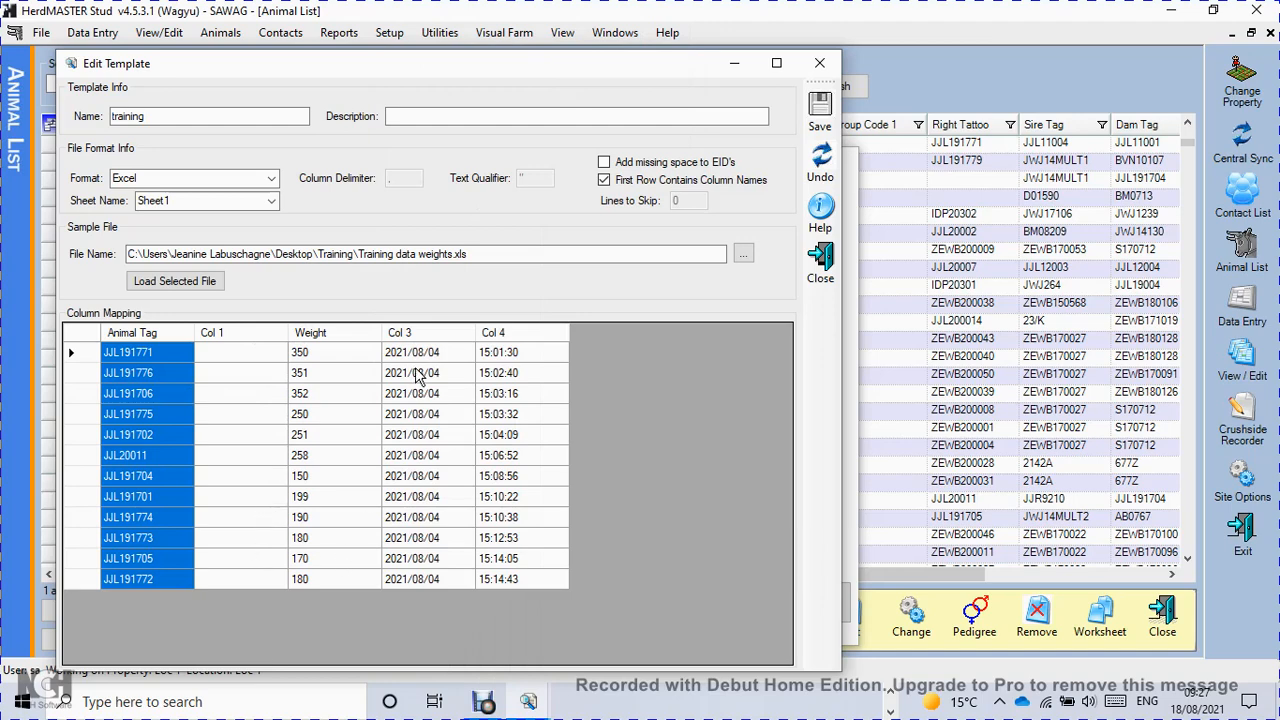
Map the sample file's third column to the Weight field of the weights data.
click(348, 335)
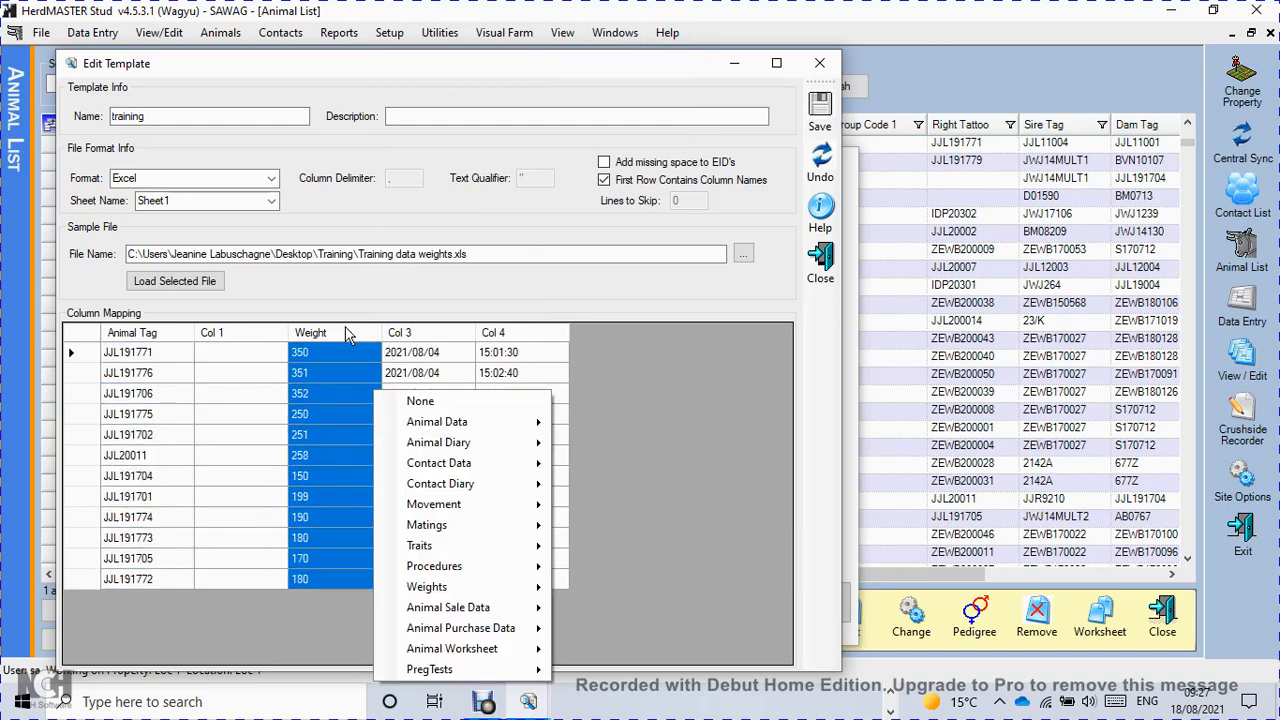
mouse_move(415, 595)
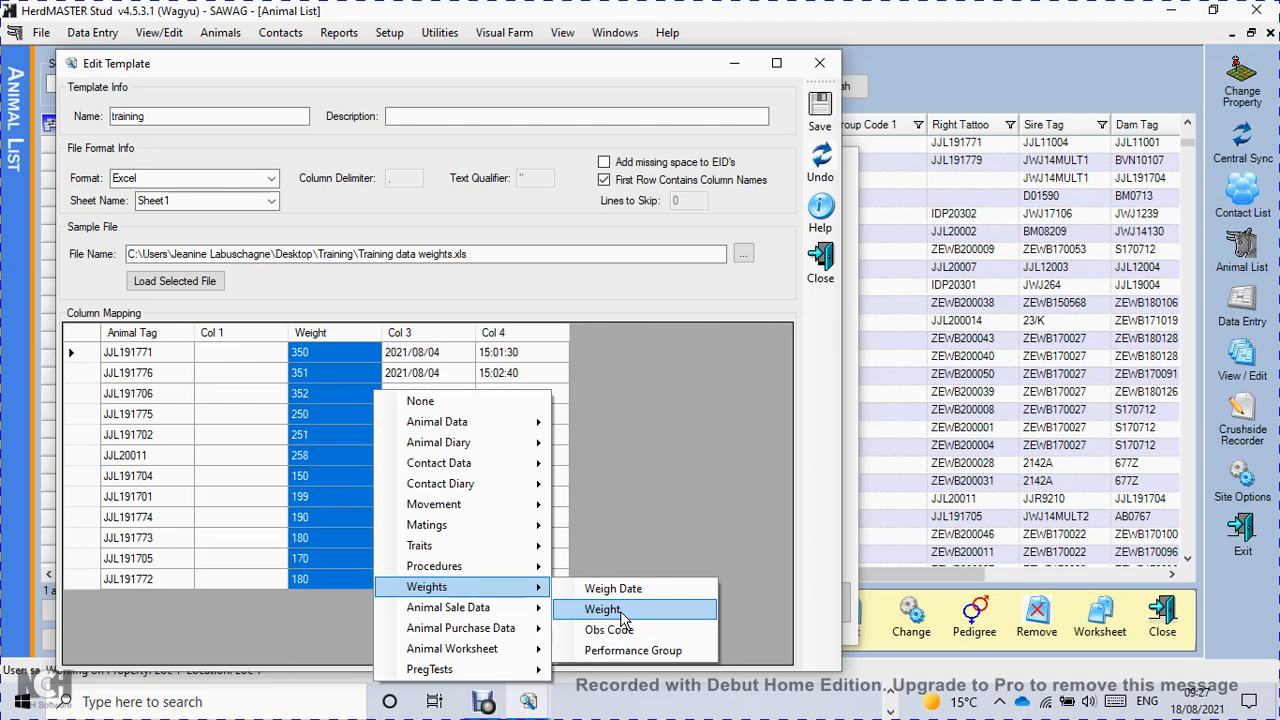
click(621, 610)
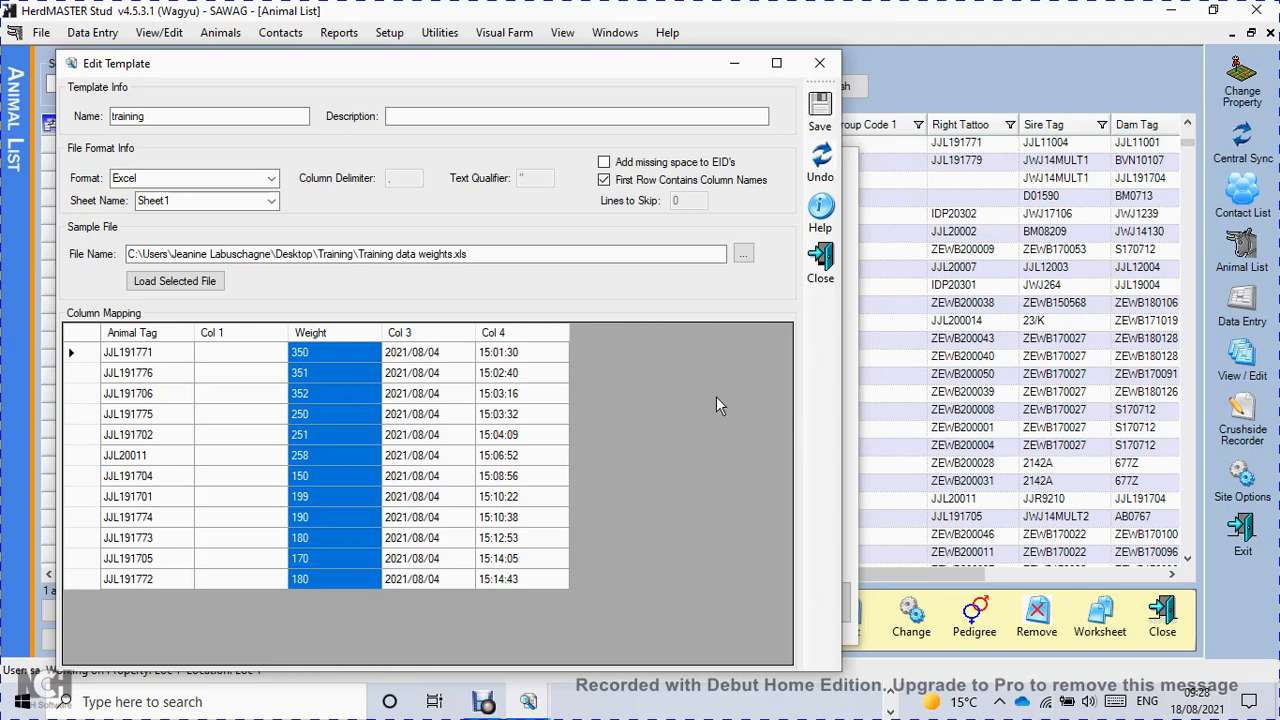
click(445, 338)
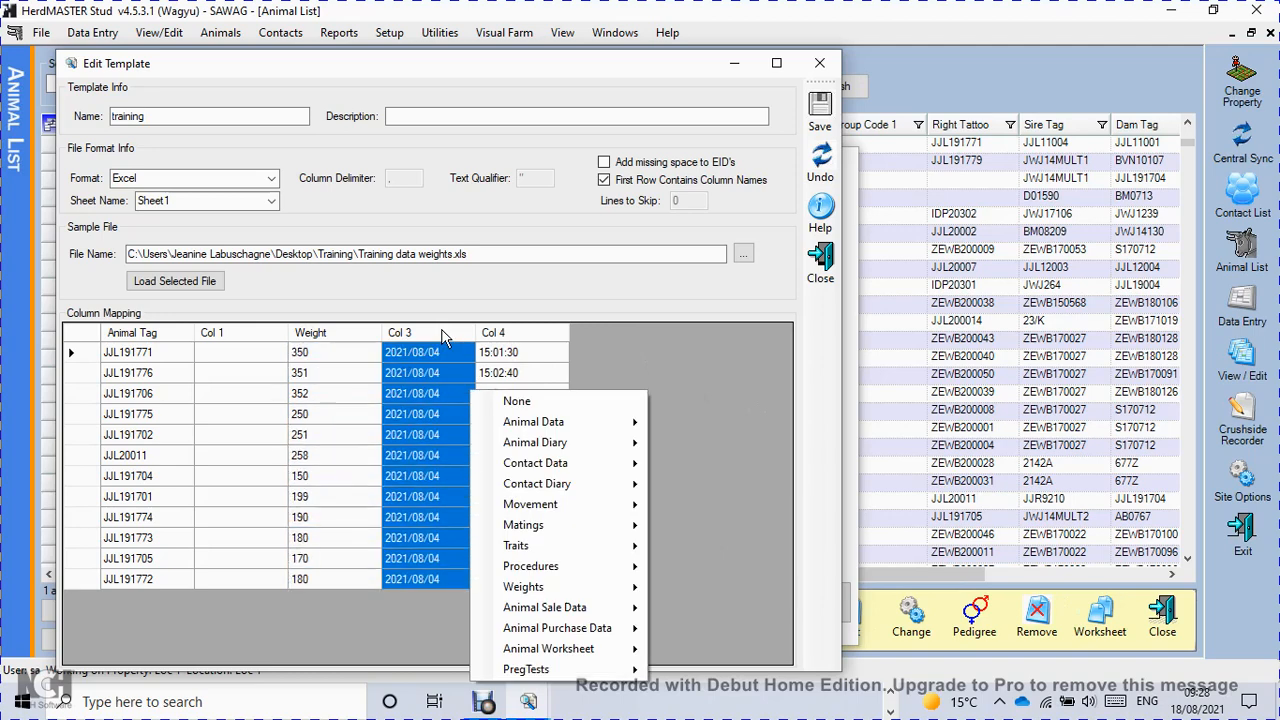
mouse_move(536, 590)
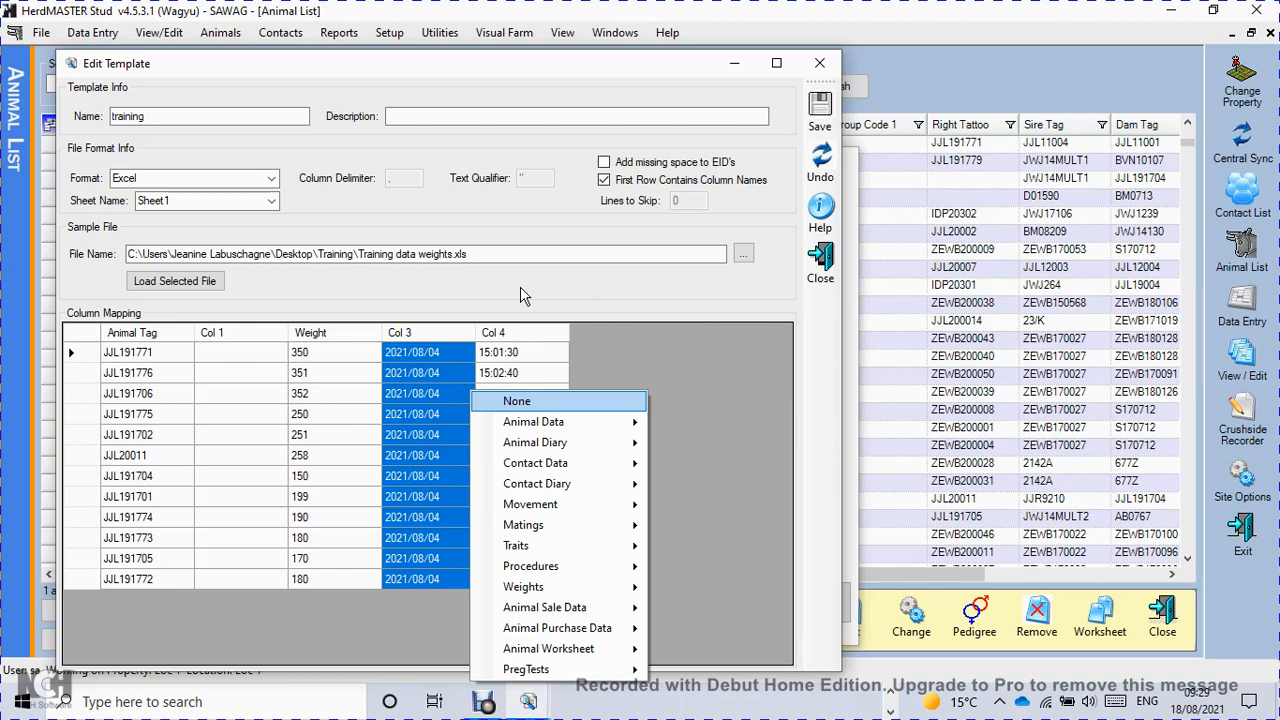
click(672, 350)
Save and close the edited template, and choose the training template for the import.
click(820, 112)
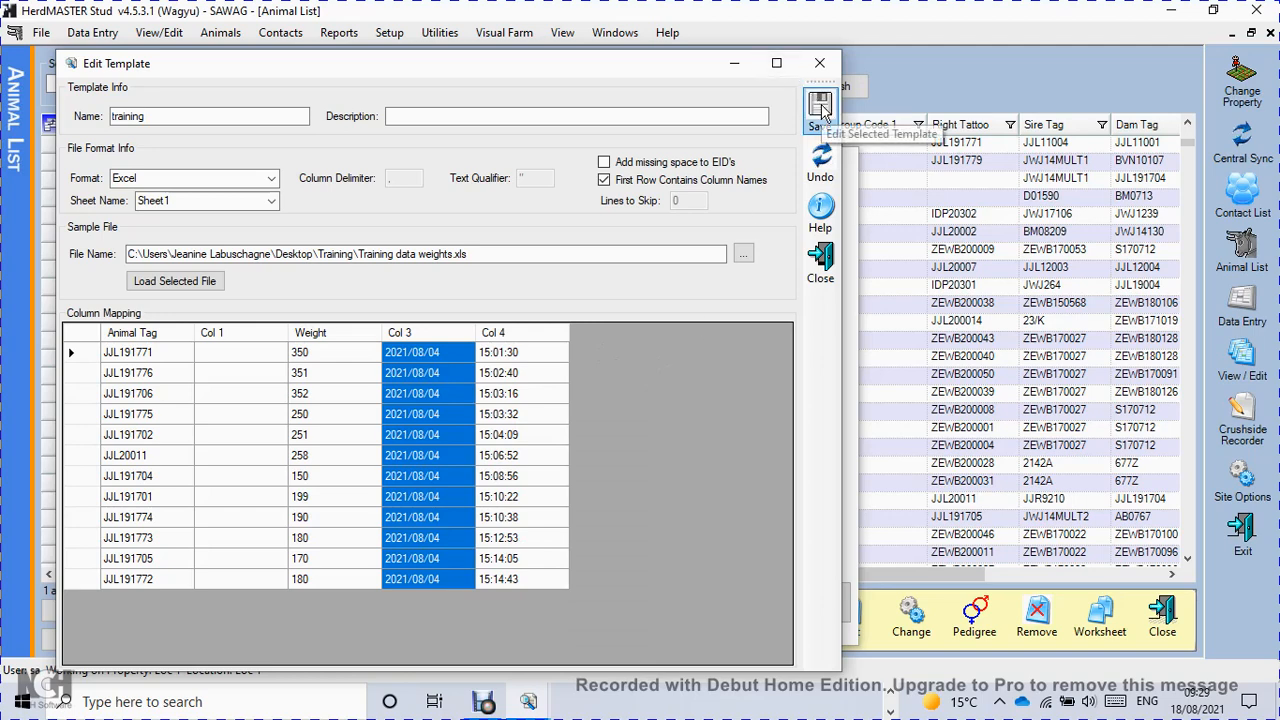
click(821, 272)
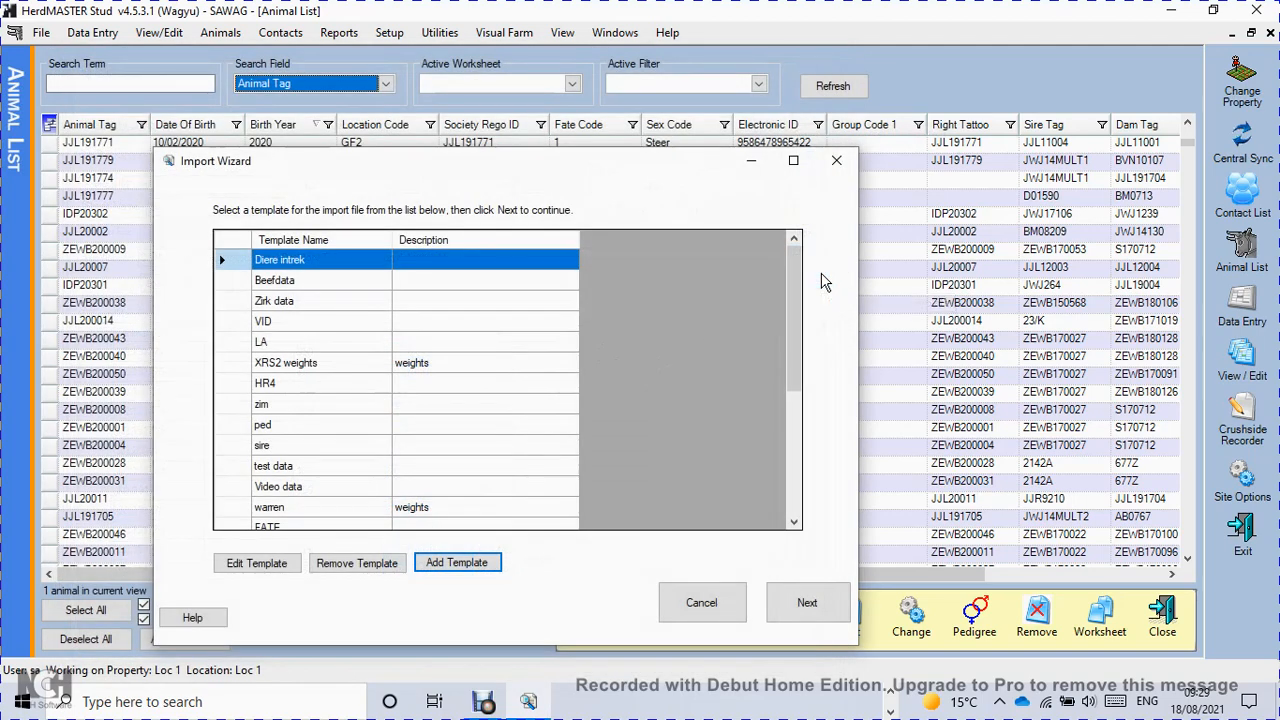
scroll(218, 445, down, 4)
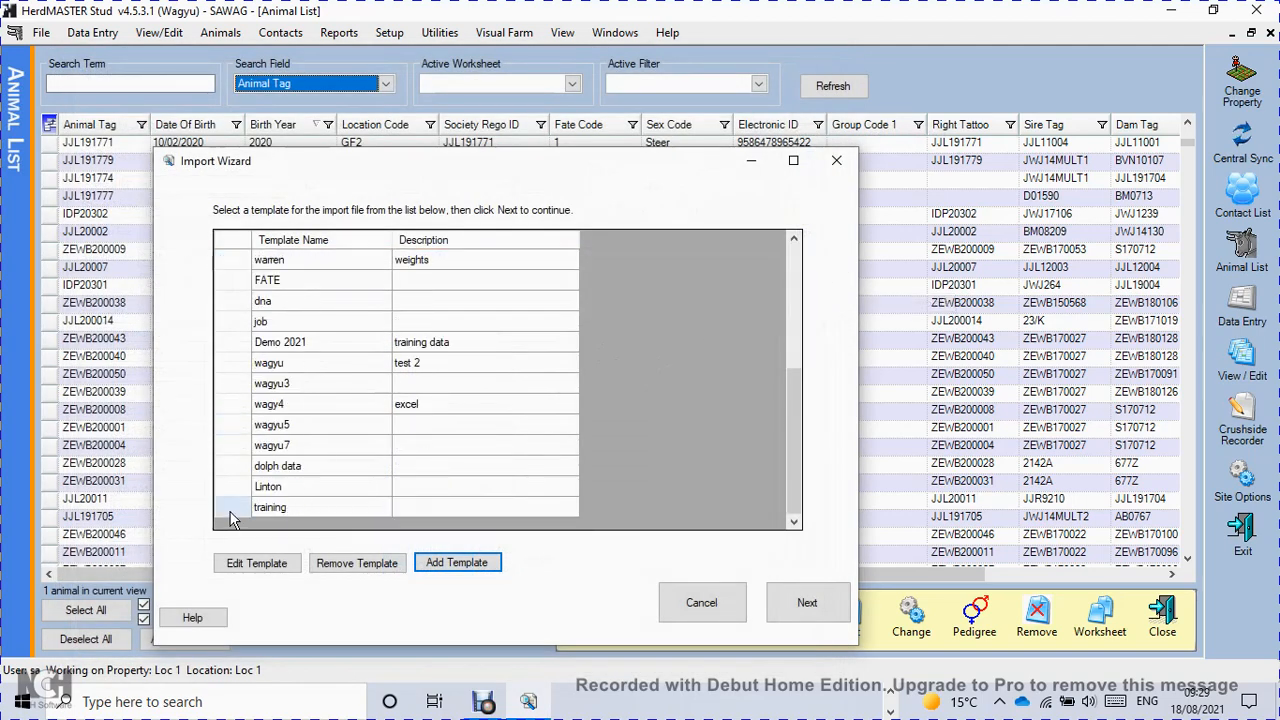
click(230, 512)
click(808, 598)
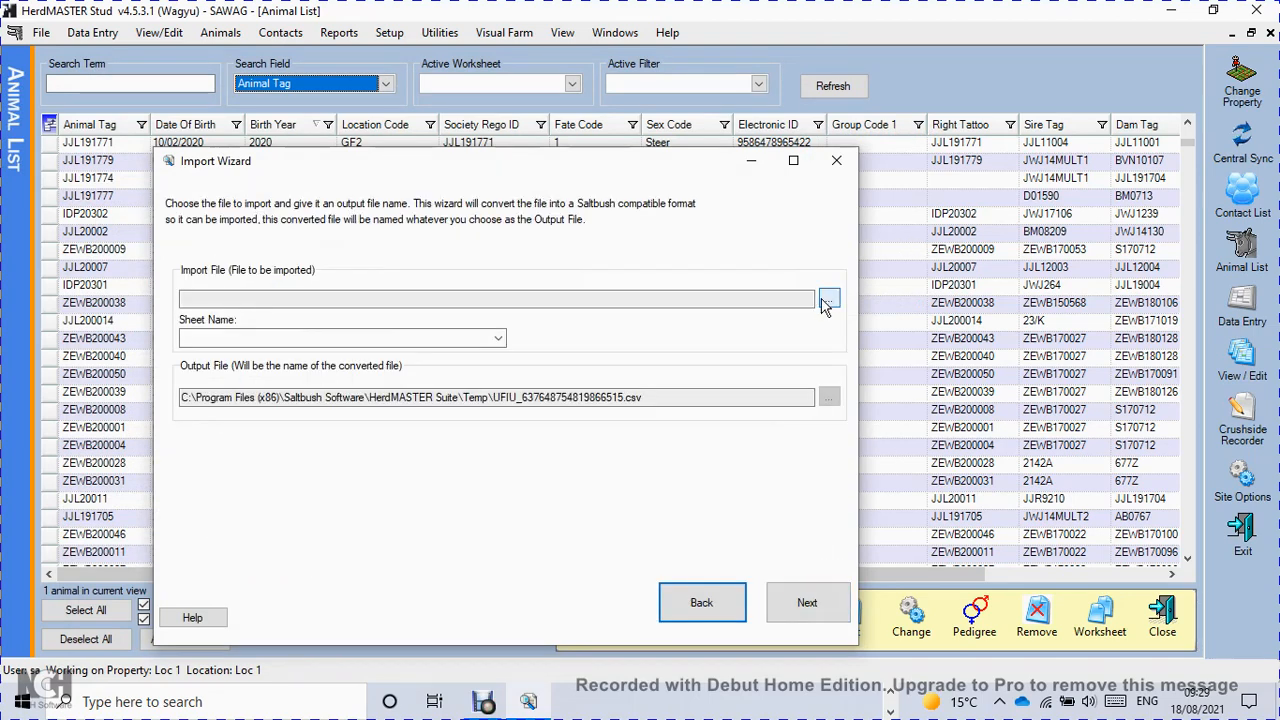
Choose Training data weights.xls as the file to import and continue to its preview.
click(828, 300)
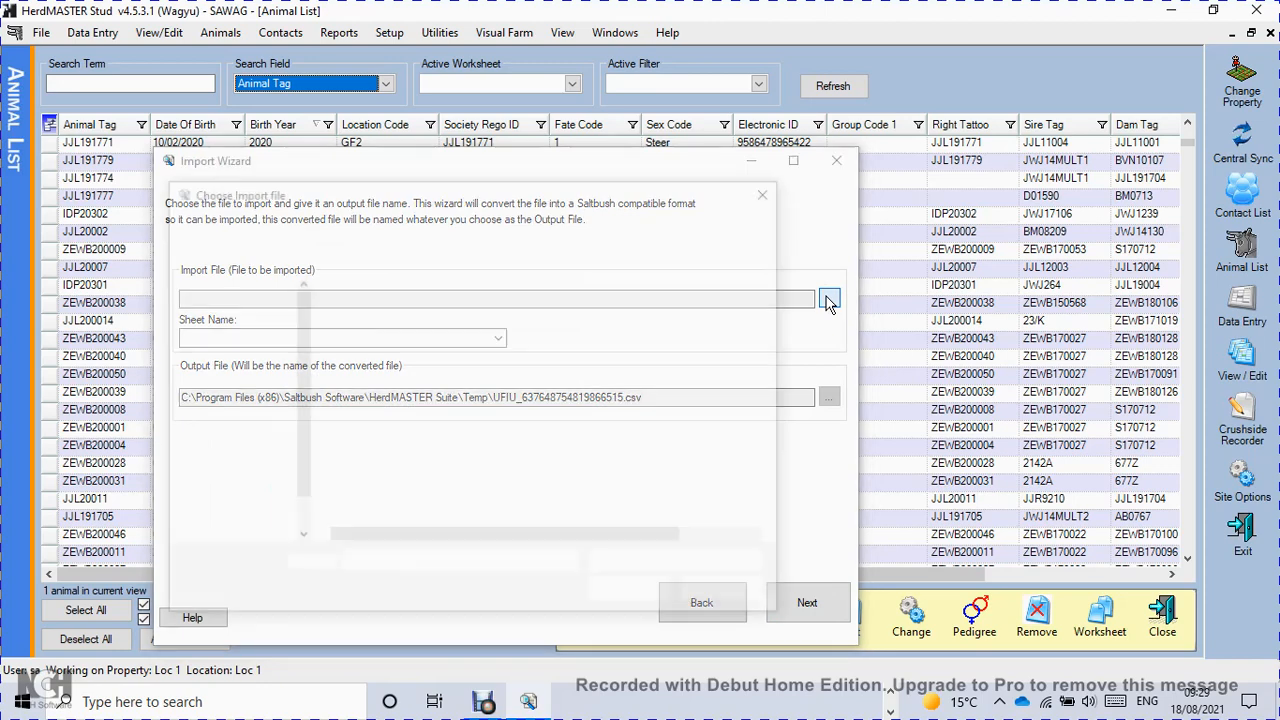
click(410, 352)
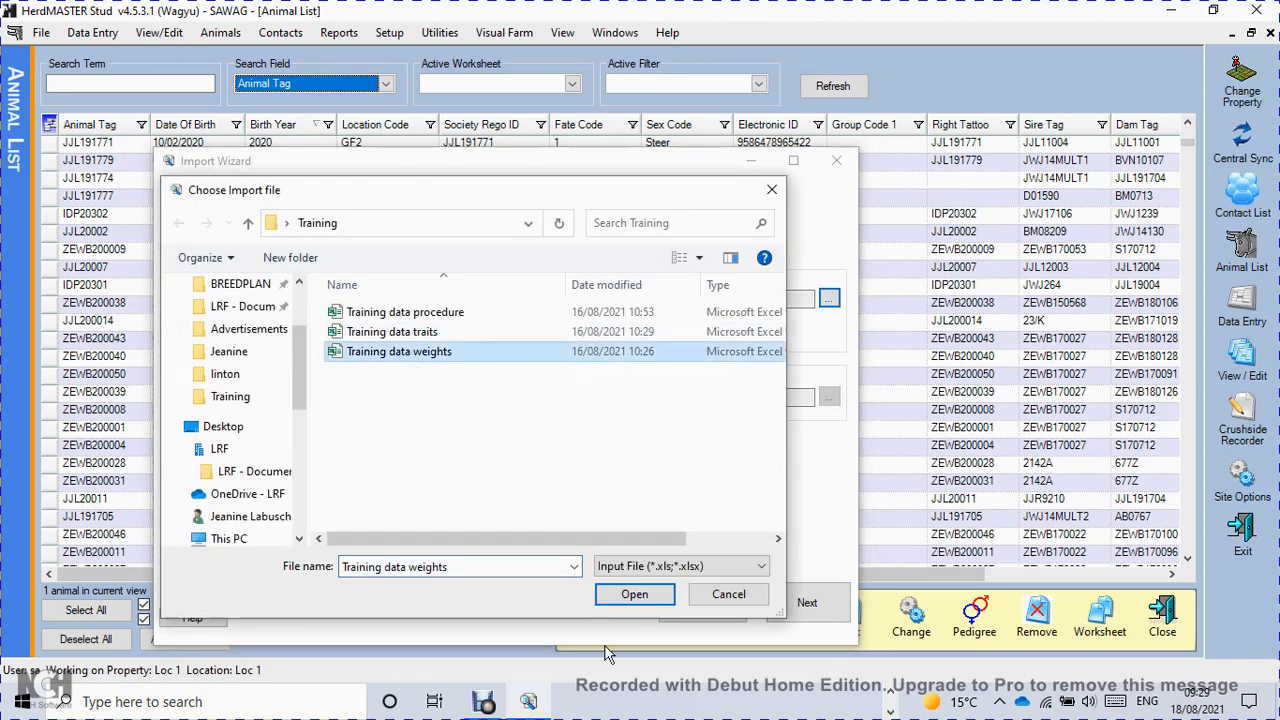
click(634, 594)
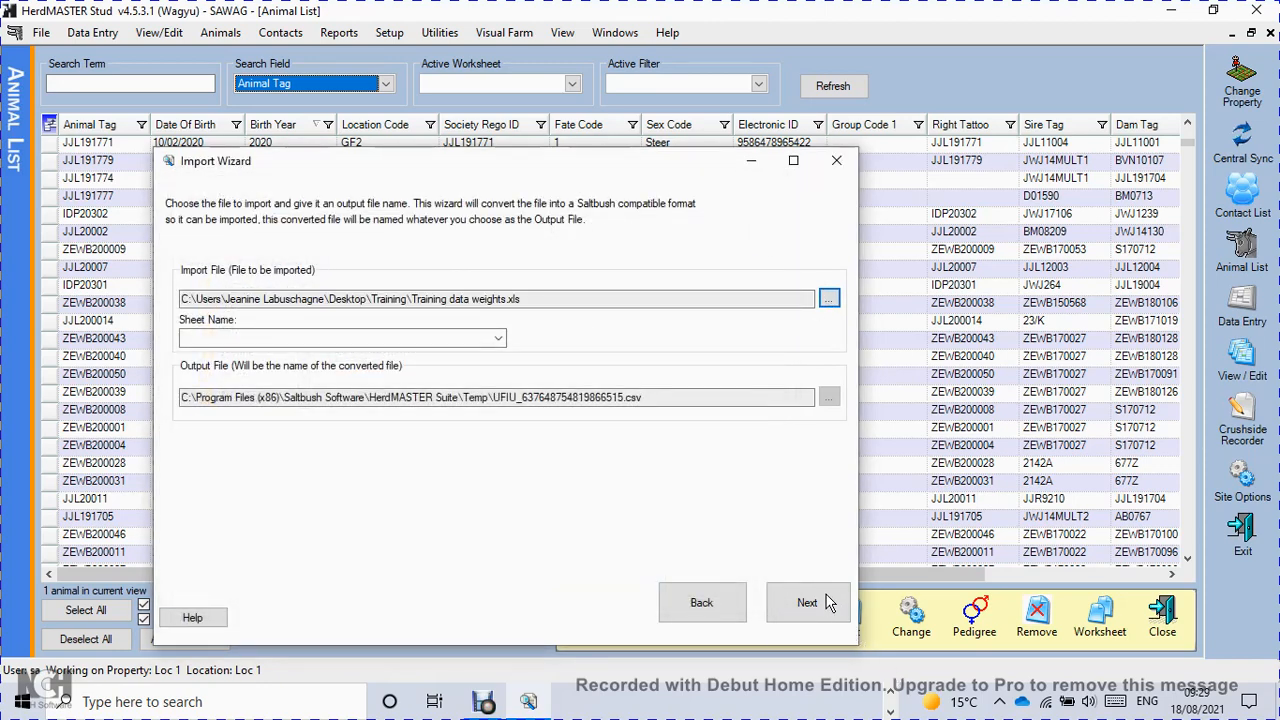
click(829, 602)
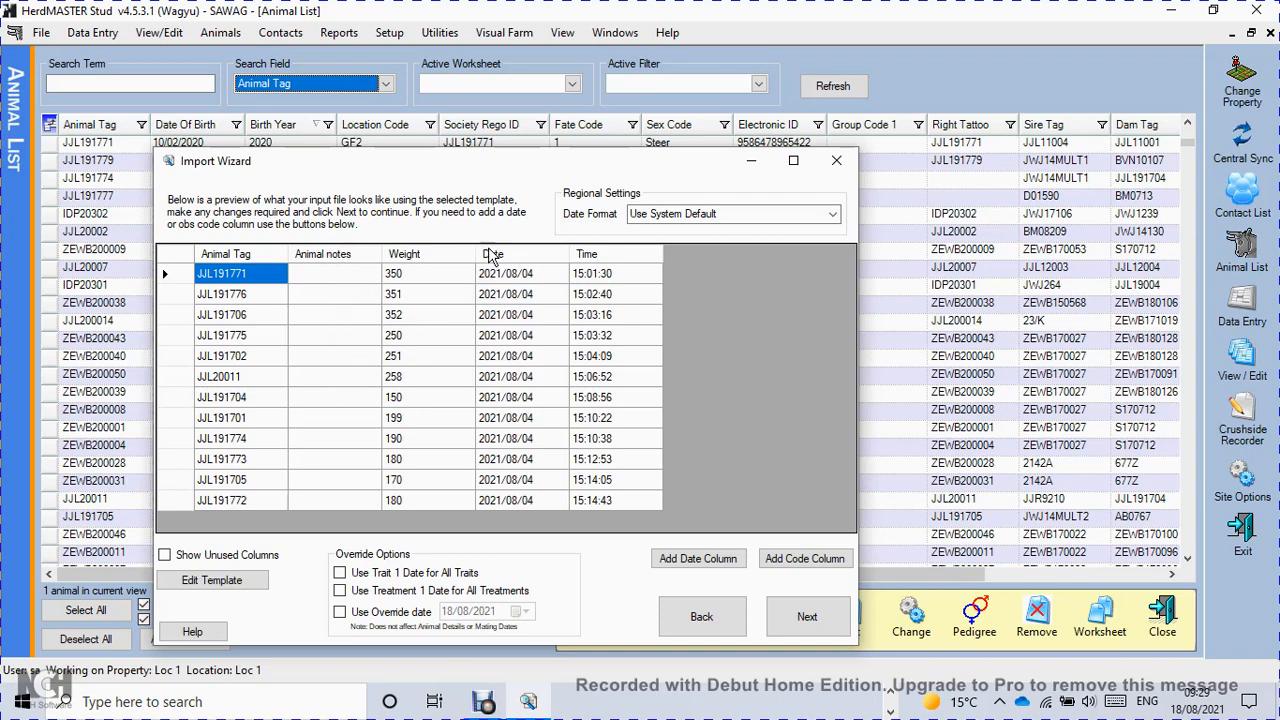
Set the mapping of the Animal notes, Date and Time columns to None in the import preview.
click(350, 262)
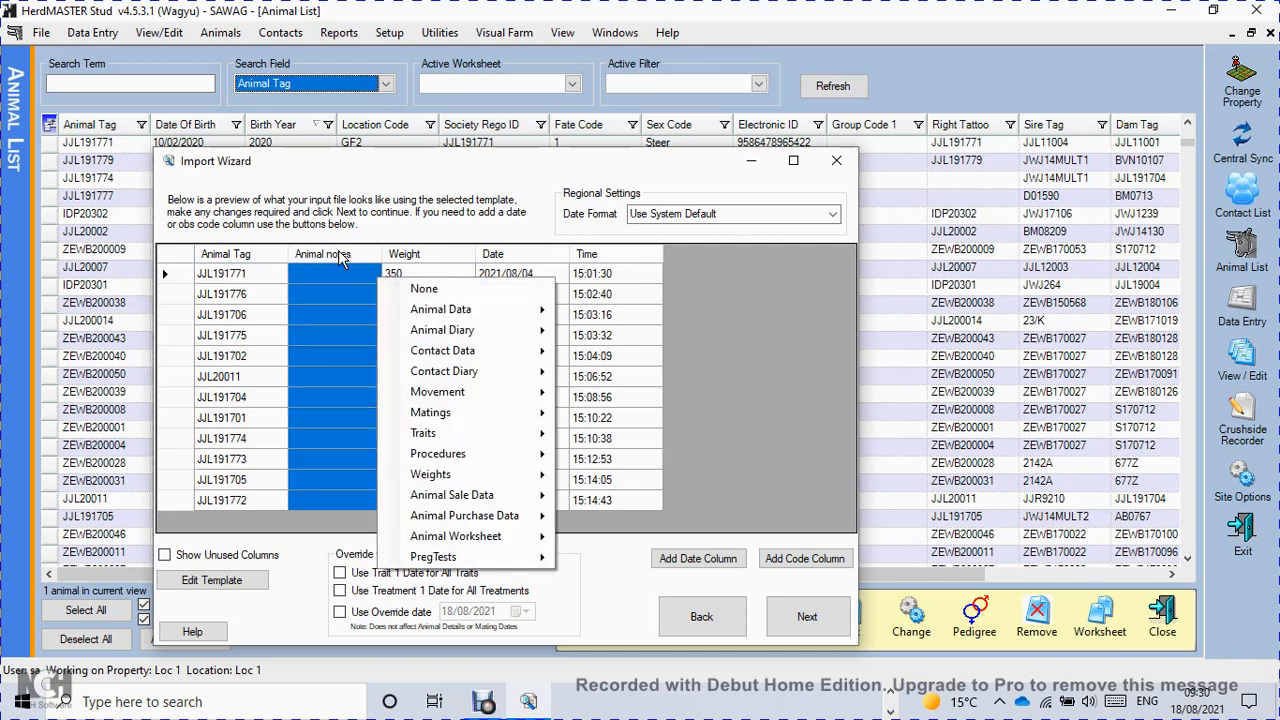
click(424, 288)
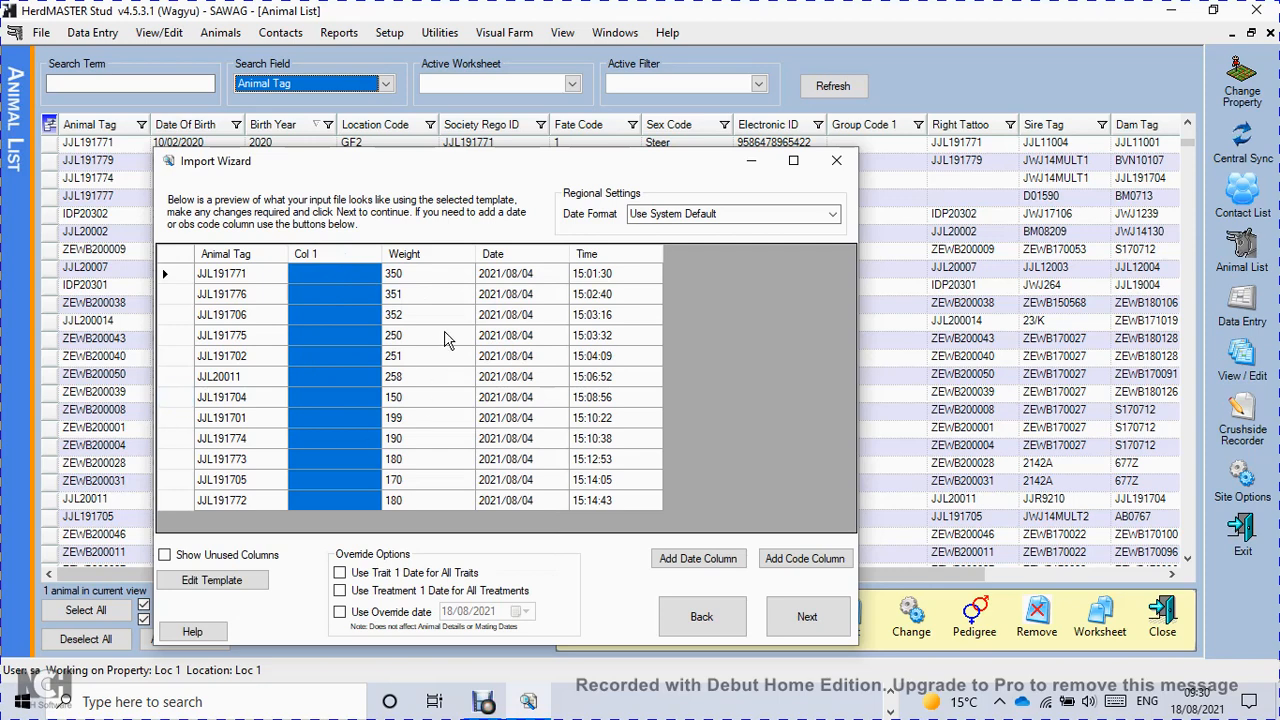
click(506, 268)
click(581, 287)
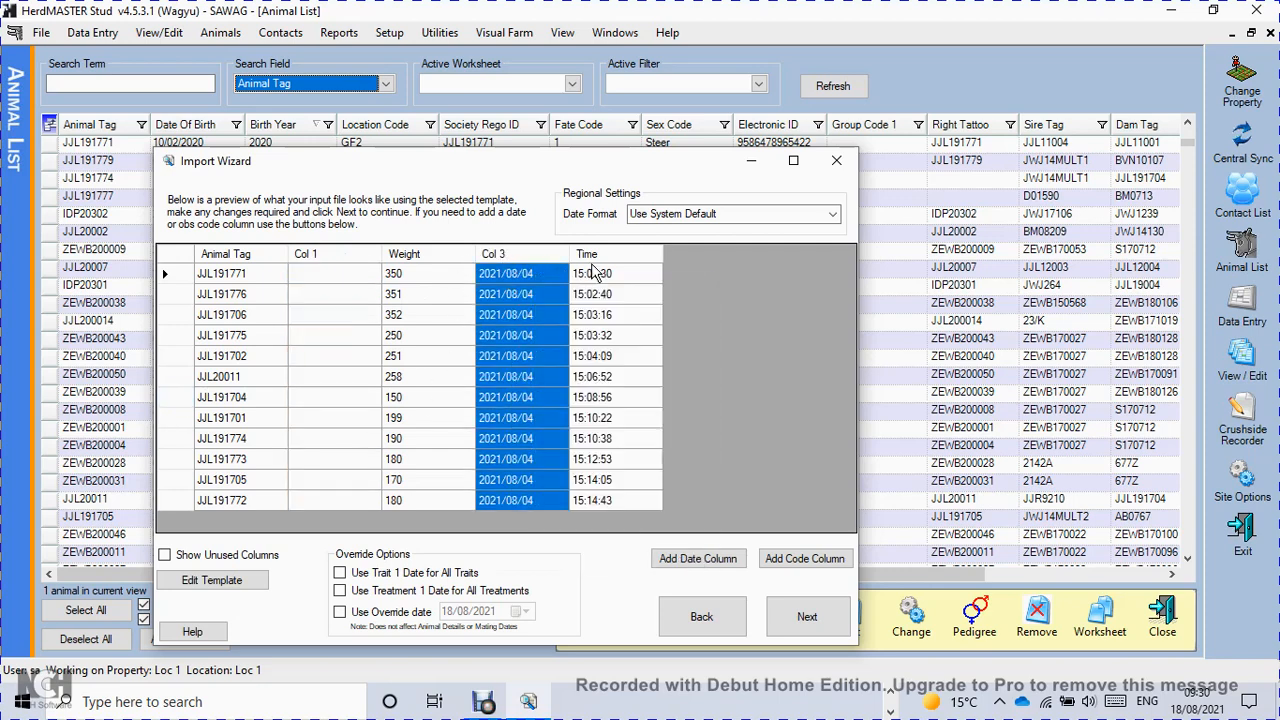
click(596, 266)
click(652, 290)
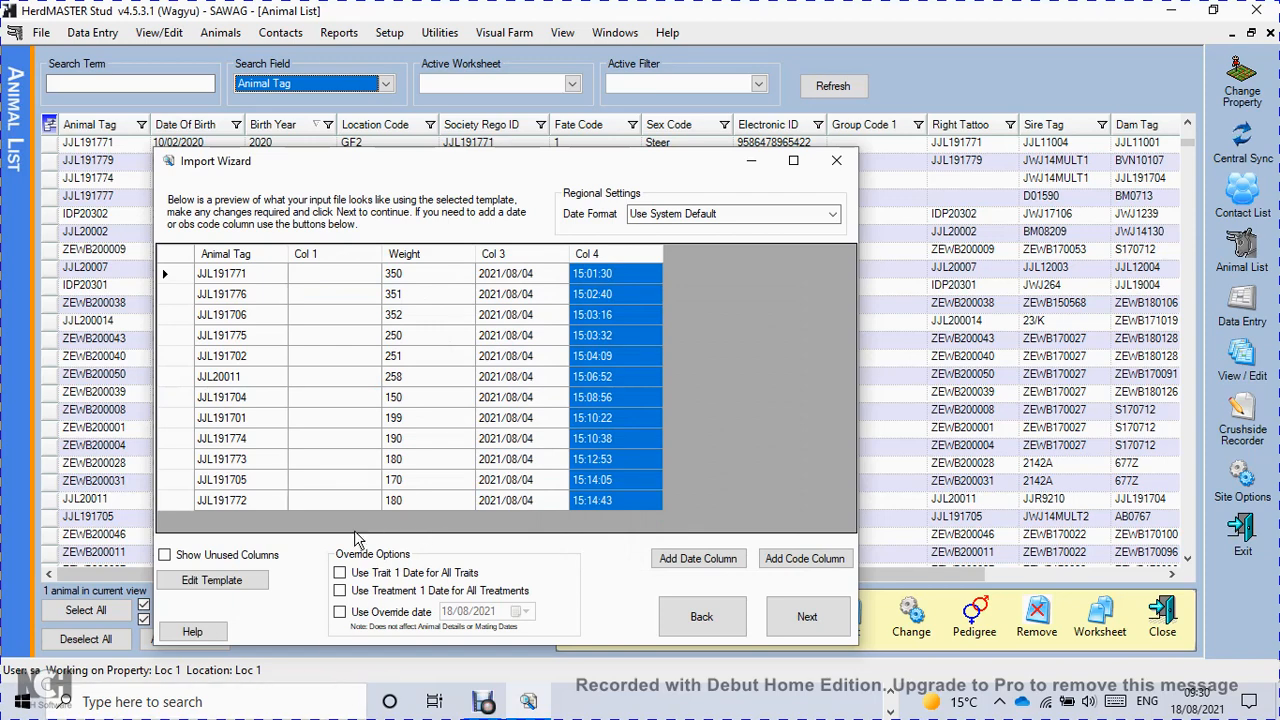
Enable the override date for the import and set it to 17/08/2021.
click(341, 613)
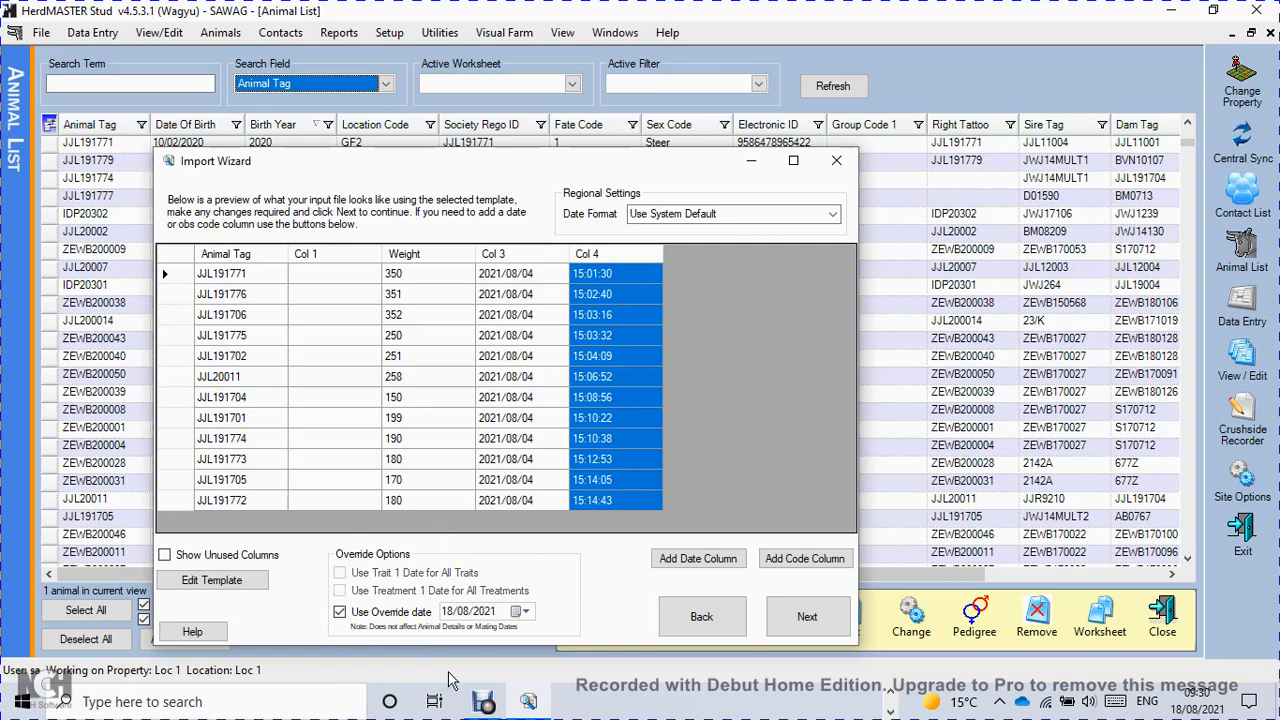
click(450, 613)
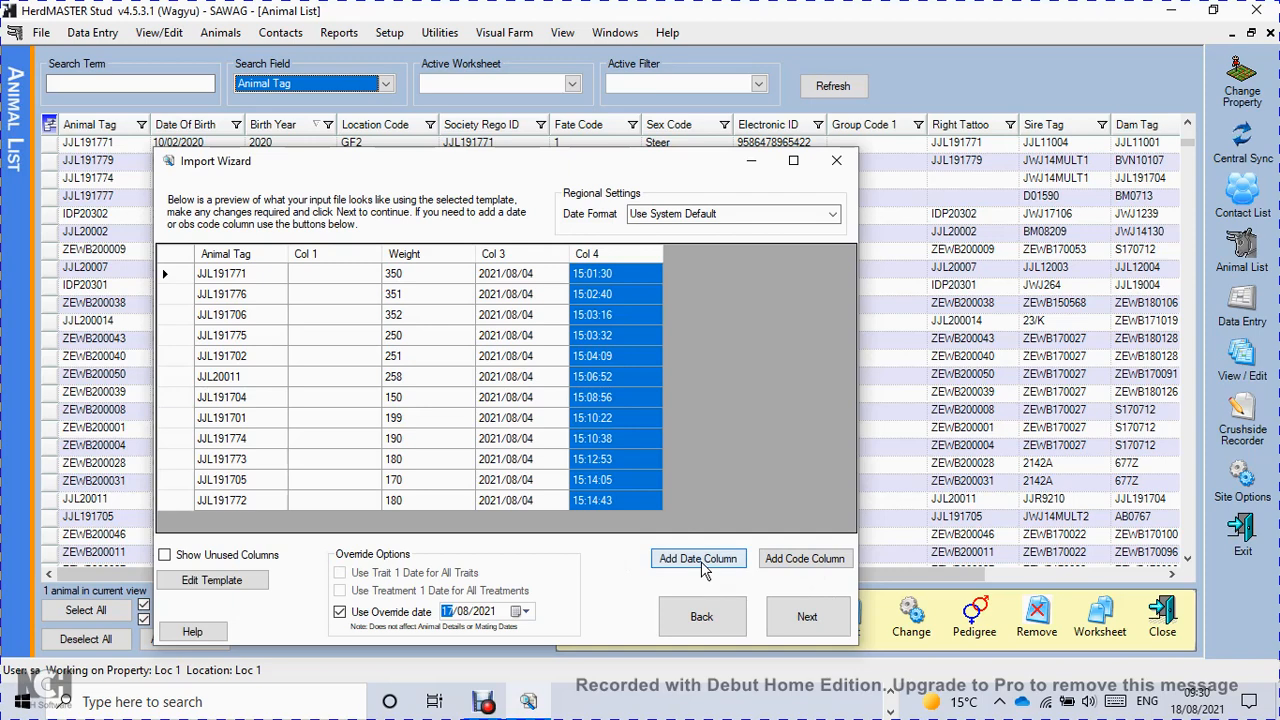
Add an Obs Code column with the code W to the import preview.
click(805, 559)
click(592, 382)
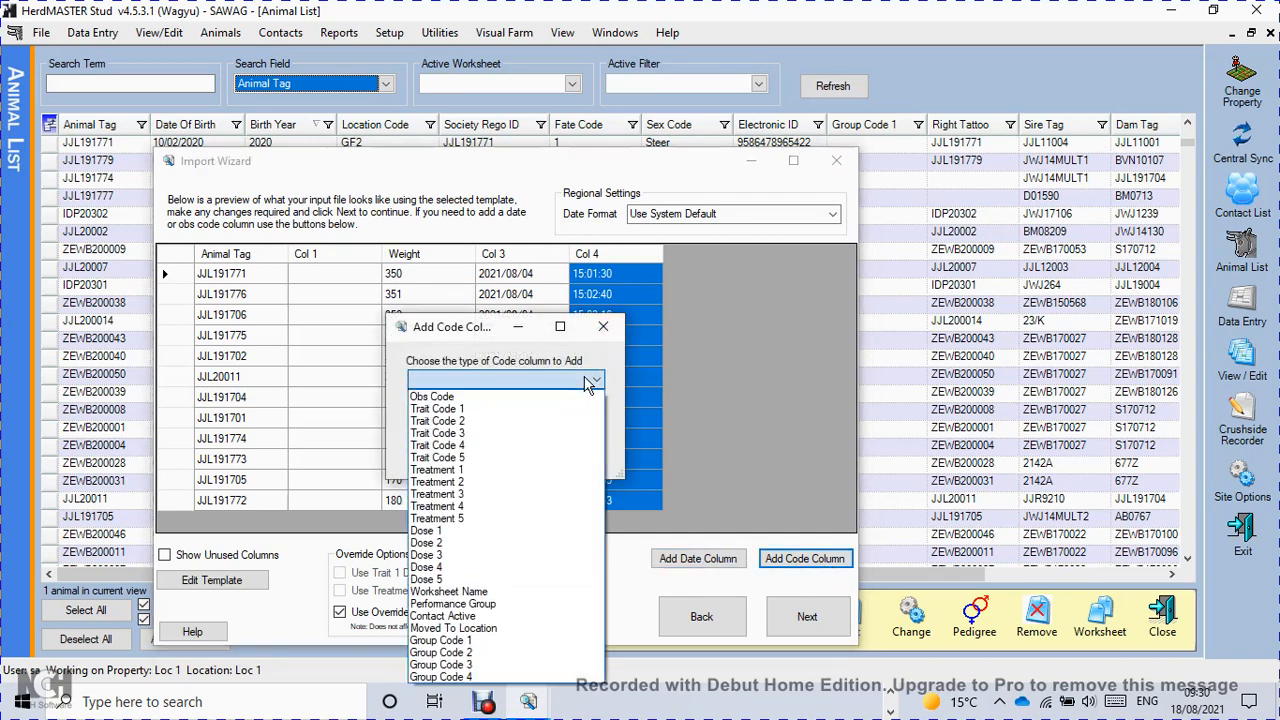
click(510, 396)
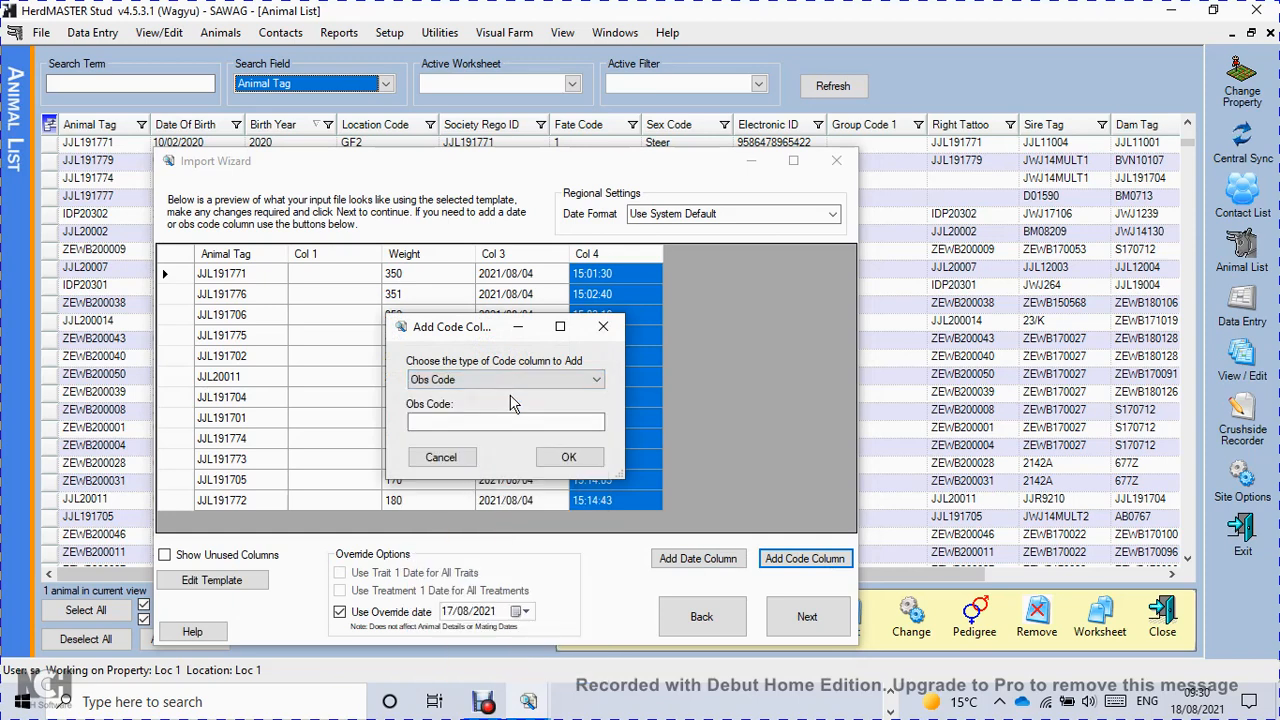
click(511, 418)
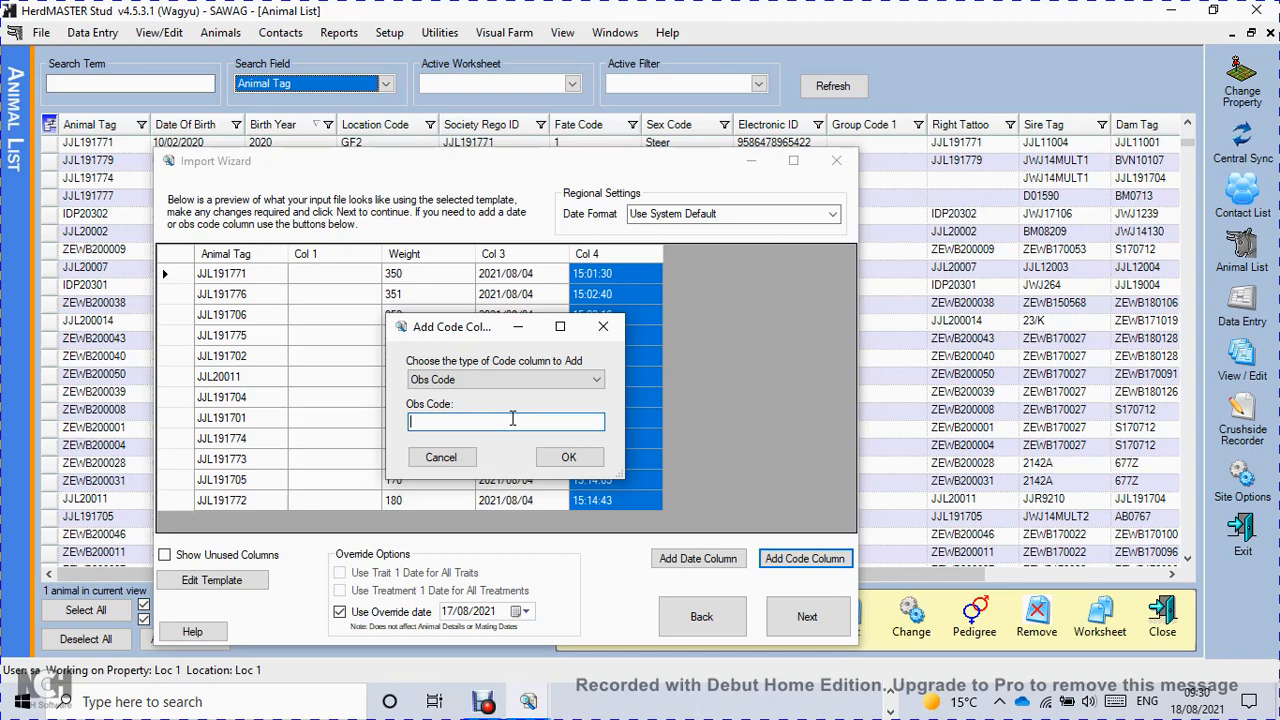
text(W)
click(570, 457)
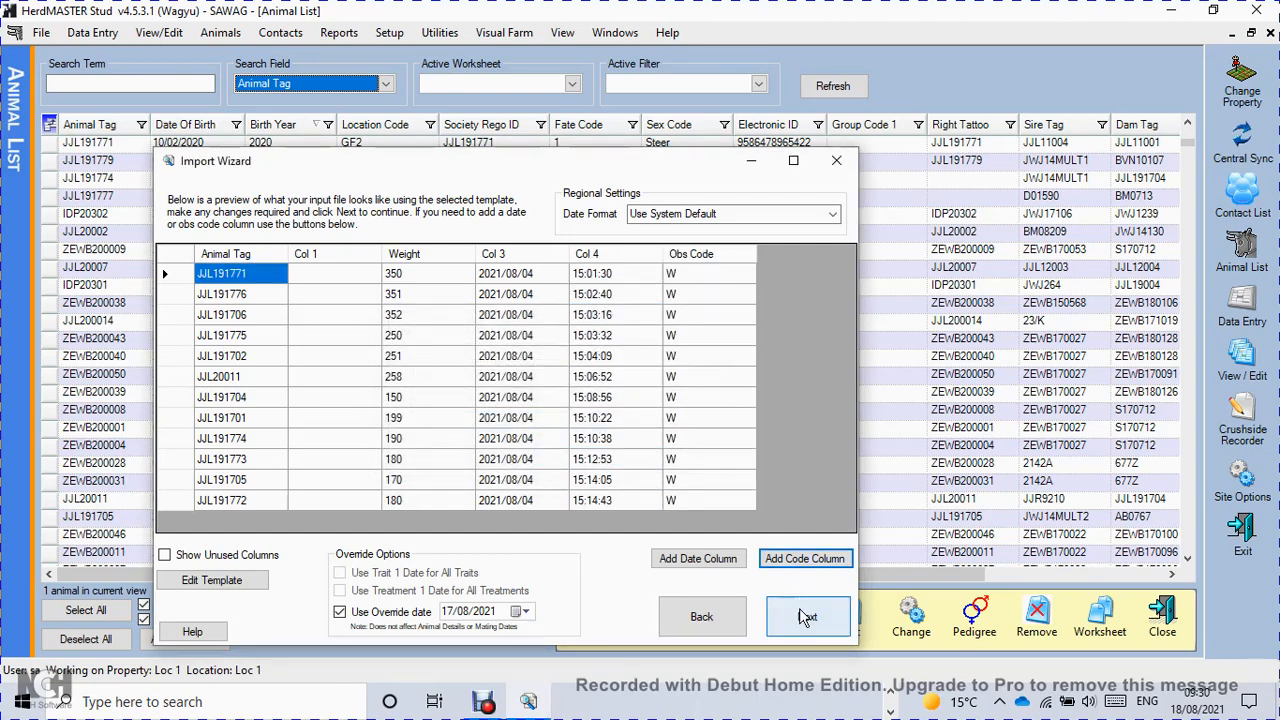
Proceed with only Weights selected, run the import into HerdMASTER, and continue to the import summary.
click(807, 617)
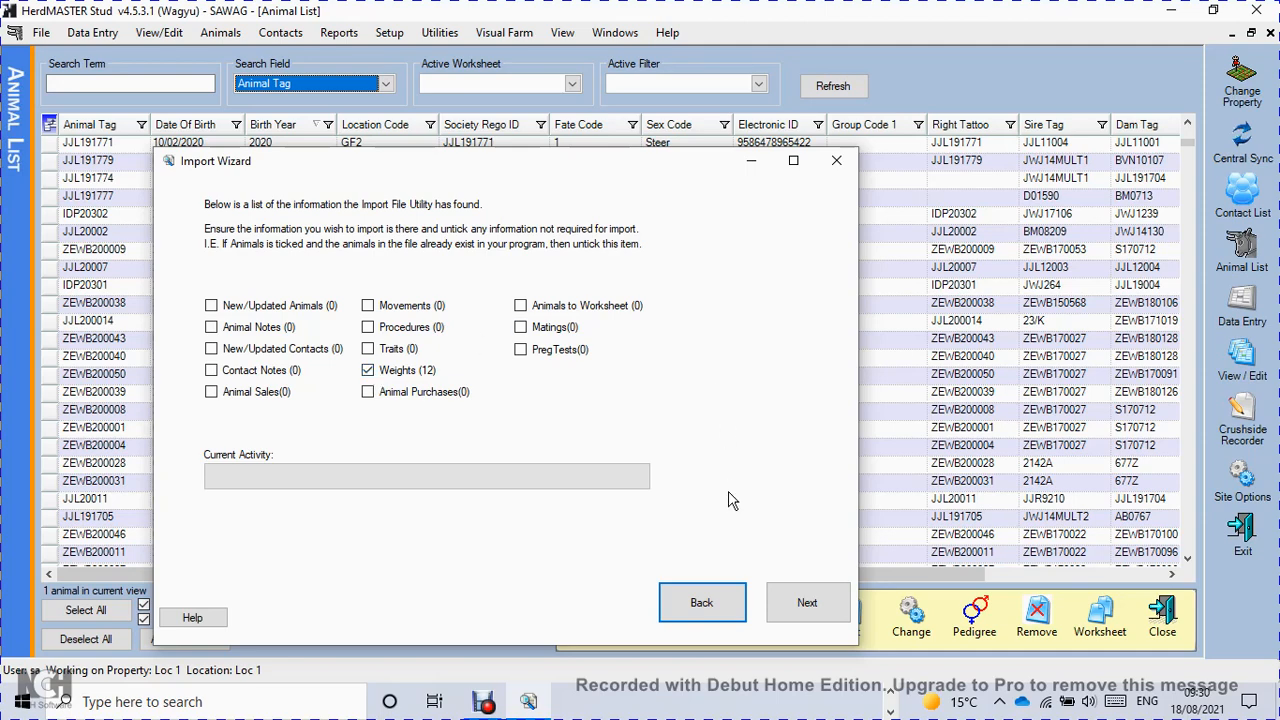
click(785, 601)
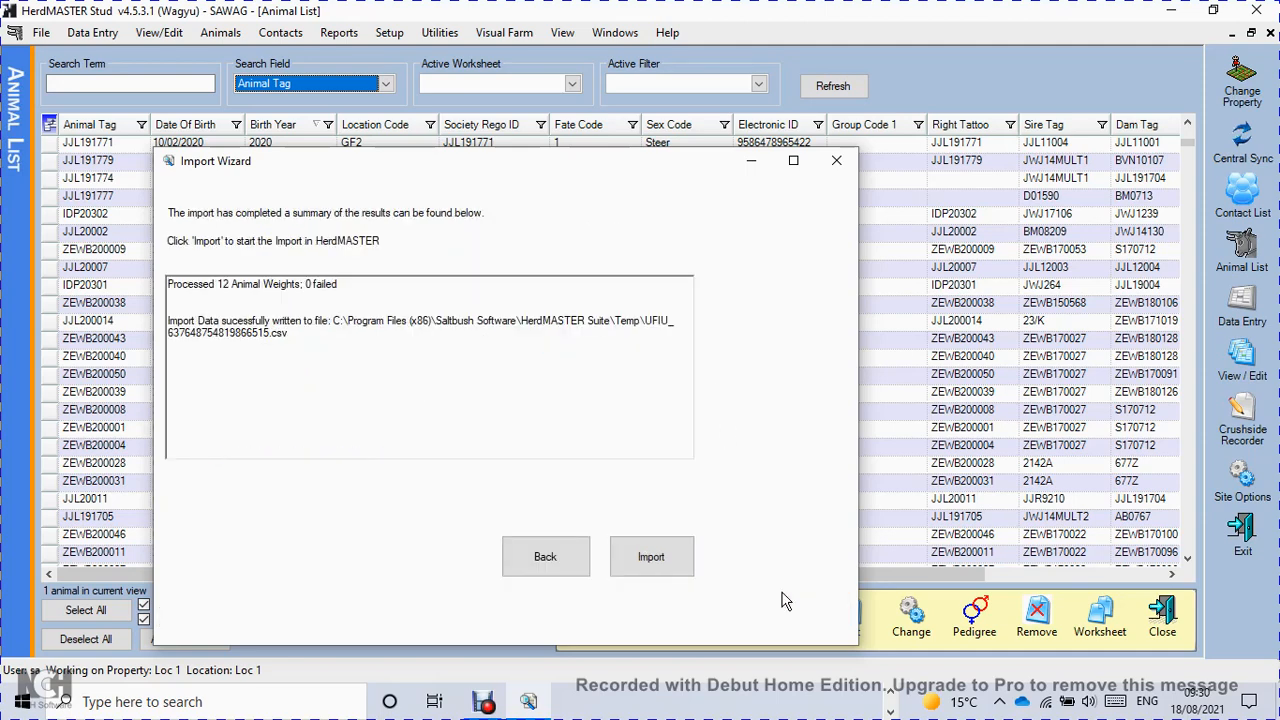
click(652, 558)
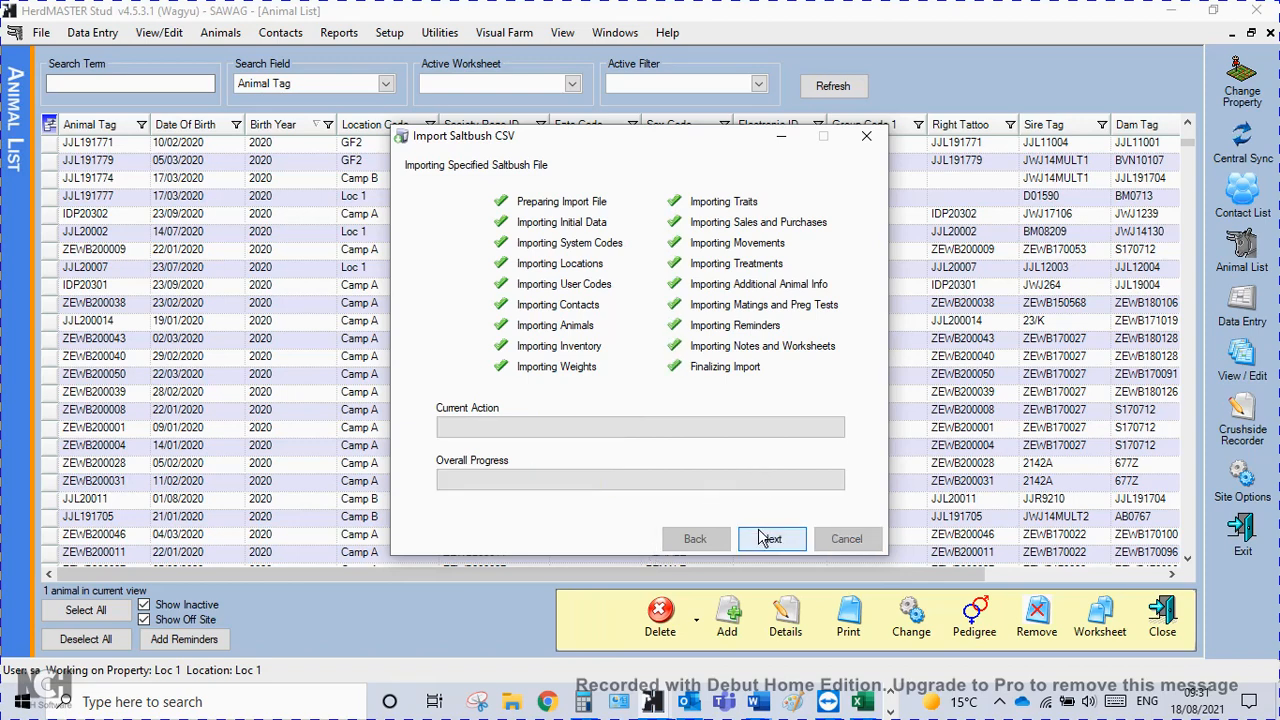
click(760, 540)
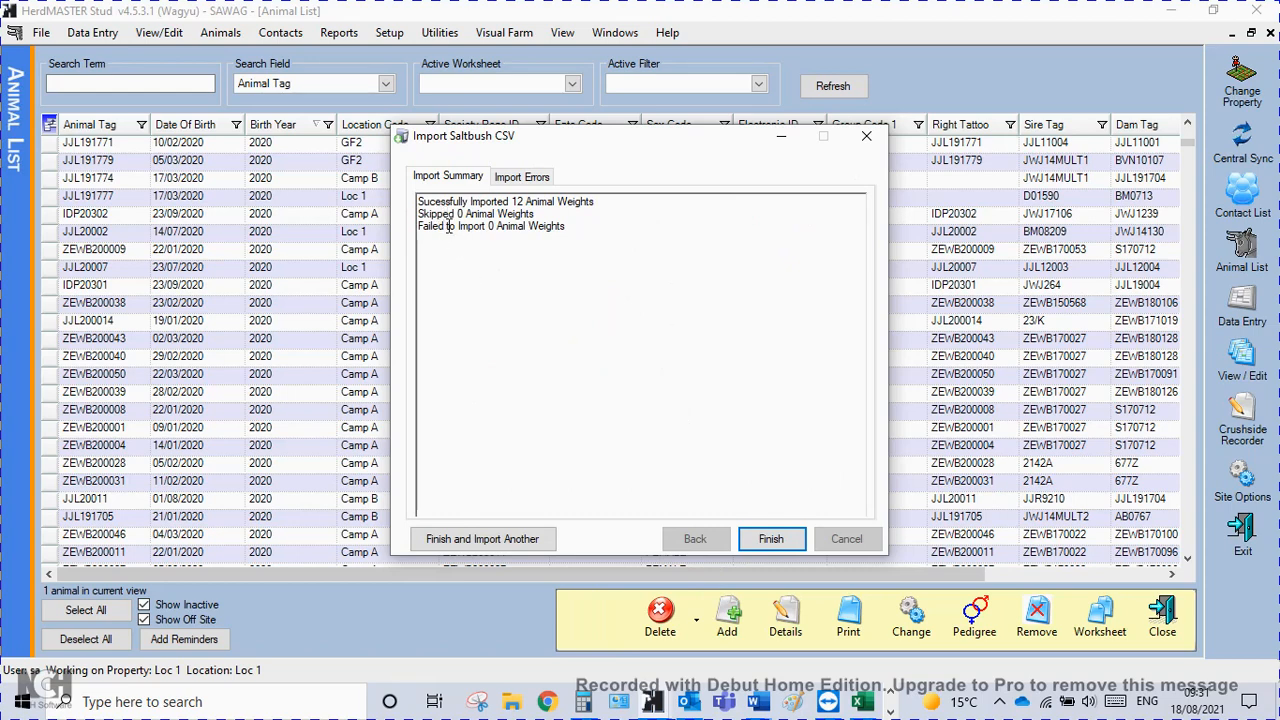
Review the import errors and the import summary, and finish the import.
click(530, 182)
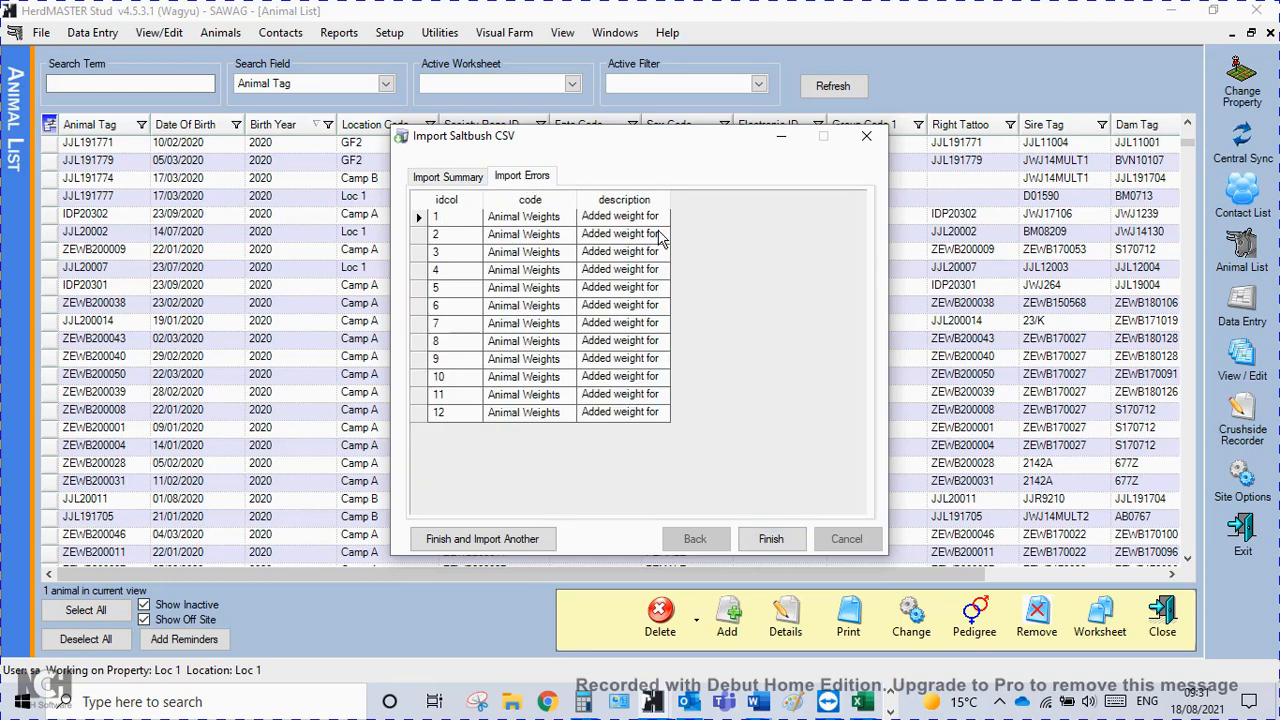
click(445, 179)
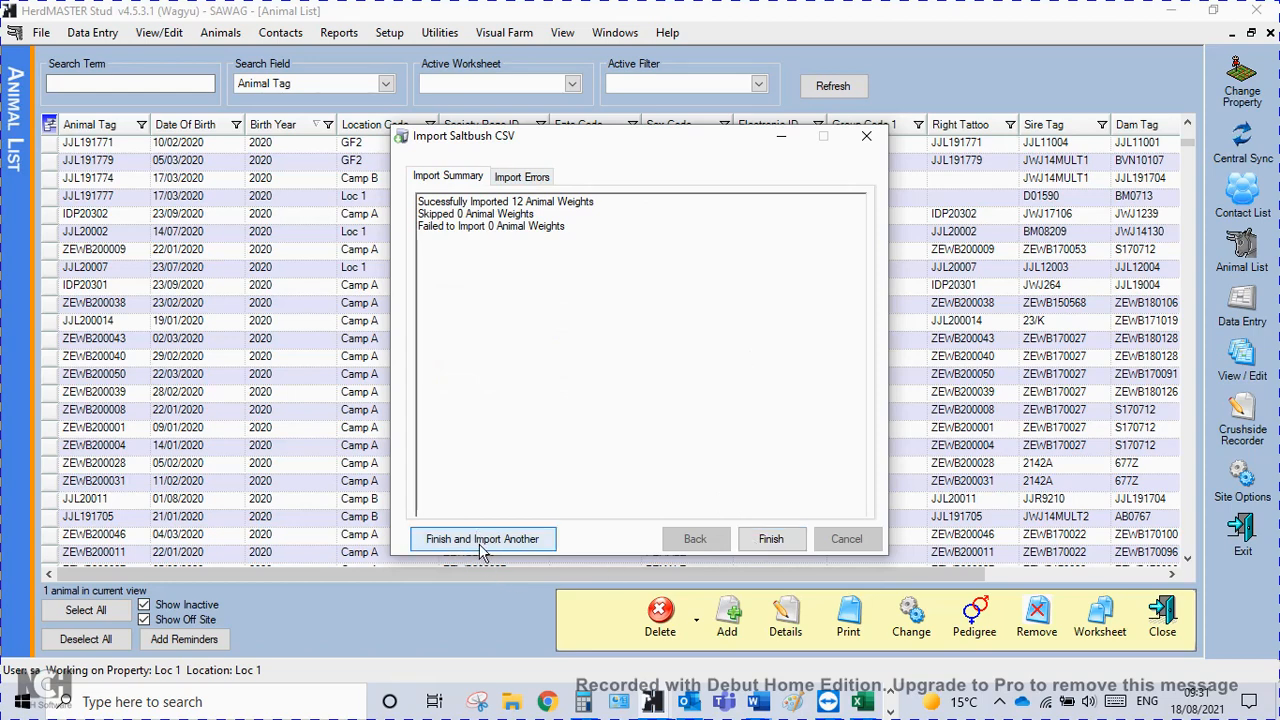
click(770, 541)
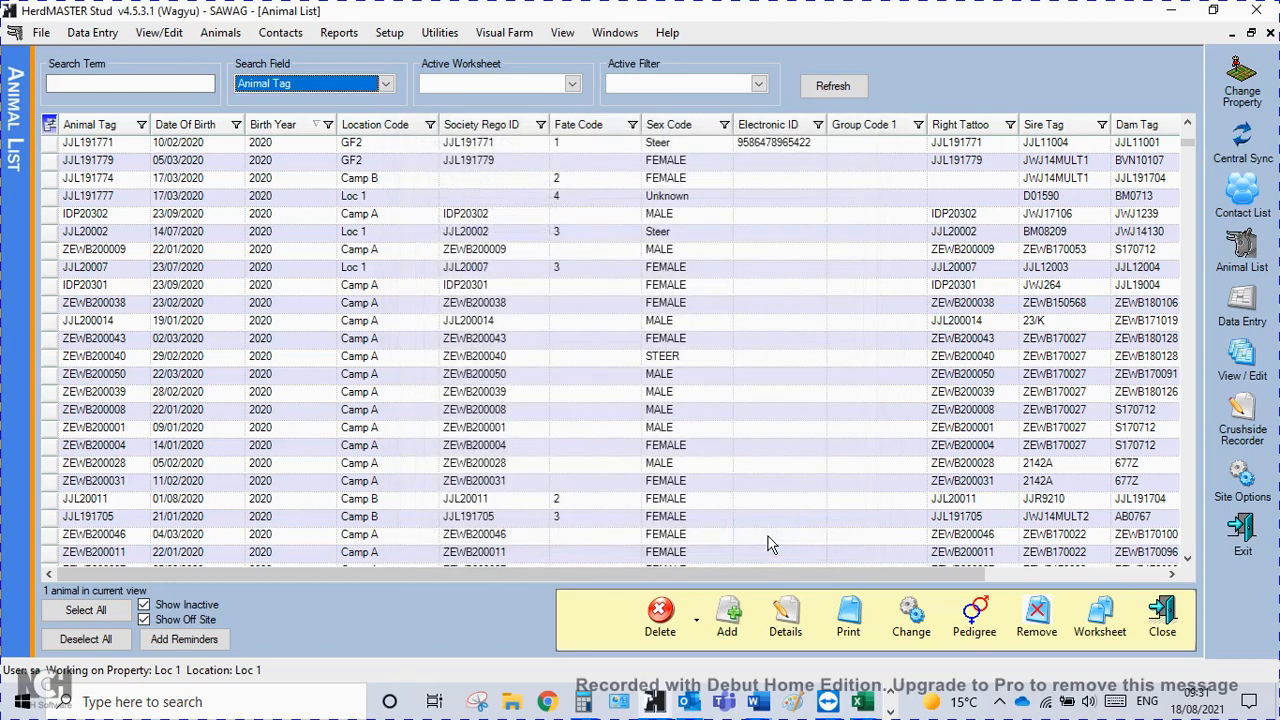
Refresh the animal list, examine the imported entries in the weights records, and close that view.
click(843, 93)
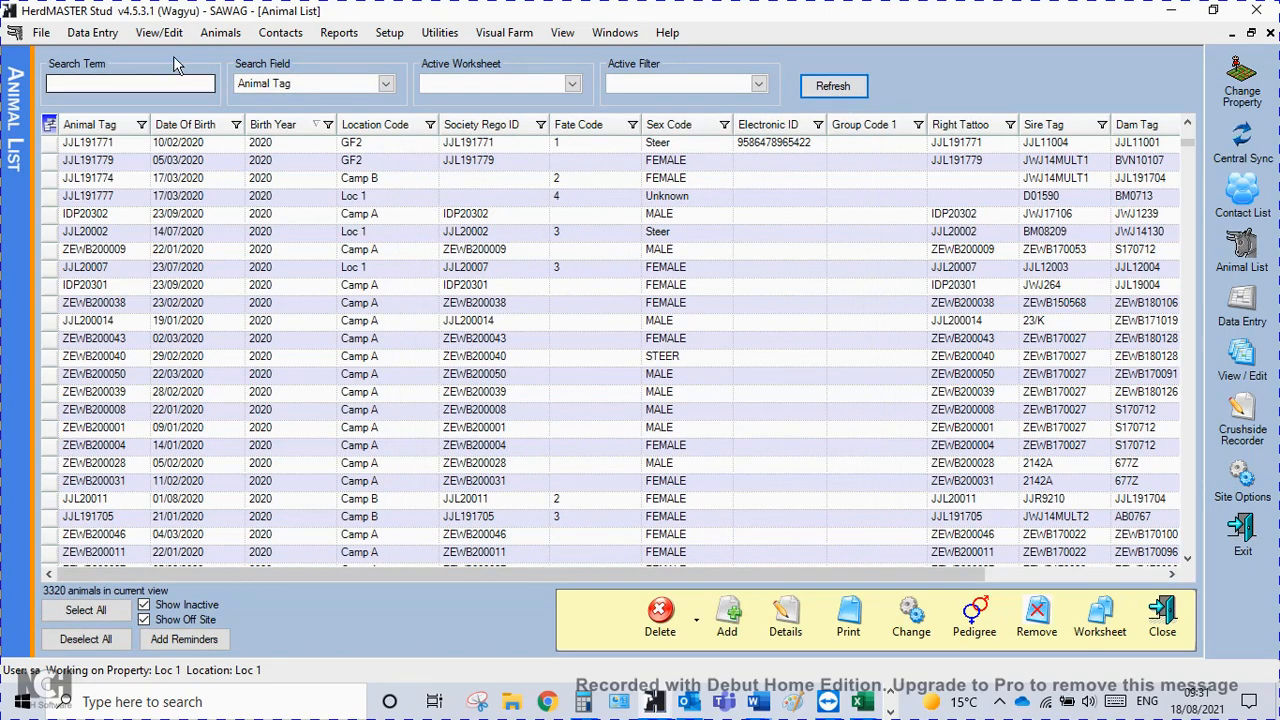
click(151, 36)
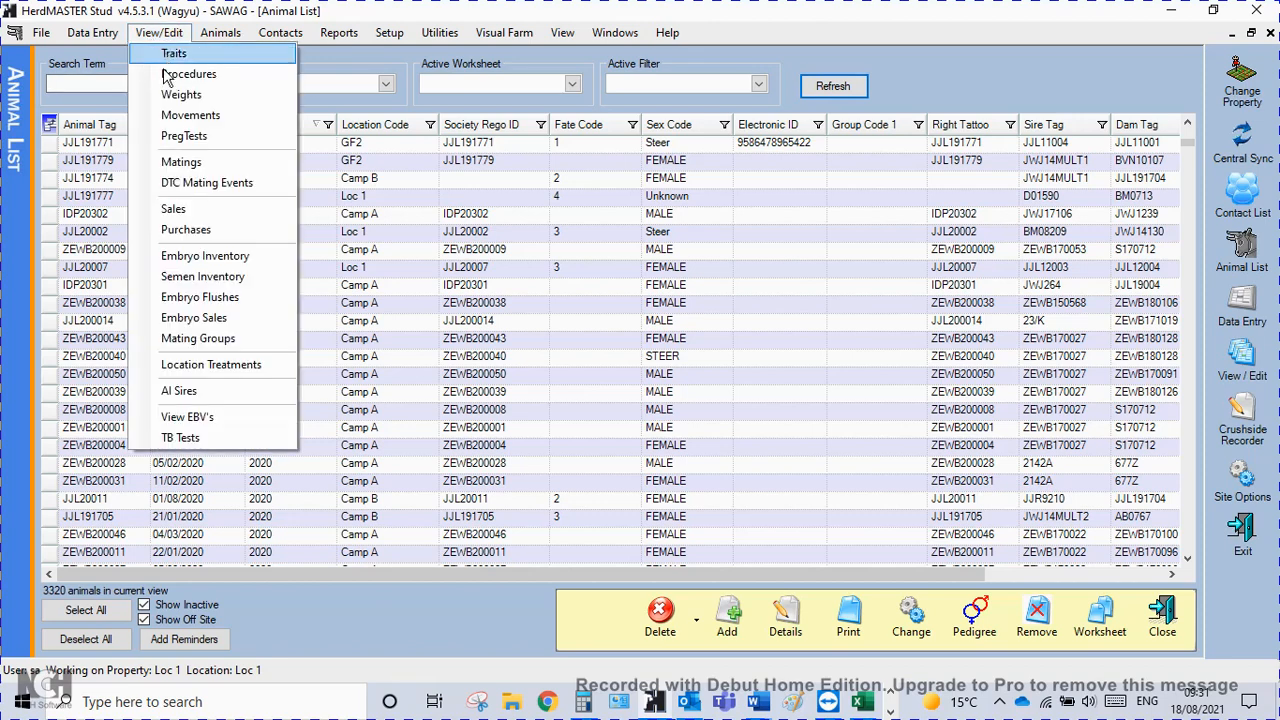
click(181, 94)
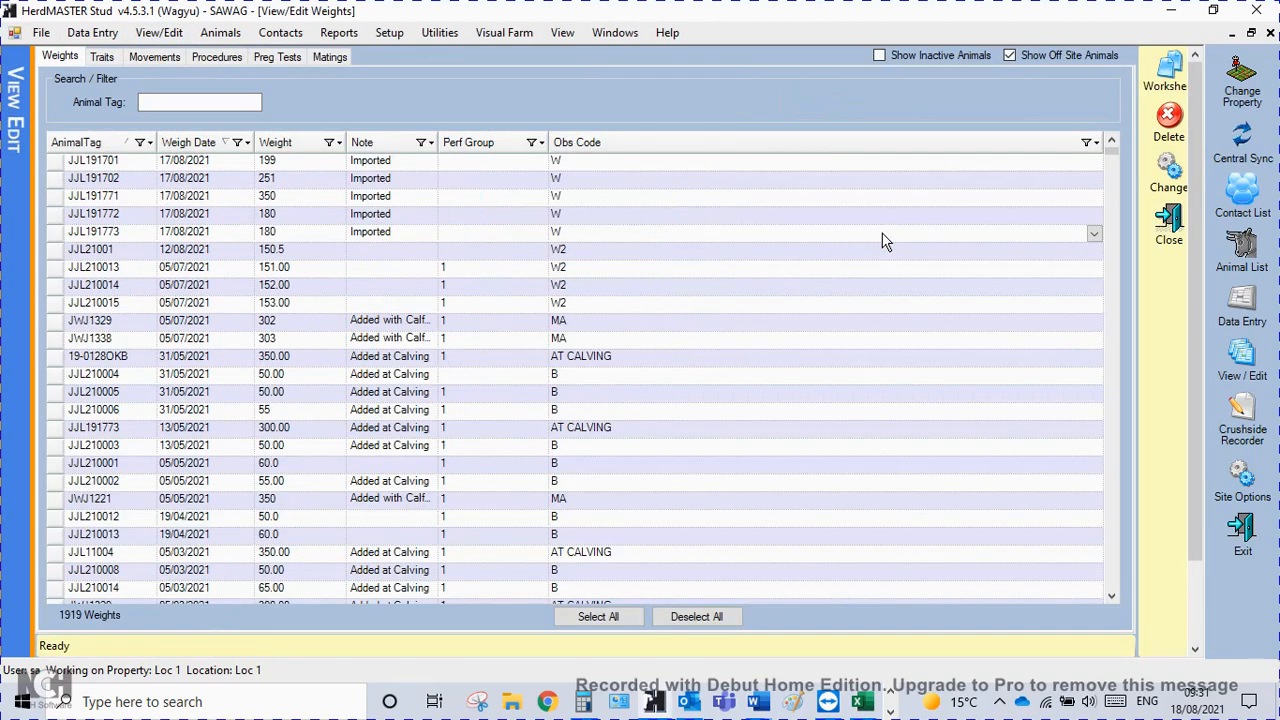
click(605, 168)
click(604, 172)
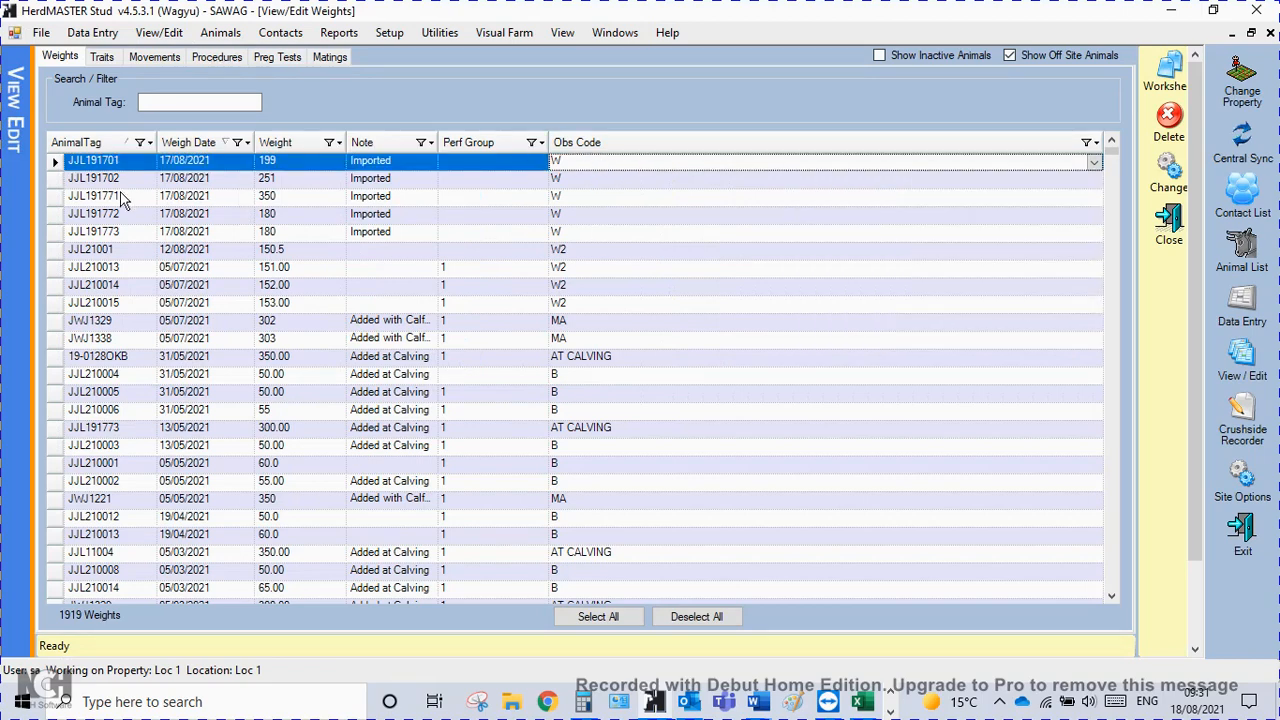
click(1170, 226)
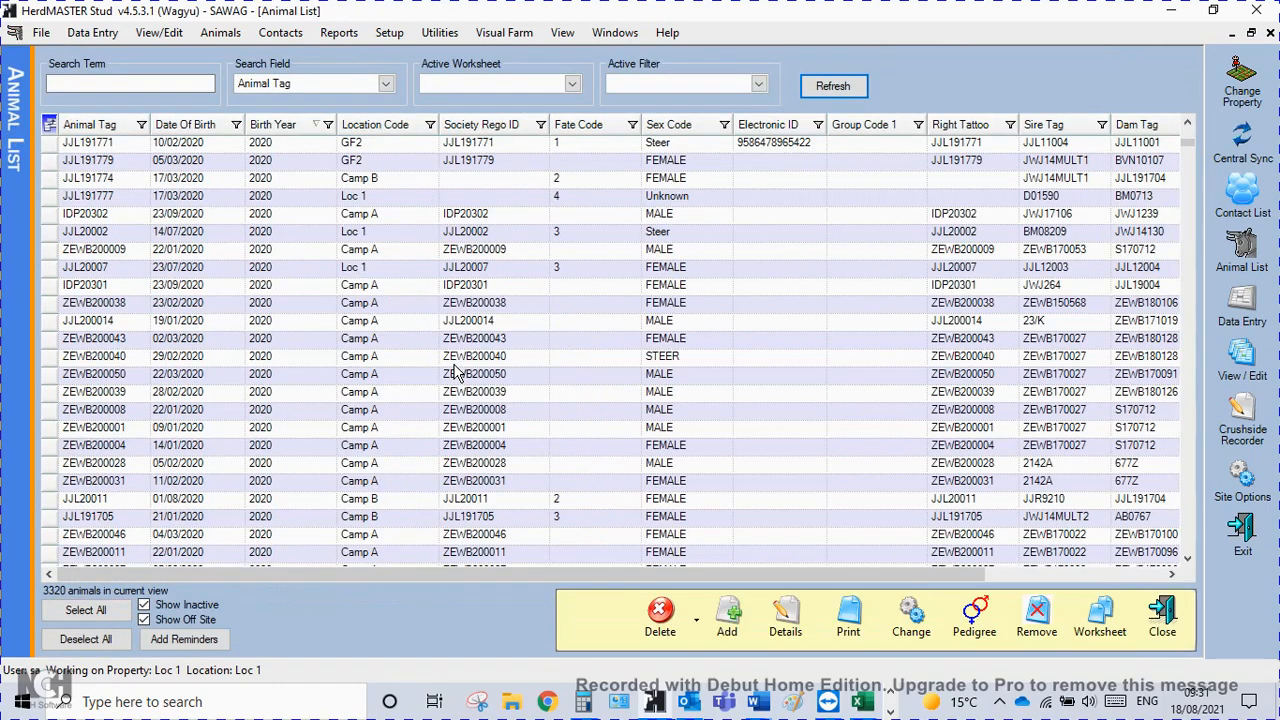
Start the Universal File Import Utility and add a new template named Training traits.
click(440, 36)
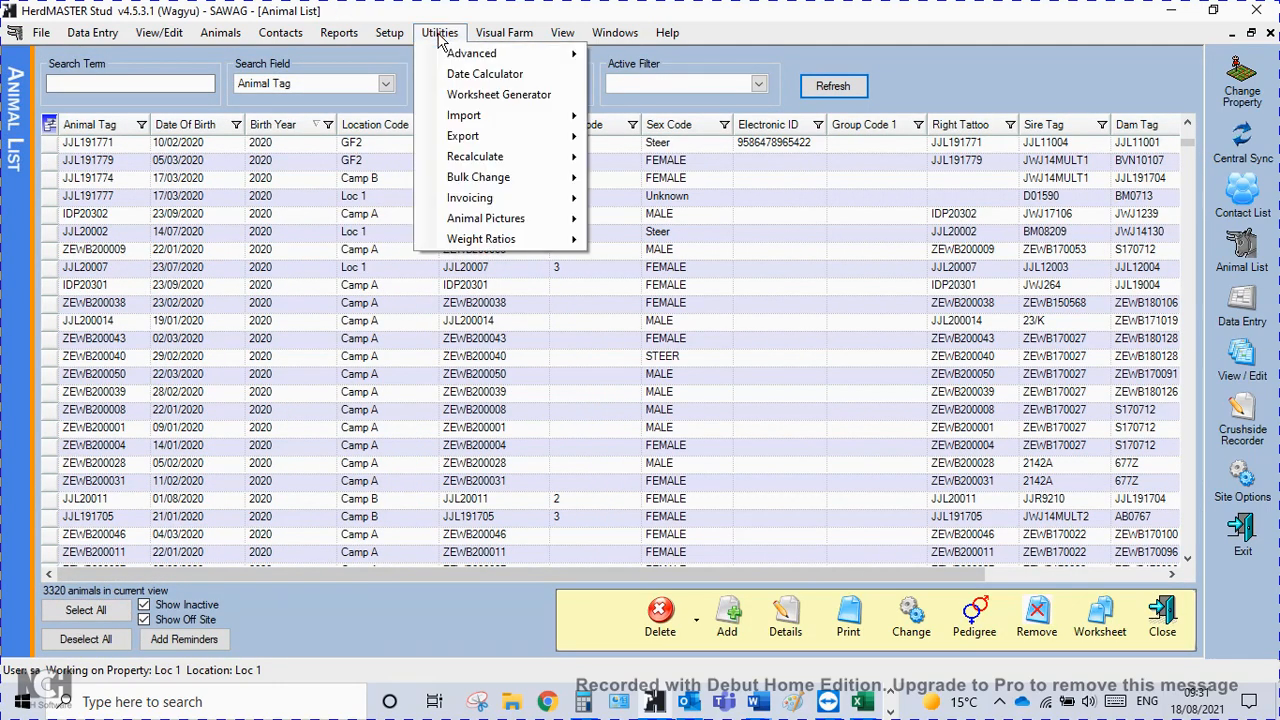
mouse_move(470, 115)
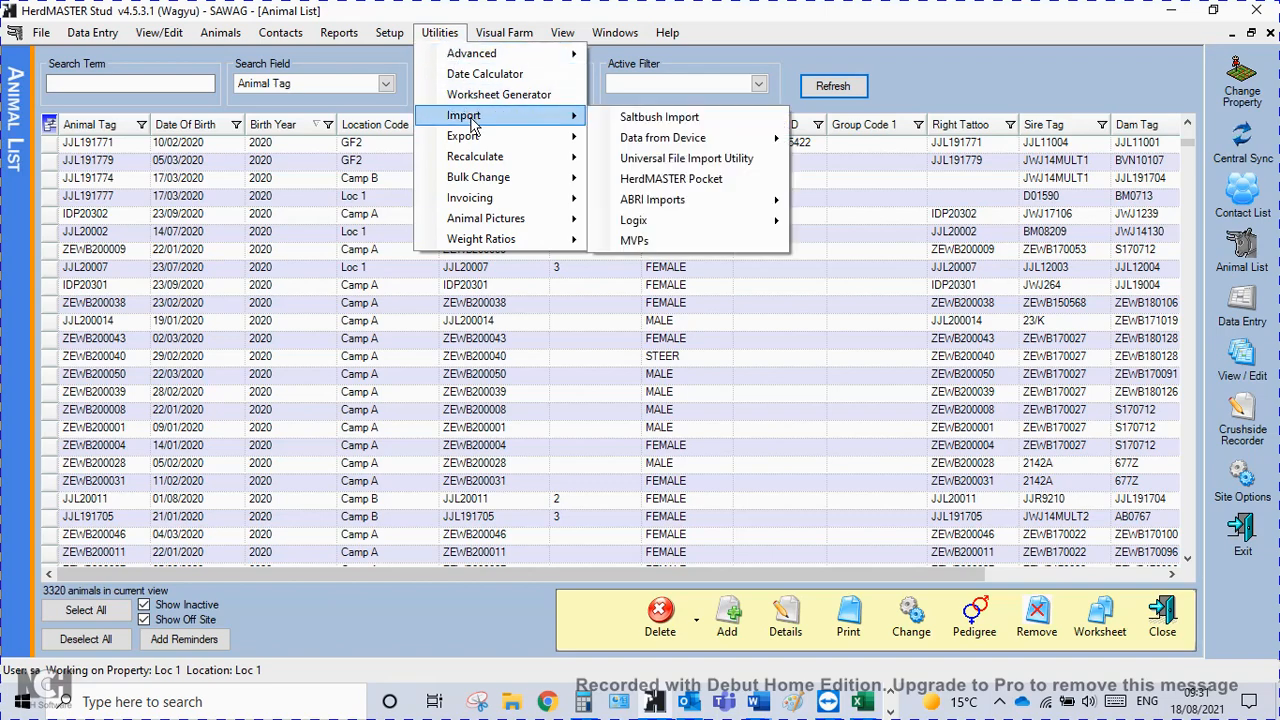
click(670, 160)
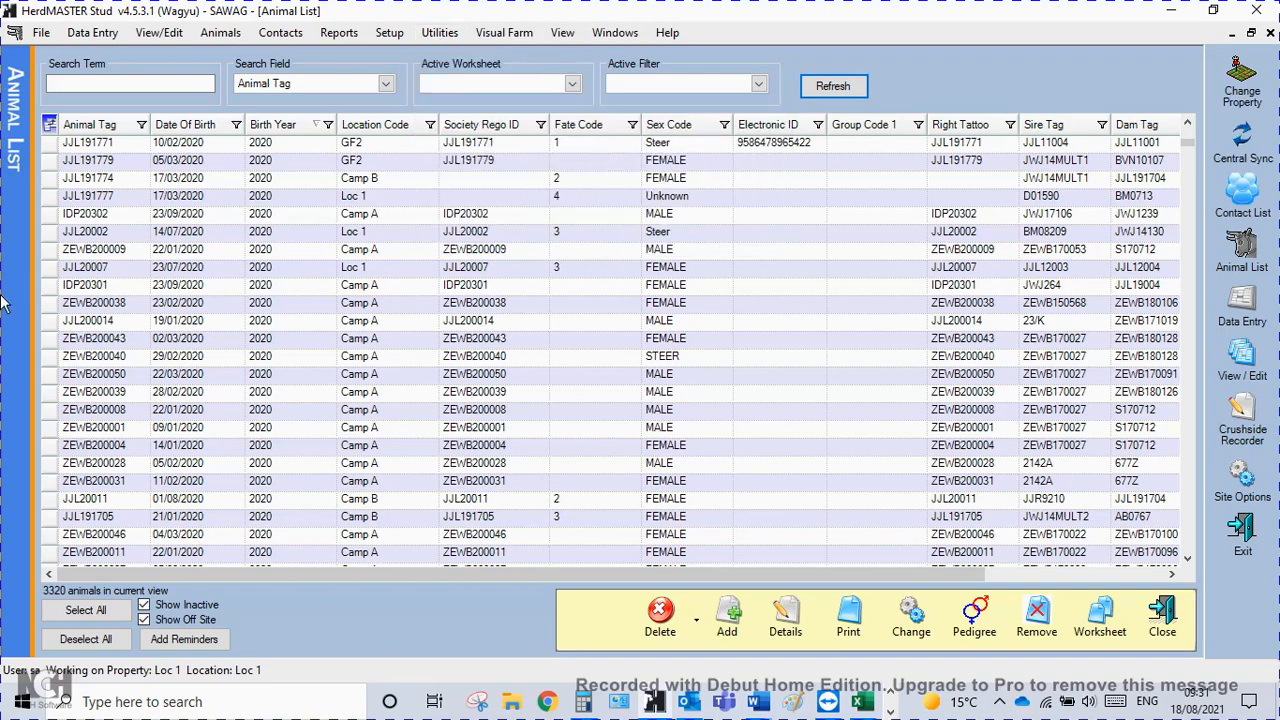
scroll(205, 400, down, 4)
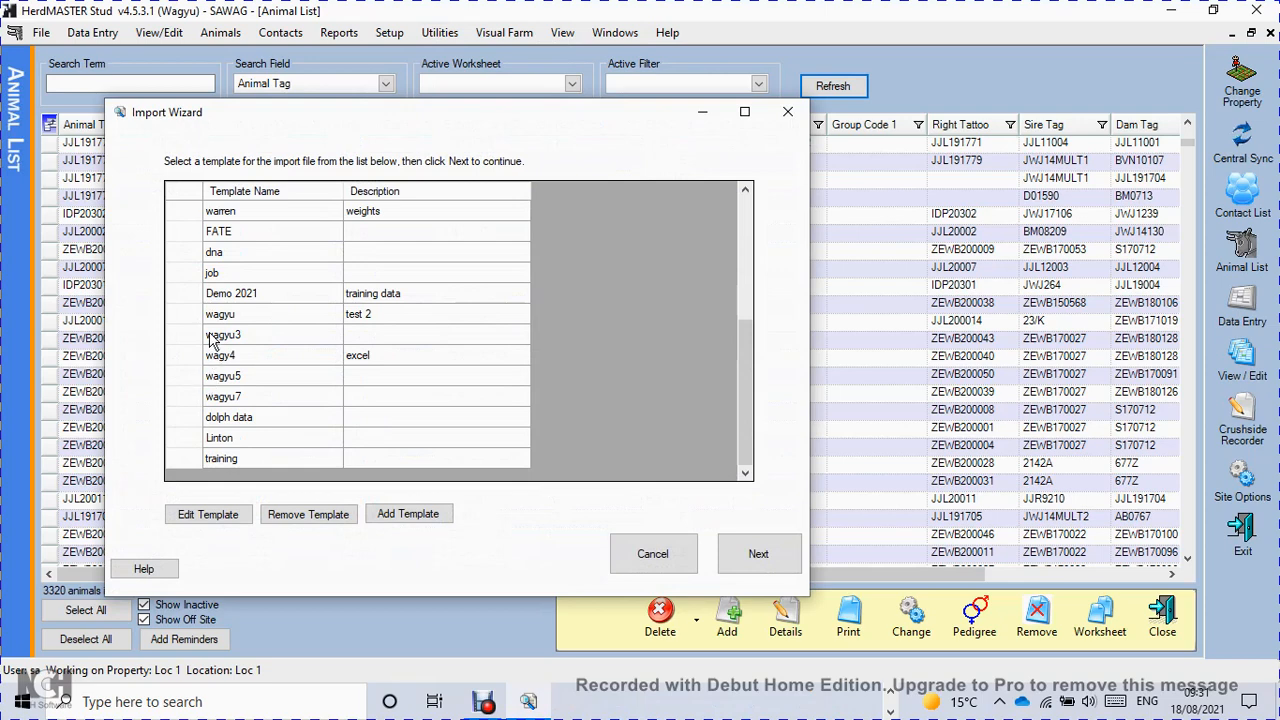
click(410, 515)
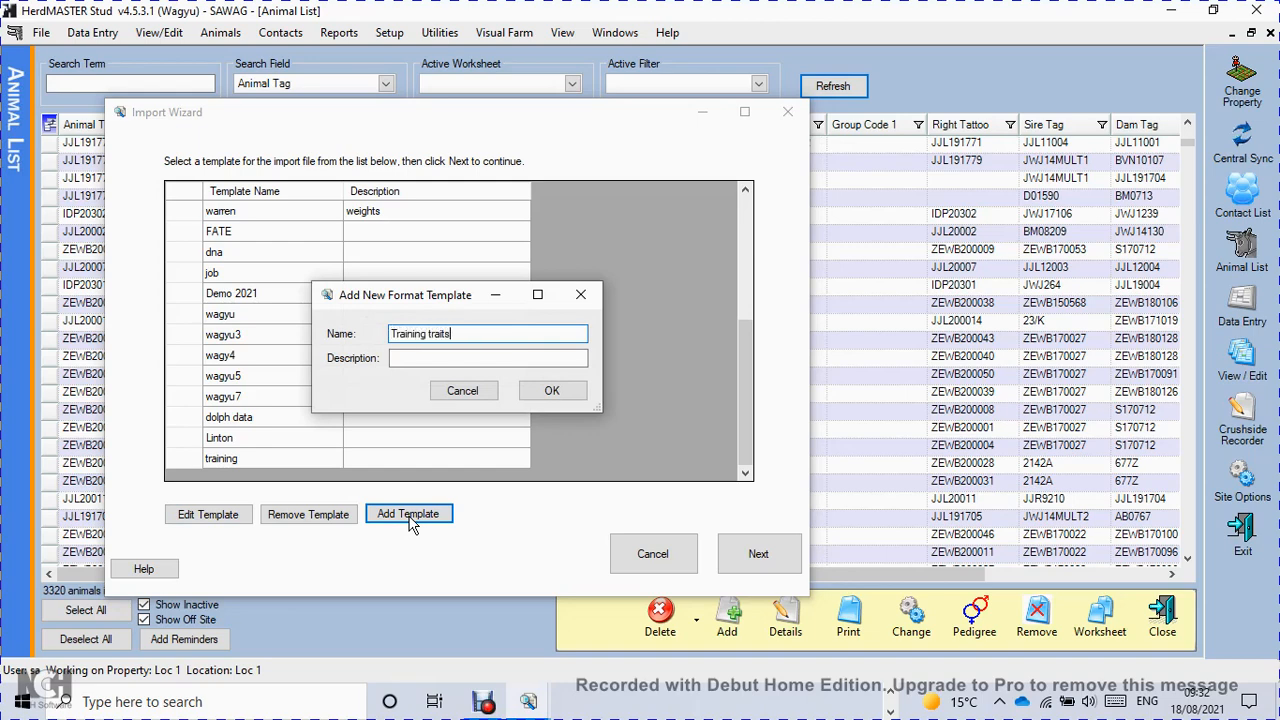
click(553, 393)
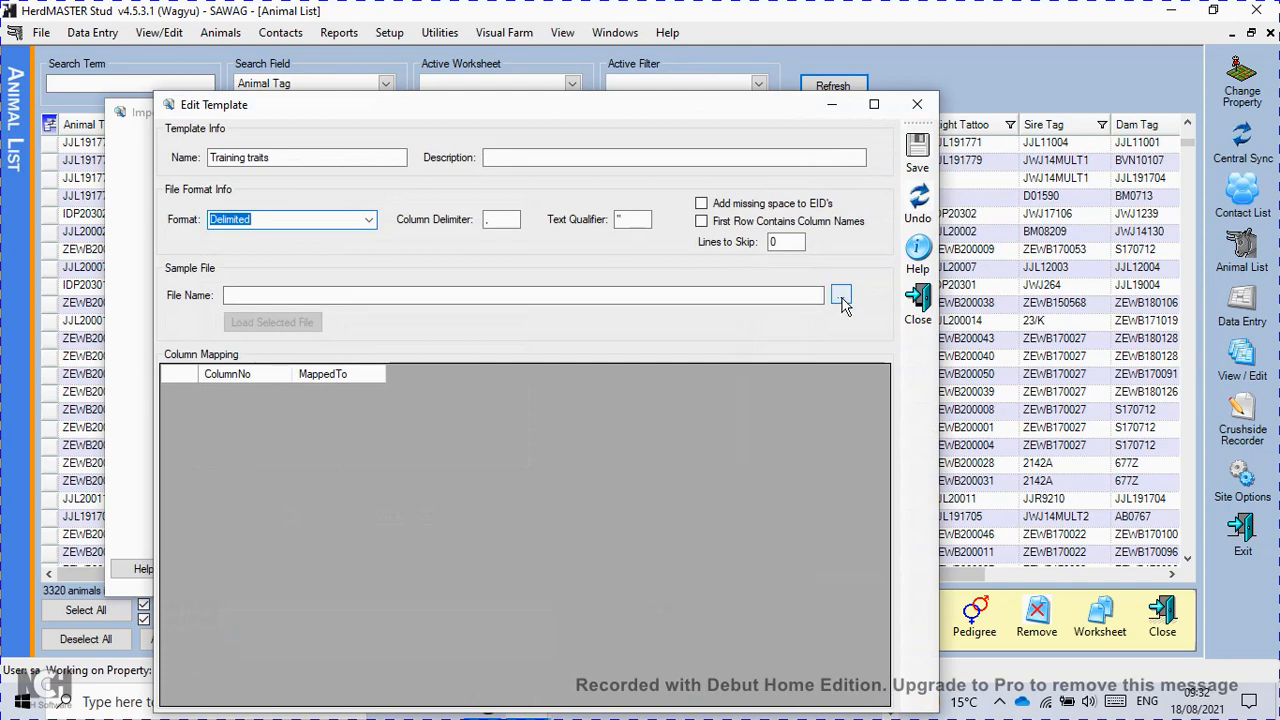
Choose Training data traits.xls as the template's sample file and load its columns.
click(841, 296)
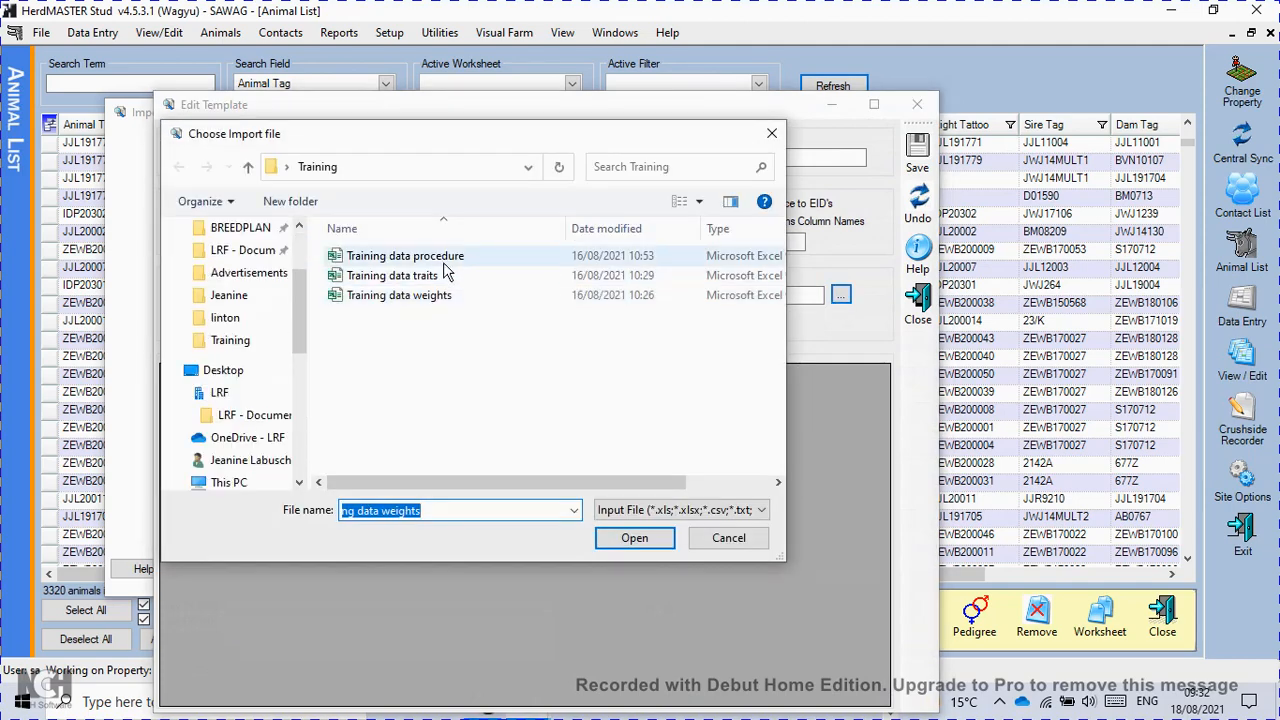
click(413, 277)
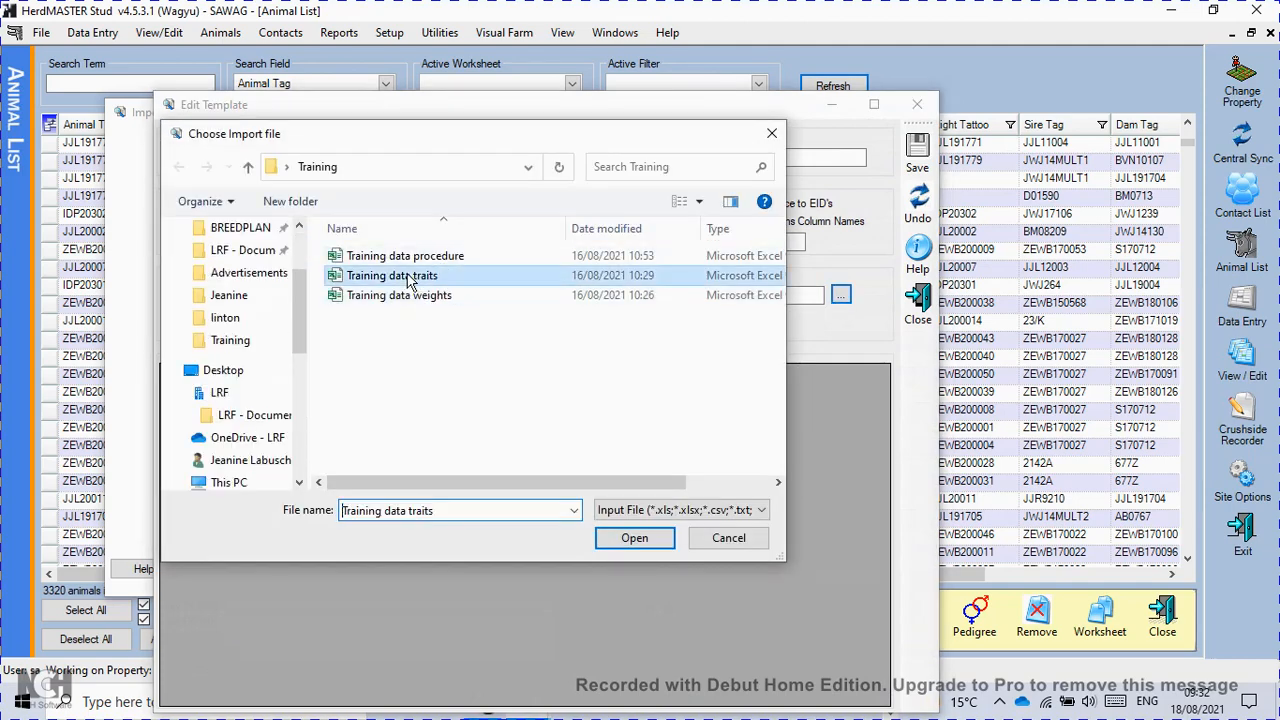
click(634, 538)
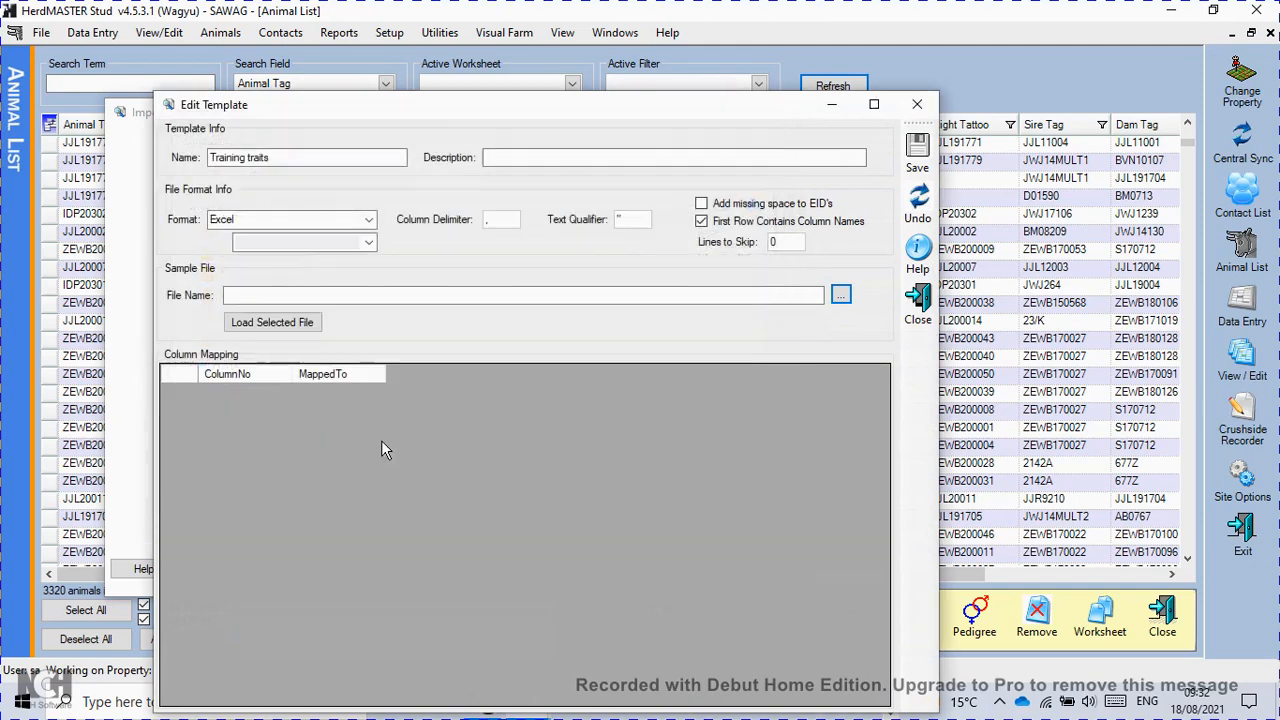
click(278, 325)
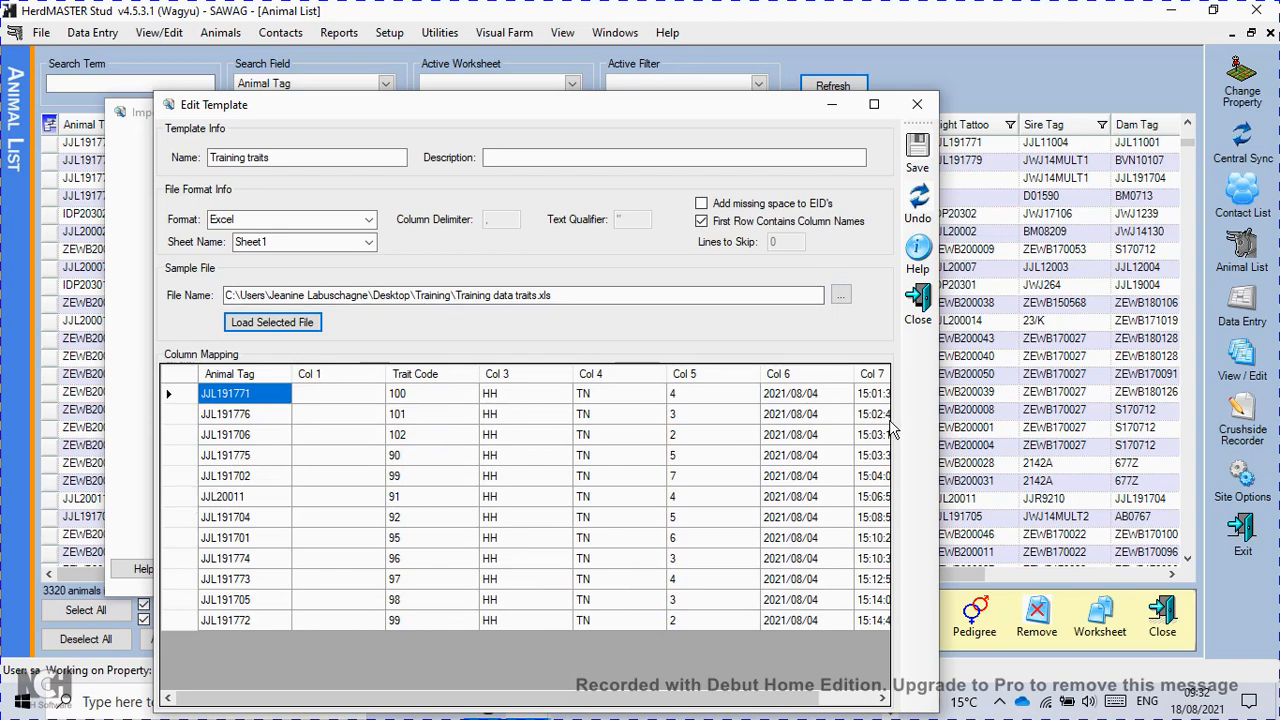
Map the first column of the sample file to Animal Tag among the animal IDs.
click(248, 374)
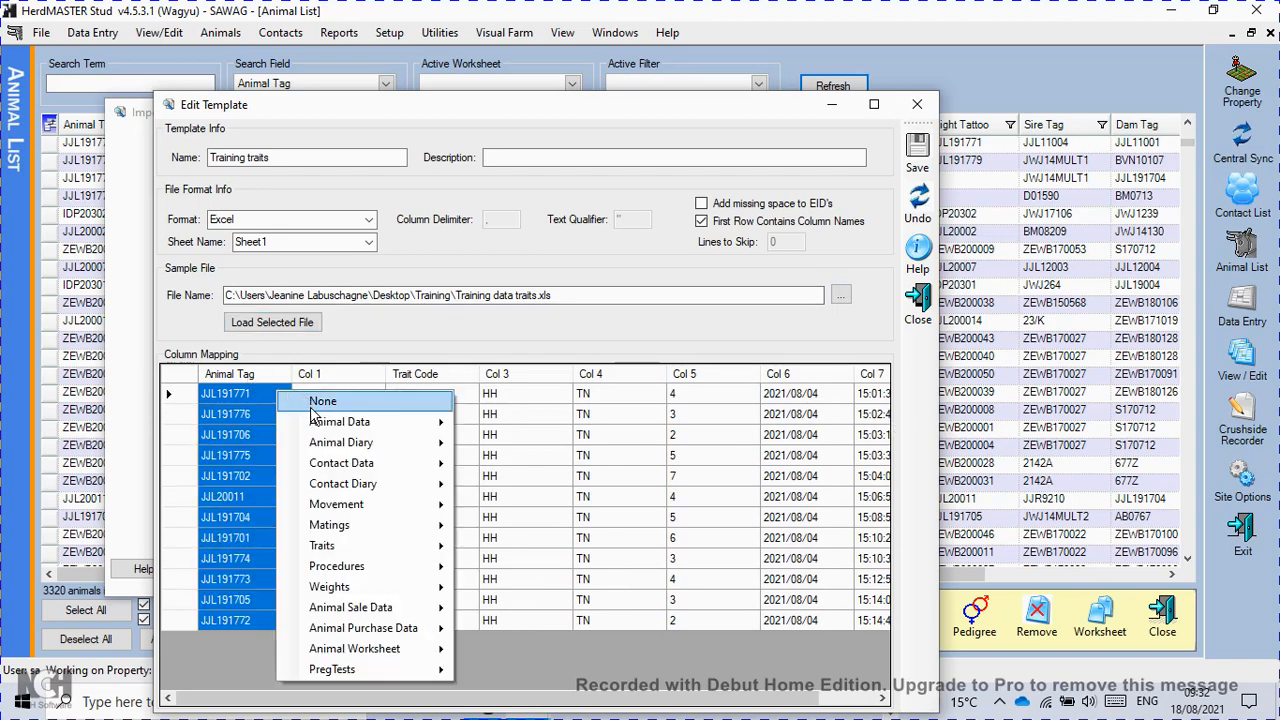
mouse_move(337, 422)
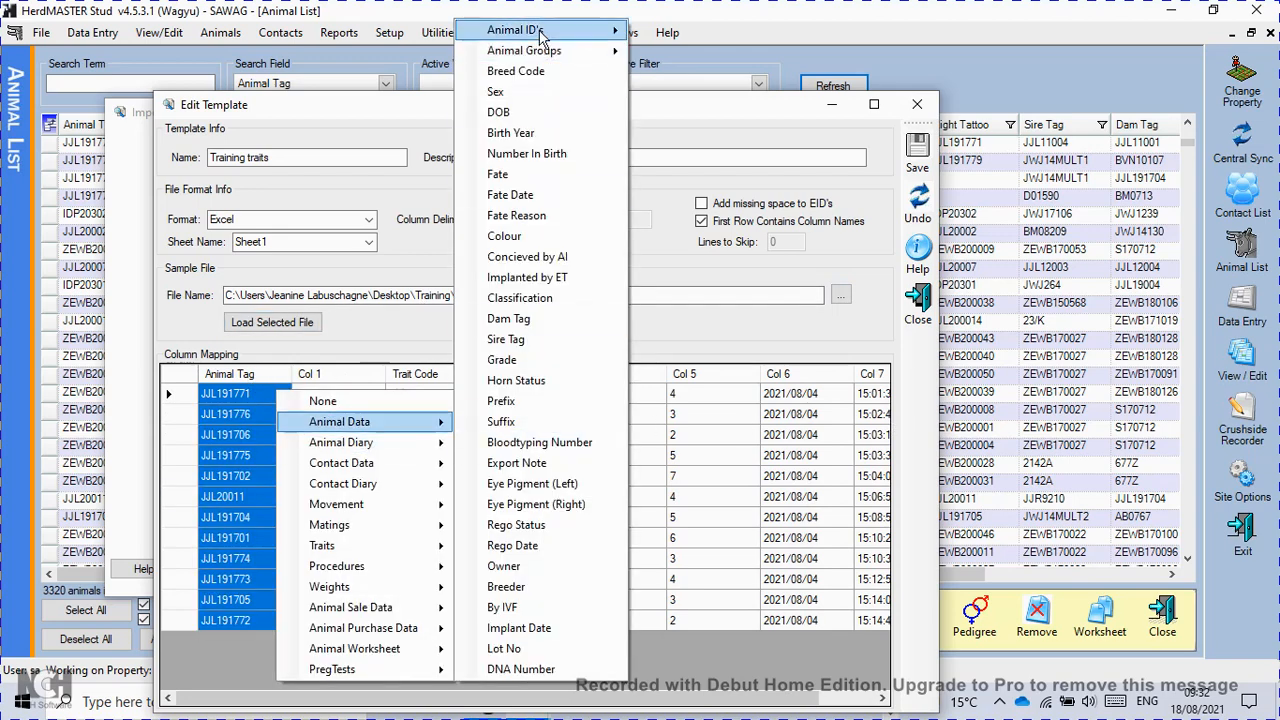
mouse_move(544, 32)
click(686, 32)
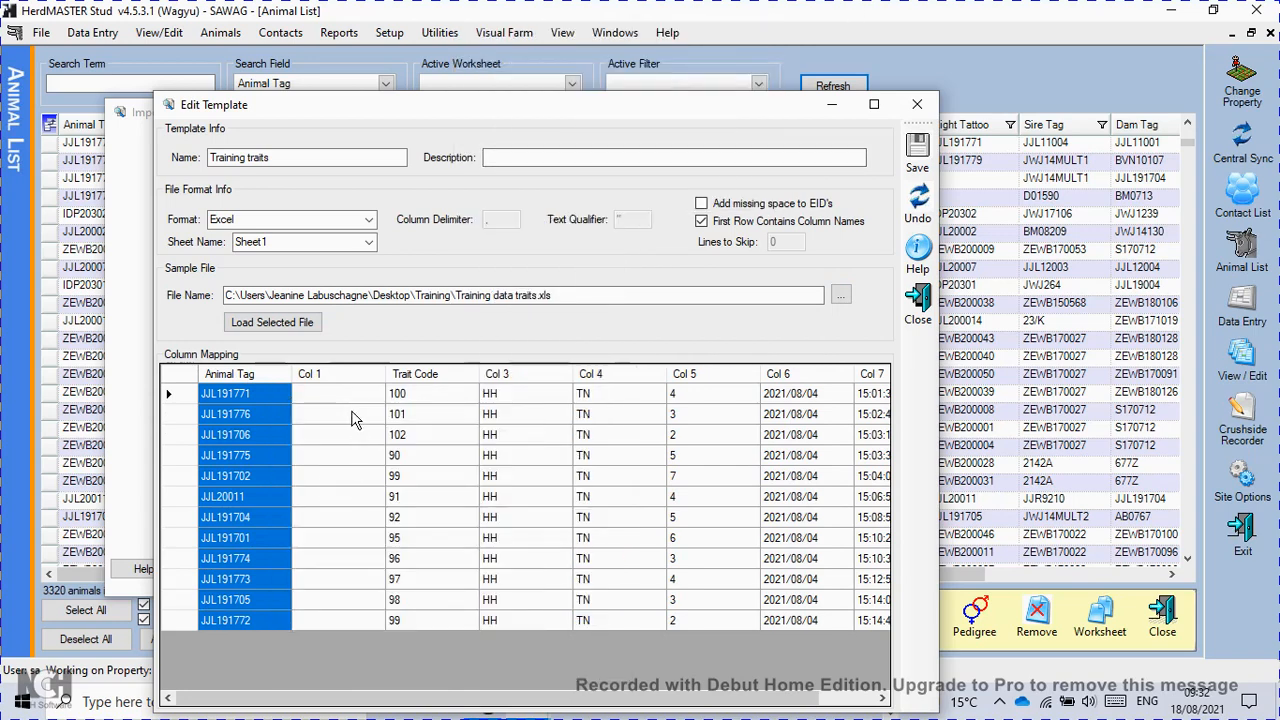
Map the third column, currently headed Trait Code, to Trait Value 1.
click(457, 378)
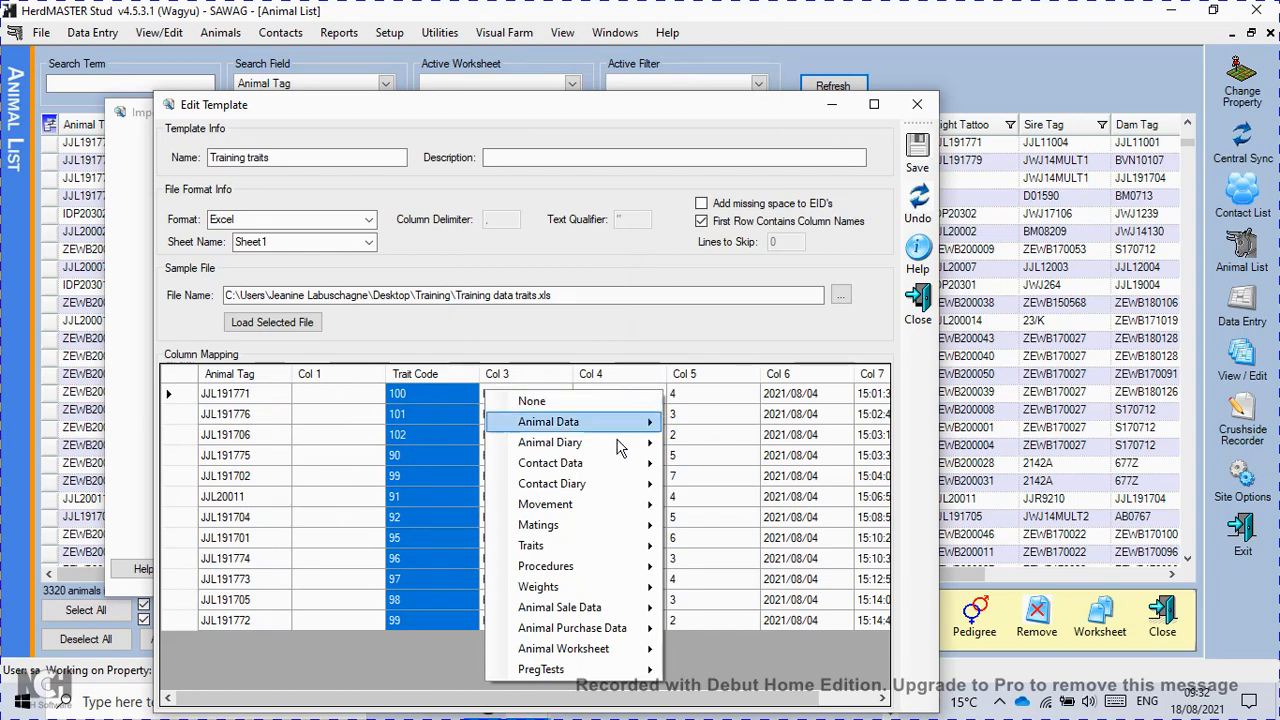
mouse_move(579, 540)
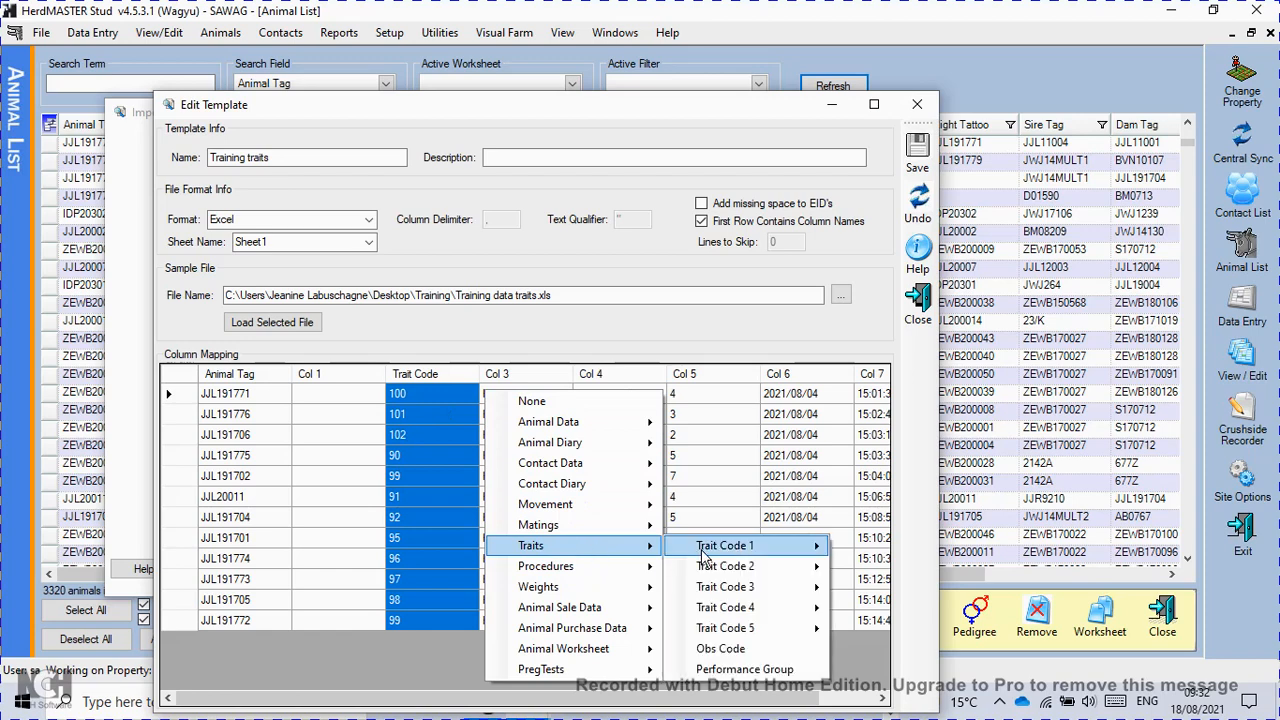
mouse_move(705, 553)
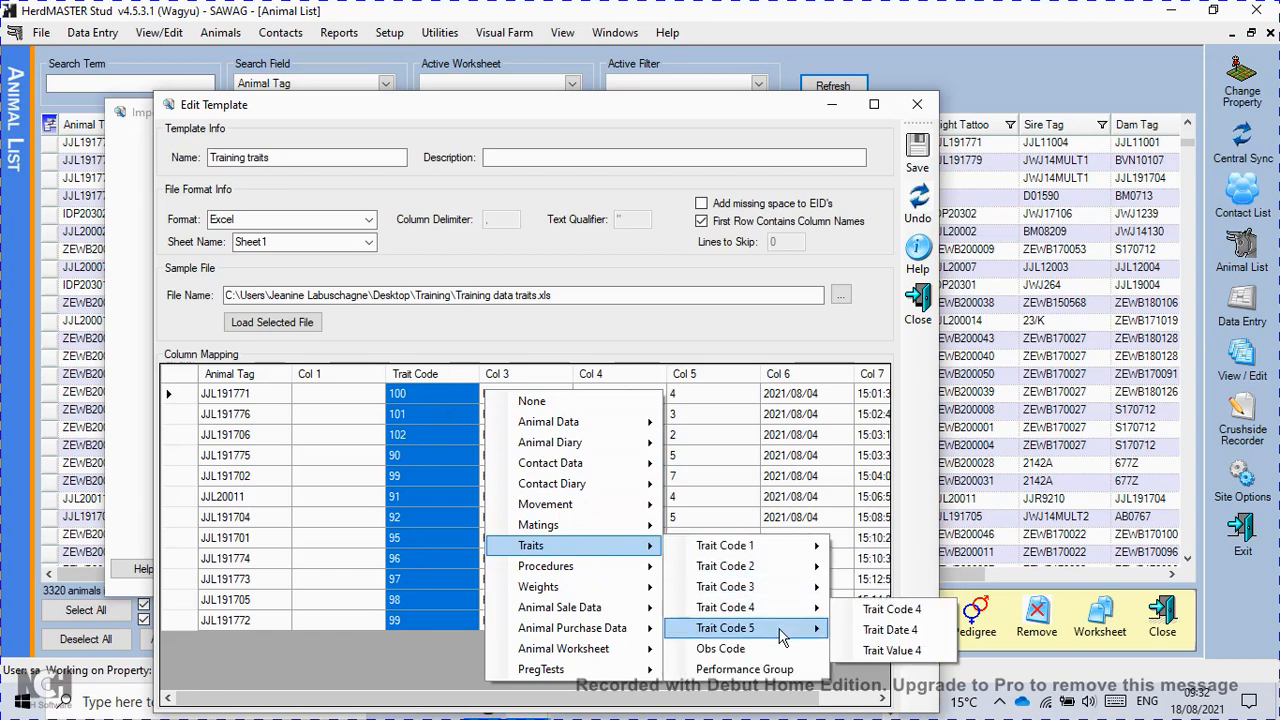
mouse_move(775, 630)
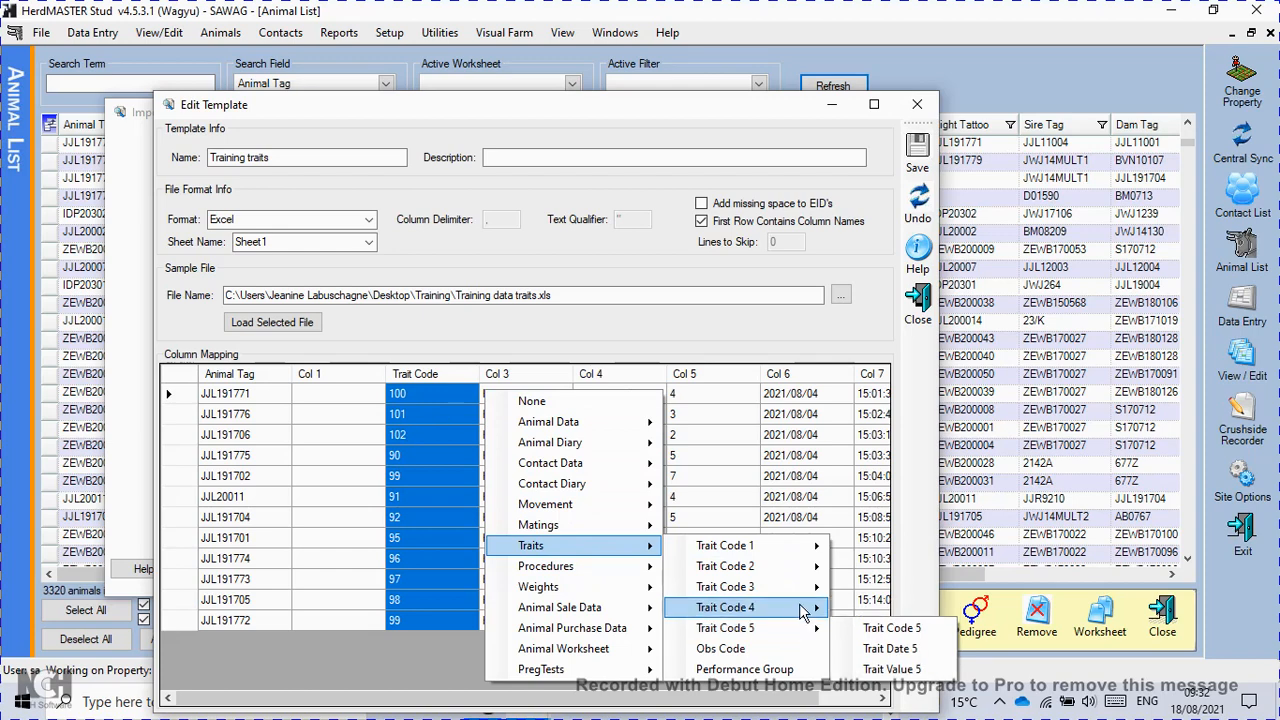
mouse_move(812, 552)
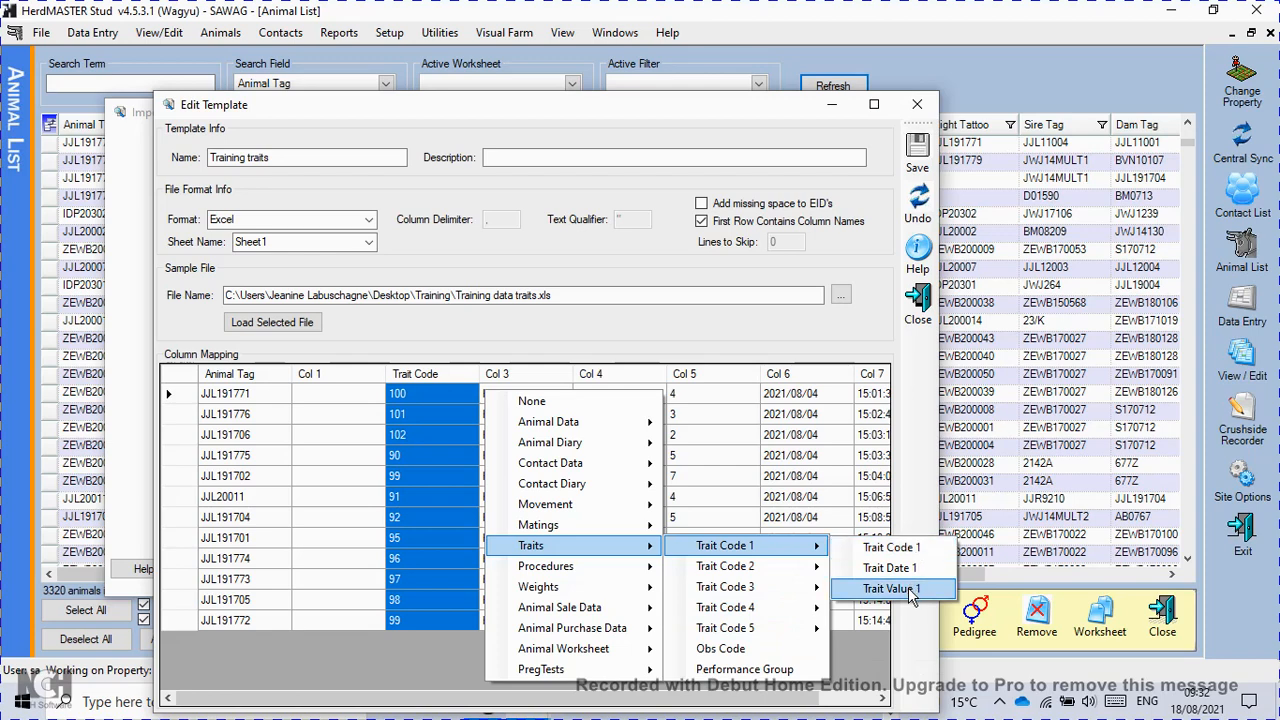
click(890, 589)
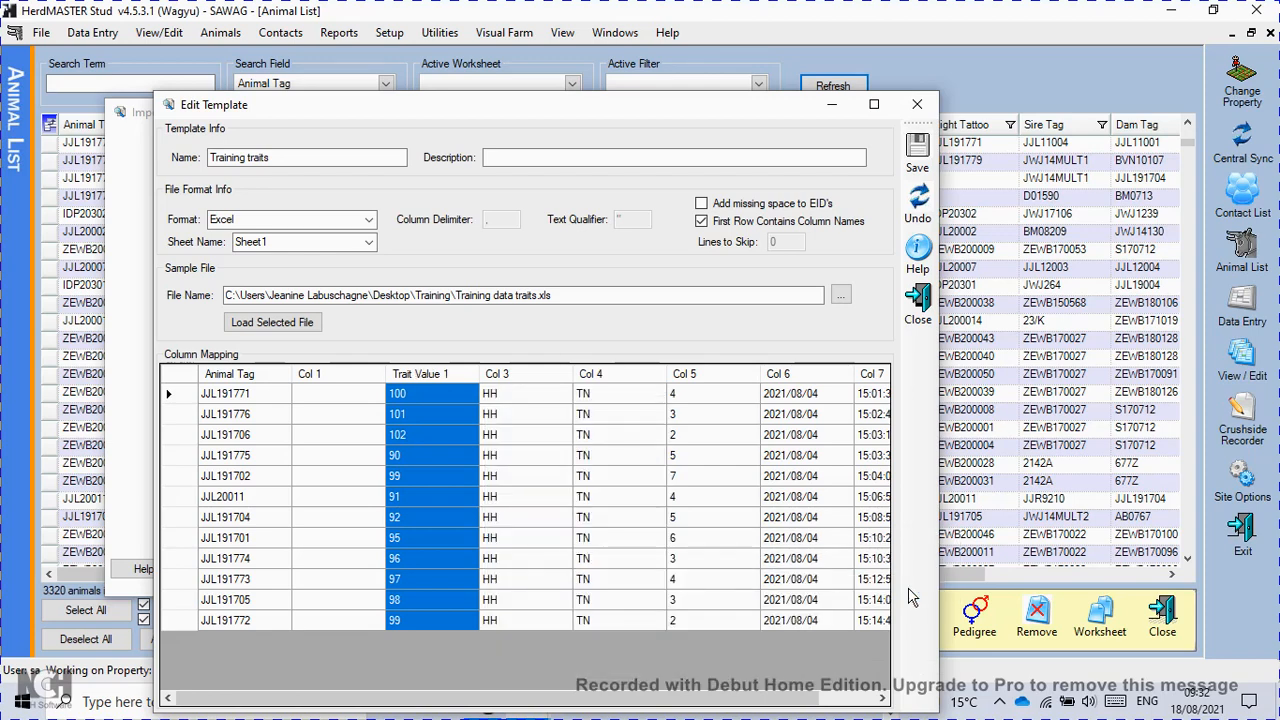
Map the column containing the HH codes to Trait Code 1.
click(563, 378)
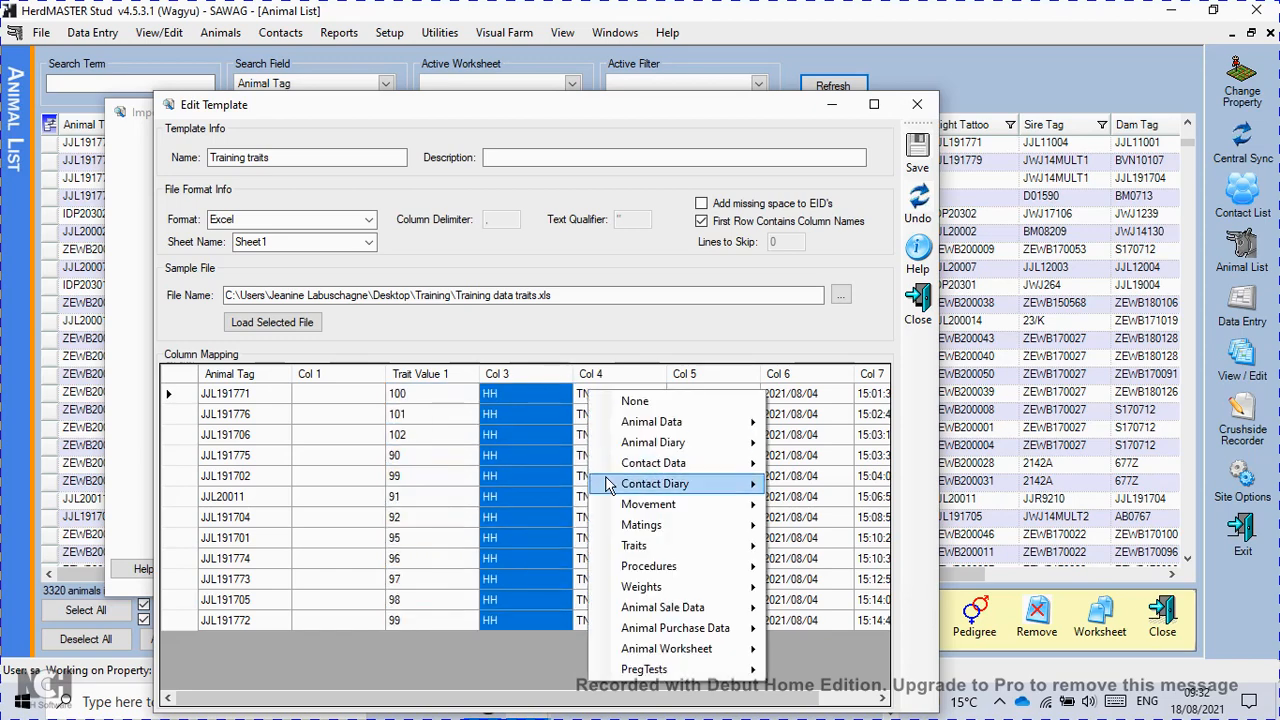
mouse_move(634, 548)
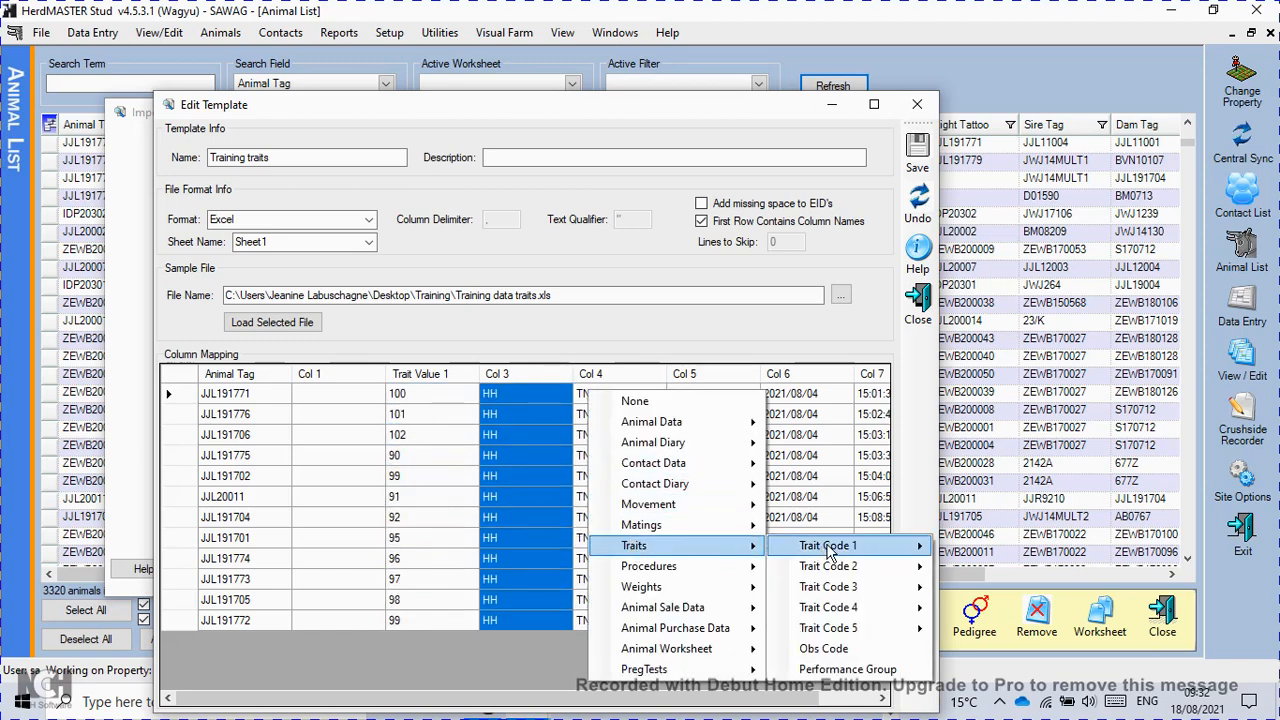
click(1008, 548)
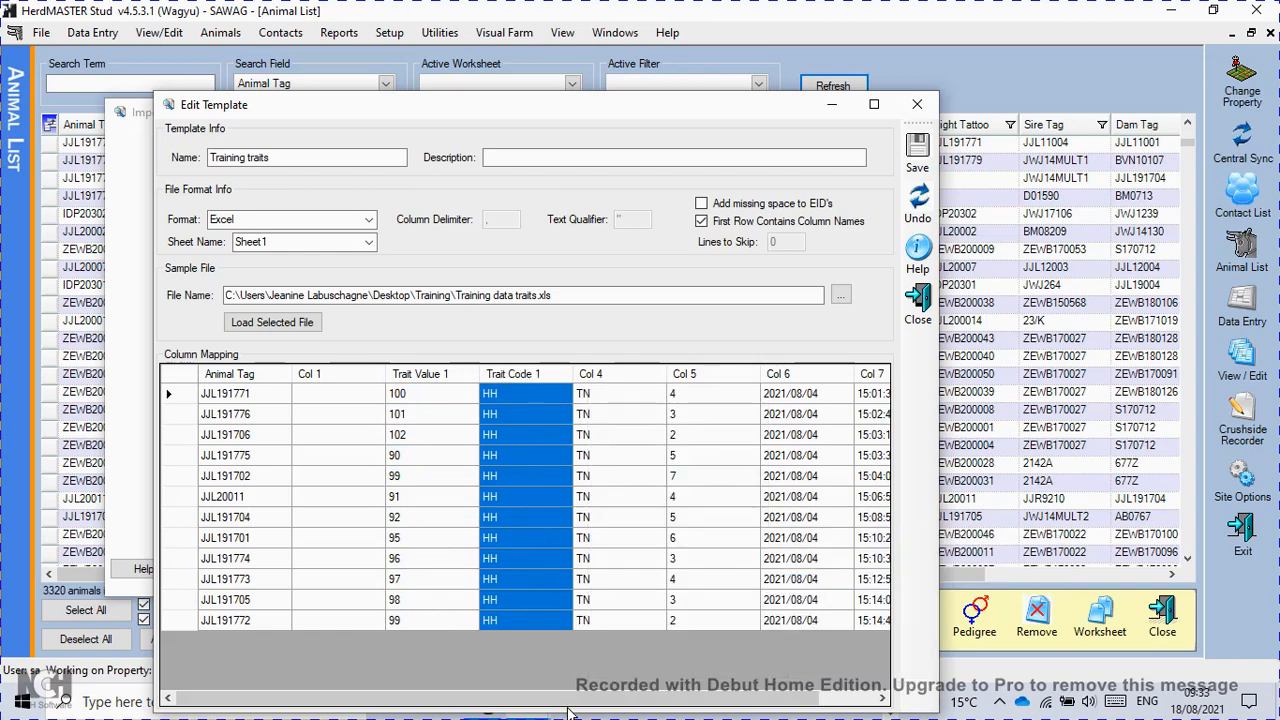
Map the column containing the TN codes to Trait Code 2.
drag(568, 711, 626, 711)
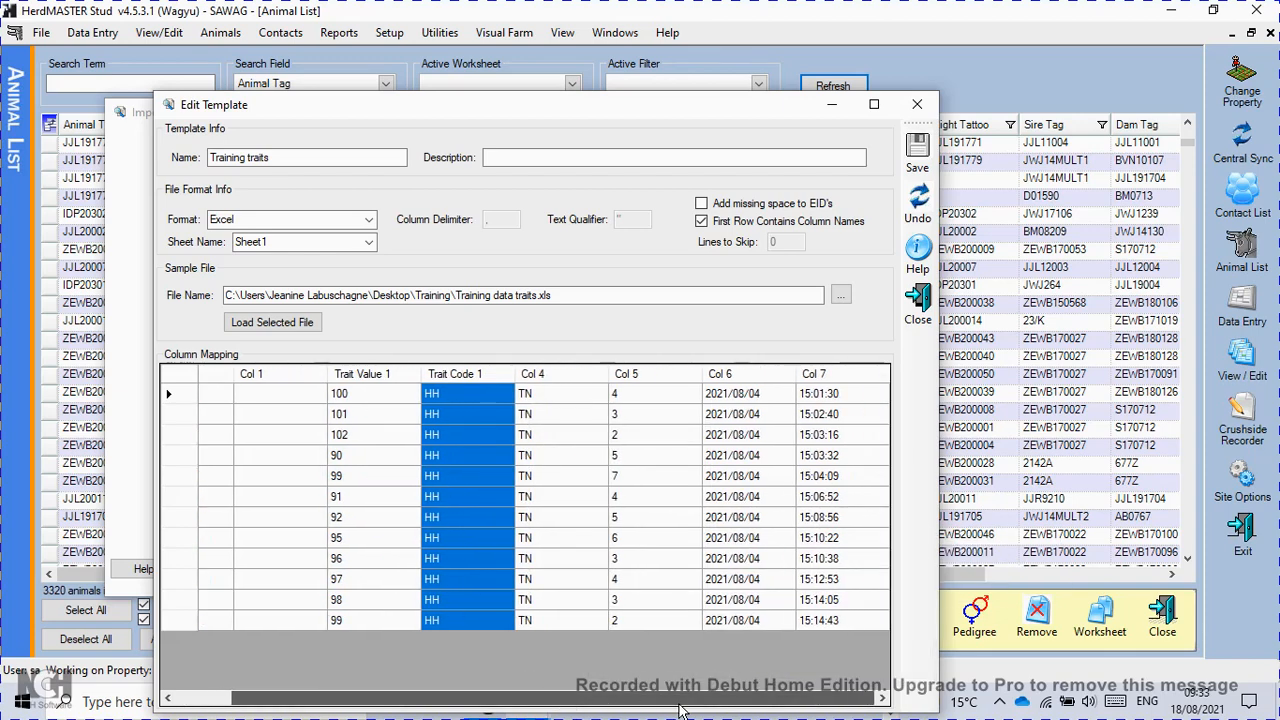
click(580, 374)
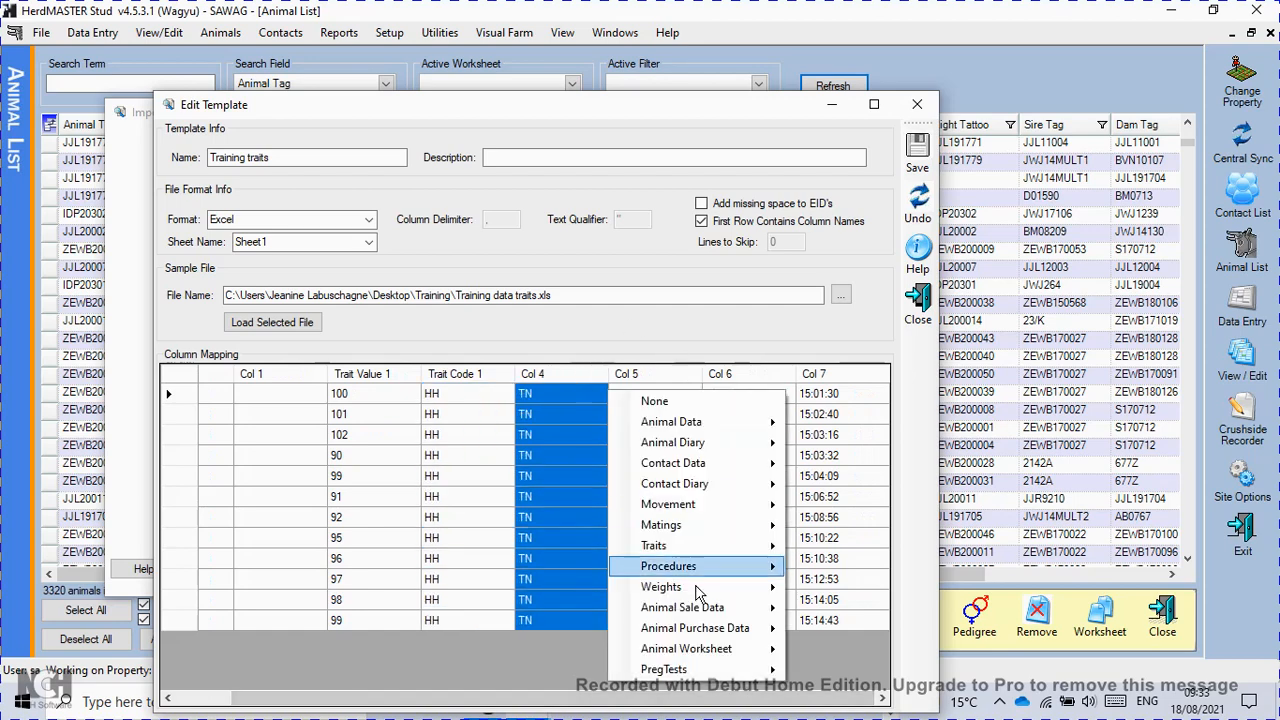
mouse_move(660, 553)
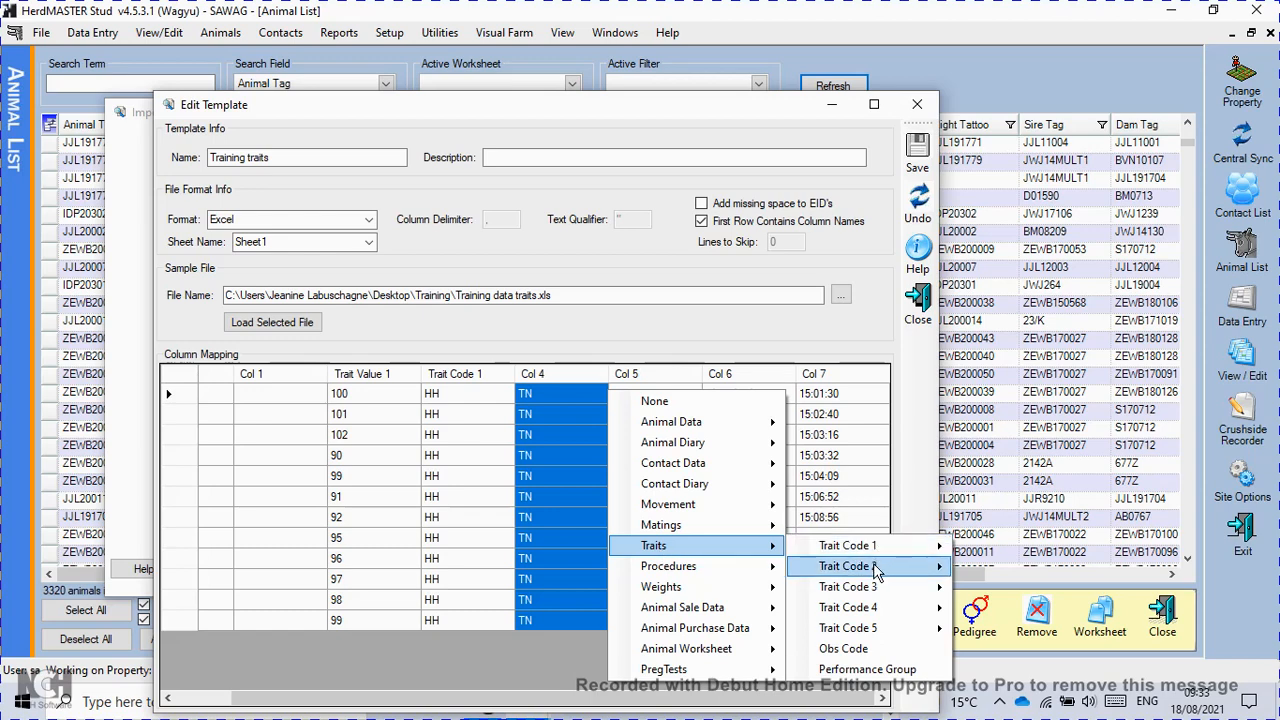
mouse_move(875, 565)
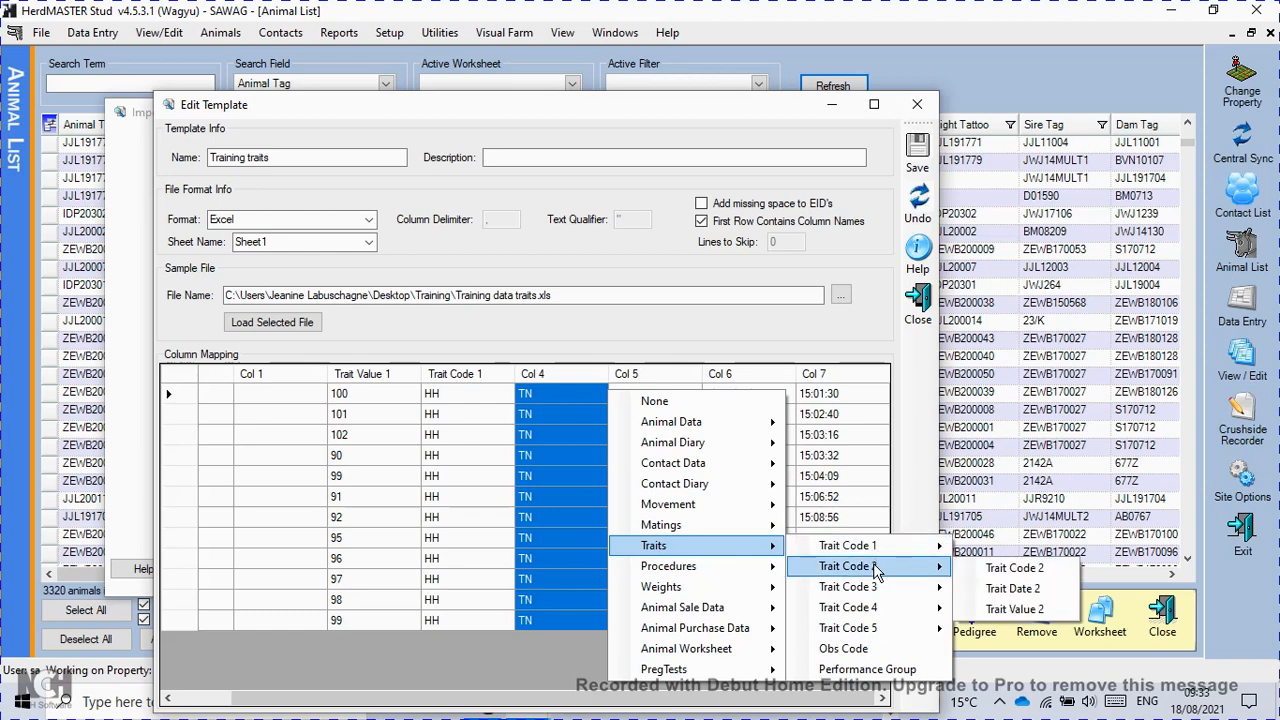
click(1036, 577)
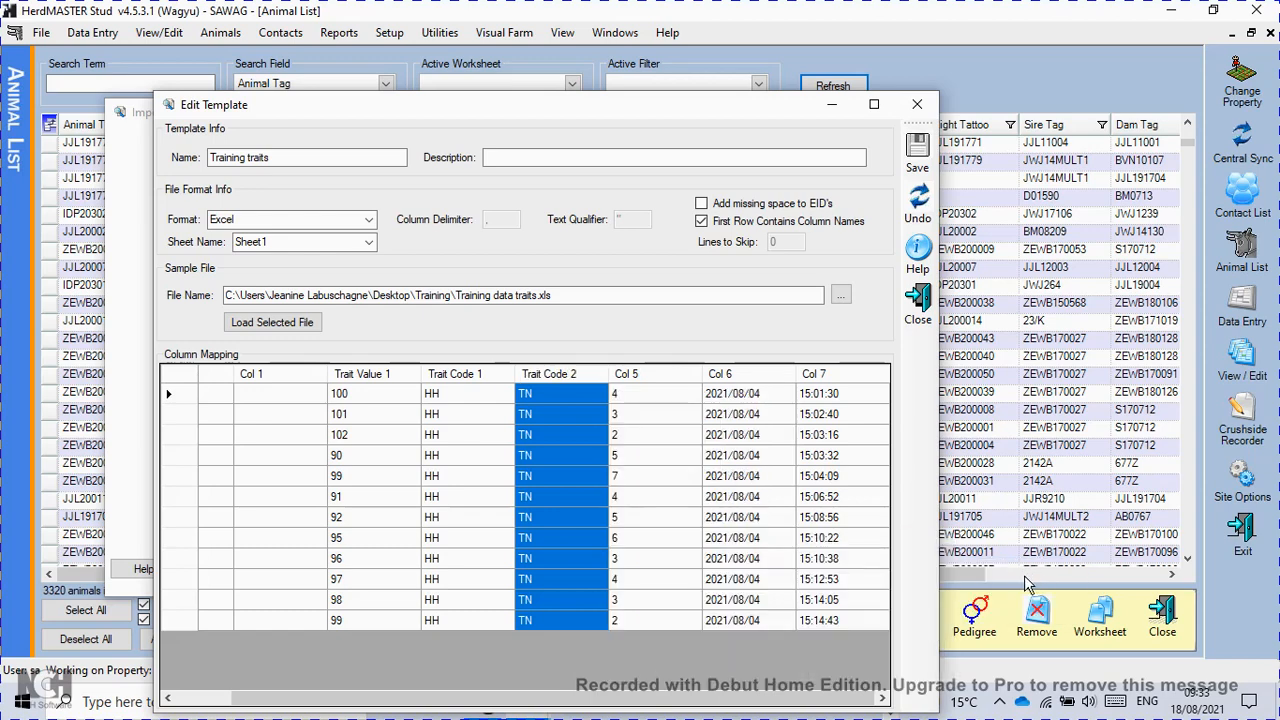
Map Col 5 to Trait Value 2, then save and close the Training traits template.
click(677, 381)
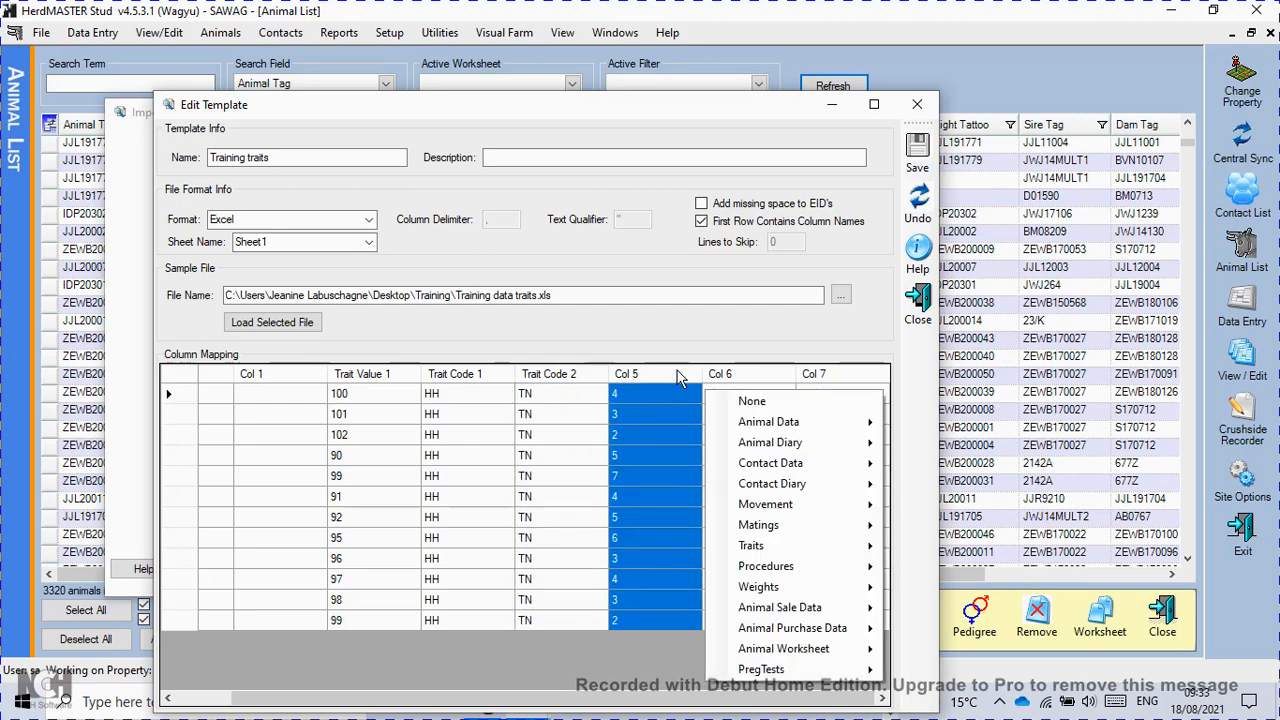
mouse_move(795, 550)
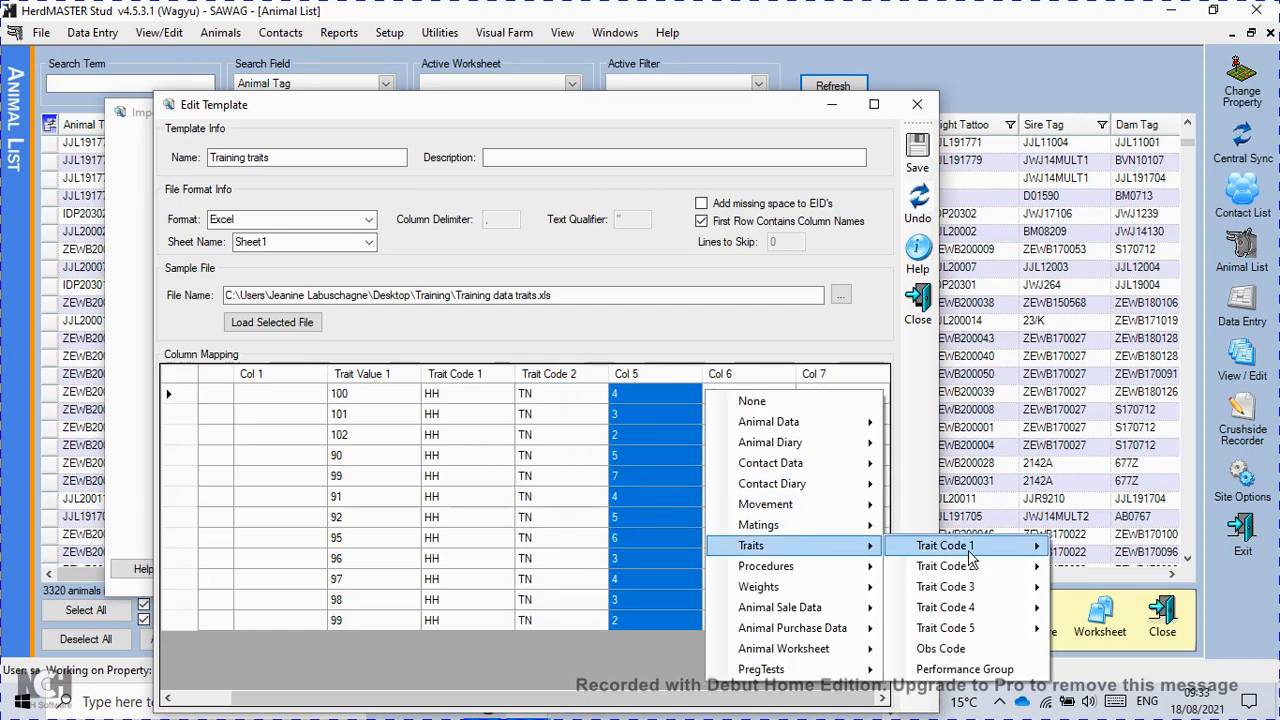
mouse_move(980, 575)
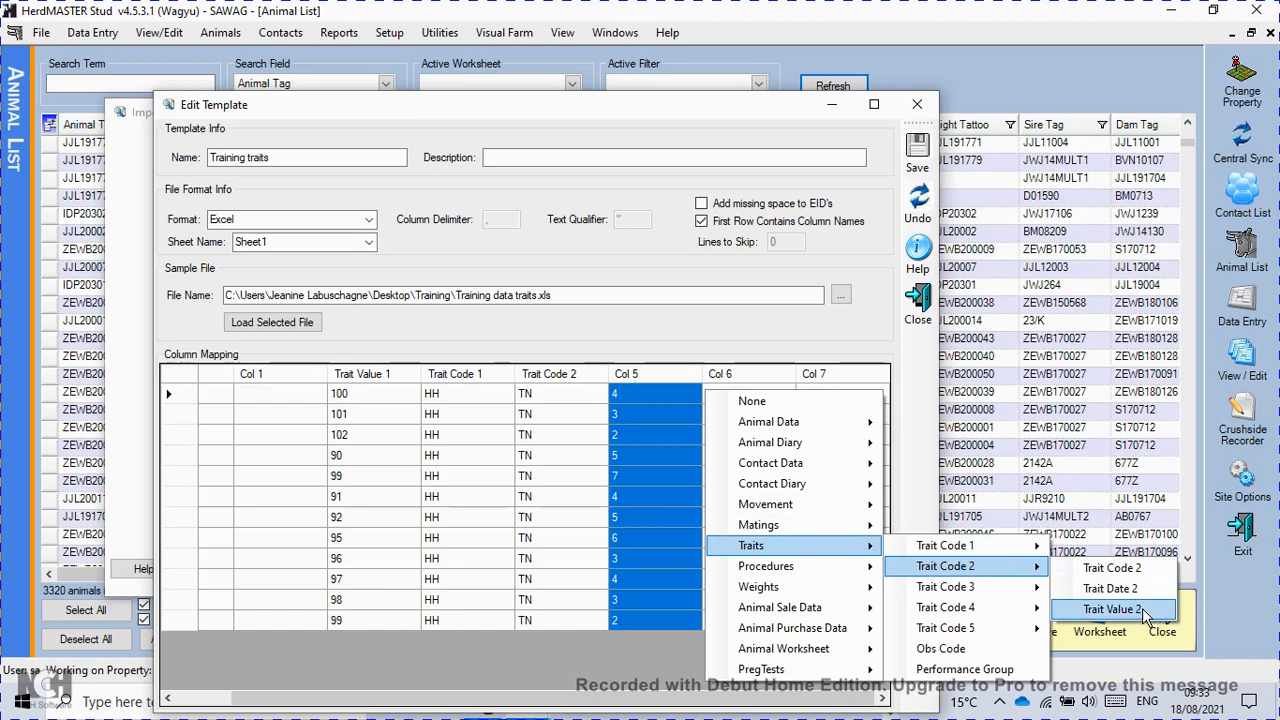
click(1112, 609)
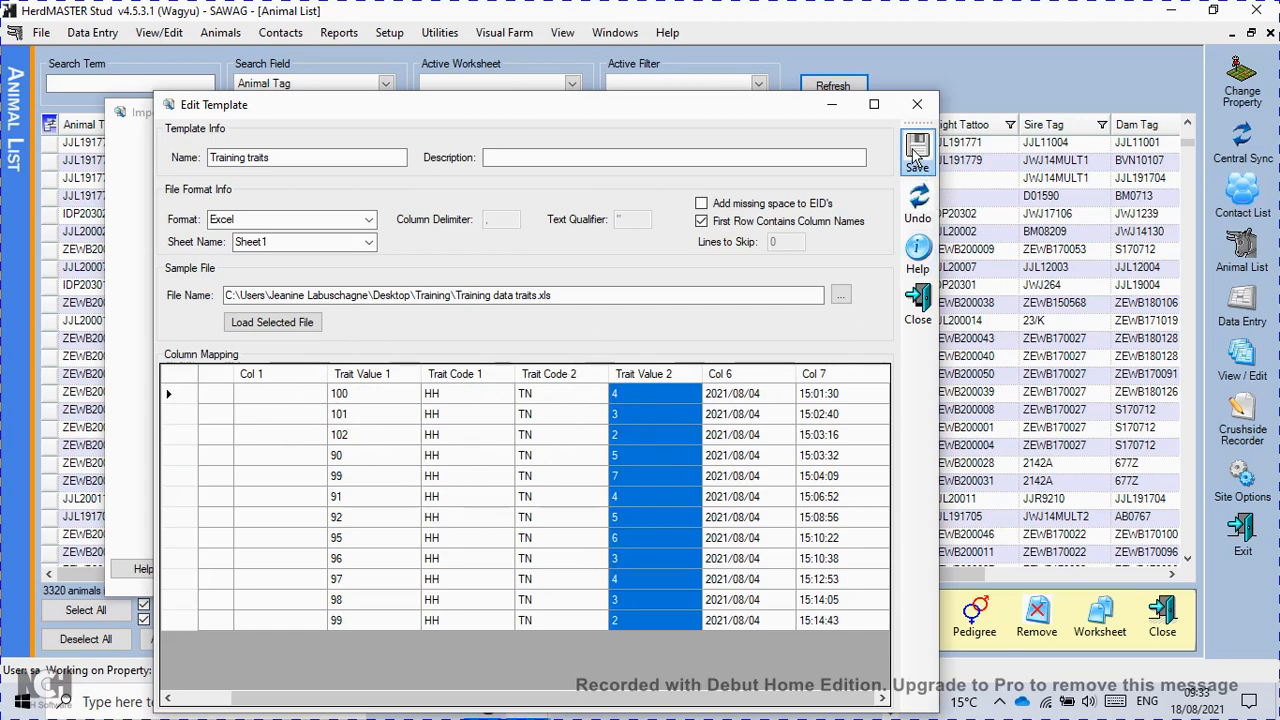
click(917, 300)
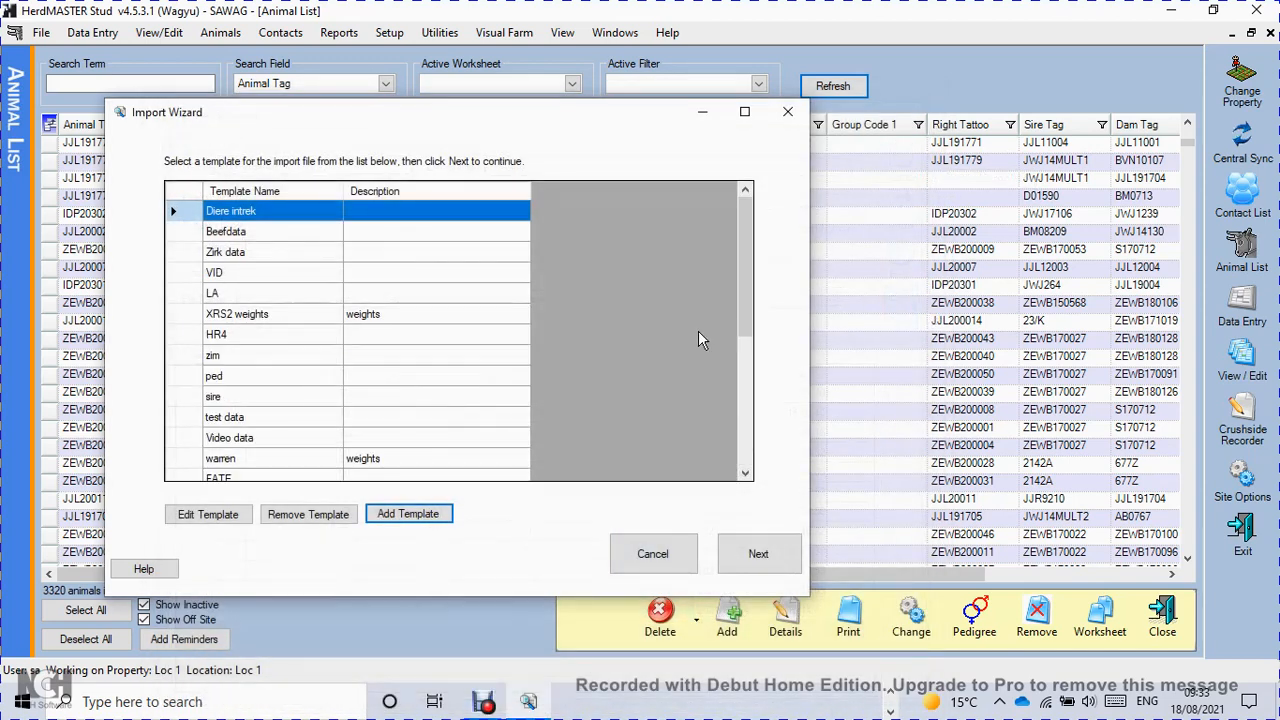
Select the Training traits template and load Training data traits as the import file, continuing to the data preview.
click(185, 459)
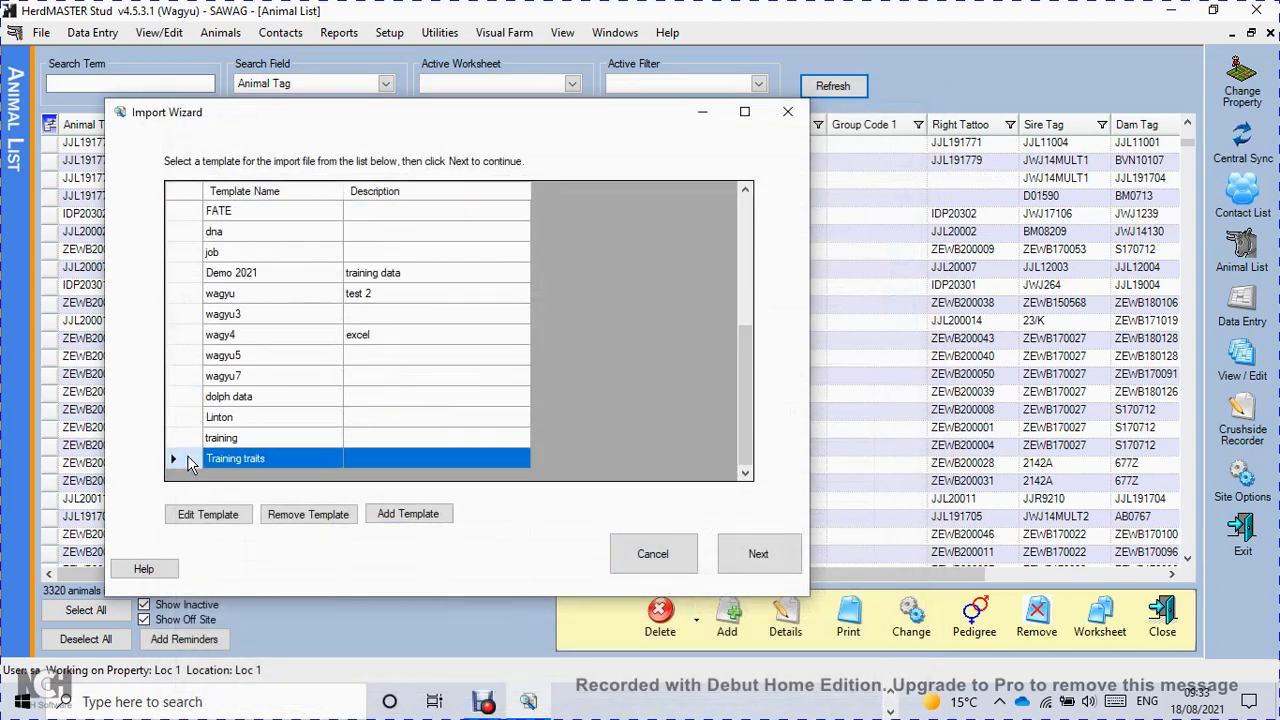
click(750, 555)
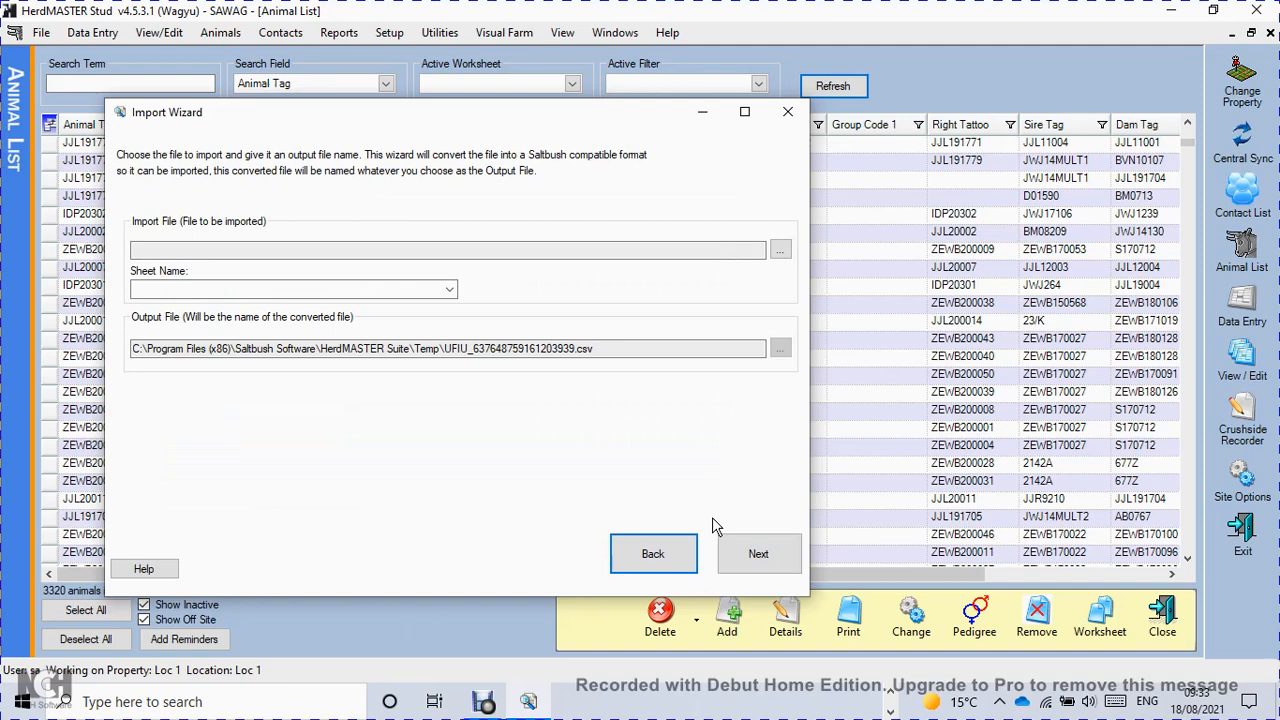
click(781, 251)
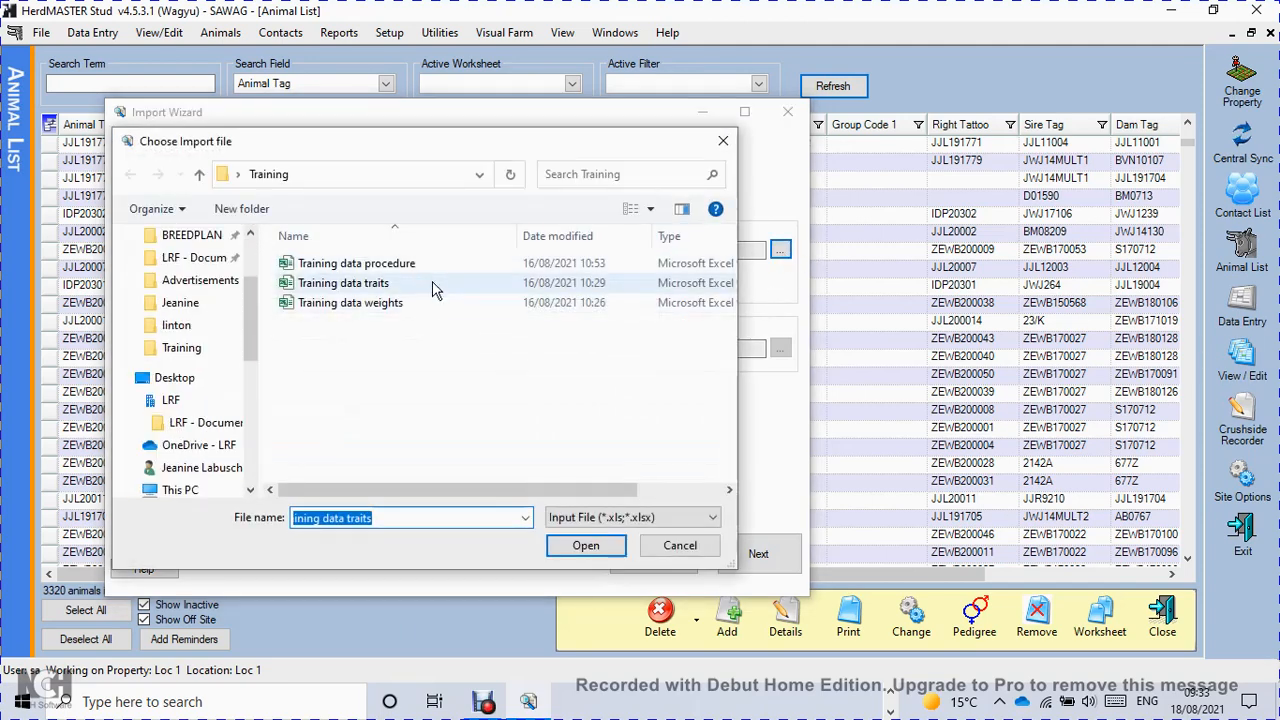
click(348, 286)
click(586, 545)
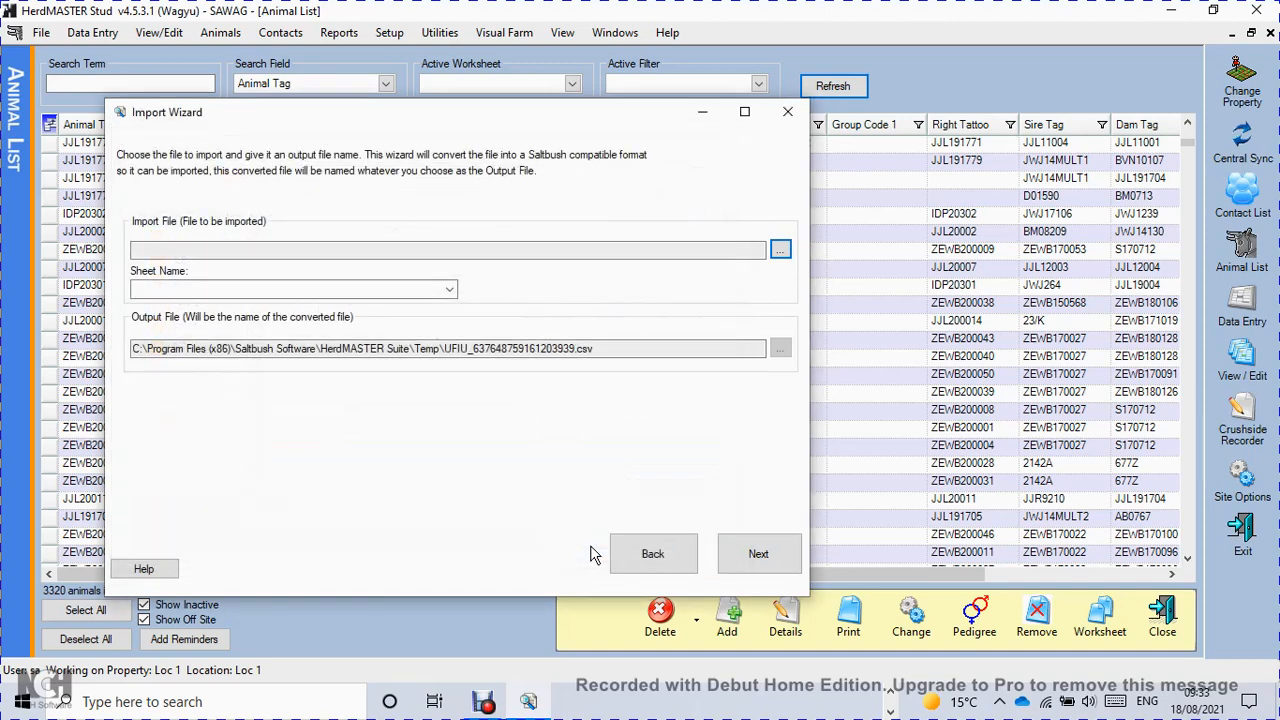
click(745, 558)
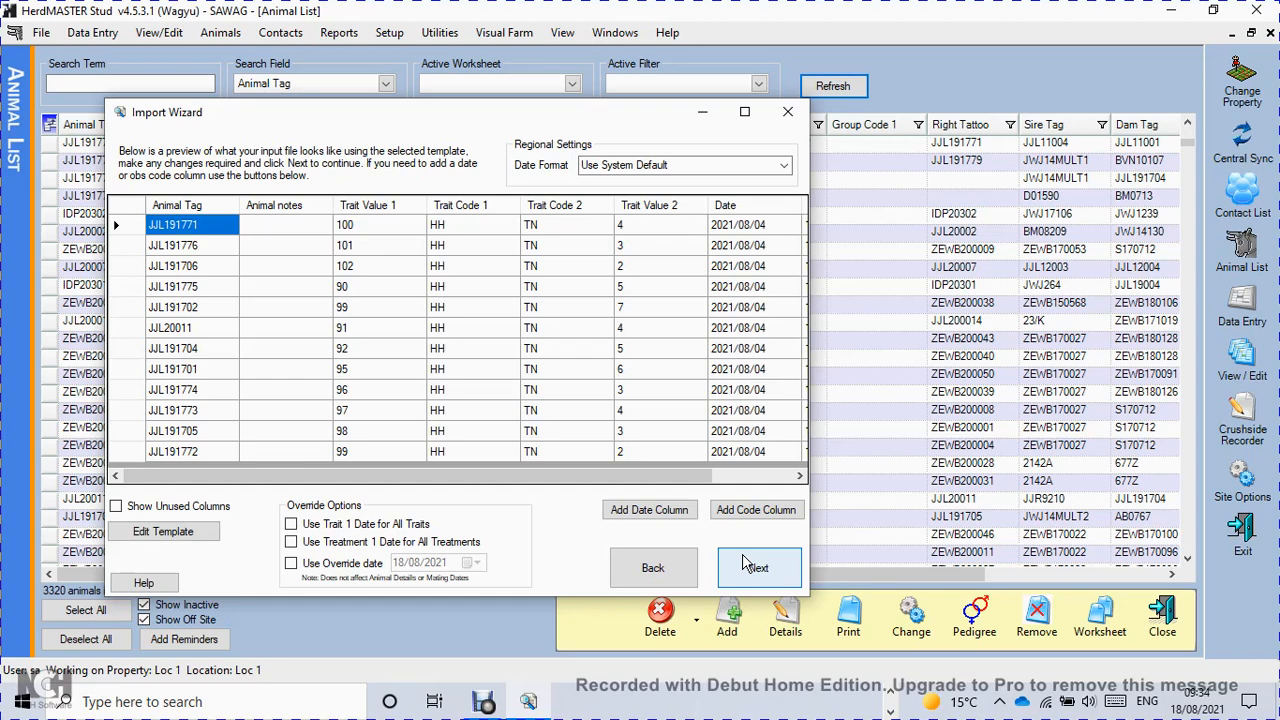
click(686, 511)
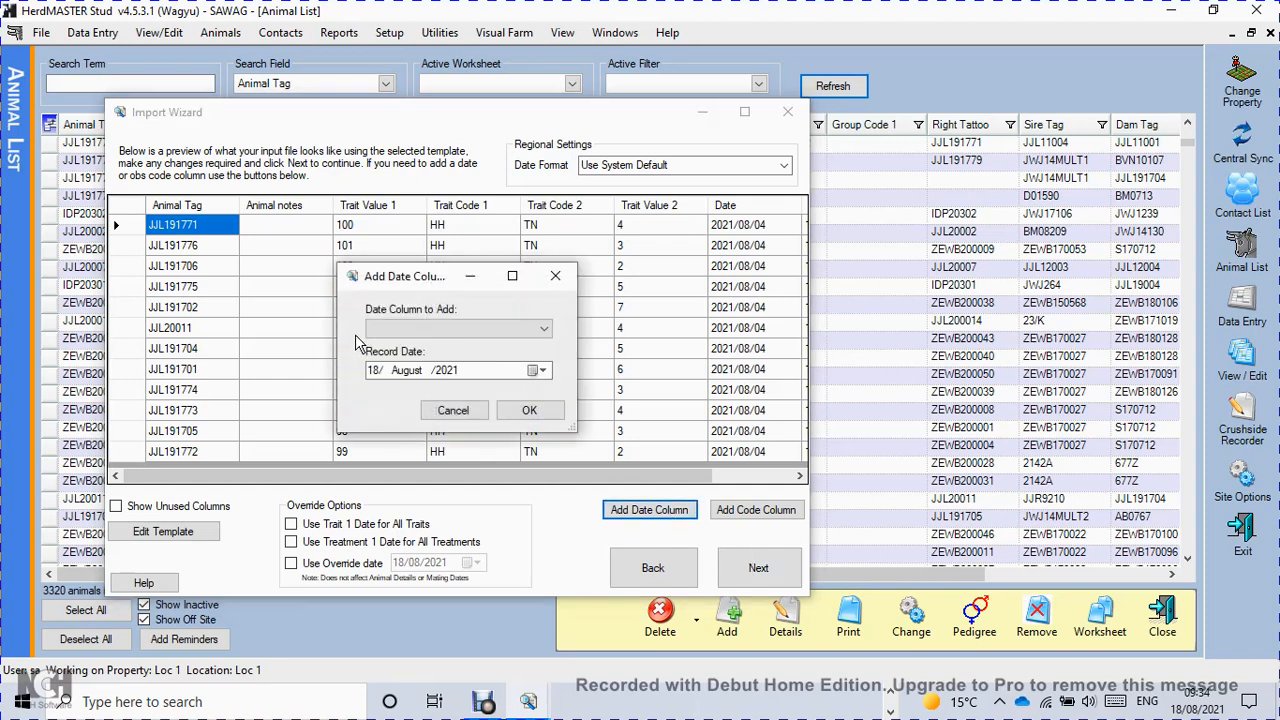
click(547, 333)
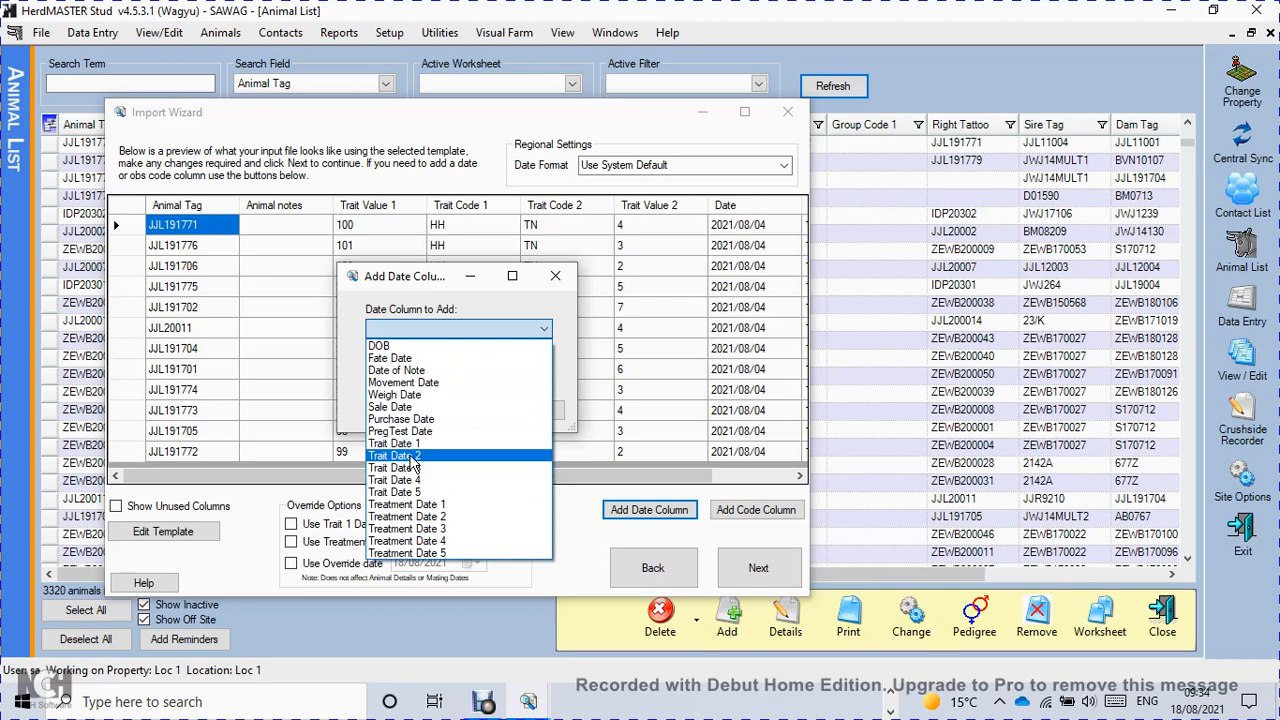
click(558, 280)
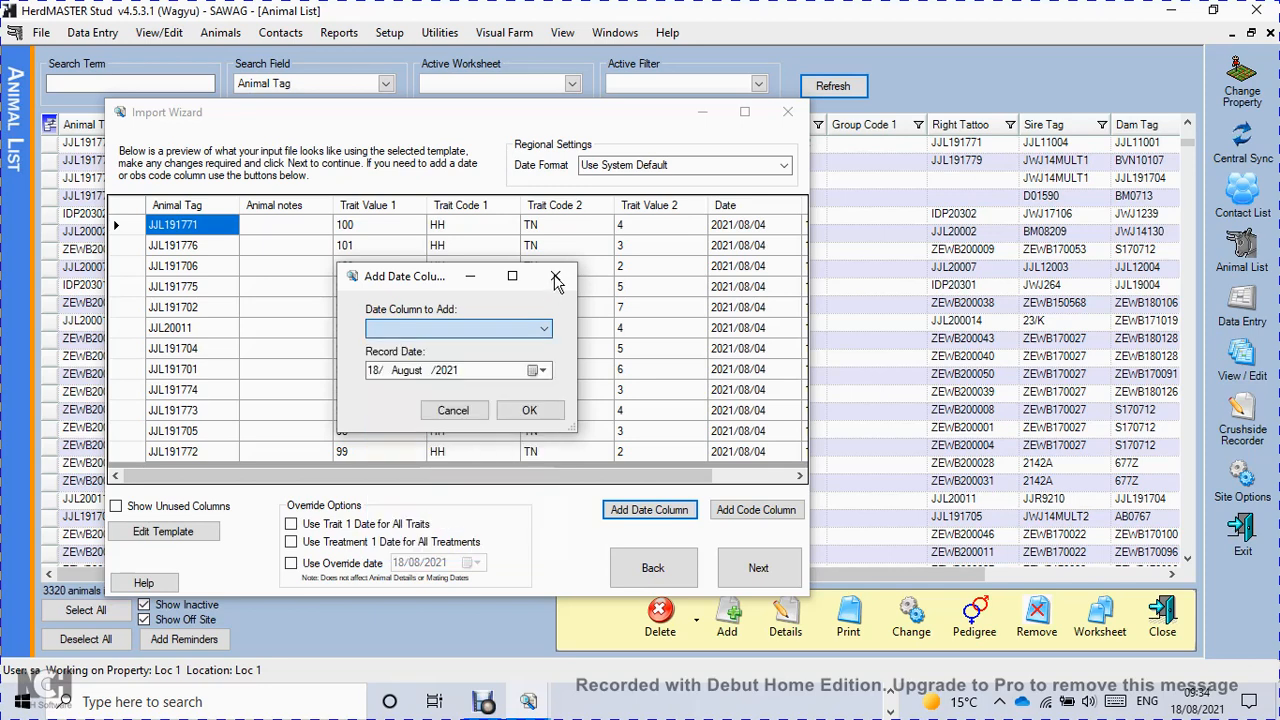
click(556, 280)
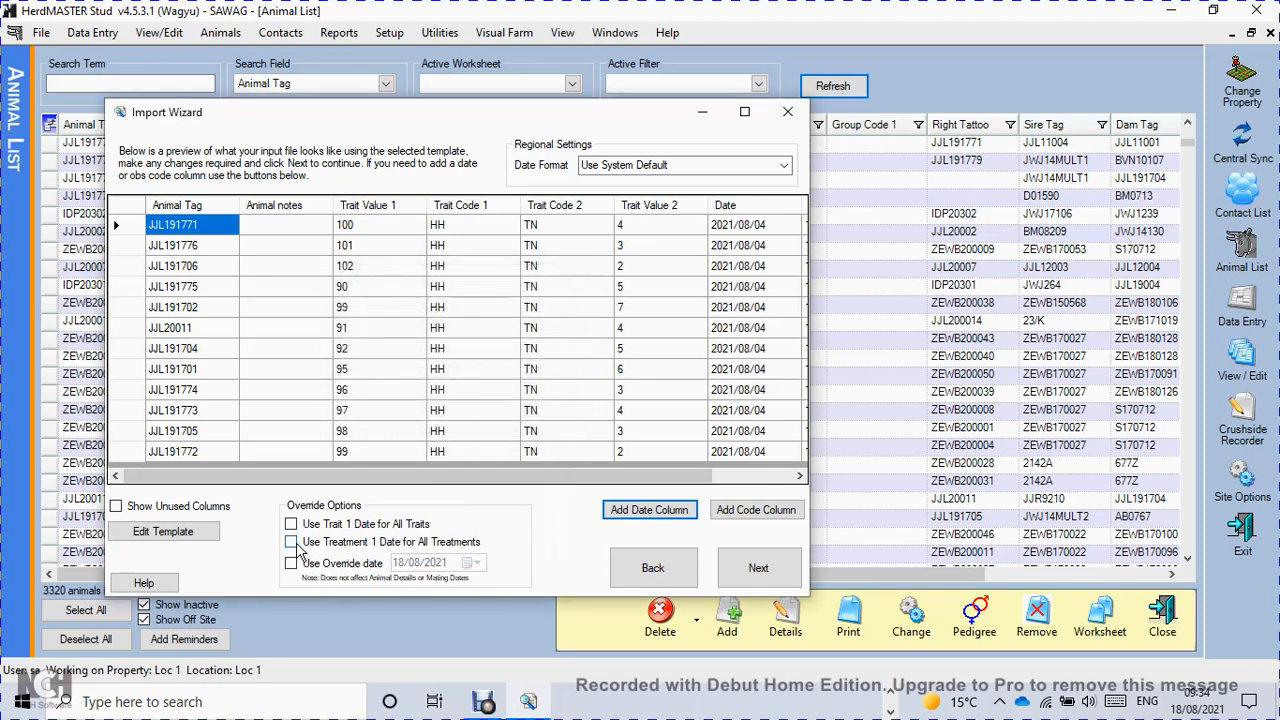
Add a Trait Date 1 column with record date 18 August 2021 and use the Trait 1 date for all traits.
click(652, 511)
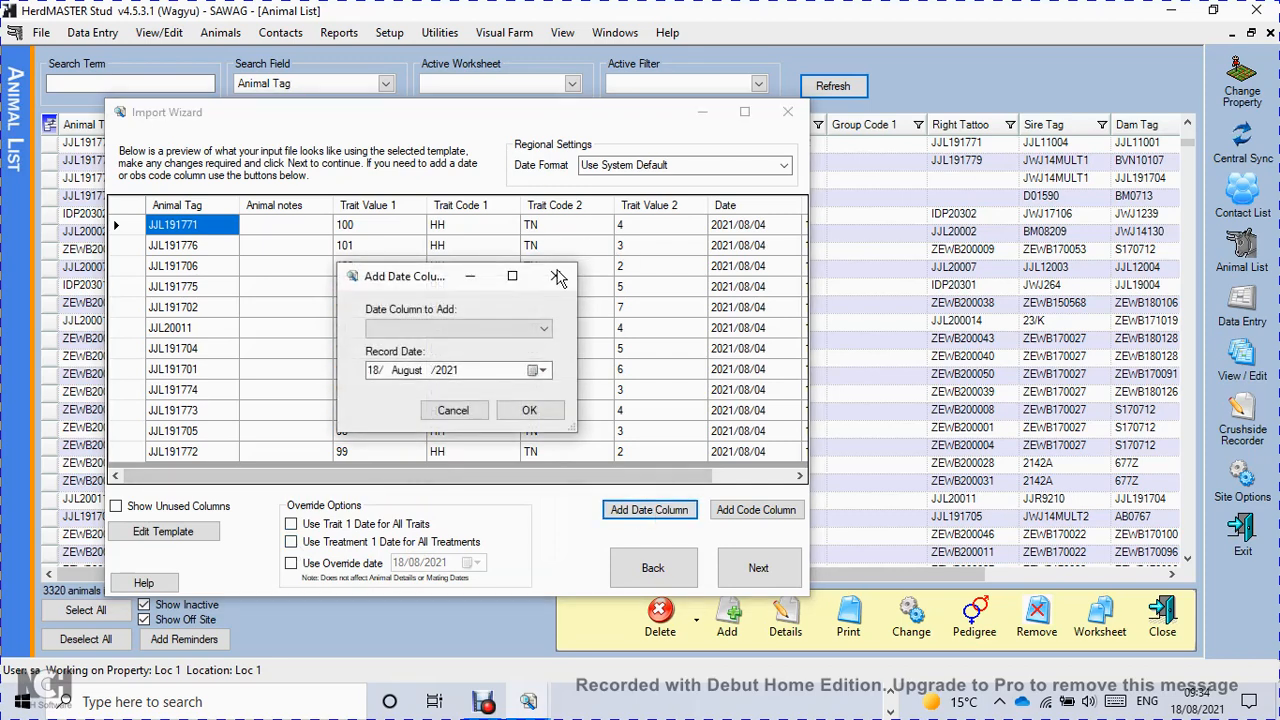
click(547, 333)
click(425, 451)
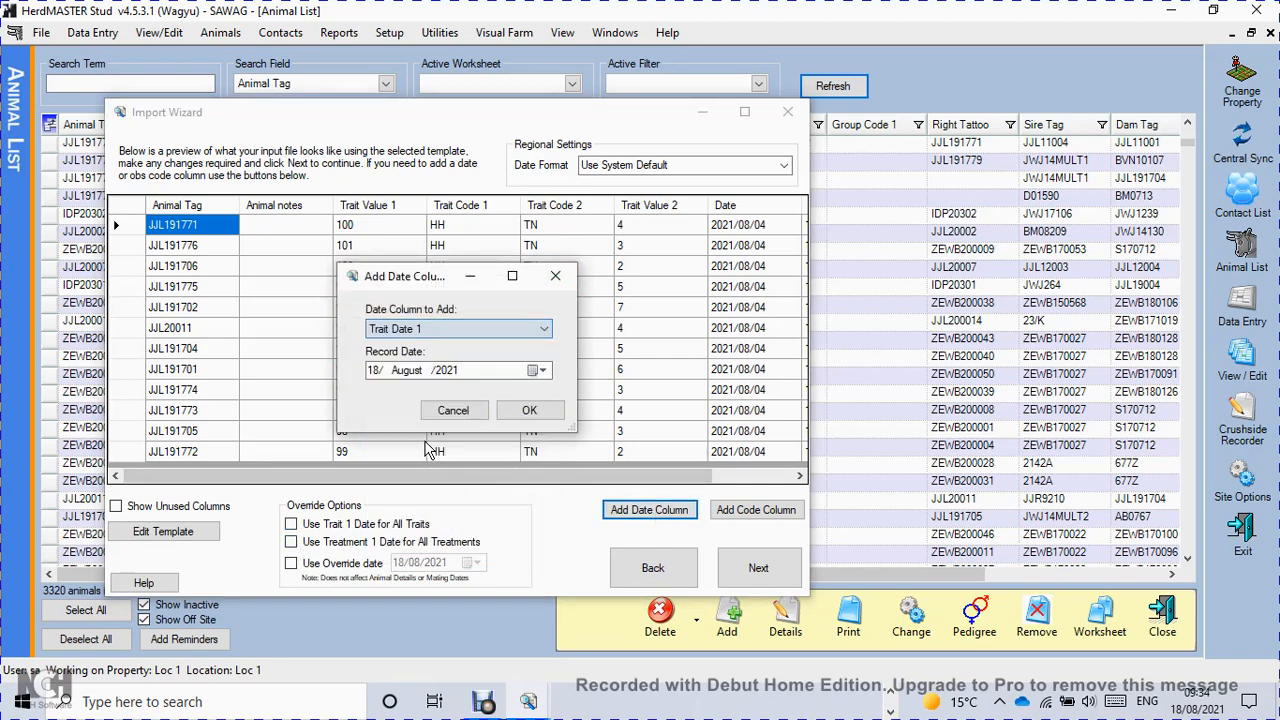
click(530, 413)
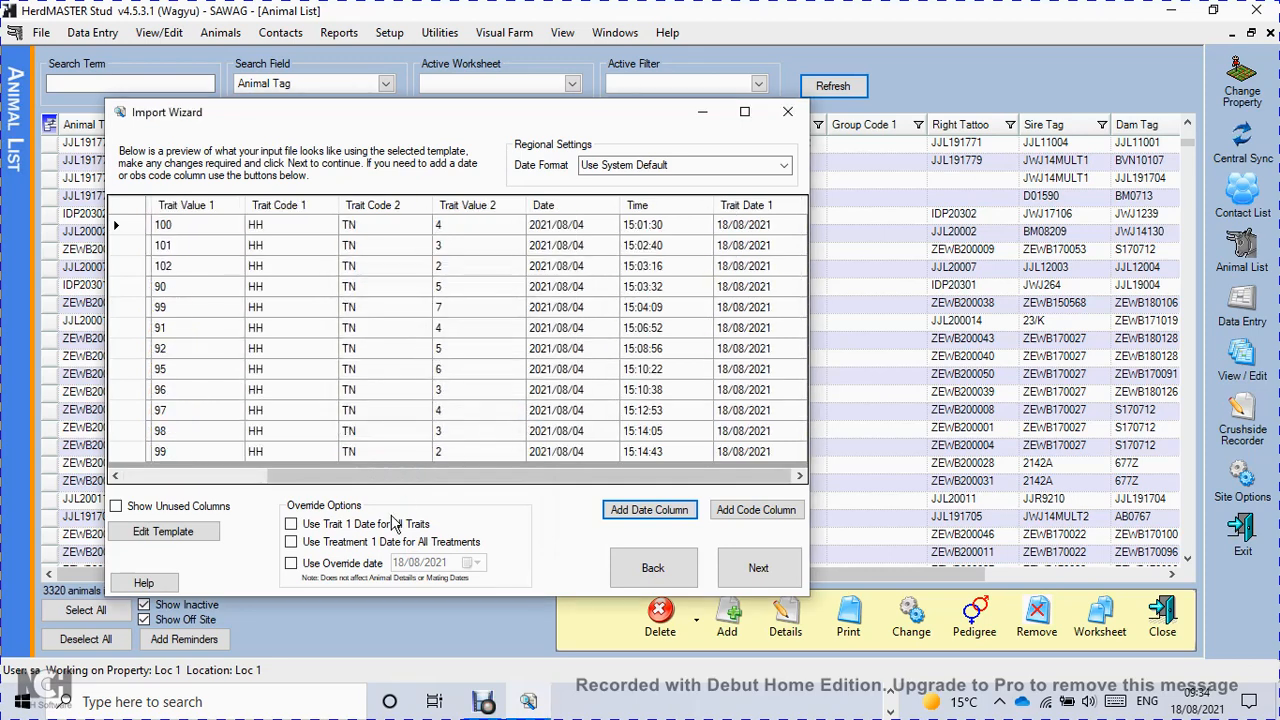
click(291, 525)
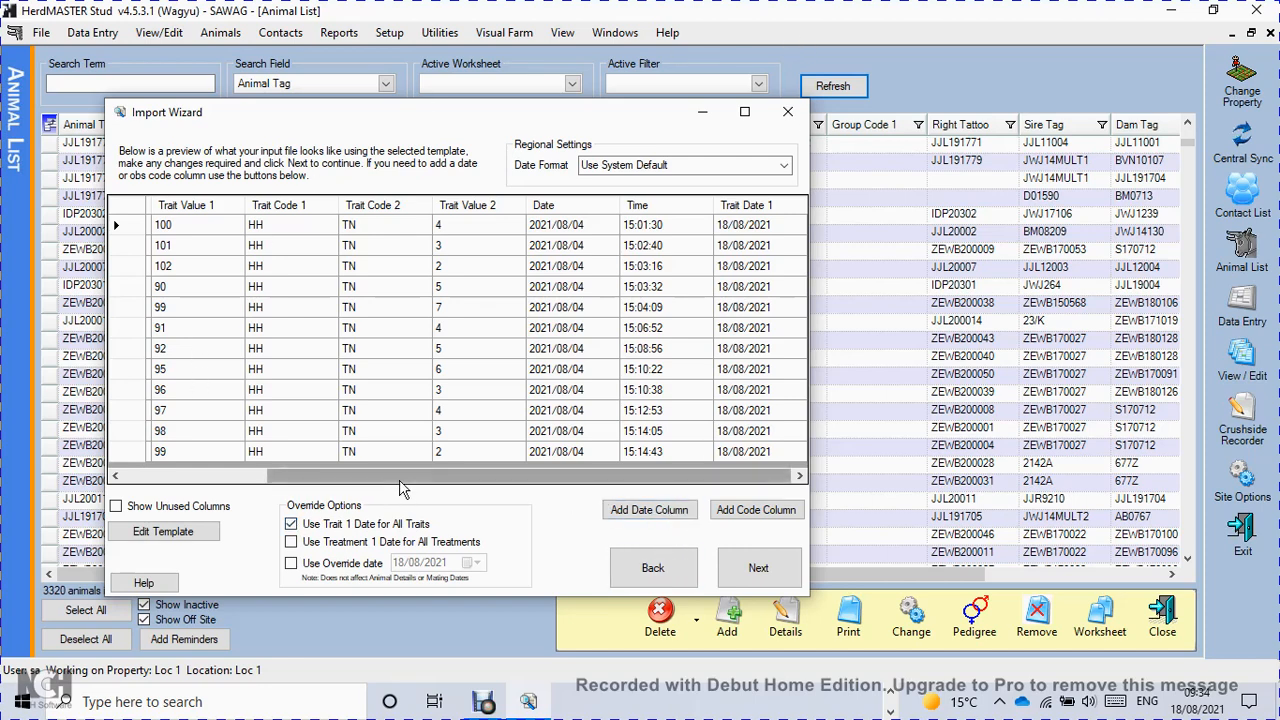
Set the Animal notes, Date and Time columns in the import preview to None.
drag(400, 487, 261, 487)
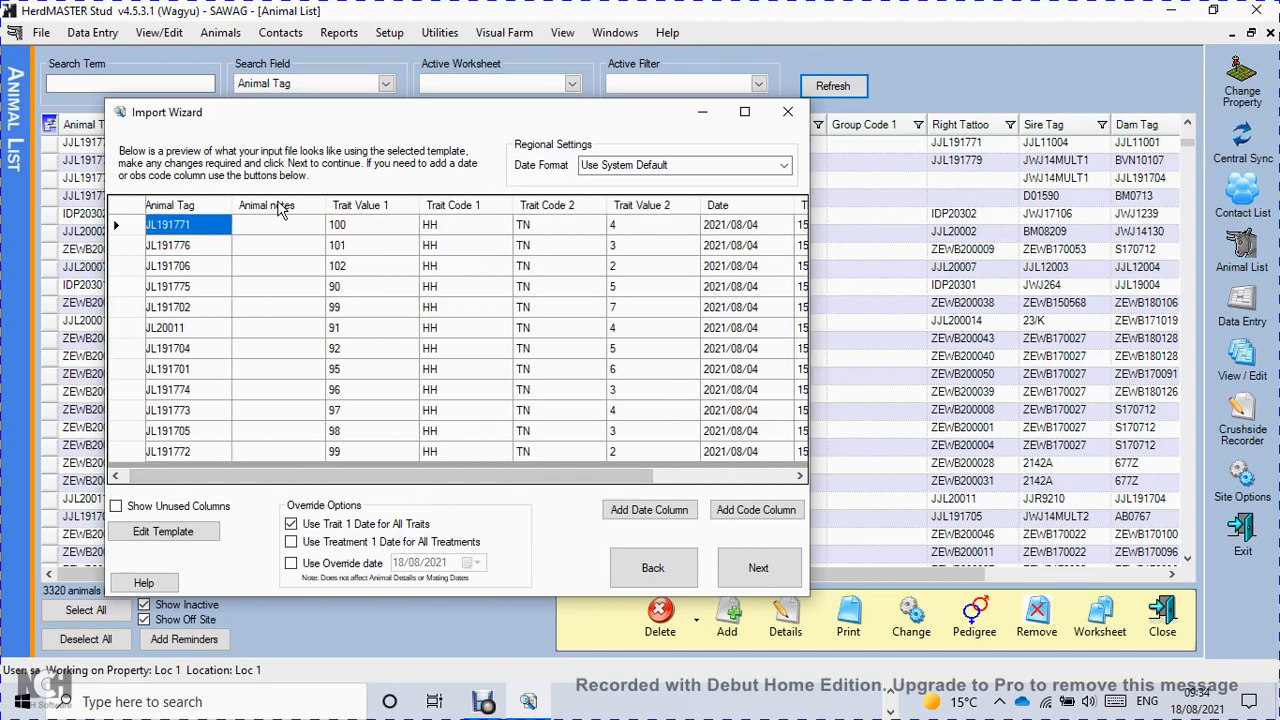
click(282, 208)
click(342, 236)
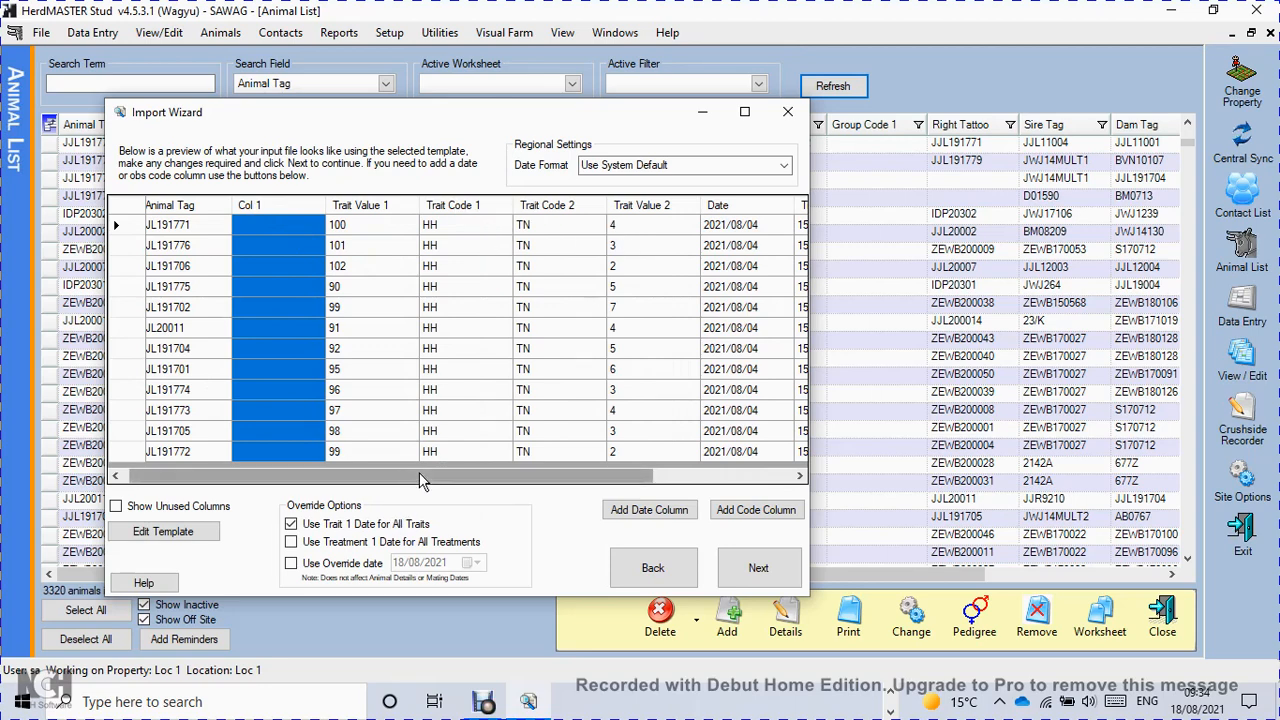
drag(419, 477, 564, 477)
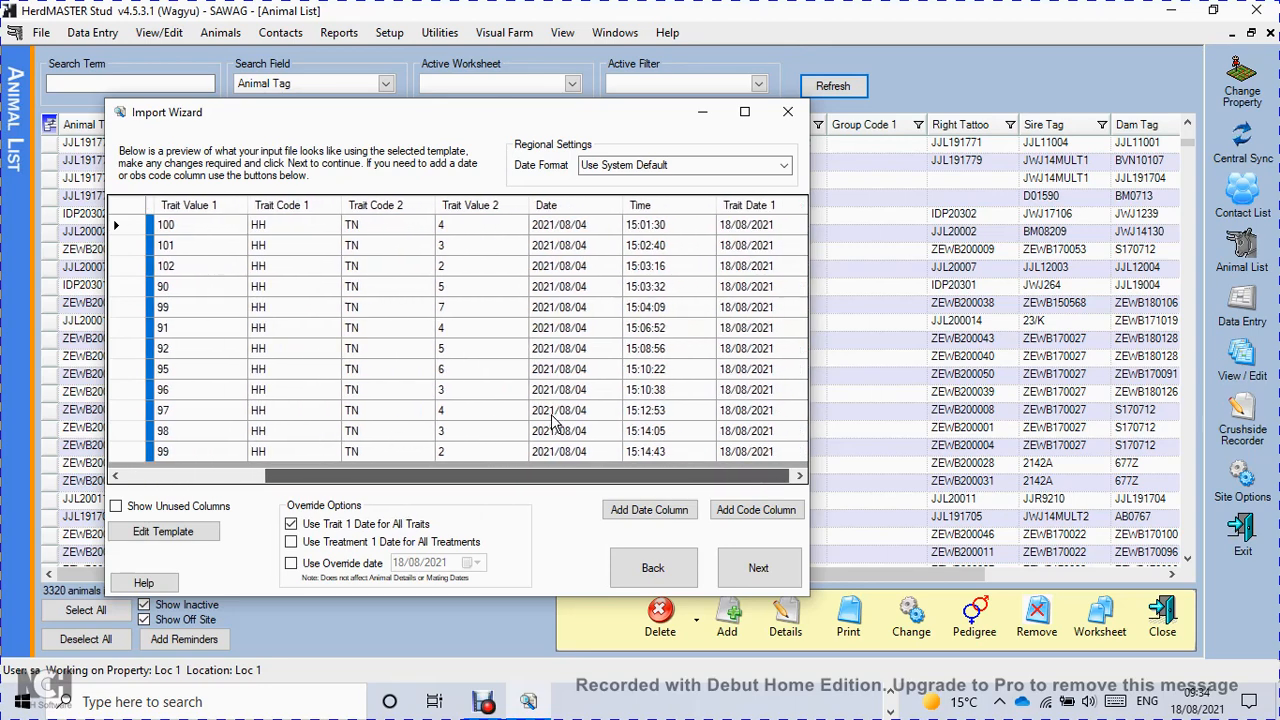
right_click(556, 210)
click(597, 242)
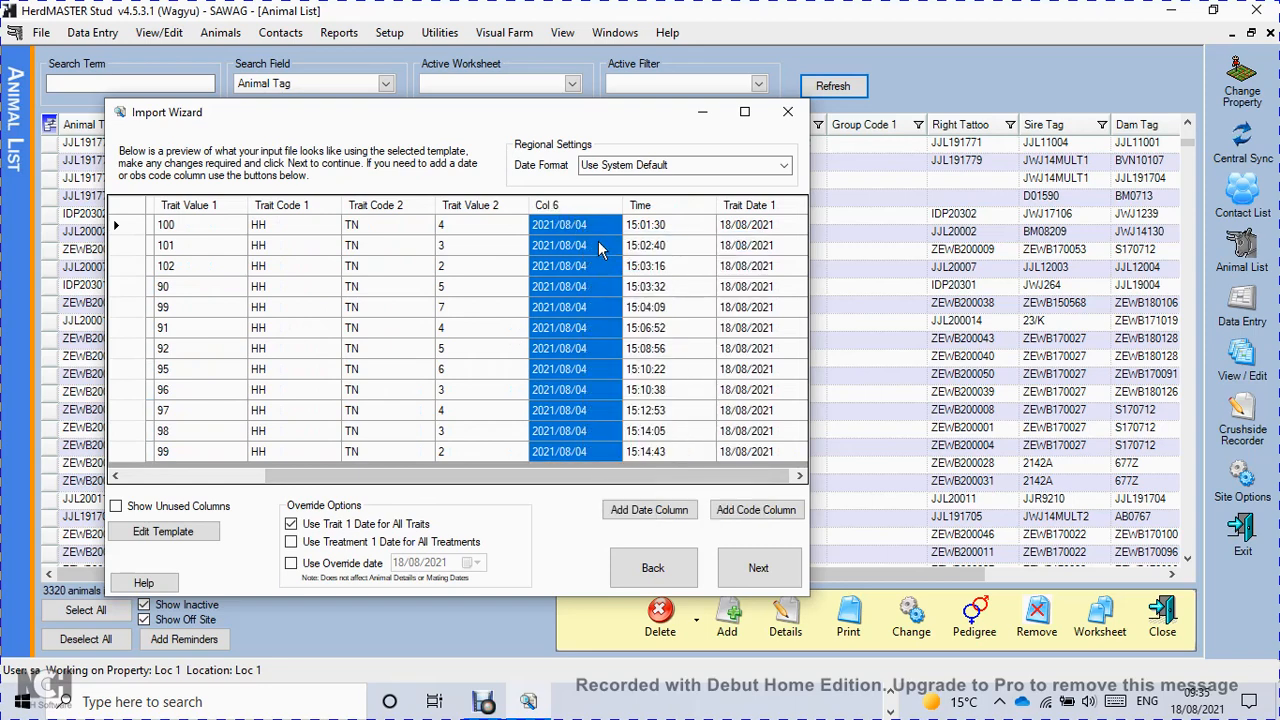
right_click(660, 214)
click(700, 244)
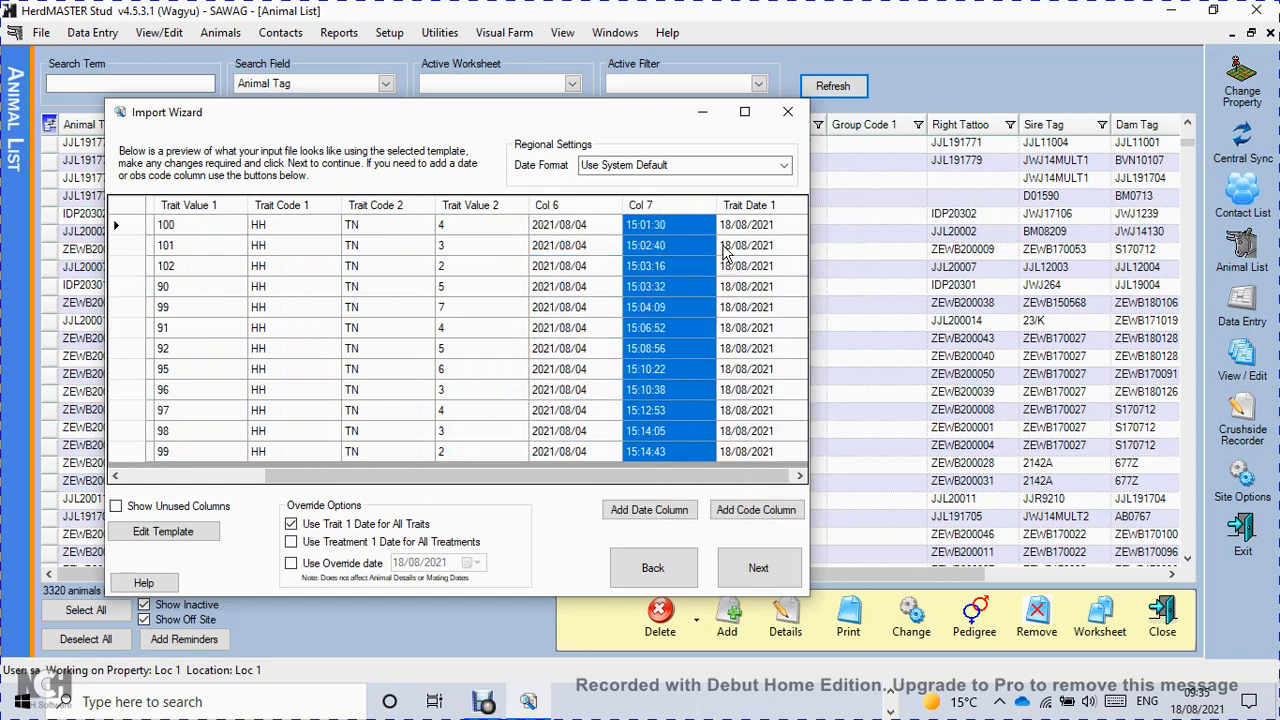
Add an Obs Code column with the code MA to the trait import preview.
click(800, 477)
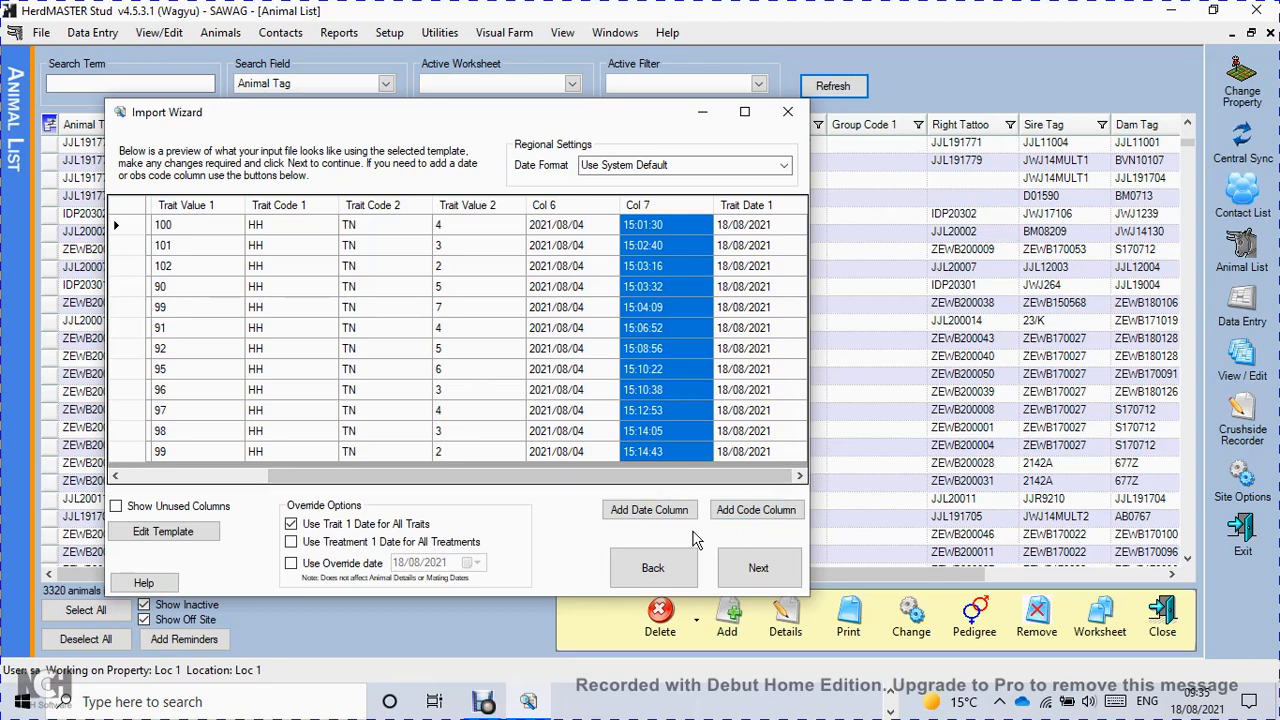
click(748, 515)
click(525, 330)
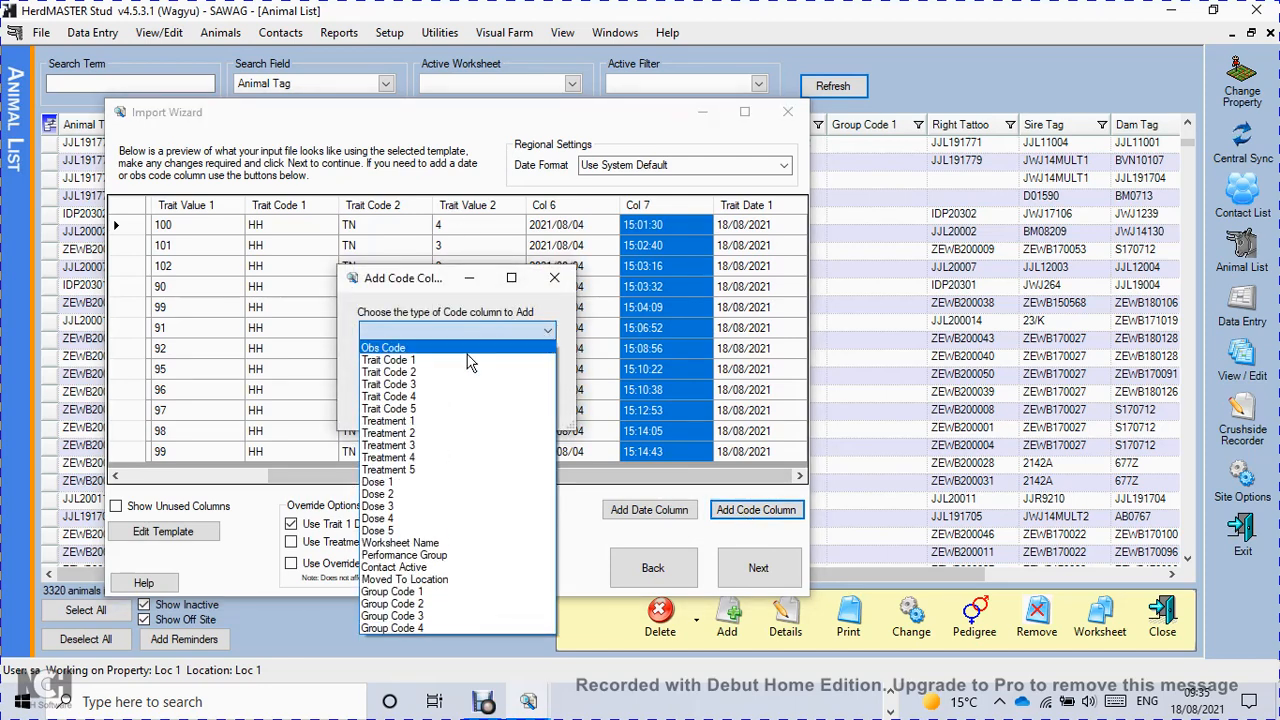
click(408, 348)
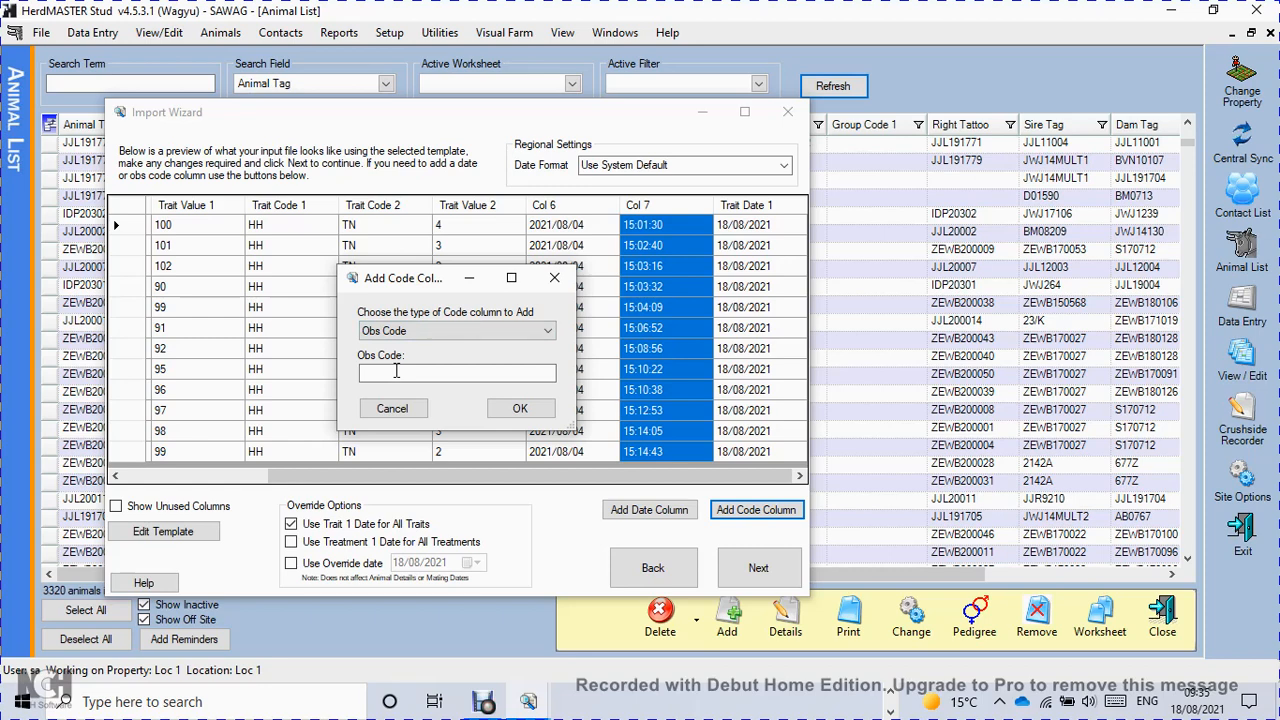
click(396, 371)
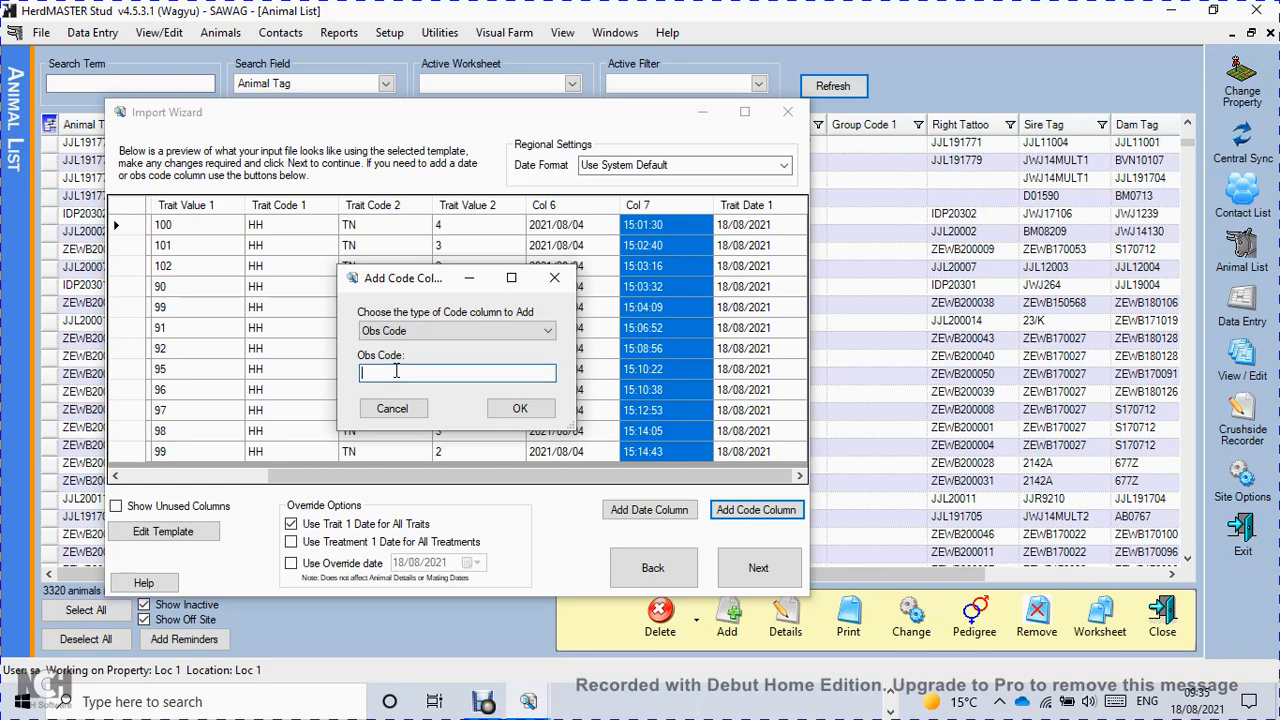
text(MAS)
click(520, 408)
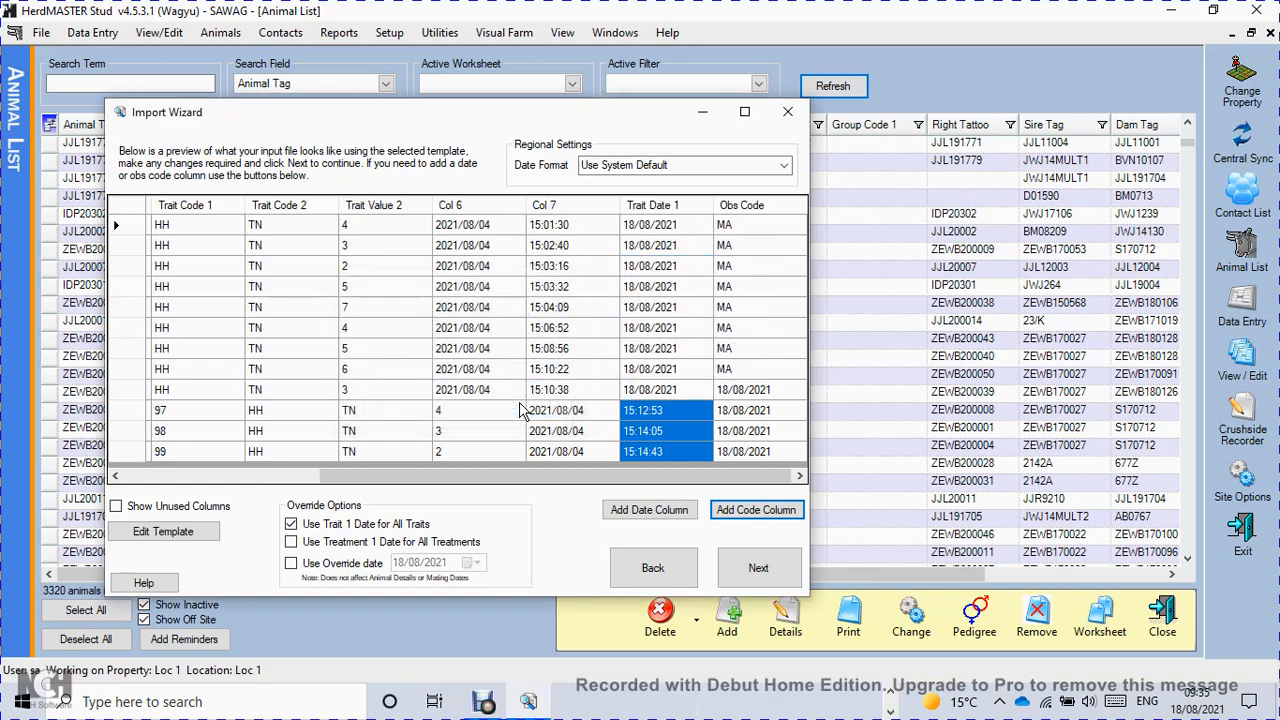
Continue with only Traits selected for import, run the import into HerdMASTER and finish the wizard.
click(760, 571)
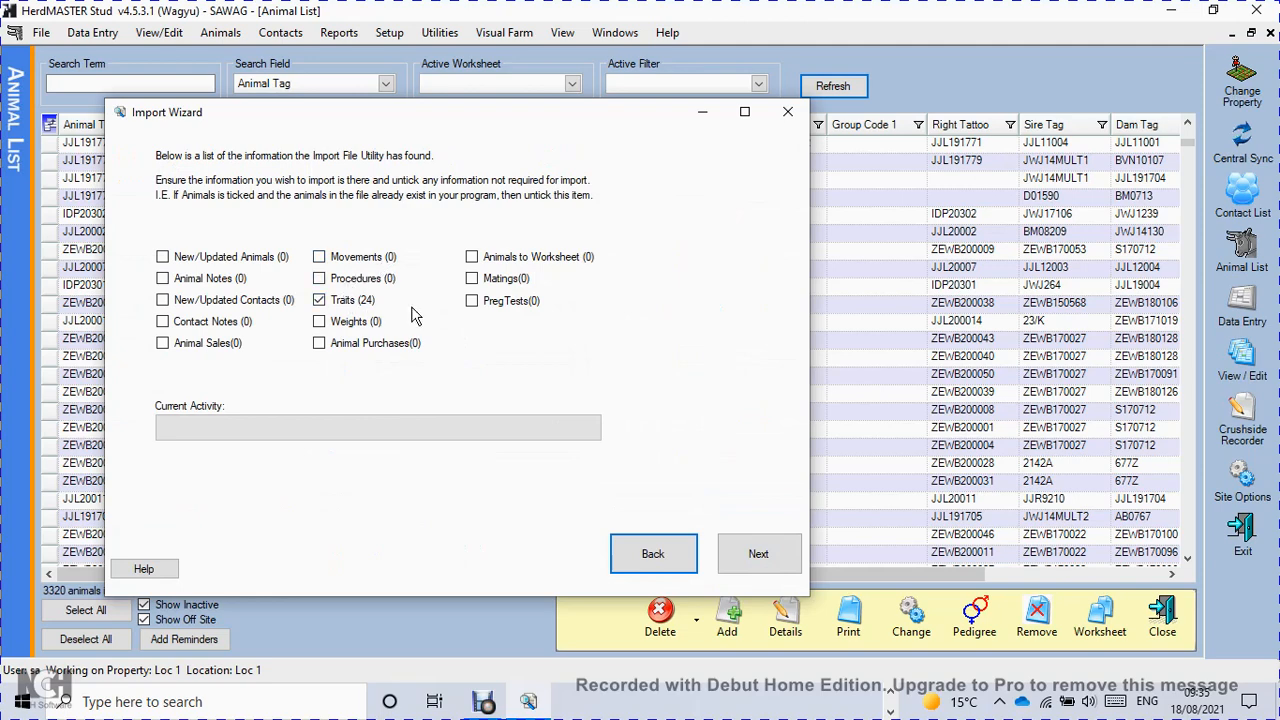
click(786, 564)
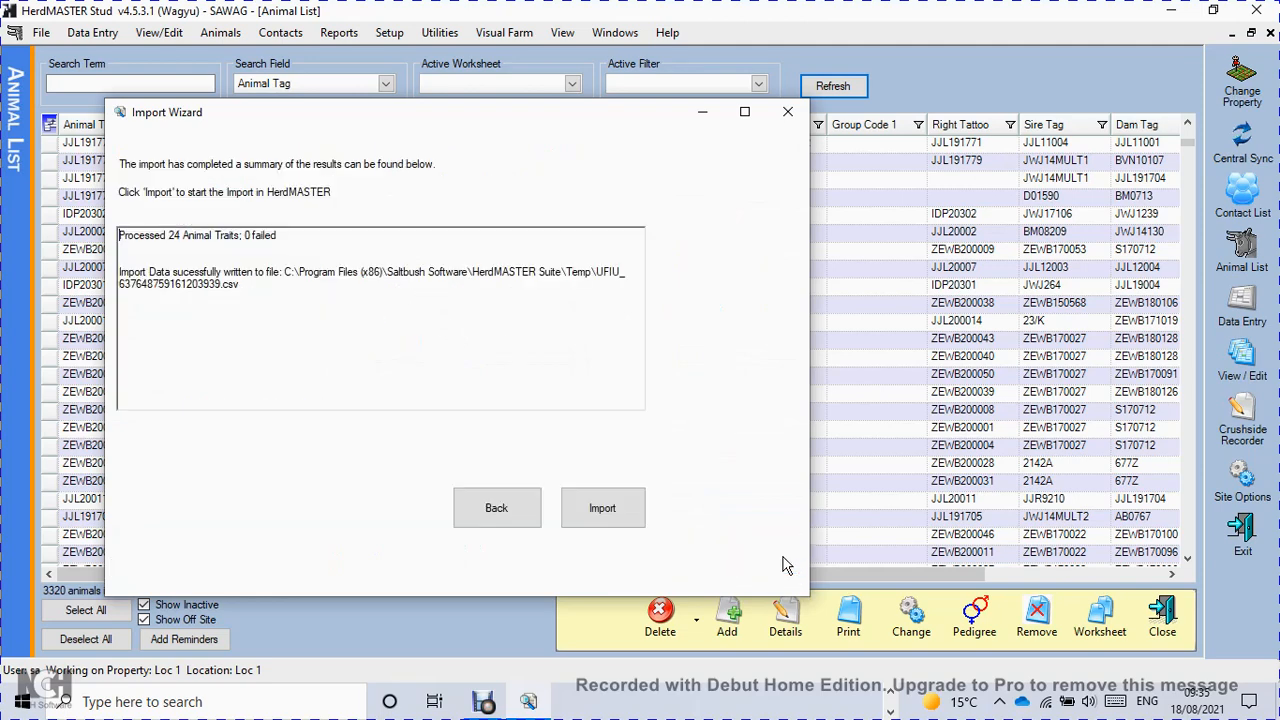
click(600, 508)
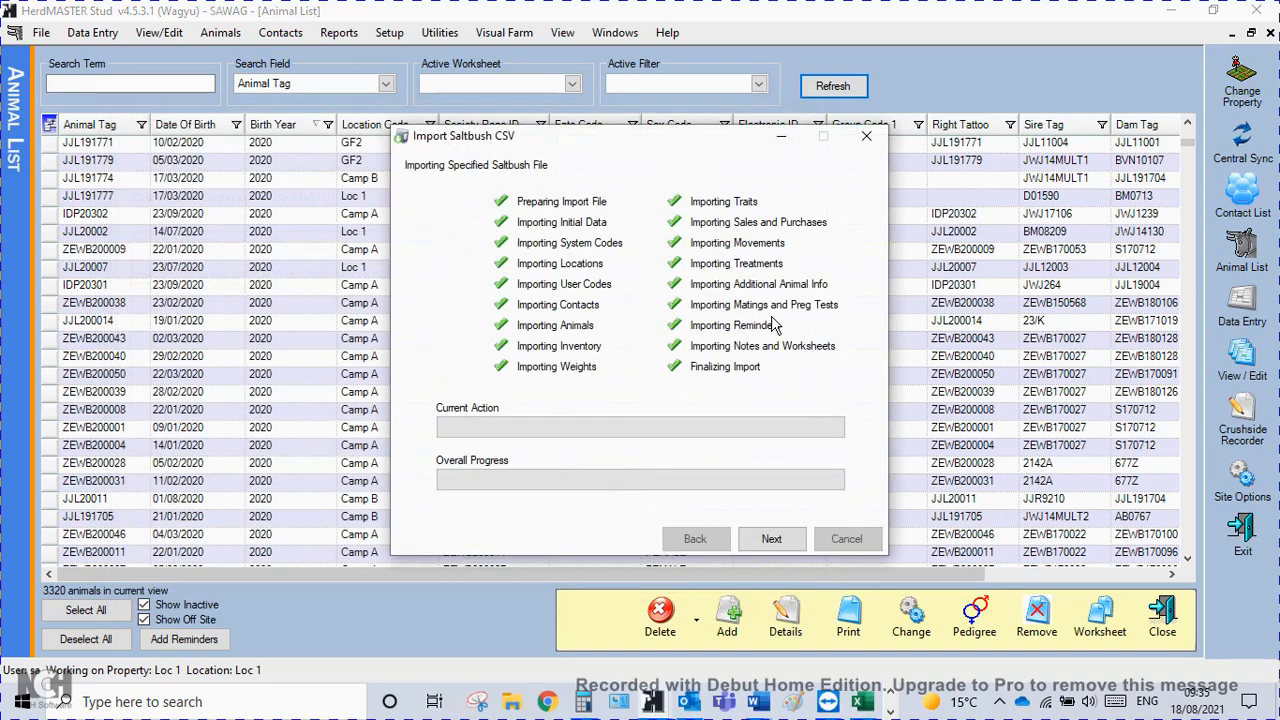
click(772, 539)
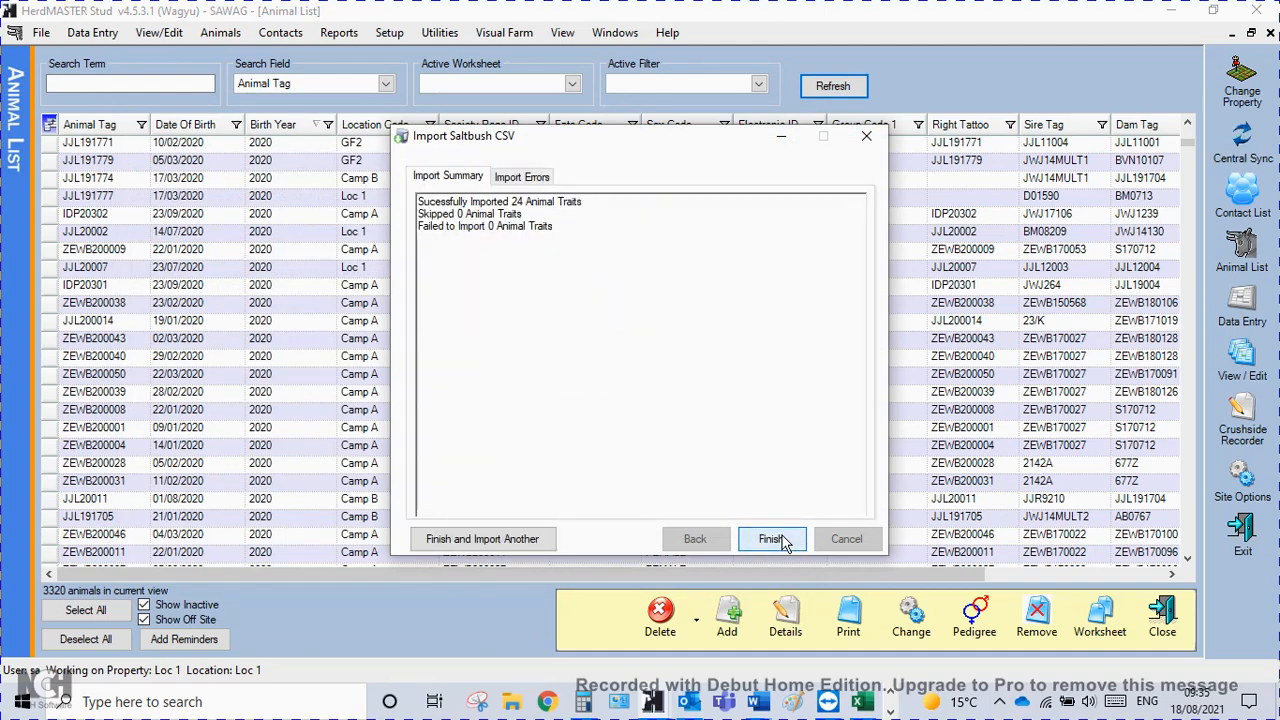
click(764, 542)
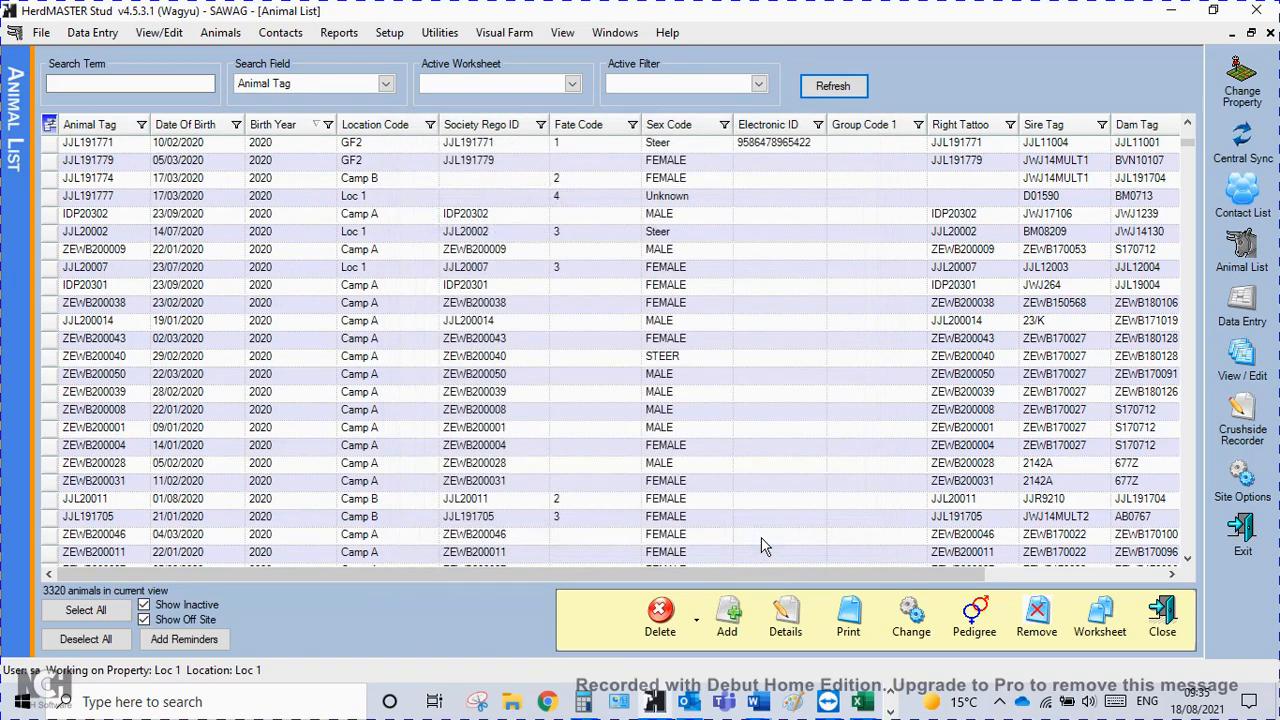
Refresh the animal list, review the imported records in the View/Edit Traits list, and close it.
click(853, 86)
click(159, 32)
click(185, 50)
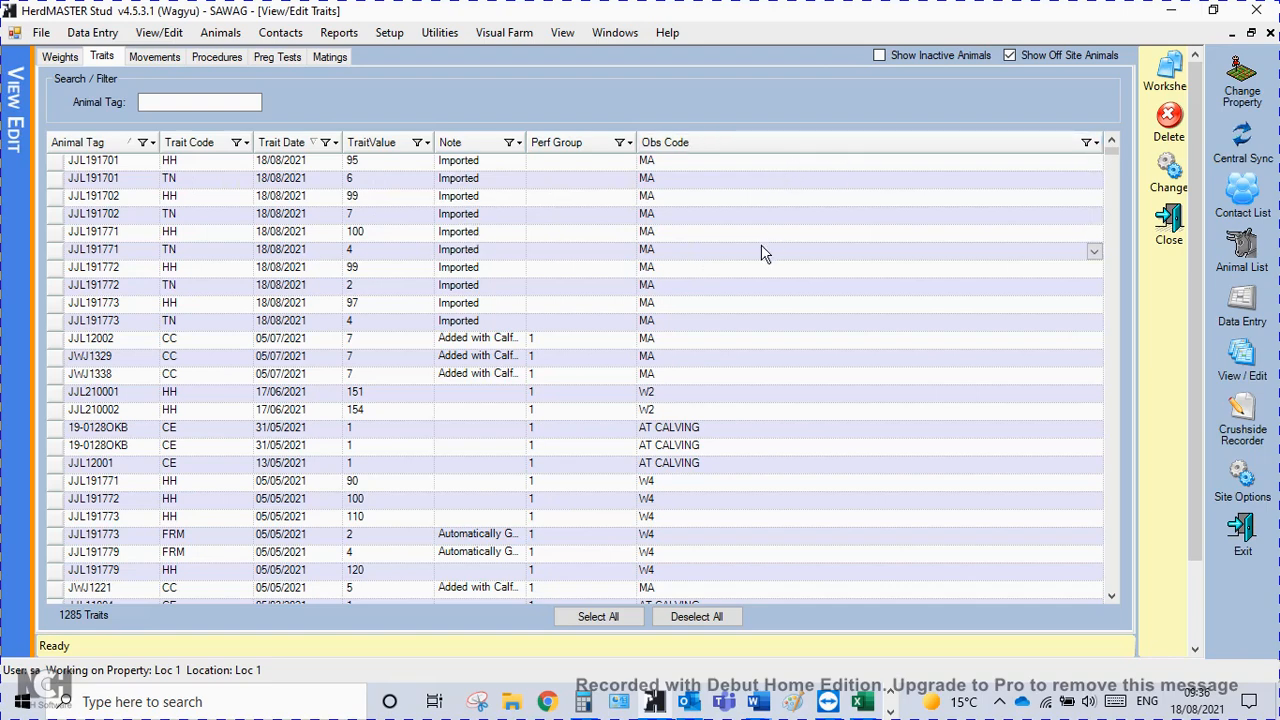
click(1168, 224)
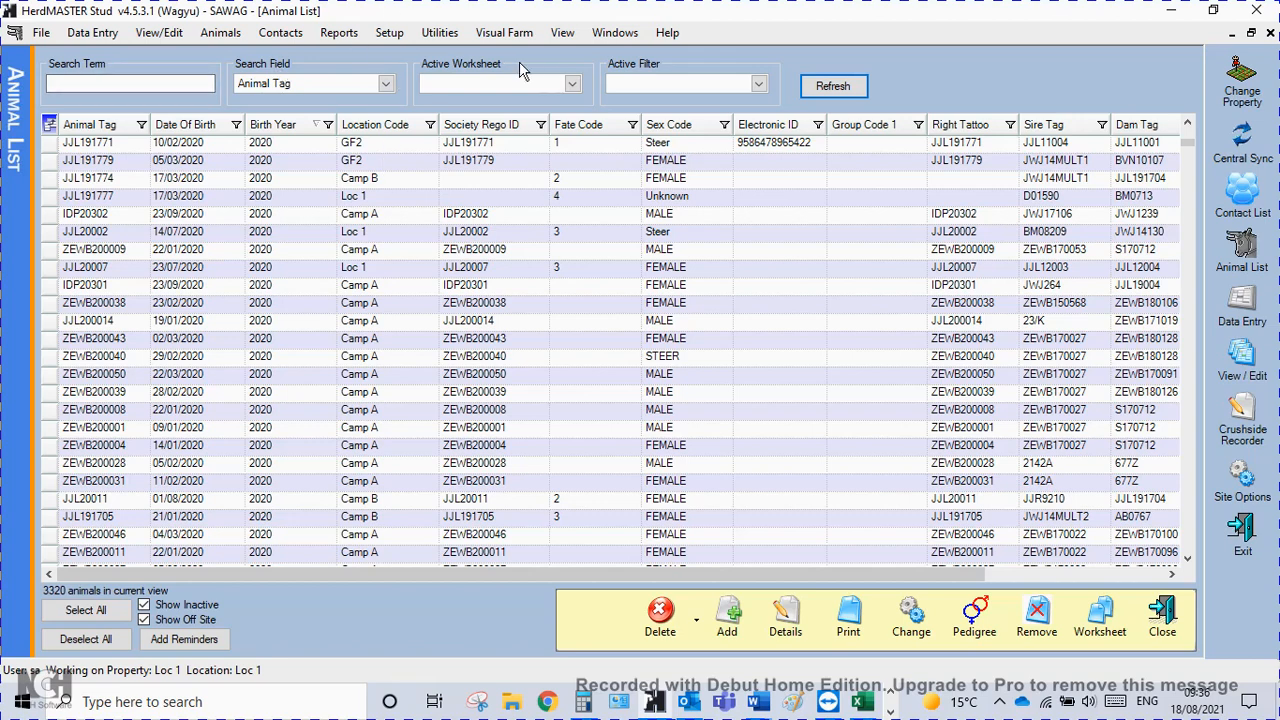
Open the treatment batch setup, dismiss the procedure type notice and list the available treatment types.
click(390, 33)
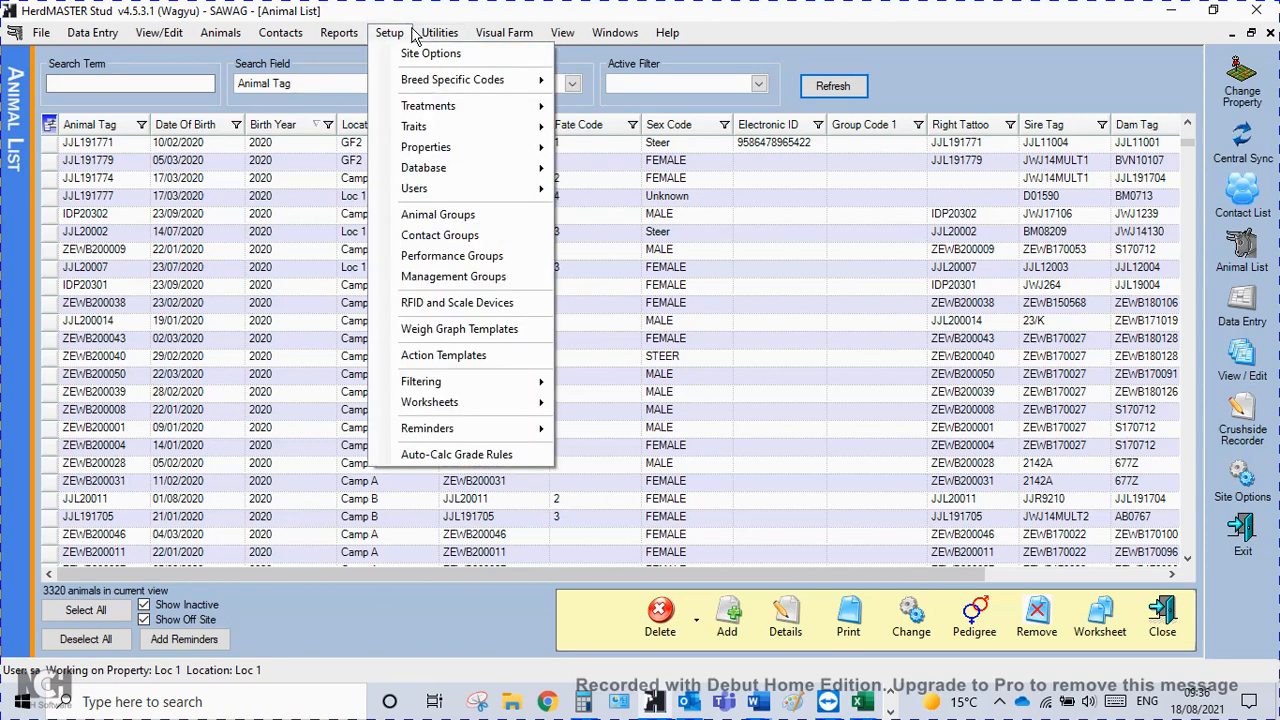
mouse_move(443, 107)
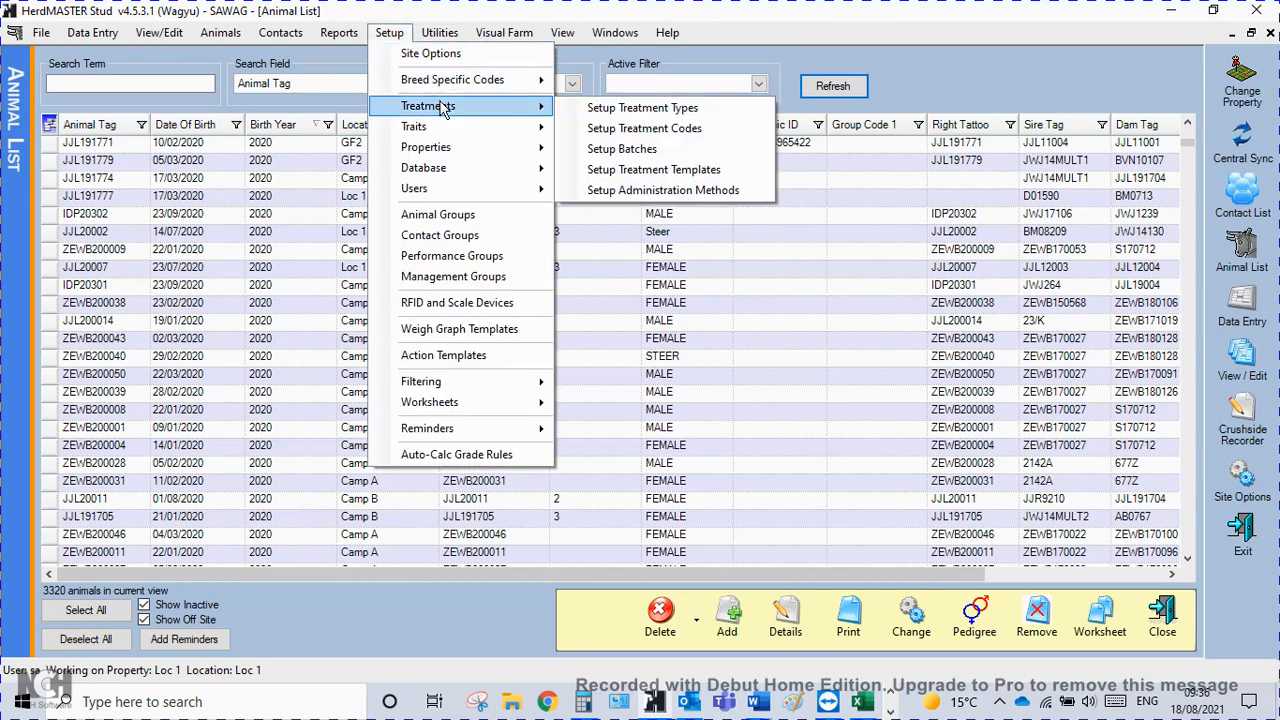
click(684, 157)
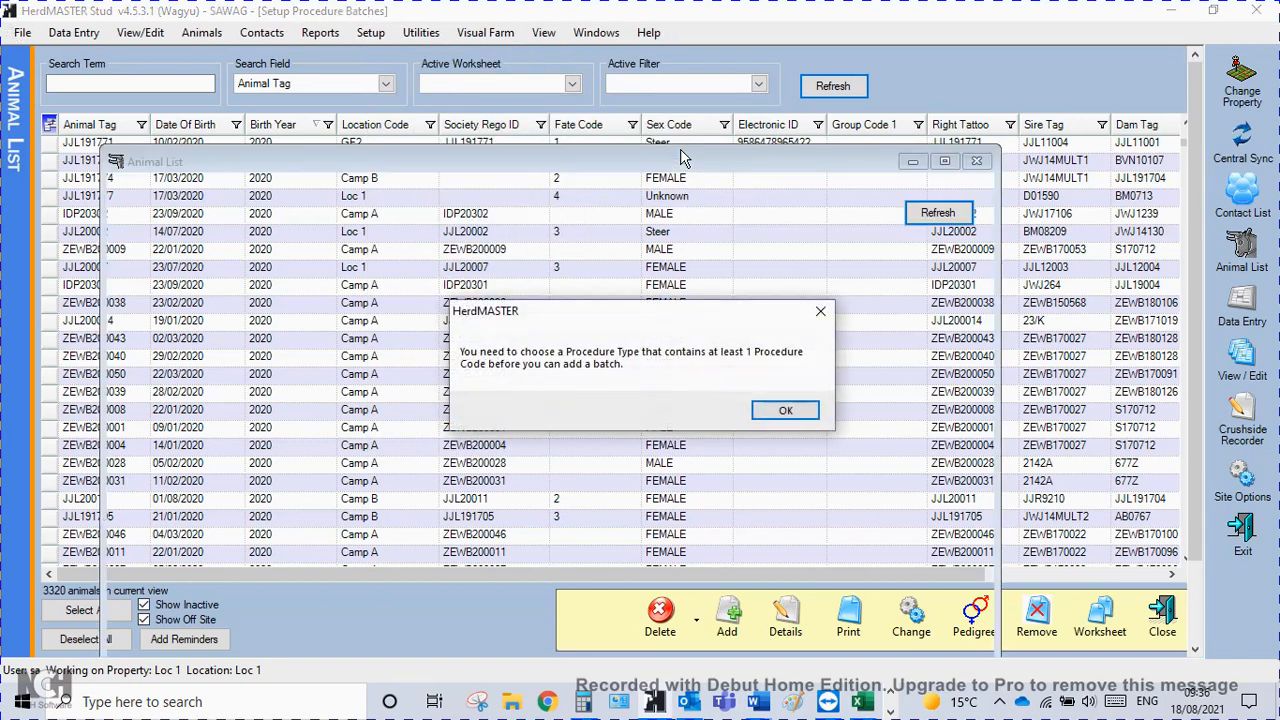
click(790, 410)
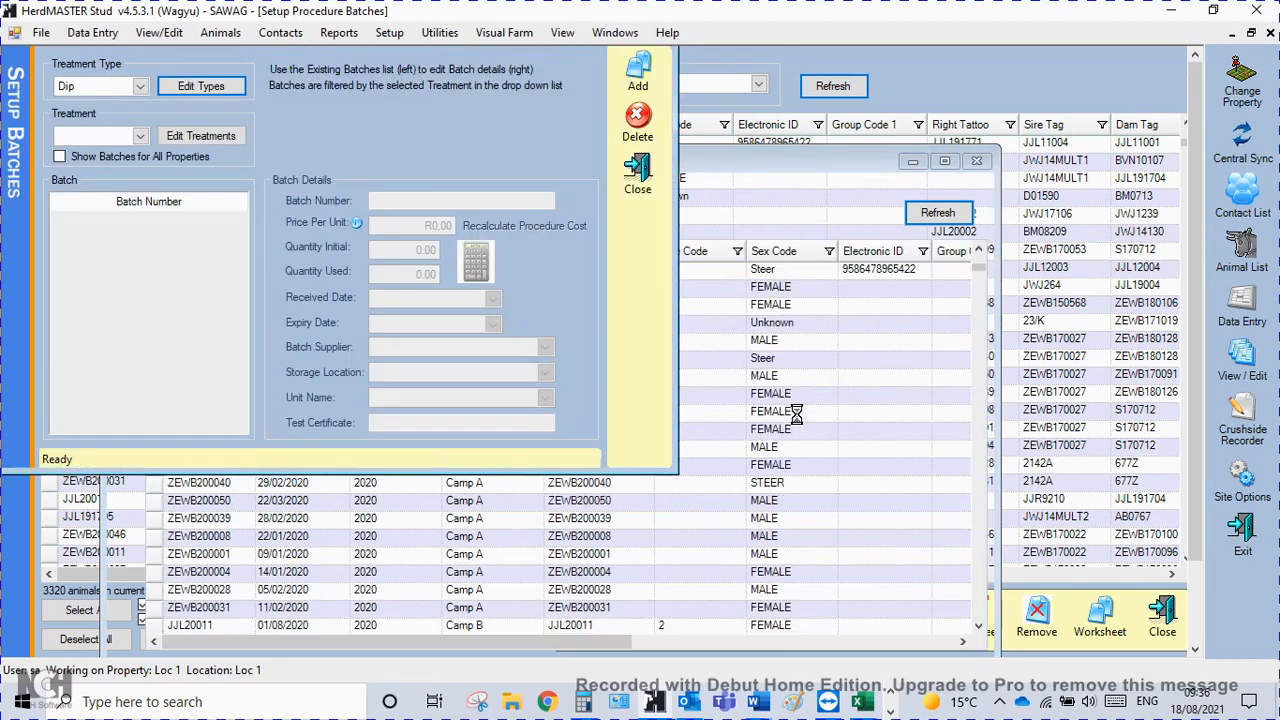
click(141, 87)
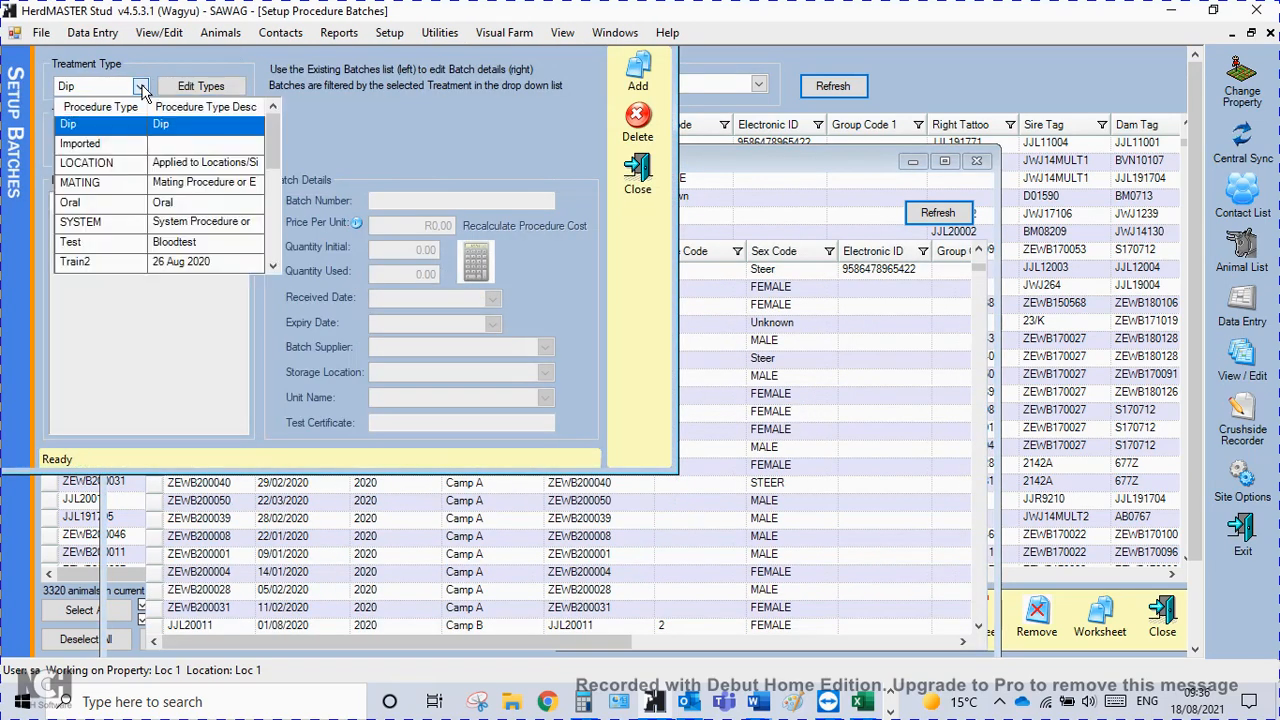
Open the Training data procedure workbook from the Training folder and check its procedure name and batch number.
click(512, 704)
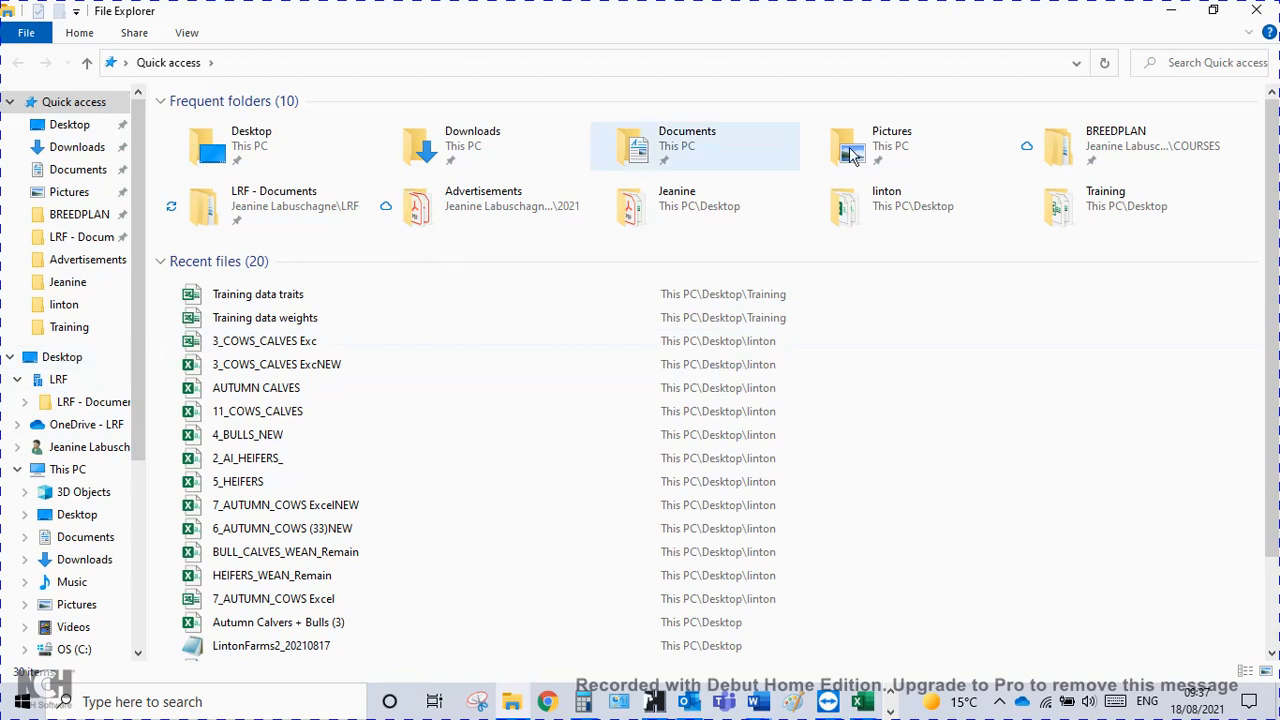
double_click(1060, 200)
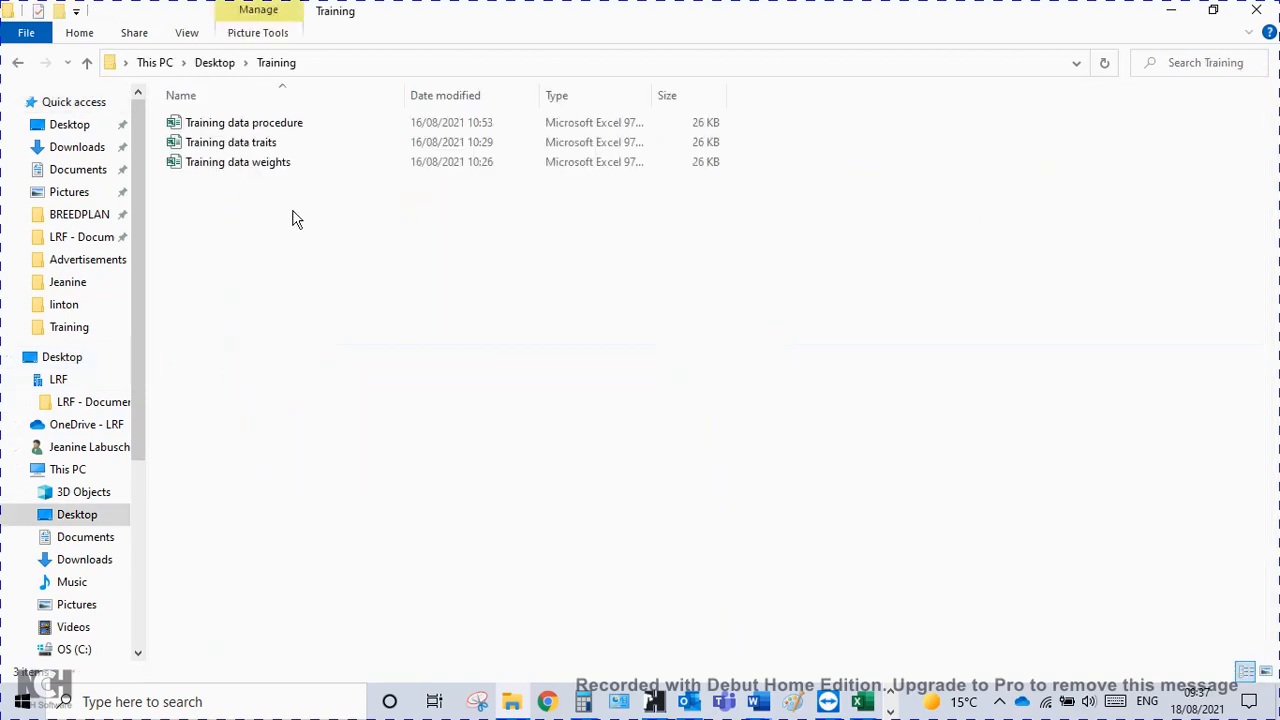
click(286, 127)
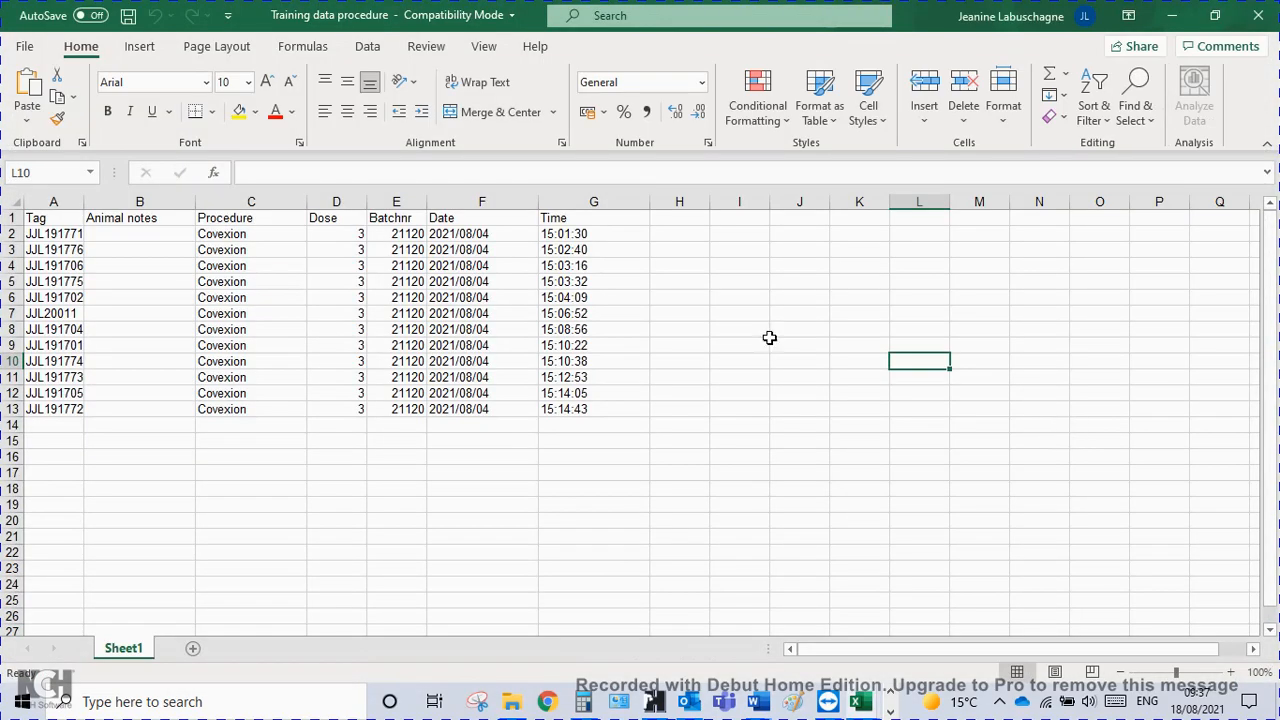
click(255, 234)
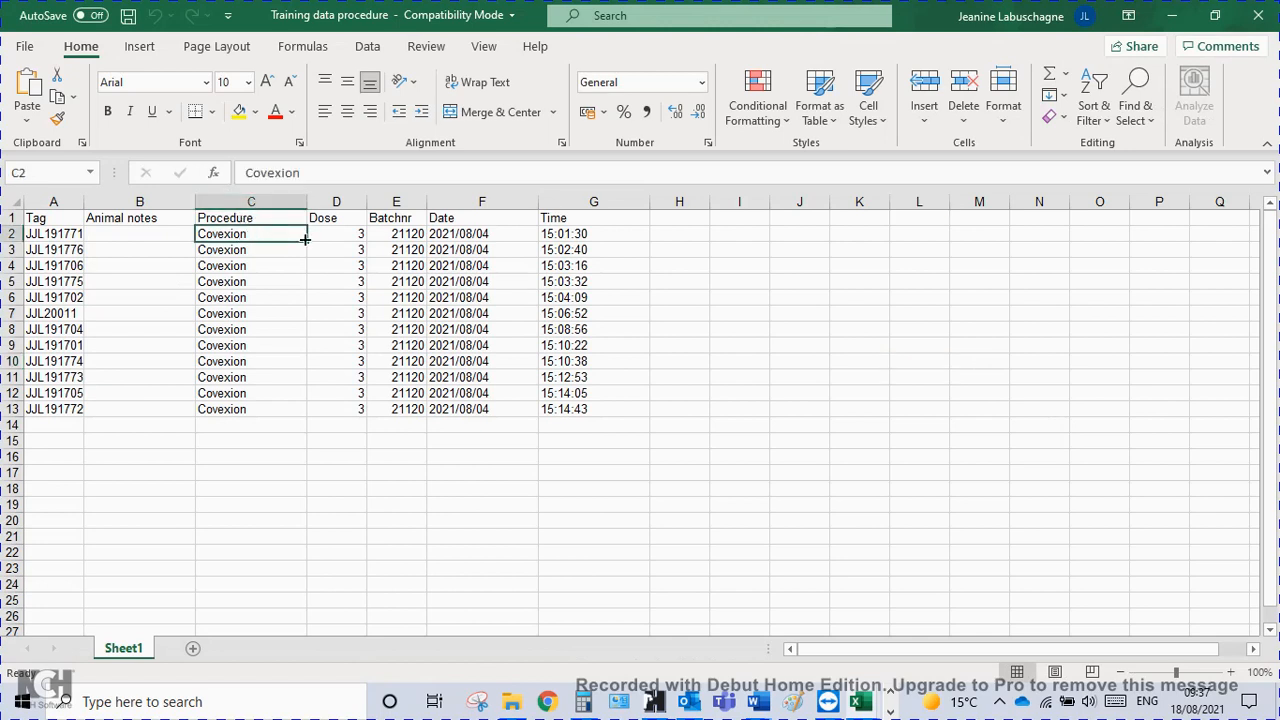
click(406, 233)
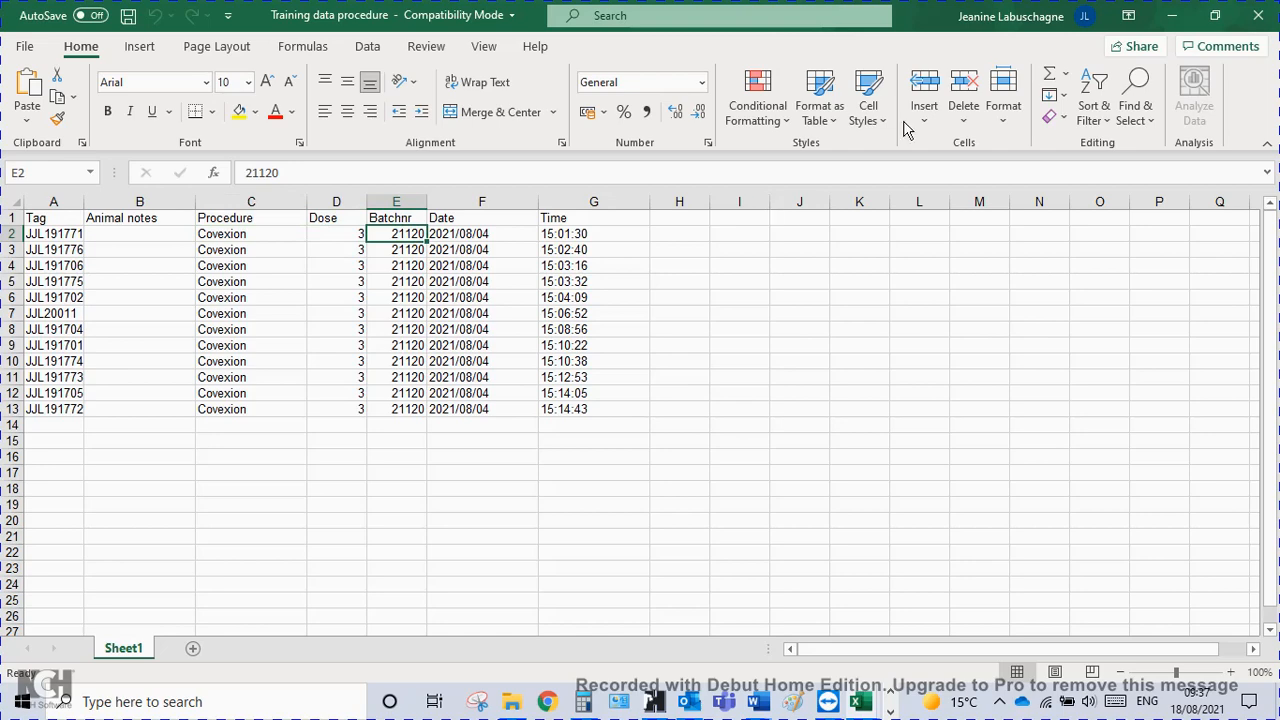
Switch back to HerdMASTER and set the treatment type in the batch setup to VAC.
click(655, 704)
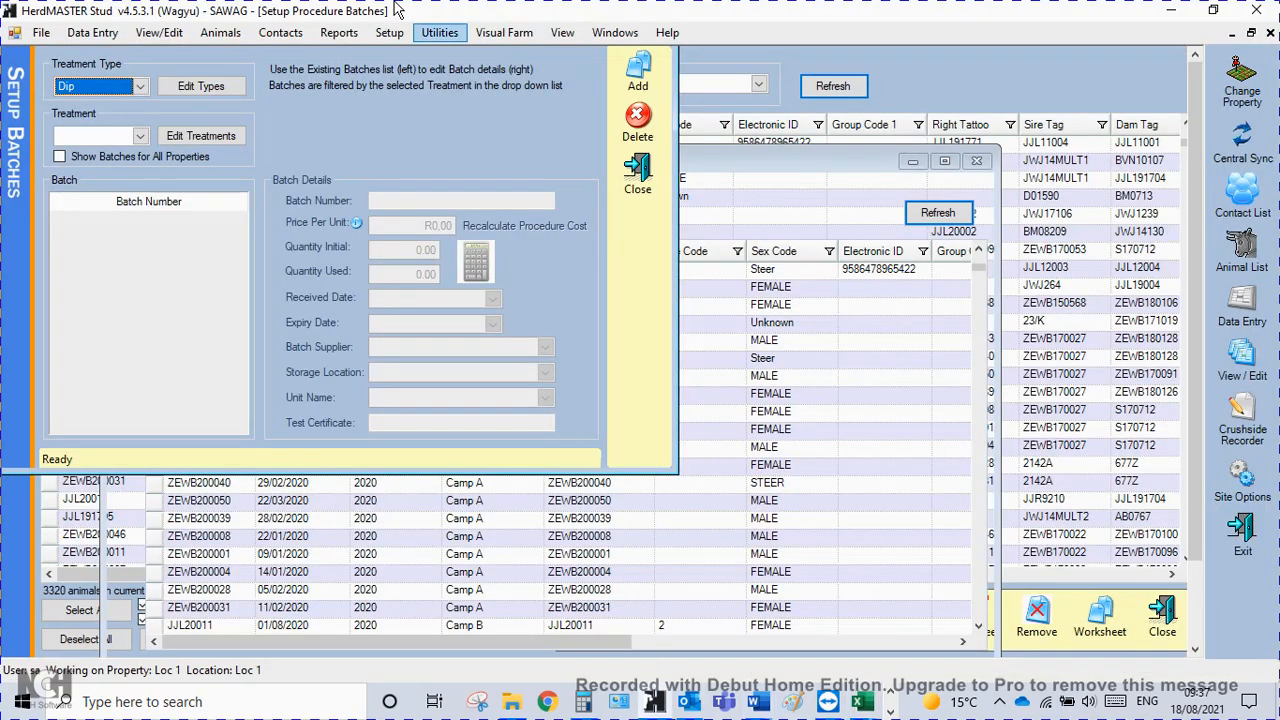
click(140, 87)
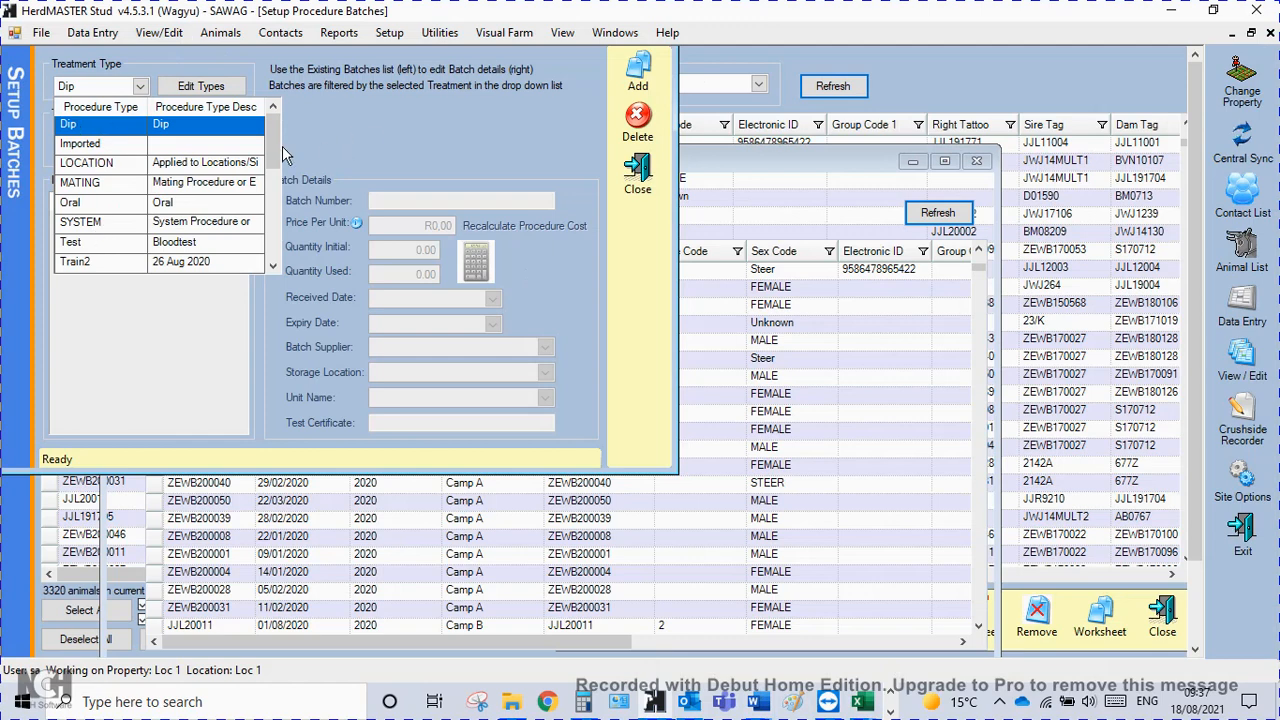
scroll(276, 173, down, 1)
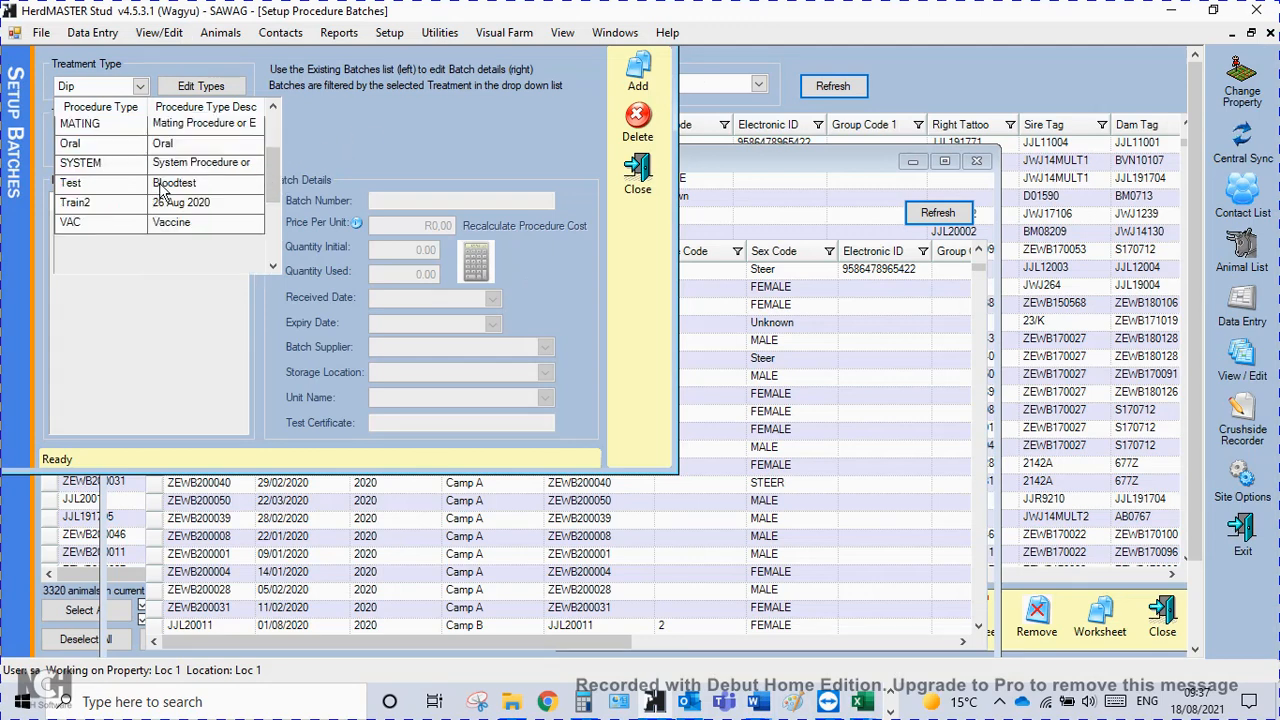
click(80, 228)
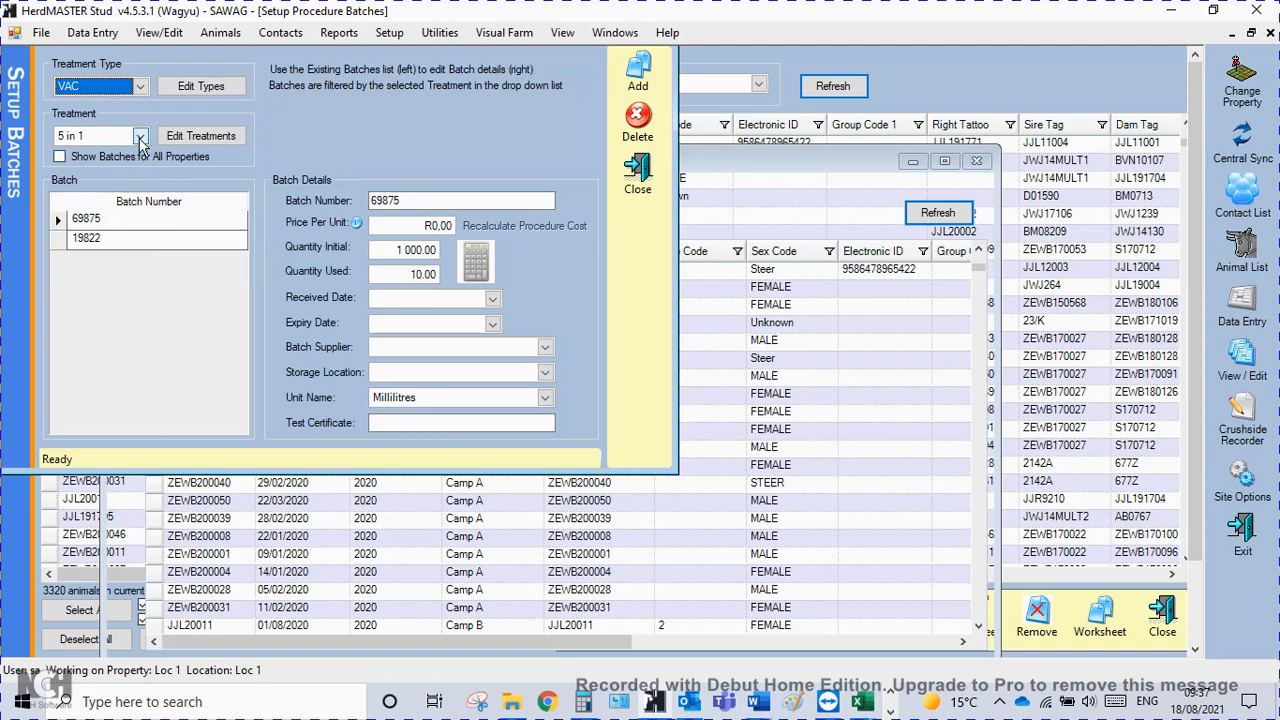
Check the list of VAC treatments for the Covexion procedure.
click(141, 138)
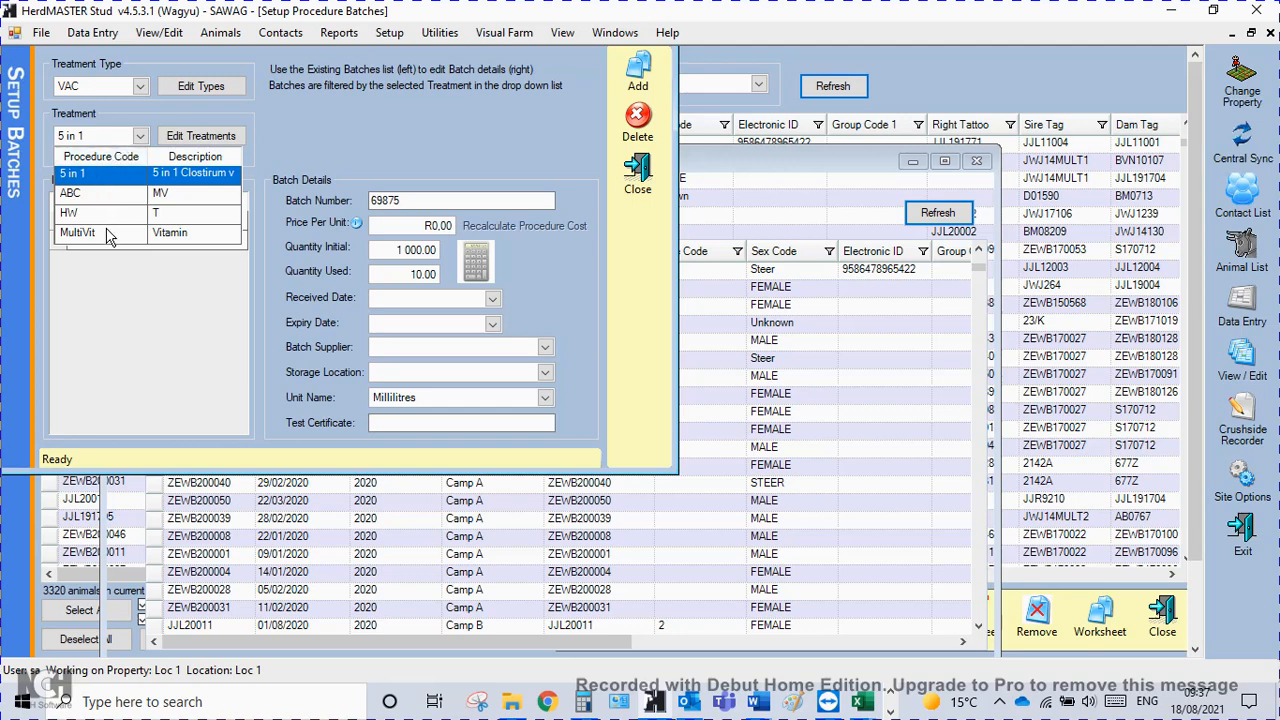
click(141, 138)
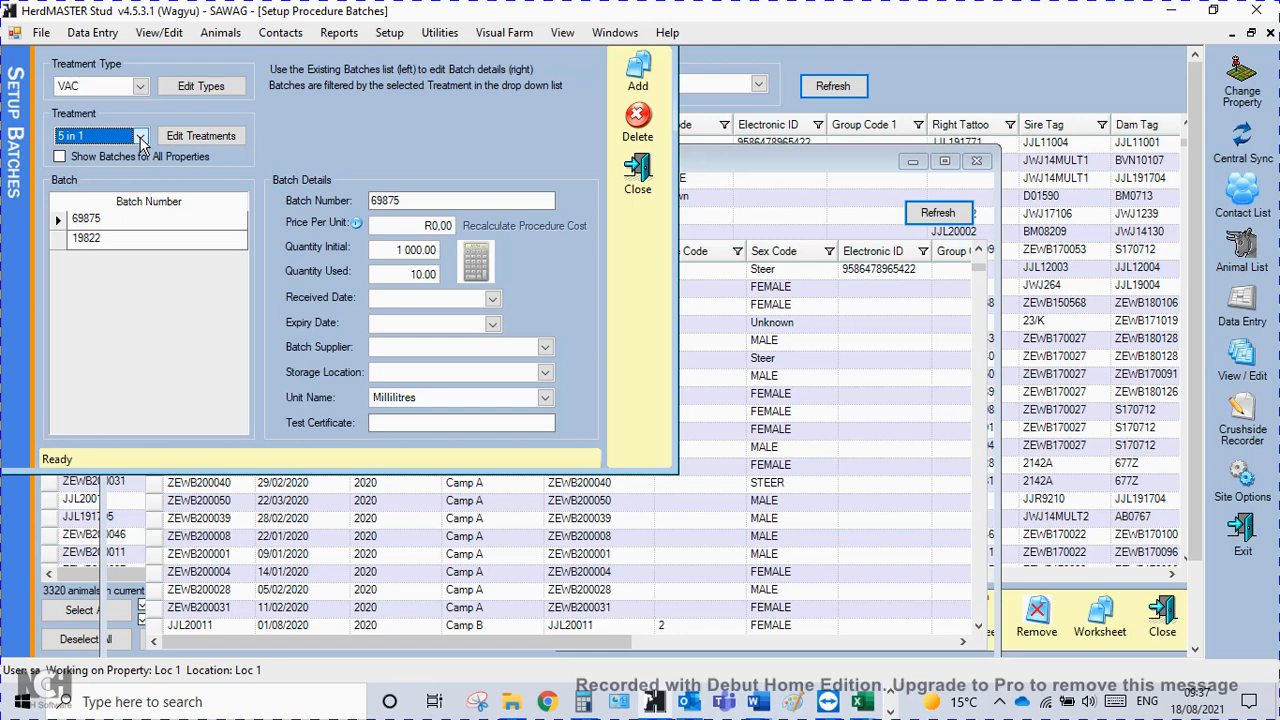
click(141, 138)
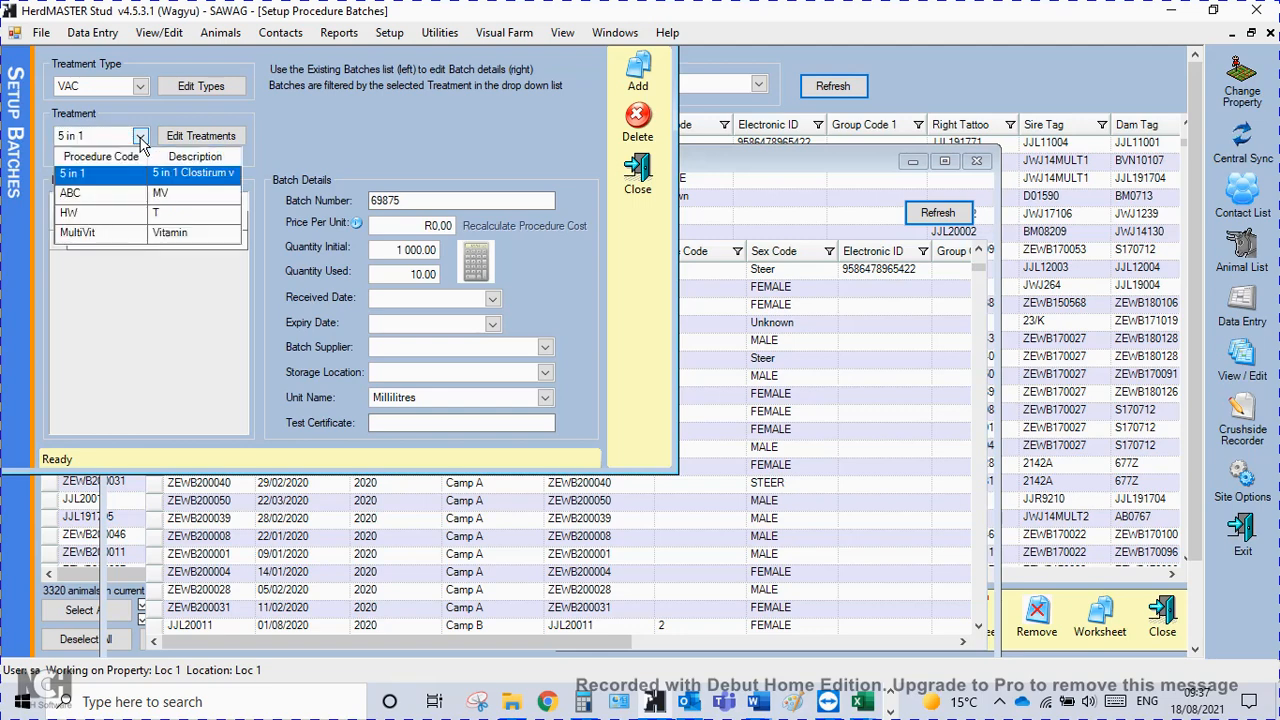
click(141, 138)
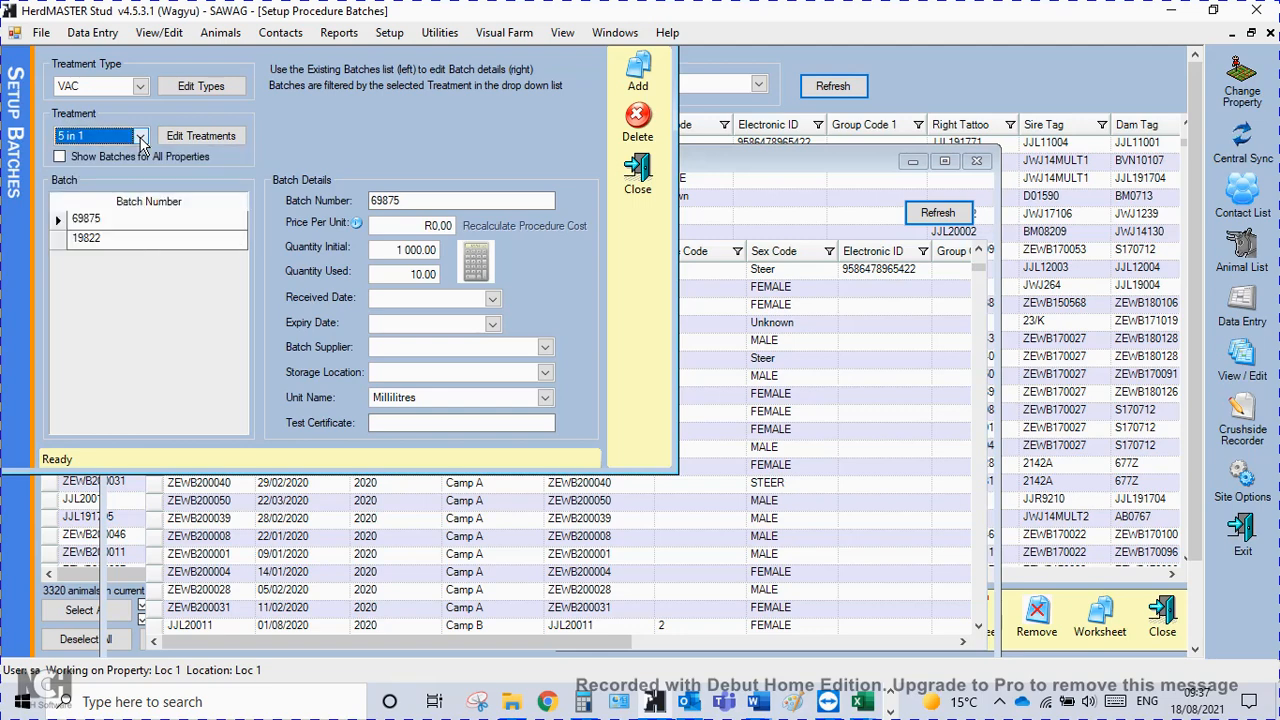
click(638, 75)
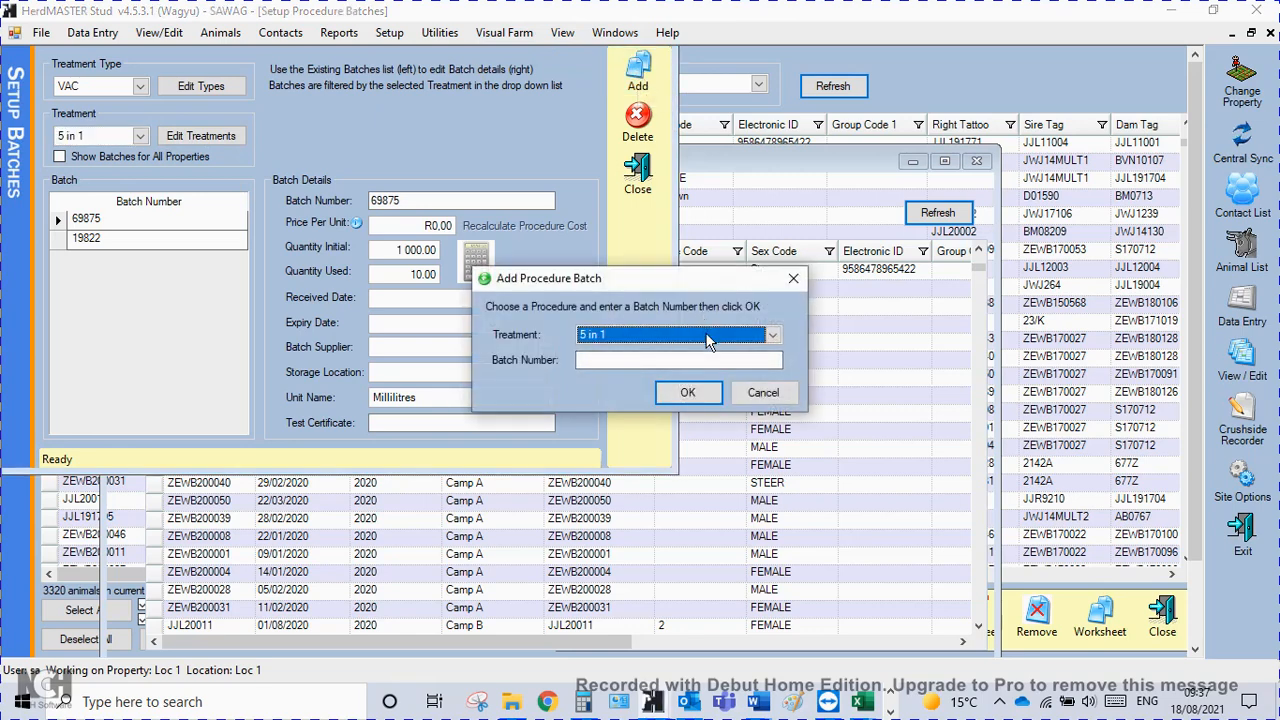
scroll(703, 340, down, 2)
click(774, 337)
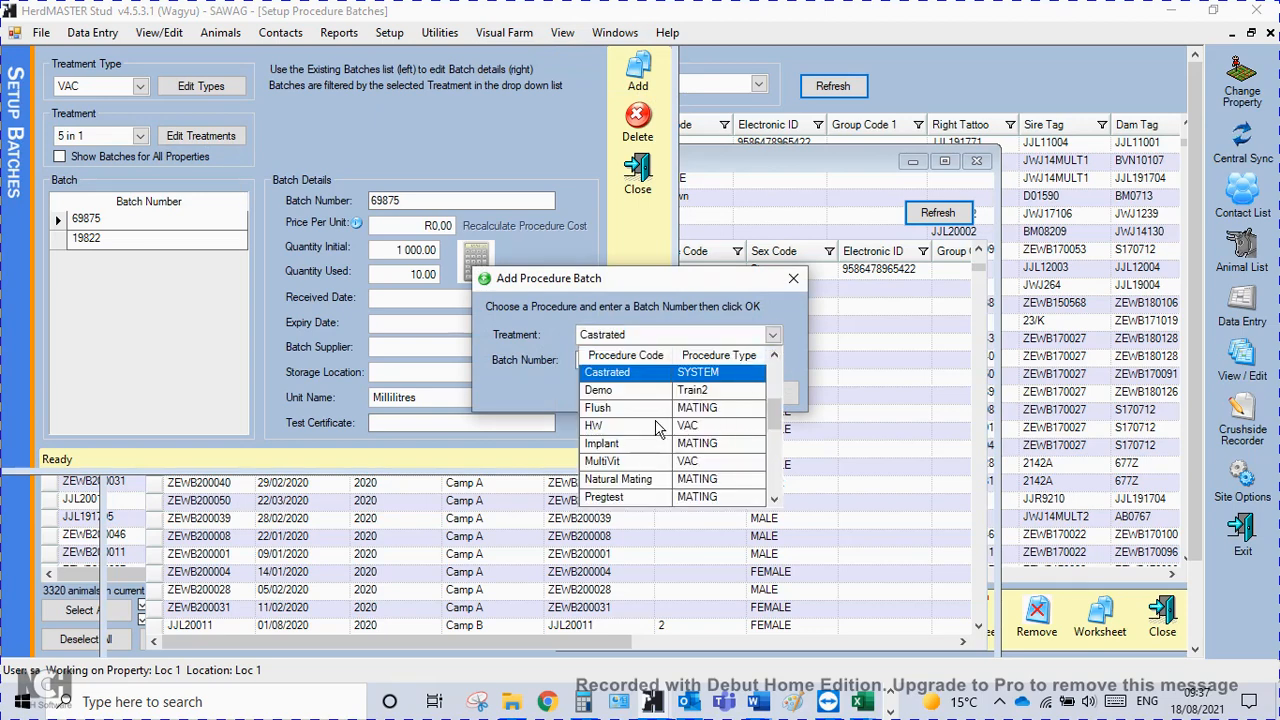
click(776, 432)
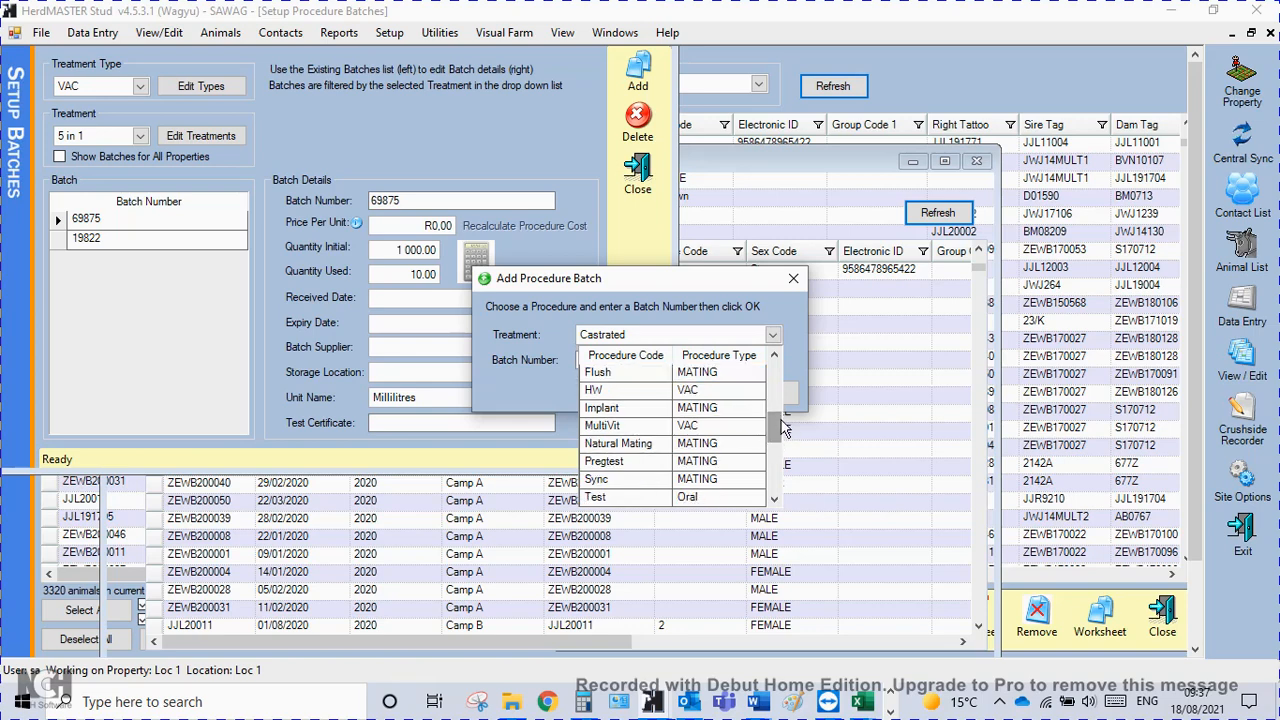
scroll(700, 435, up, 3)
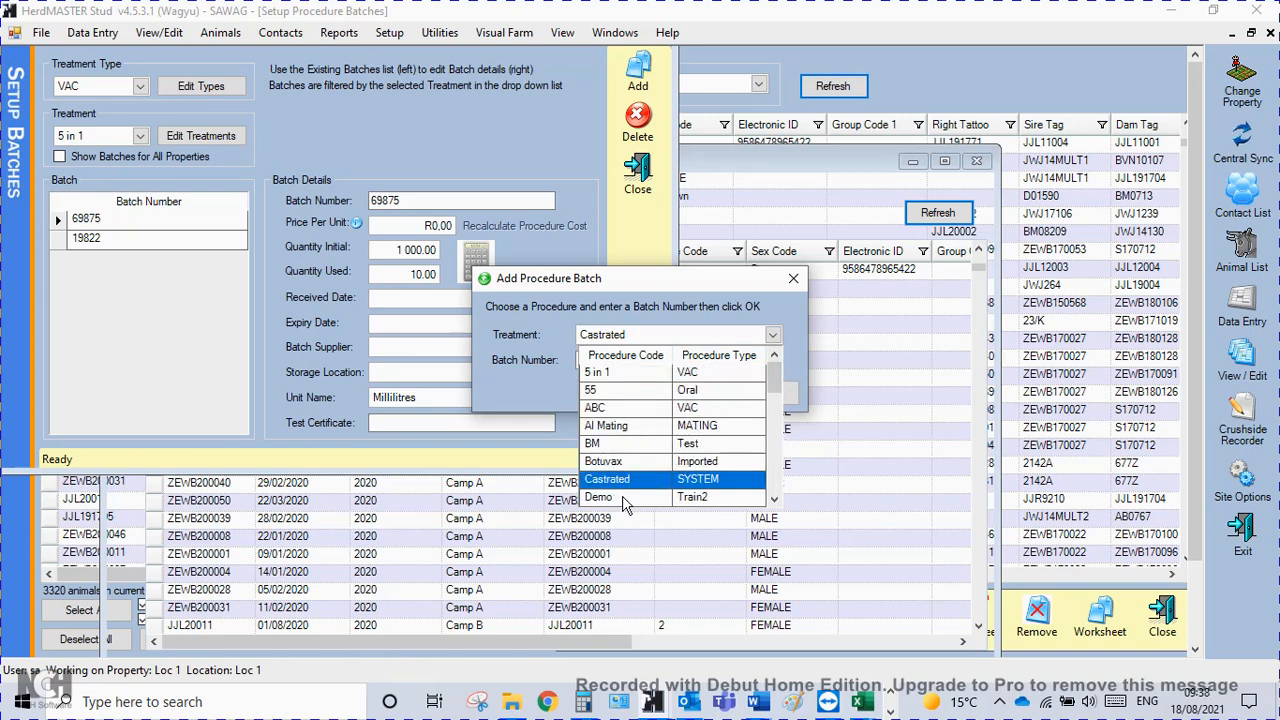
click(774, 498)
double_click(774, 498)
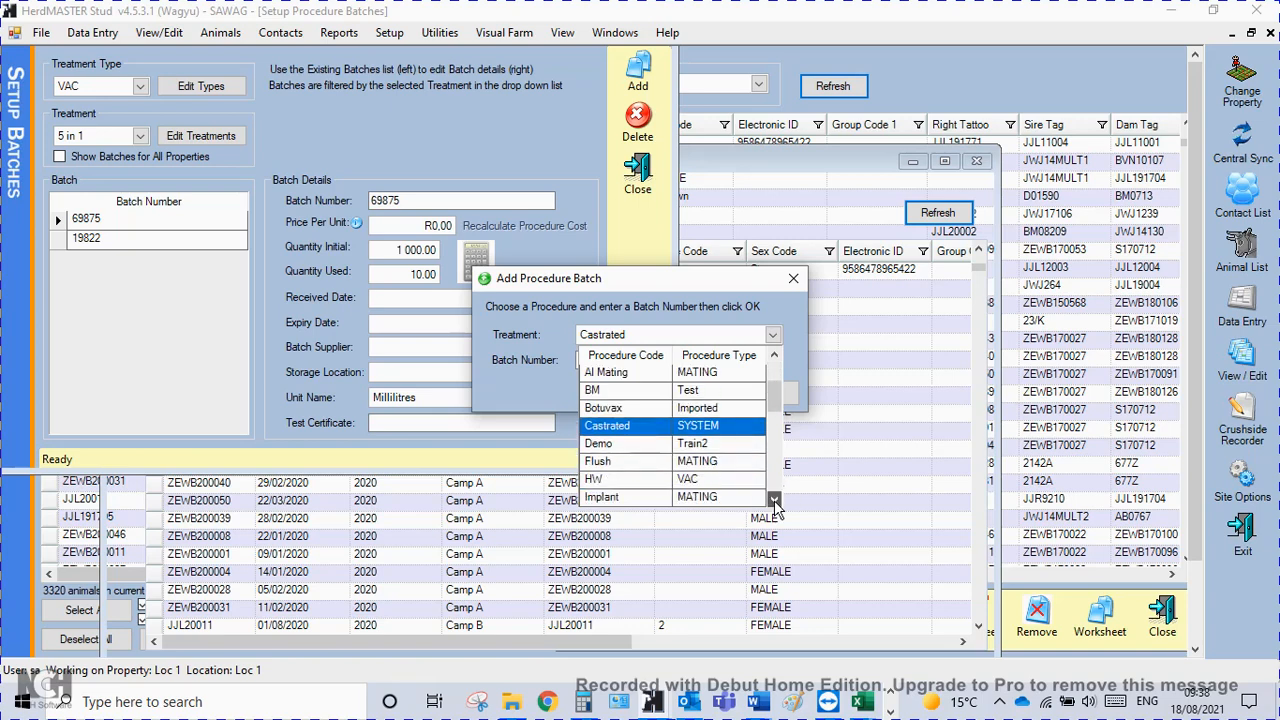
double_click(774, 498)
double_click(774, 498)
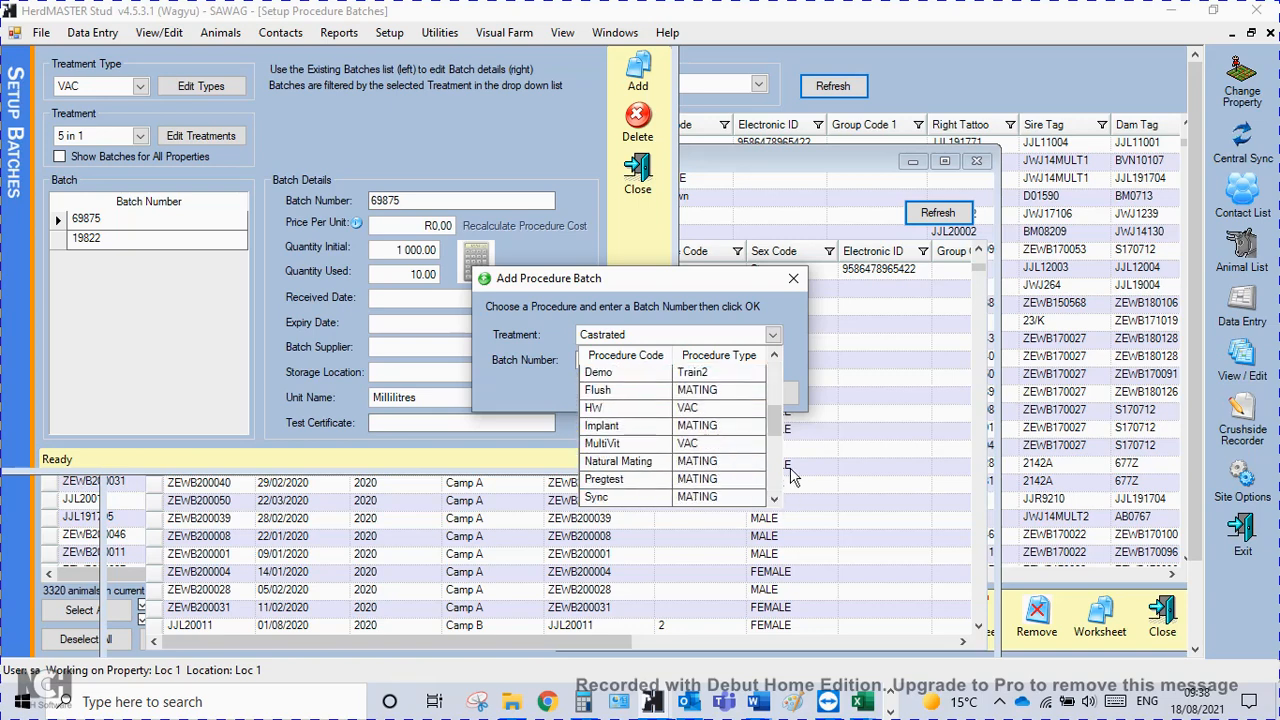
click(793, 280)
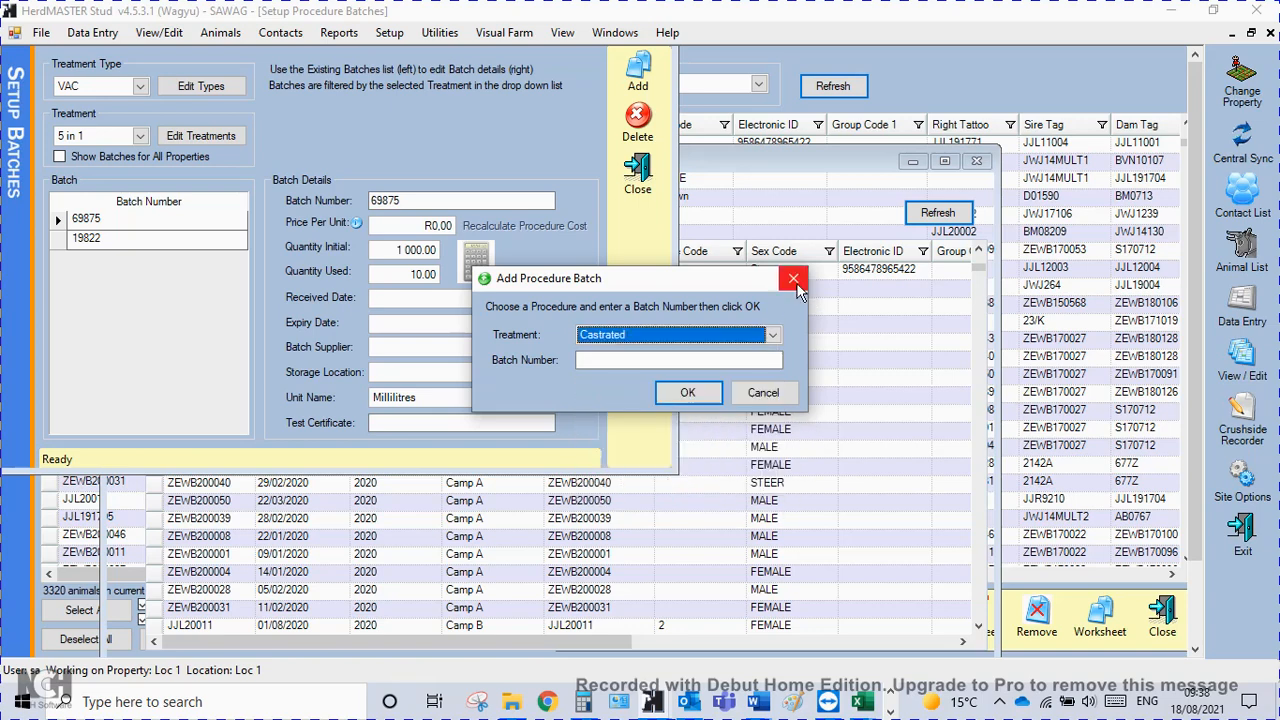
click(763, 393)
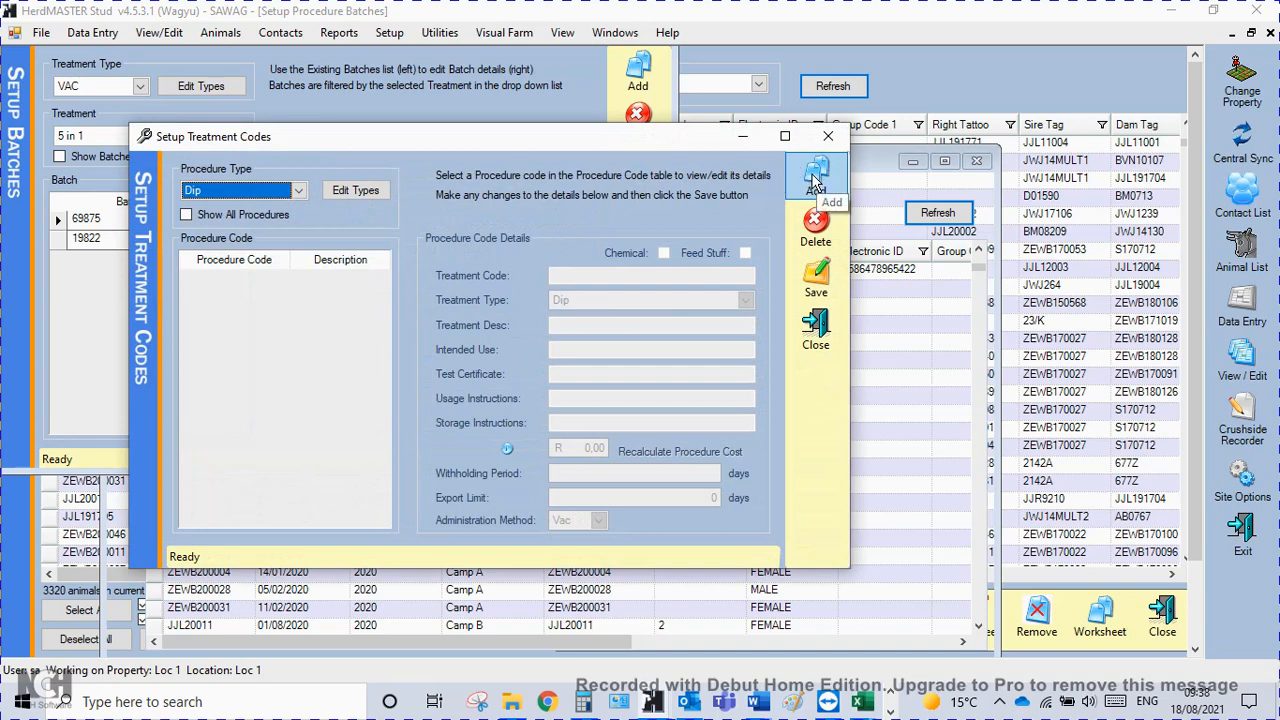
Add a new treatment code named Covex under the VAC procedure type.
click(298, 190)
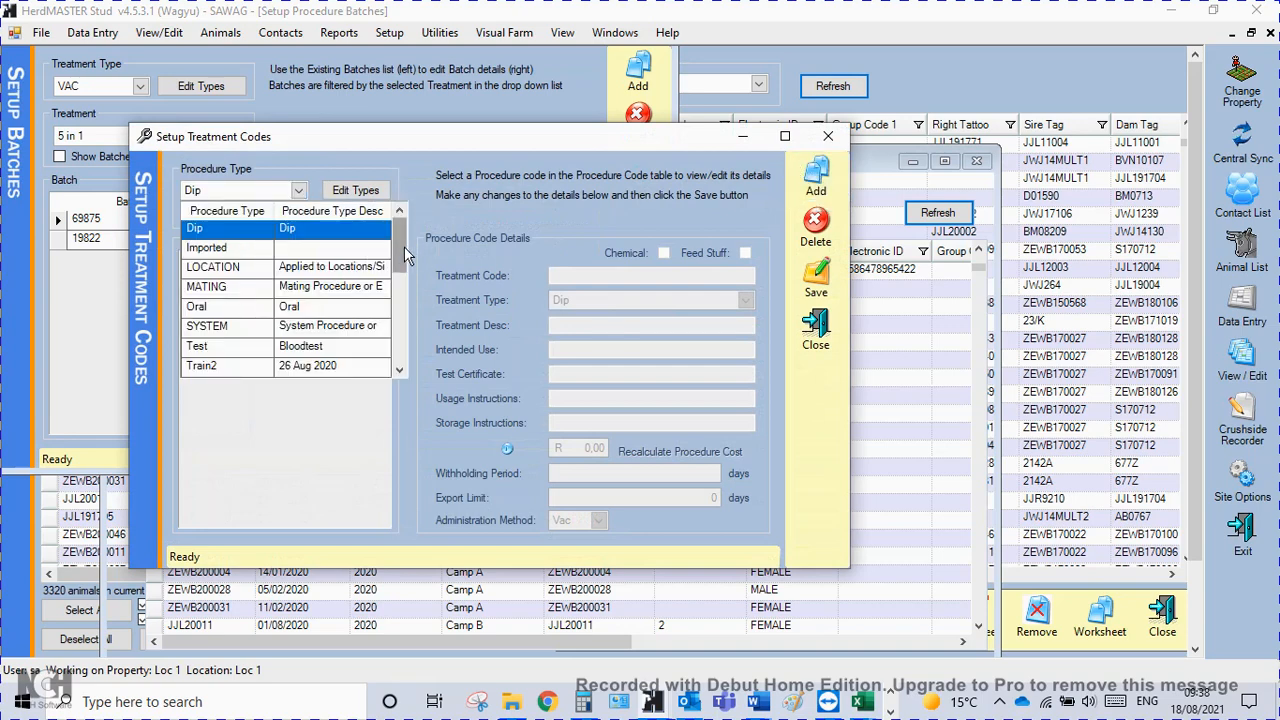
scroll(402, 325, down, 2)
click(210, 247)
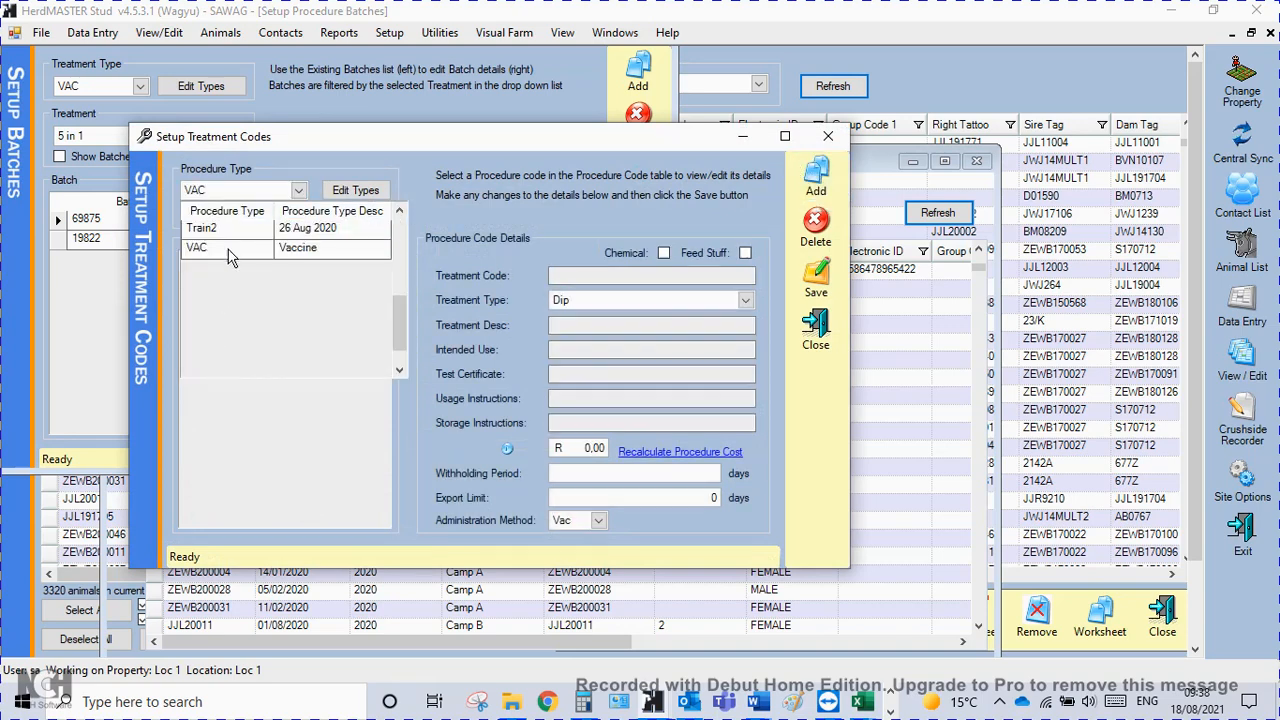
click(816, 185)
click(538, 367)
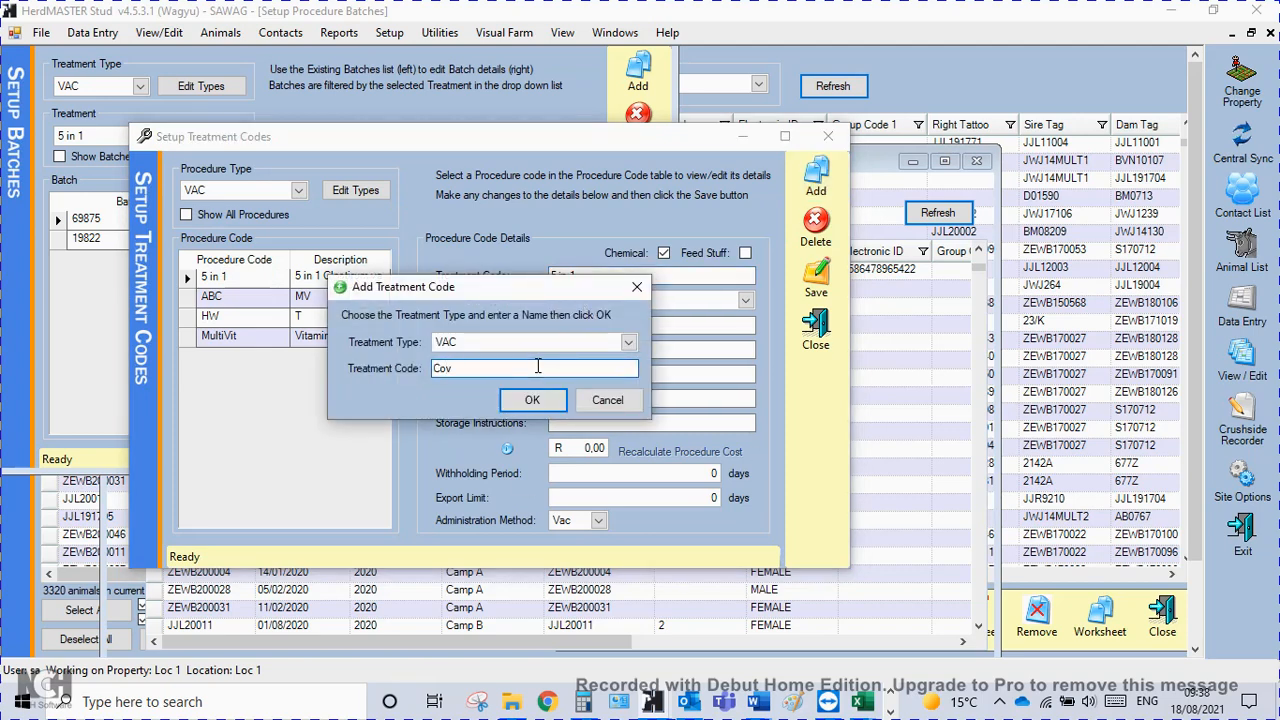
text(Covex)
click(531, 400)
Set the Covex administration method to Vac, mark it as a chemical, and save and close the treatment code setup.
click(585, 326)
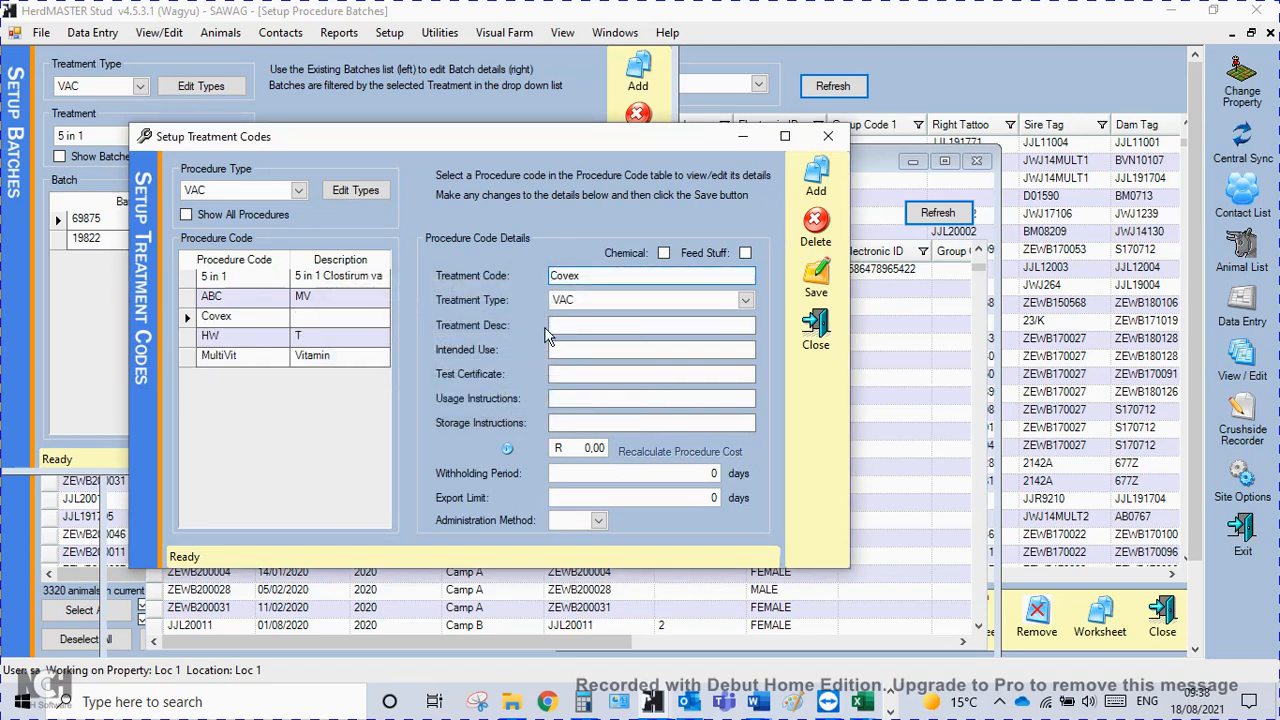
click(589, 350)
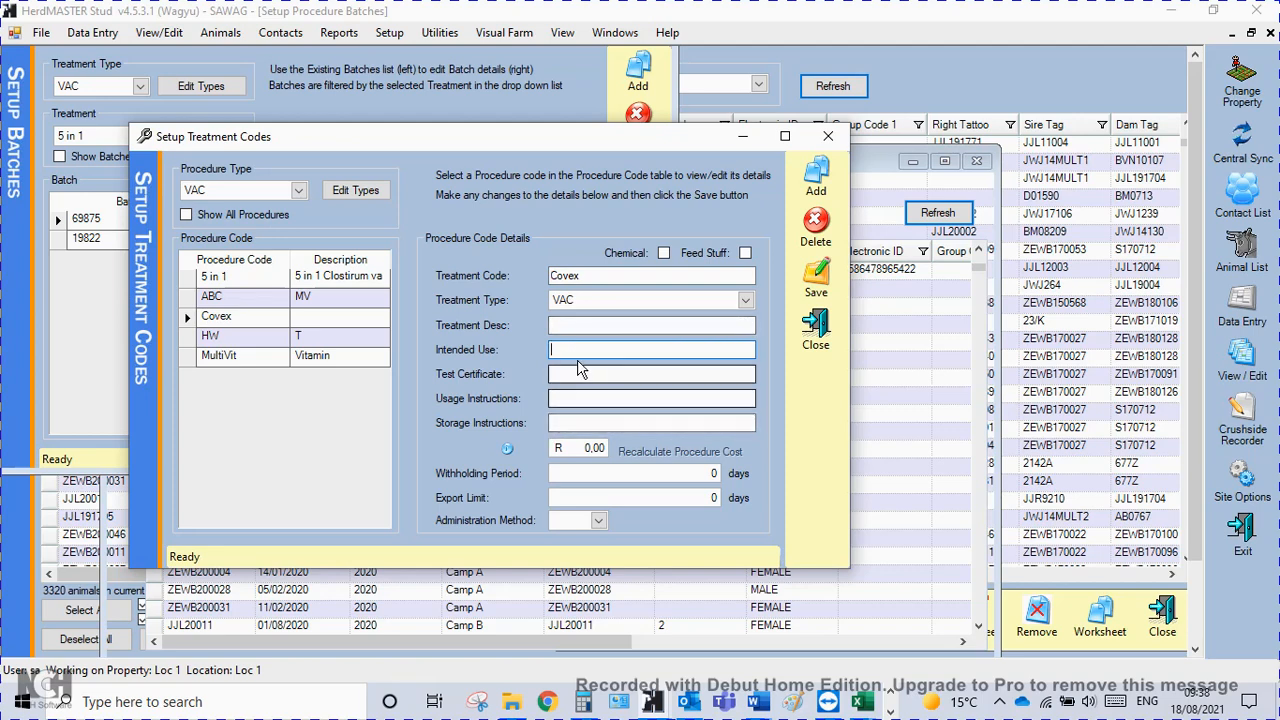
click(597, 522)
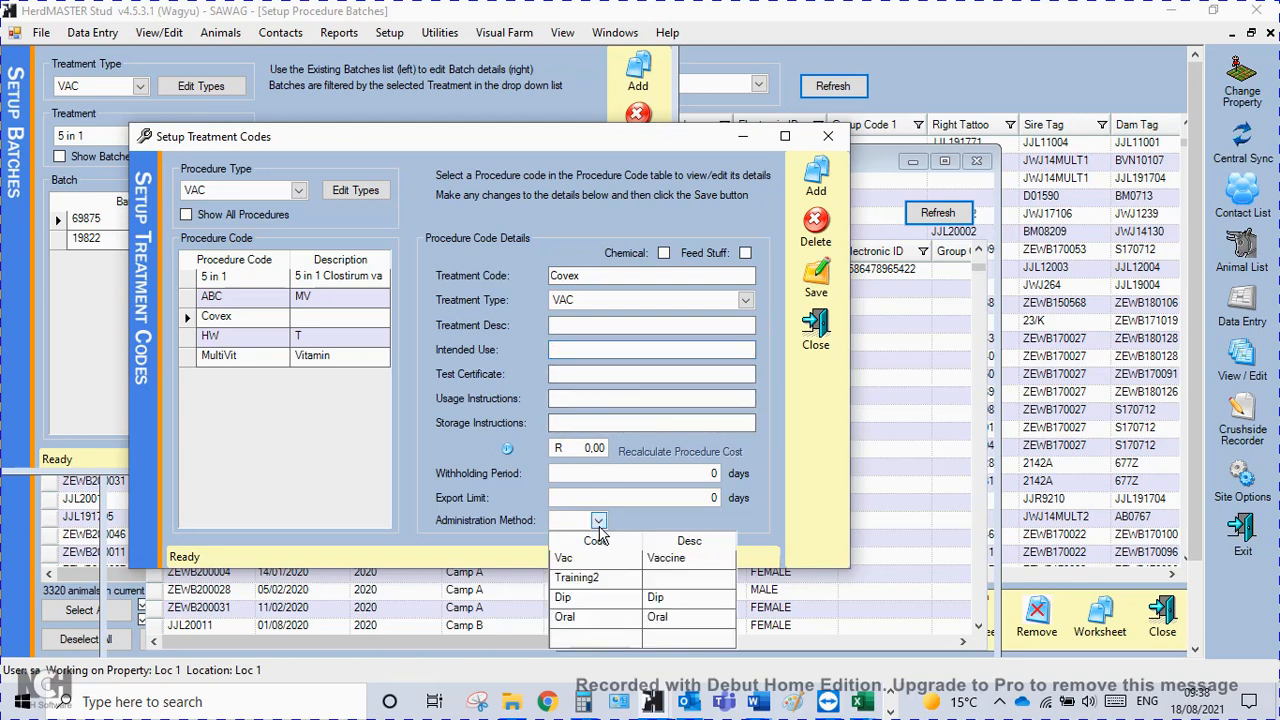
click(565, 558)
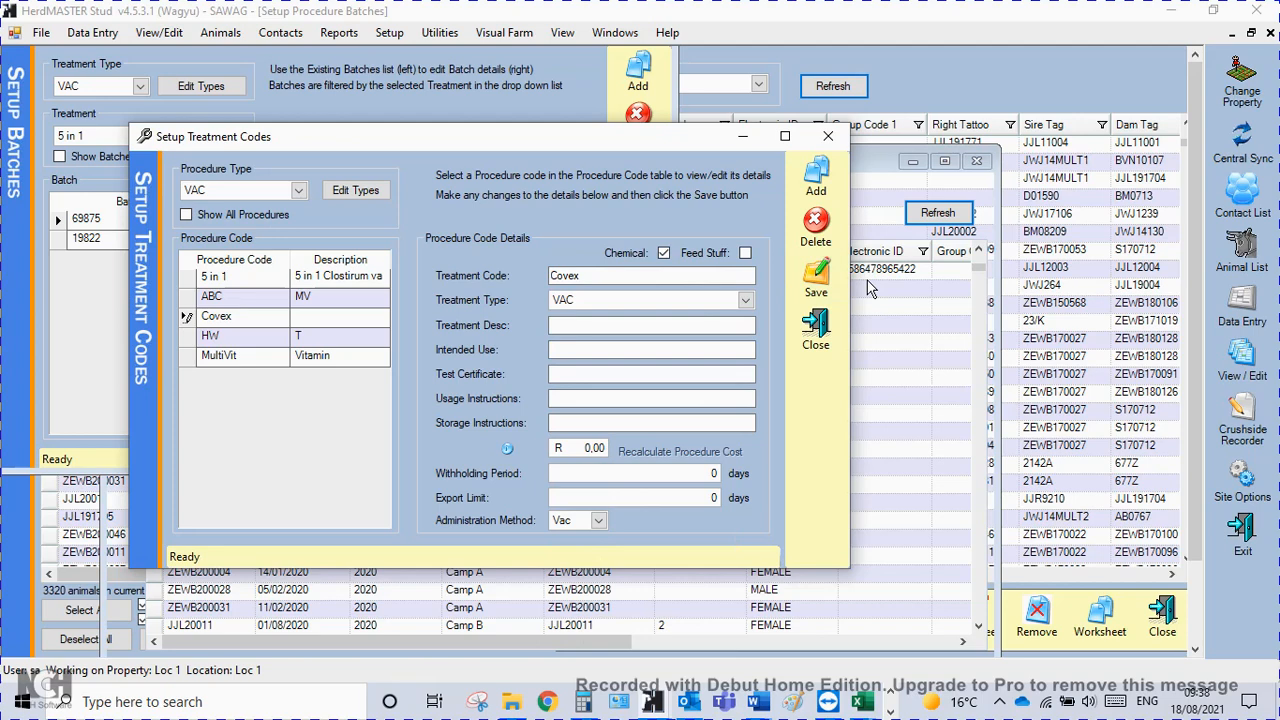
click(816, 280)
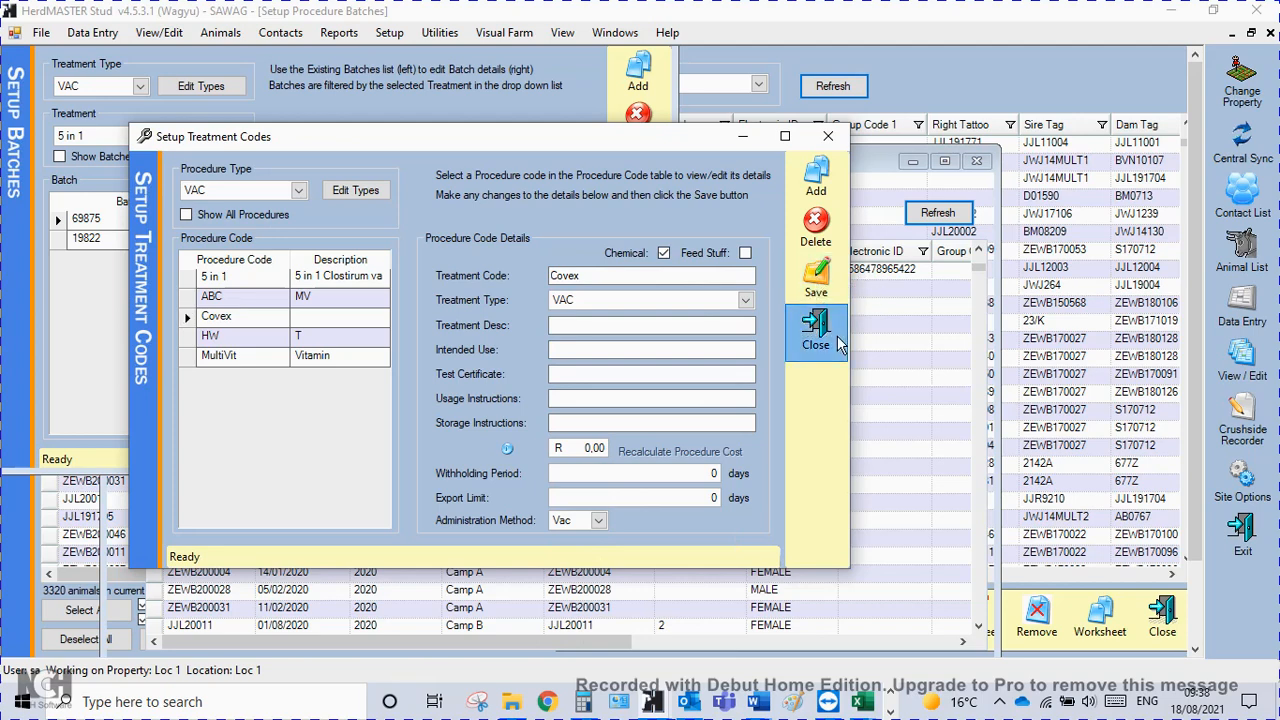
click(816, 330)
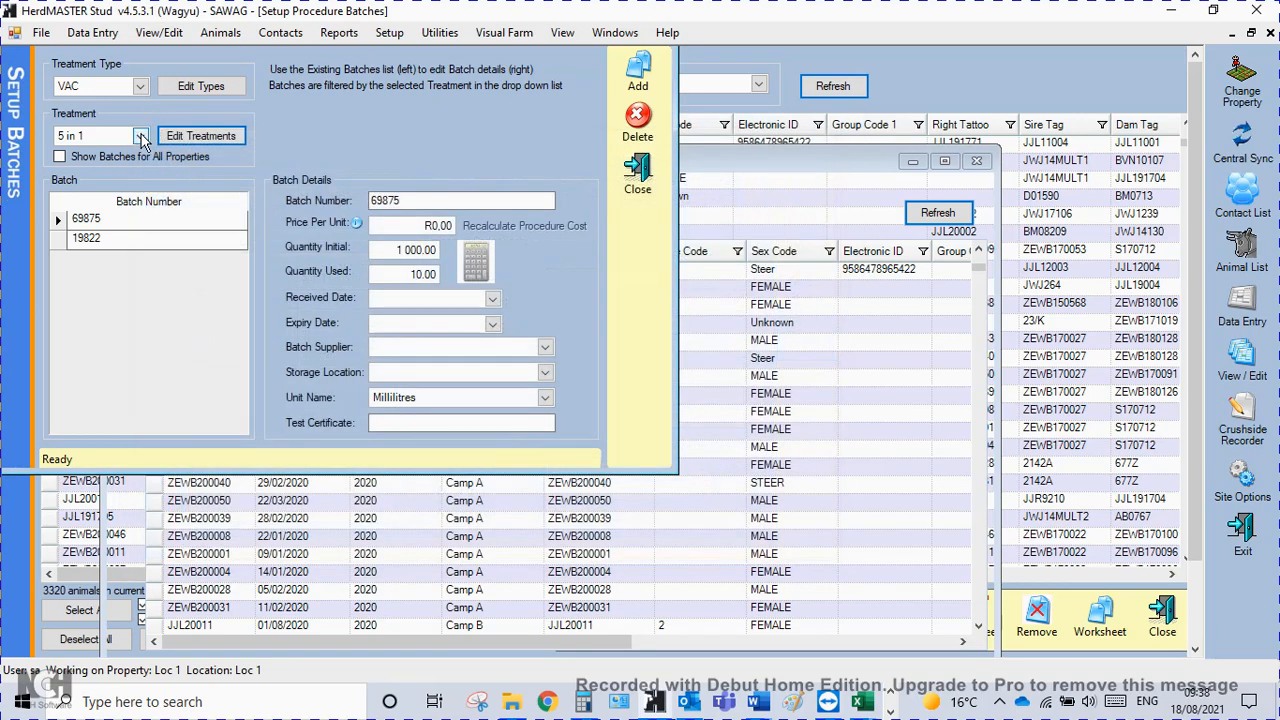
Choose the Covex treatment in the batch setup and add batch number 21120 for it.
click(140, 136)
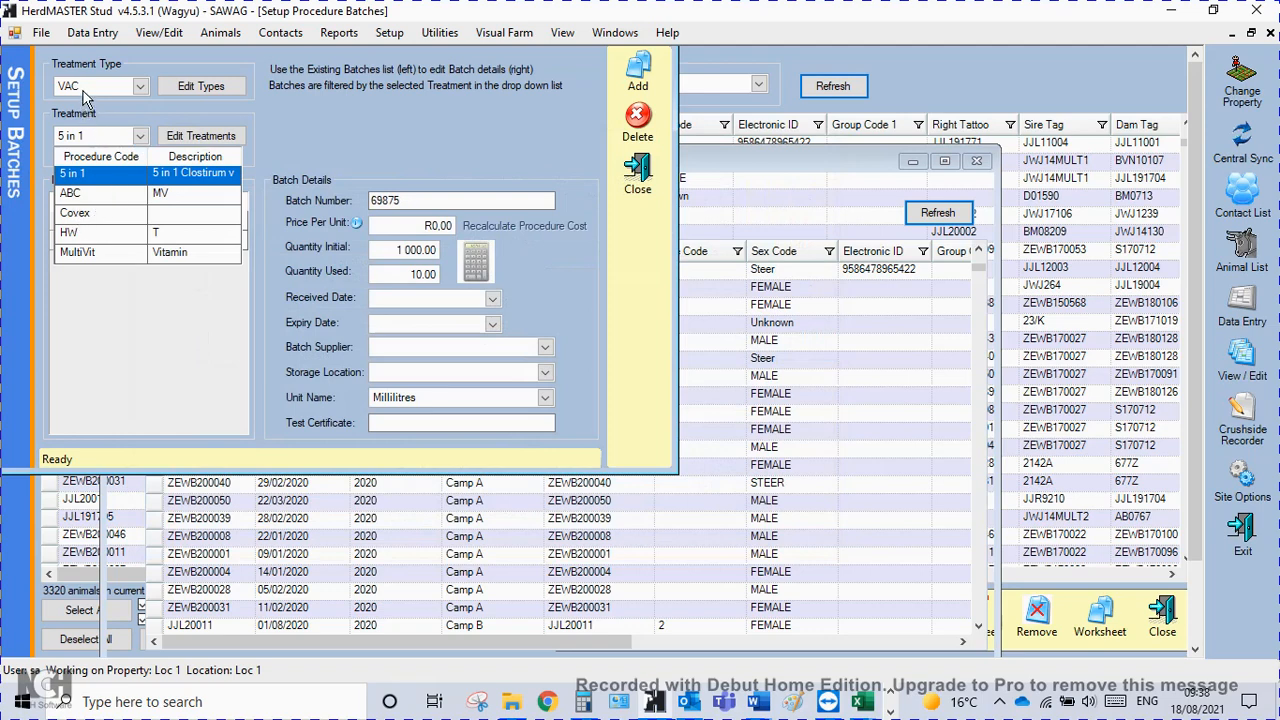
click(75, 214)
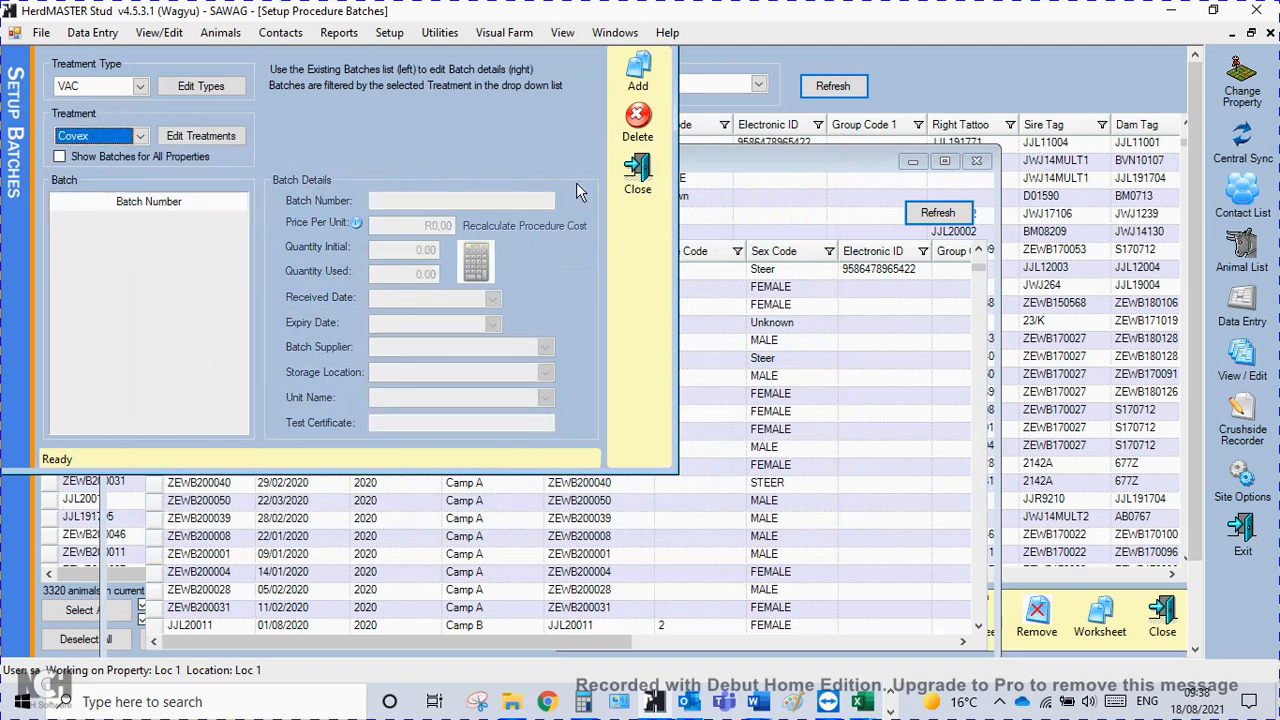
click(637, 86)
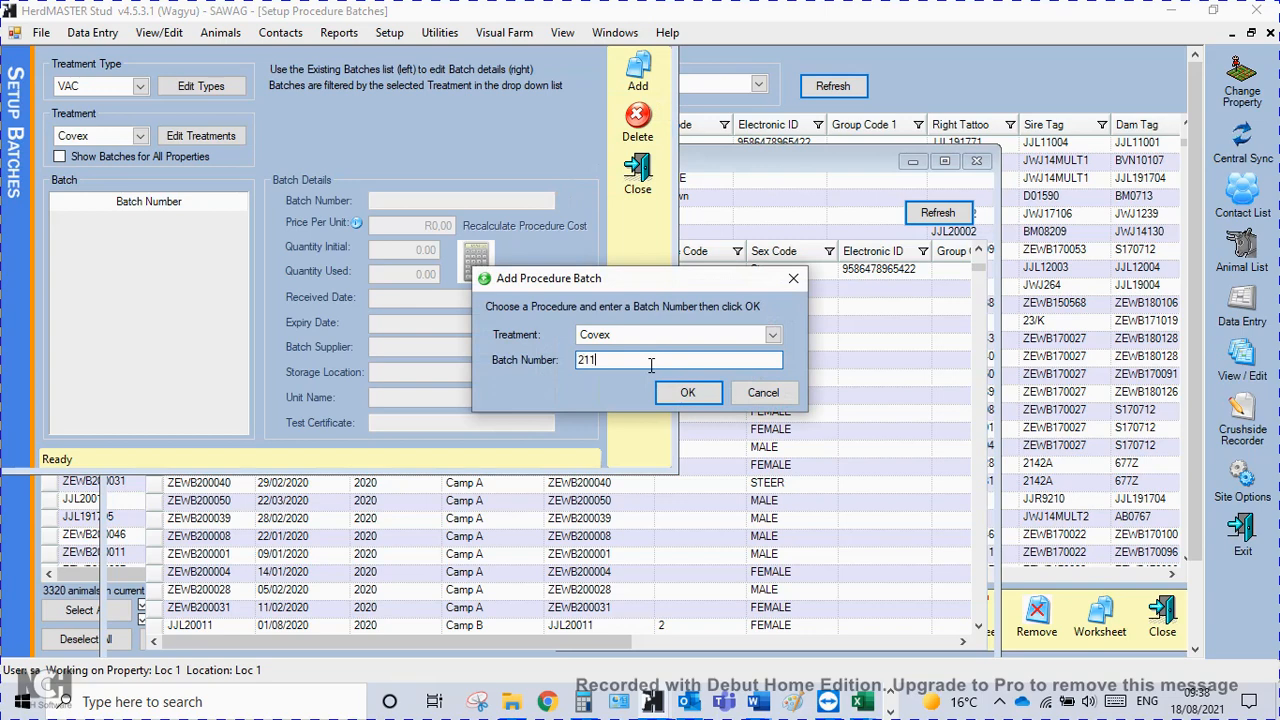
click(688, 392)
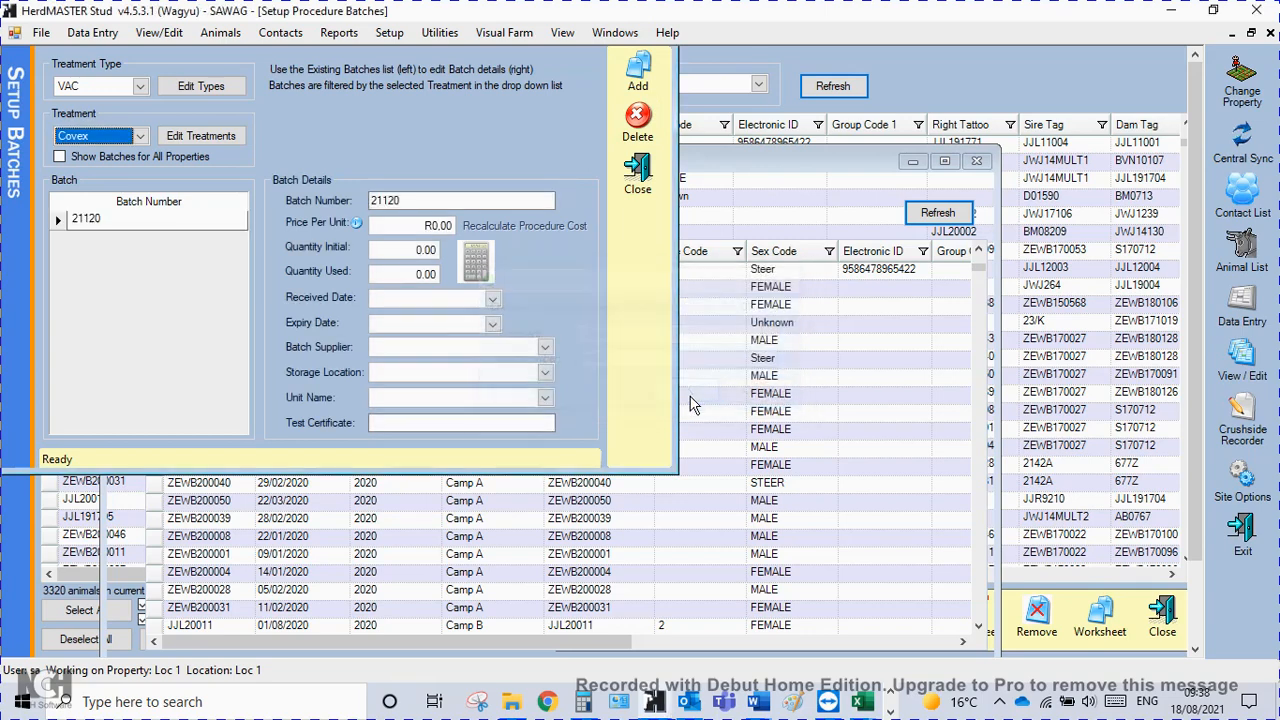
Set batch 21120's initial quantity to 50 and its received date to 01/04/2021.
click(399, 249)
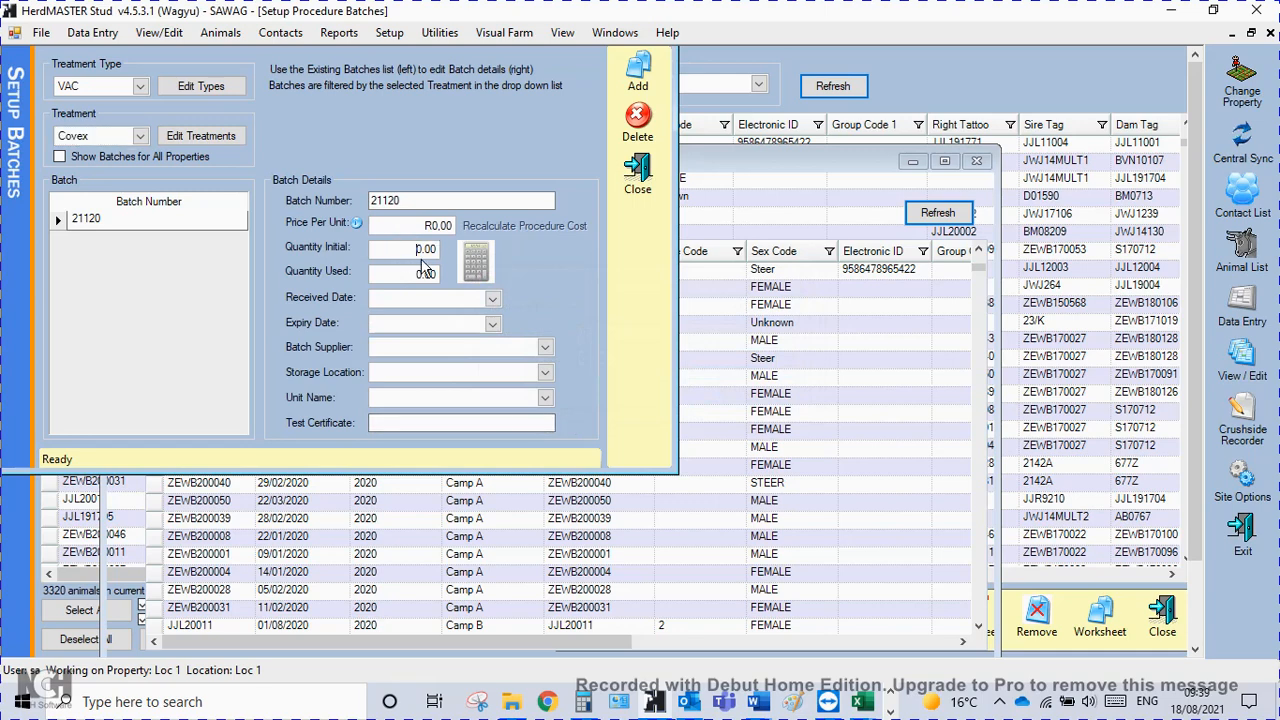
text(5)
click(493, 300)
click(303, 330)
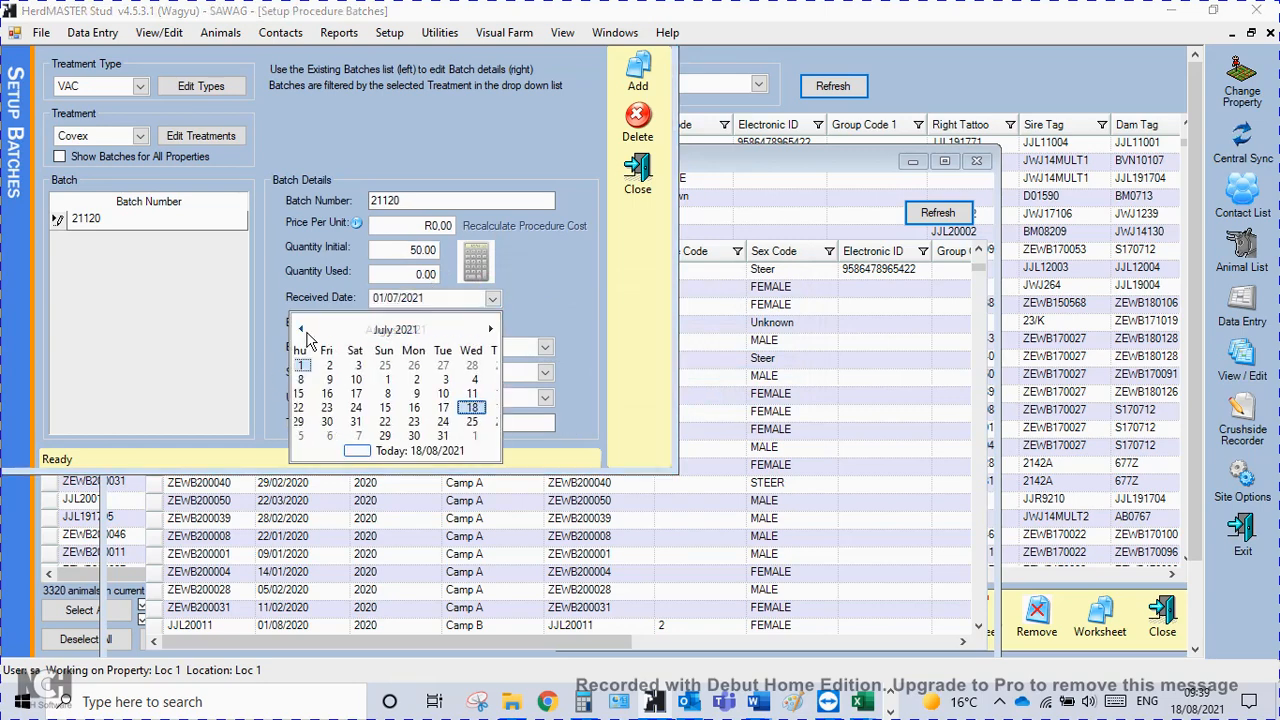
click(303, 330)
click(303, 330)
click(303, 330)
click(428, 367)
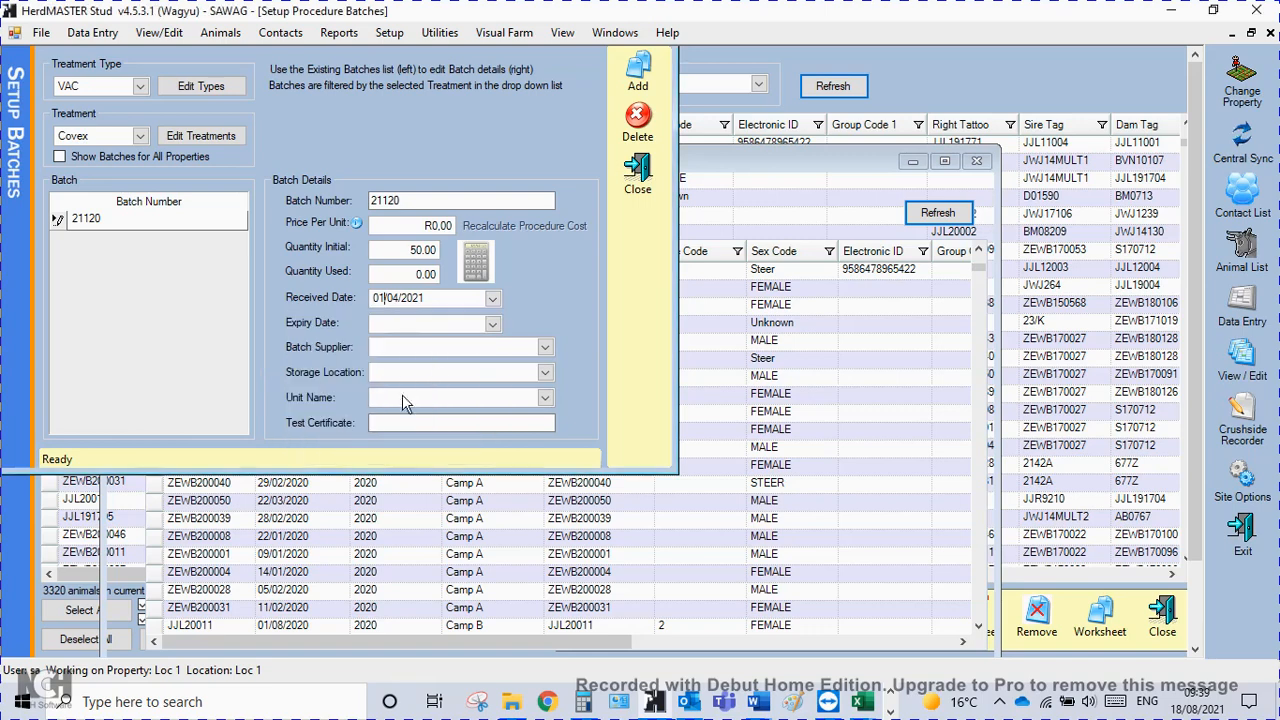
Set the expiry date of batch 21120 to 30/11/2021.
click(493, 324)
click(490, 355)
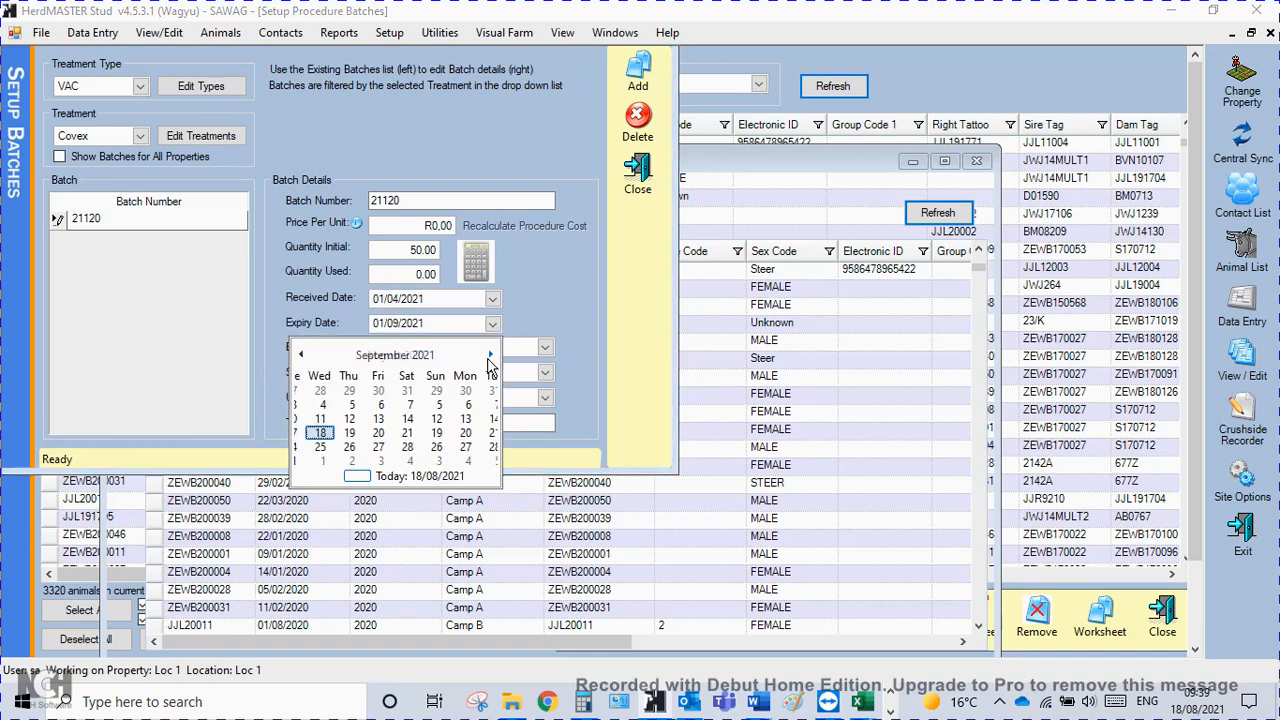
click(490, 355)
click(490, 355)
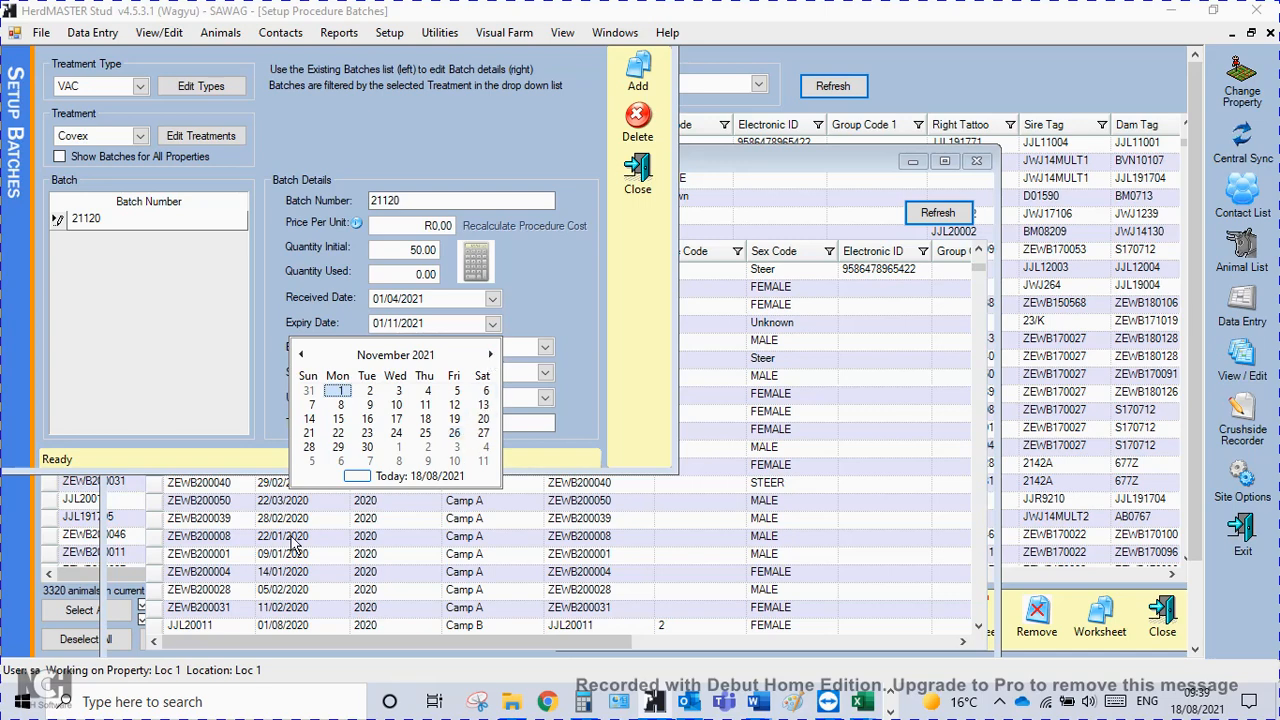
click(367, 447)
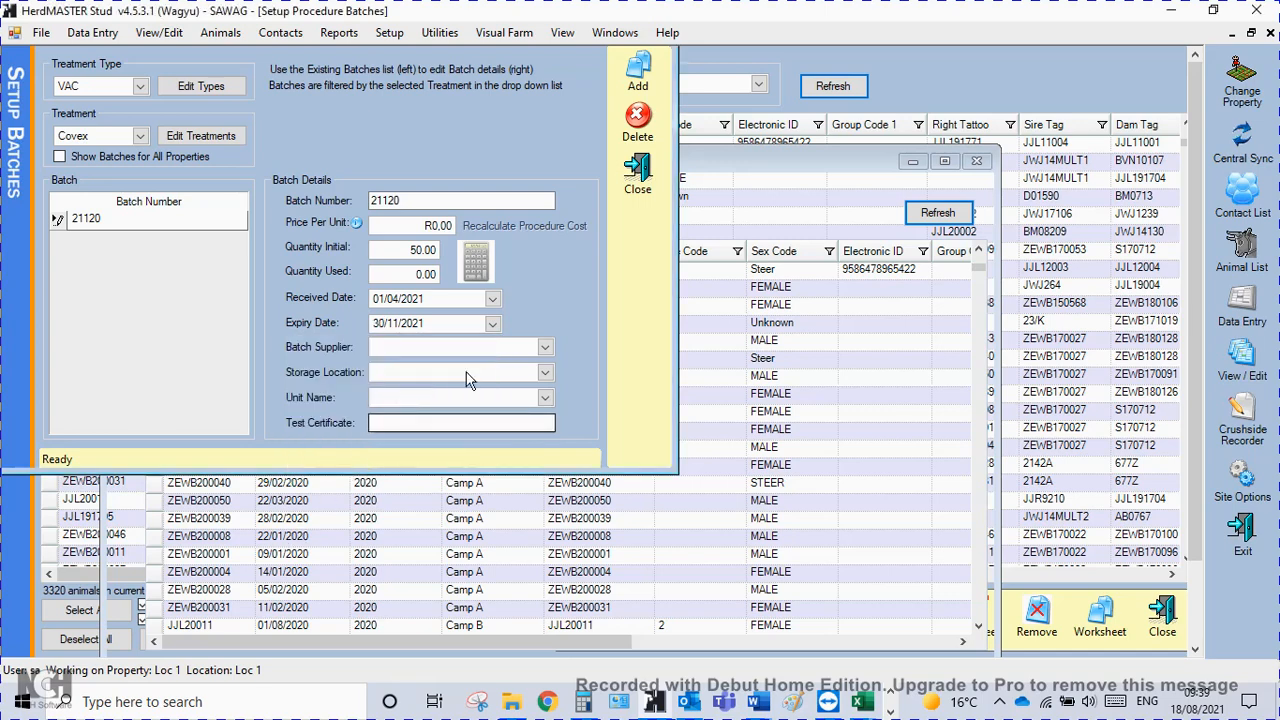
Review the batch supplier and storage location choices, leave both blank, and set the unit name to Millilitres.
click(545, 347)
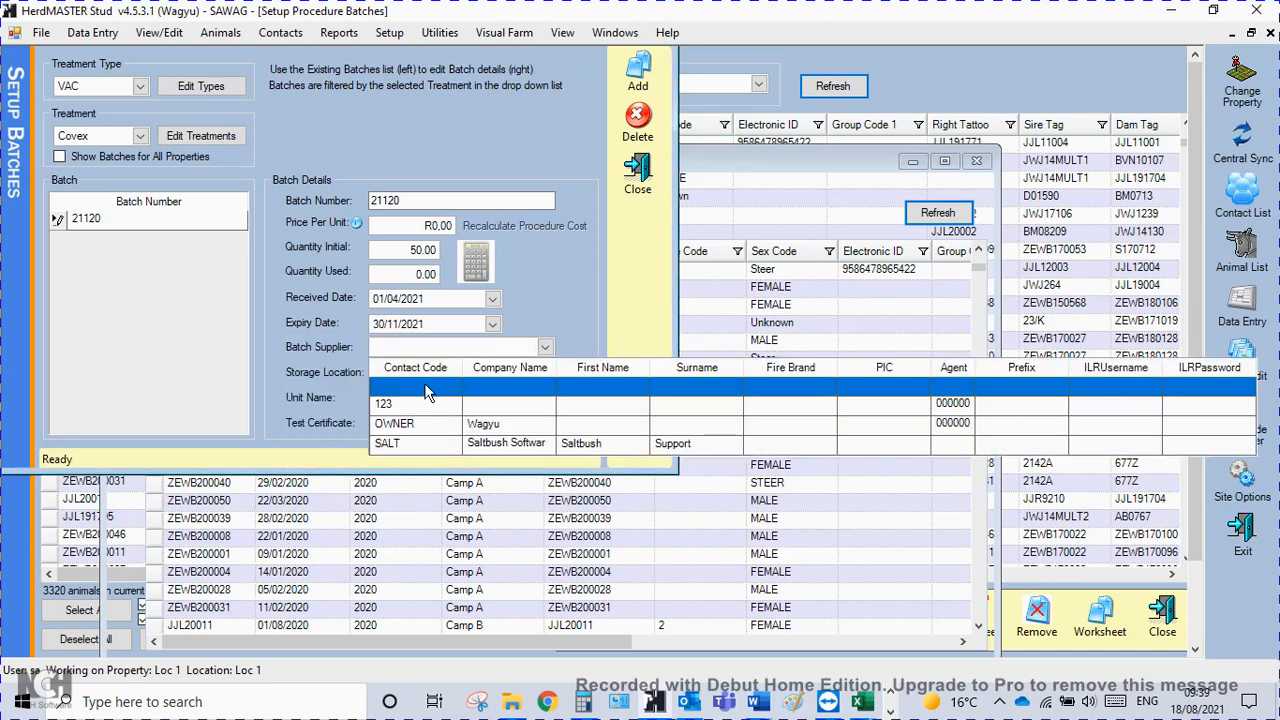
click(487, 345)
click(545, 373)
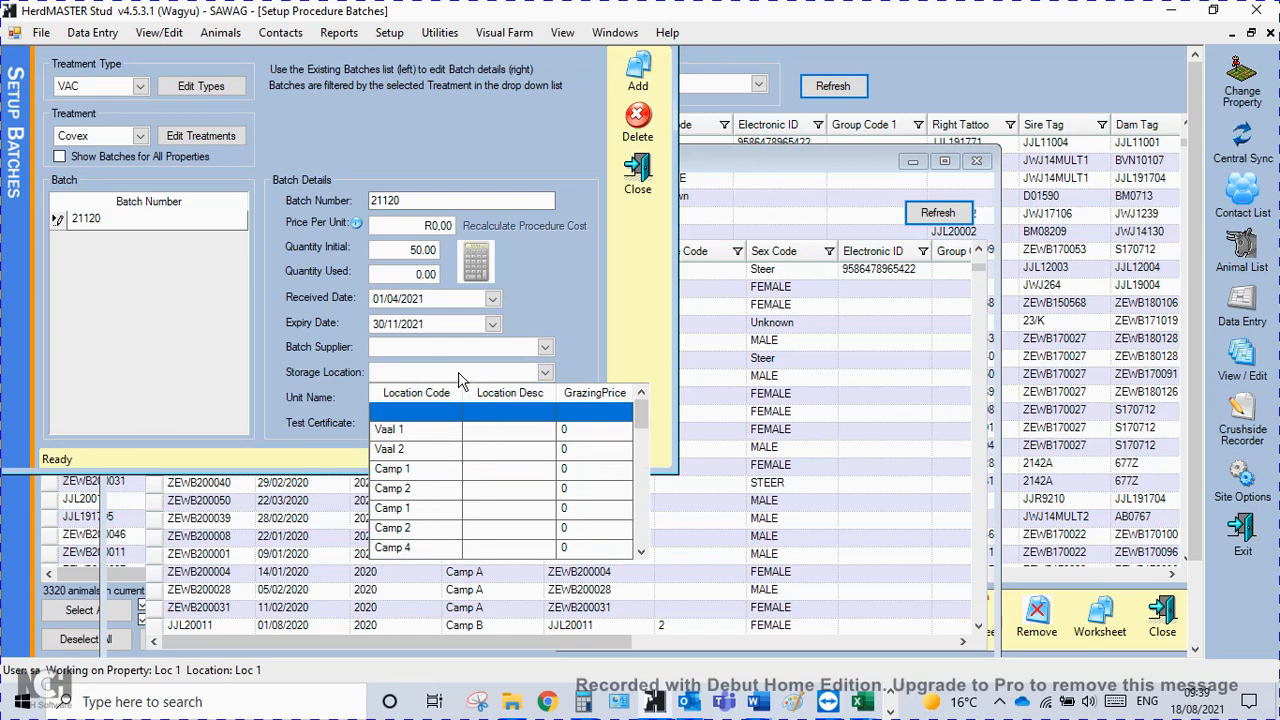
click(427, 412)
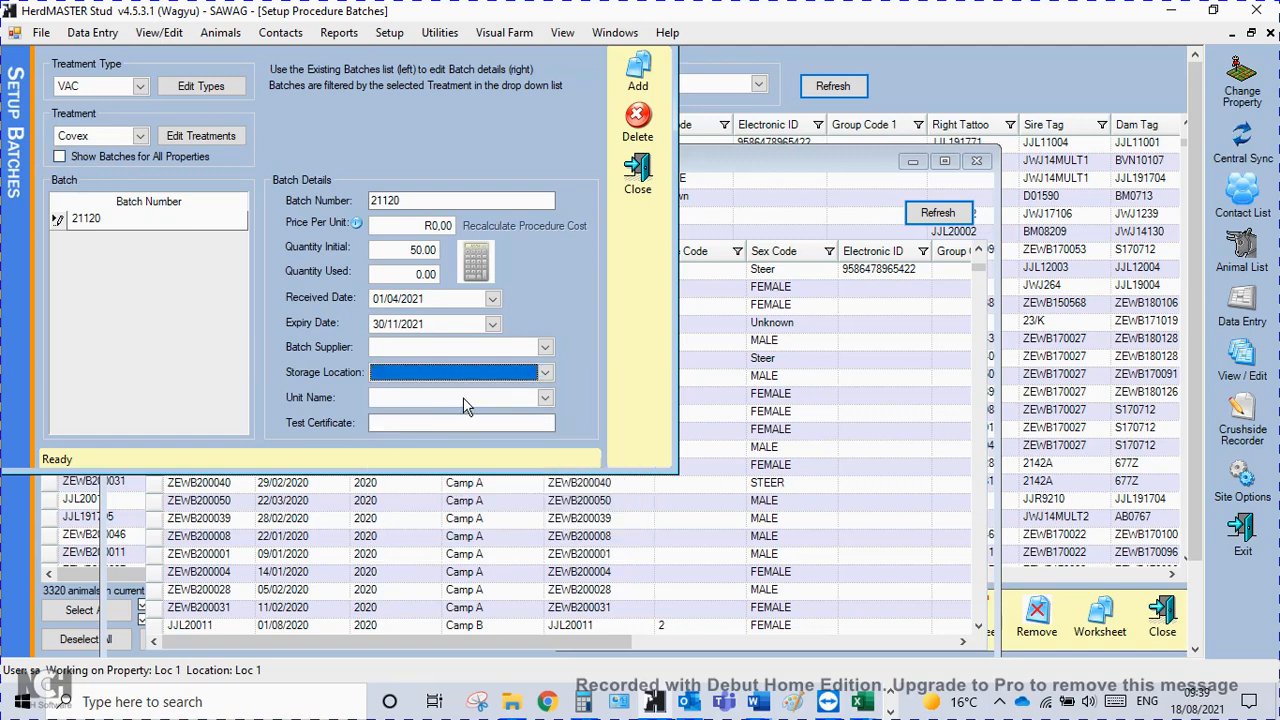
click(544, 397)
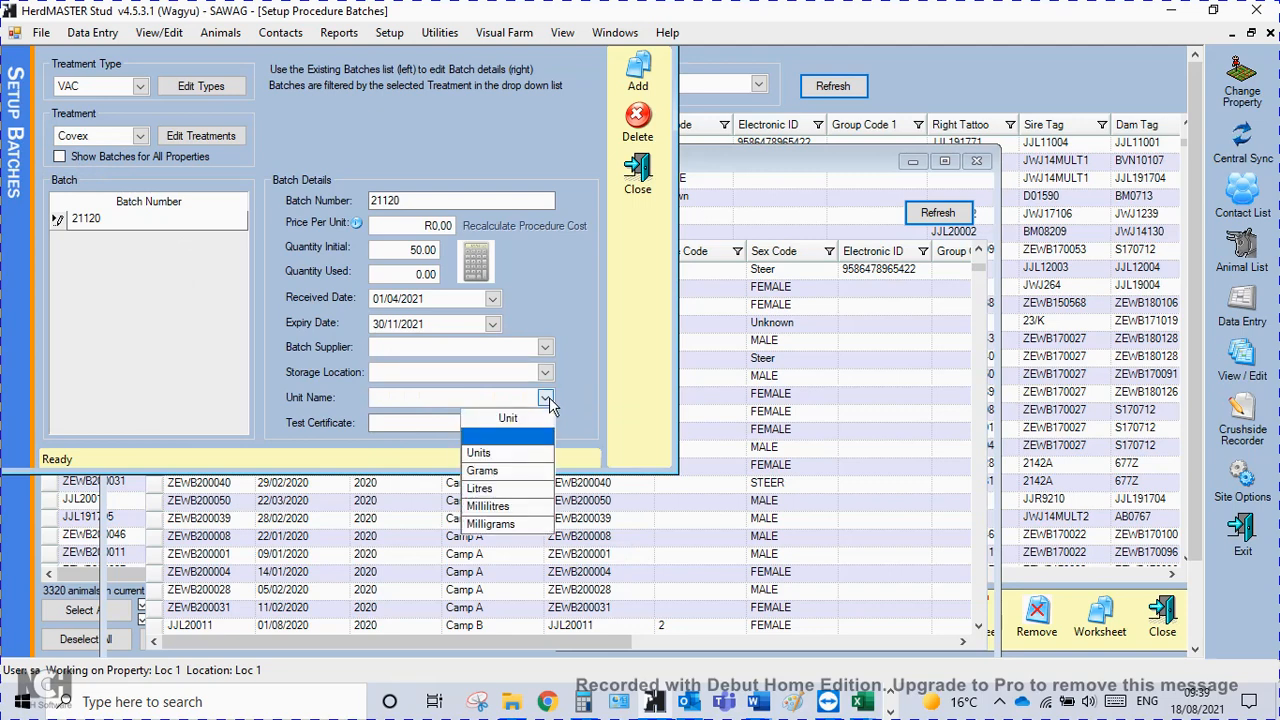
click(502, 510)
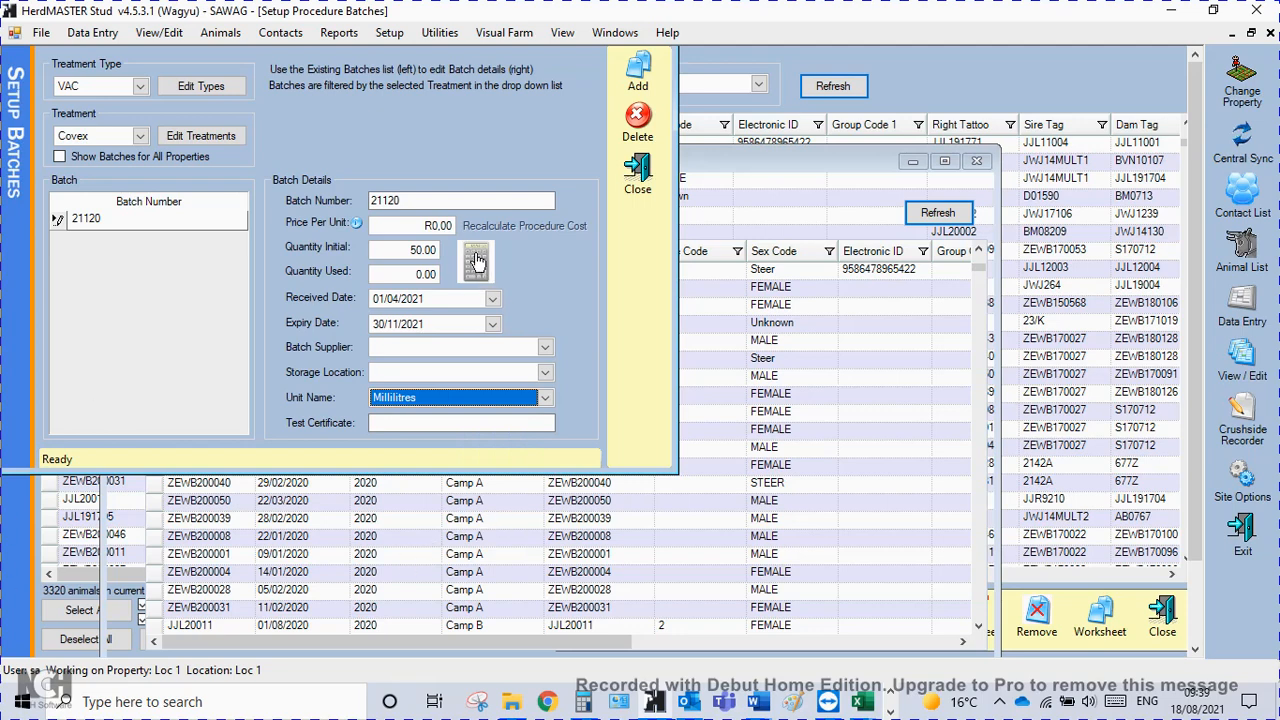
Set the batch price per unit to R 10.00, then close the batch setup and refresh the animal list.
click(432, 226)
text(1)
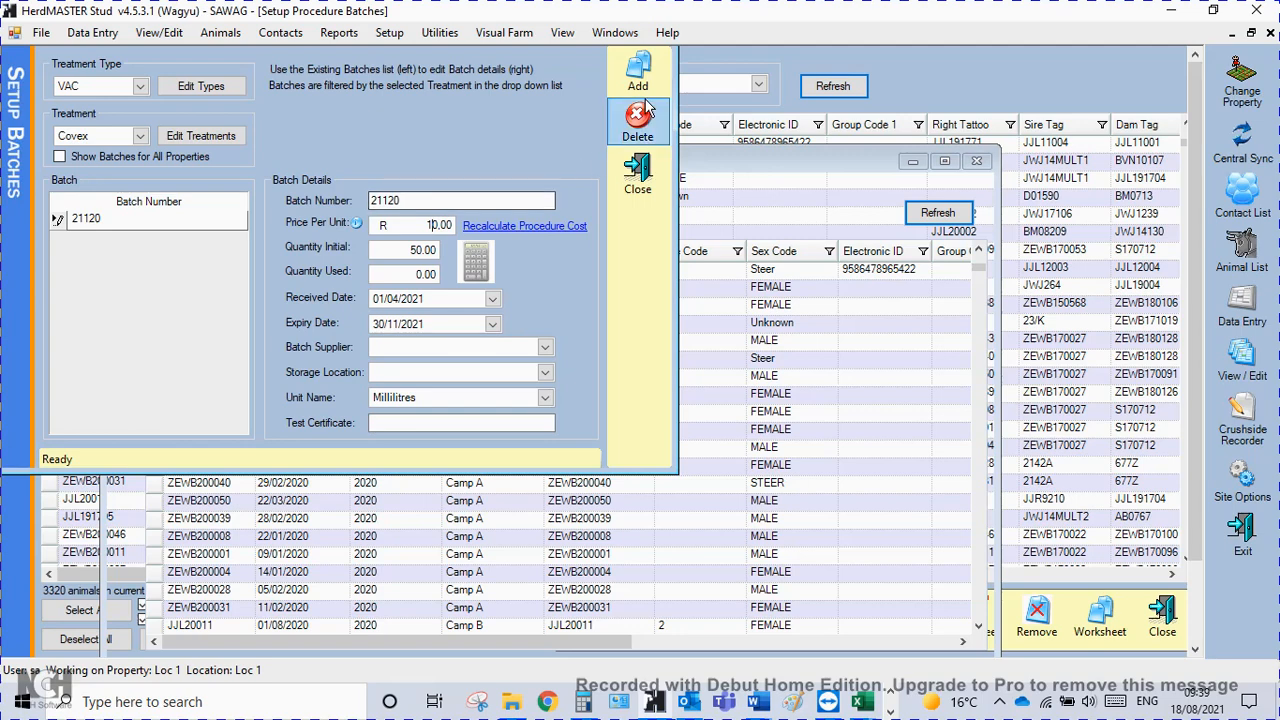
click(618, 192)
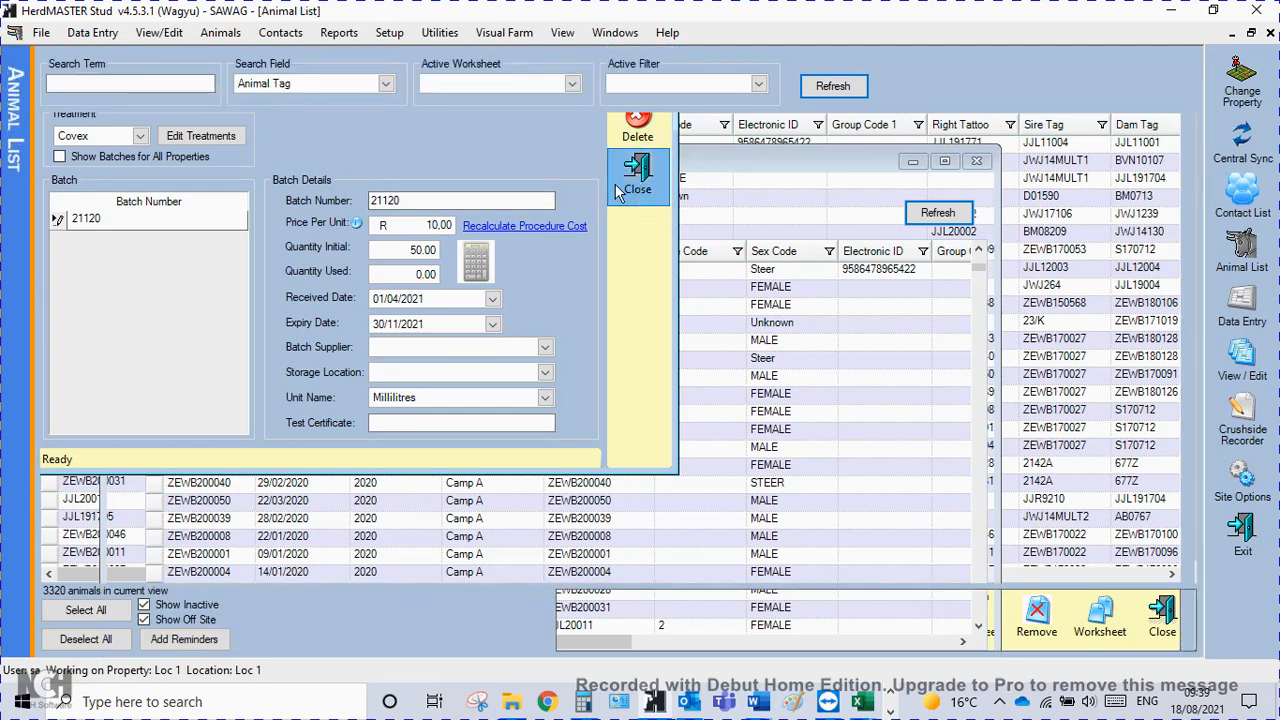
click(835, 88)
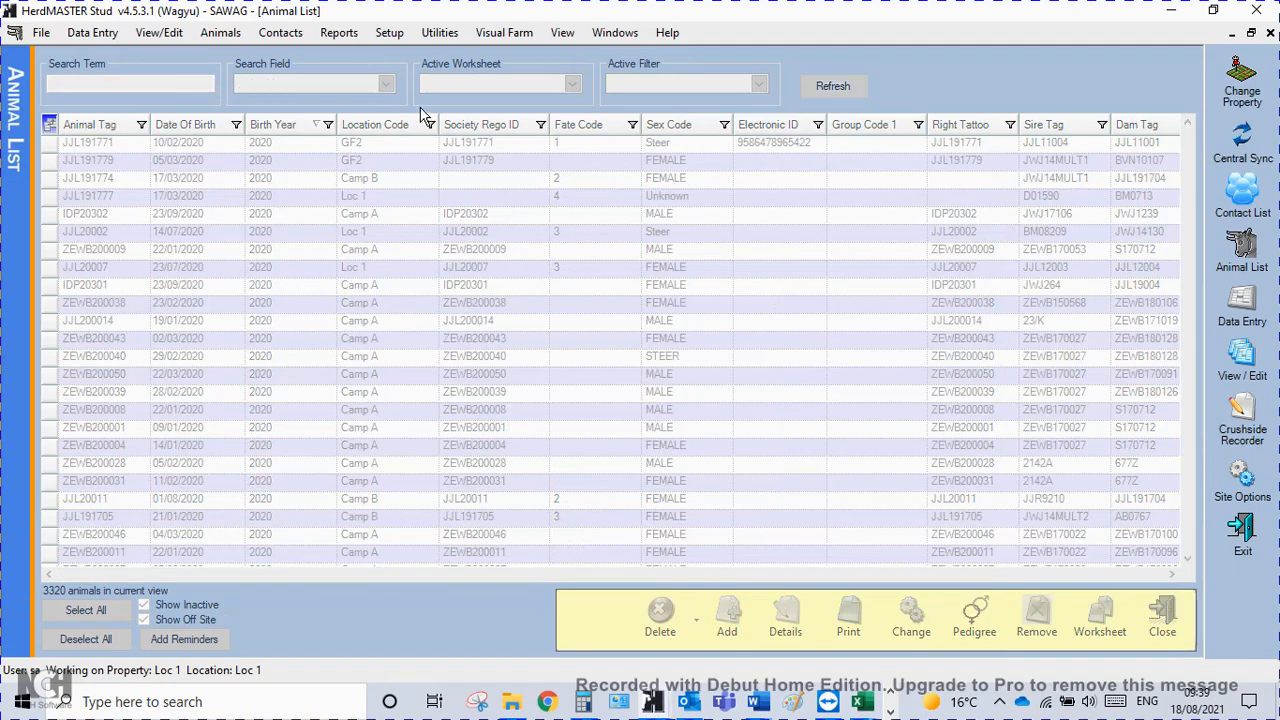
Start the Universal File Import Utility and add a new import template named Training procedure.
mouse_move(860, 703)
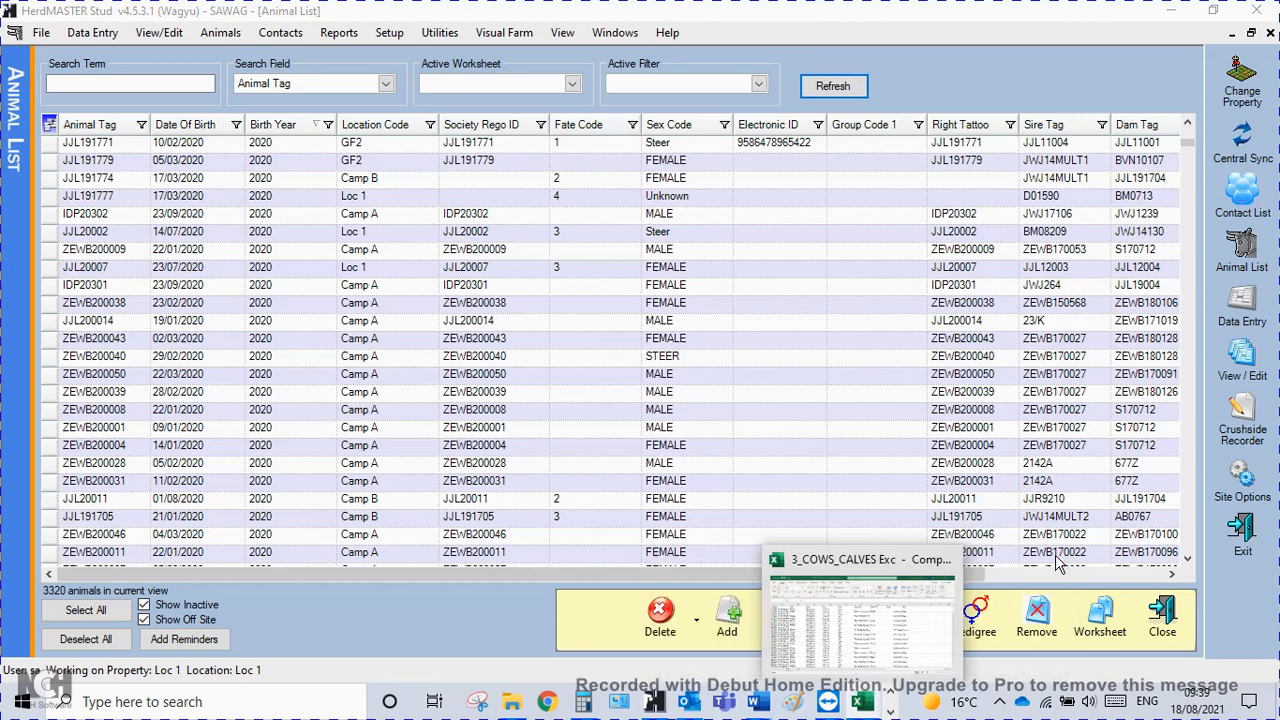
click(798, 377)
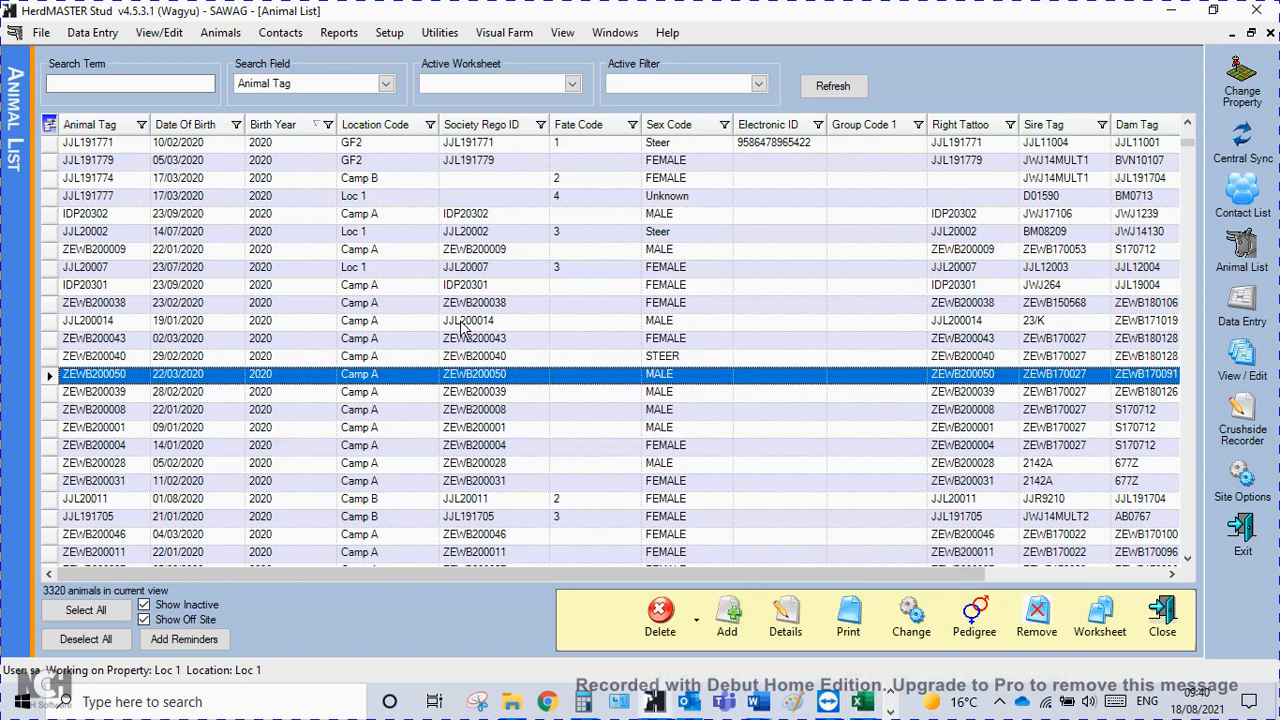
click(439, 32)
mouse_move(571, 120)
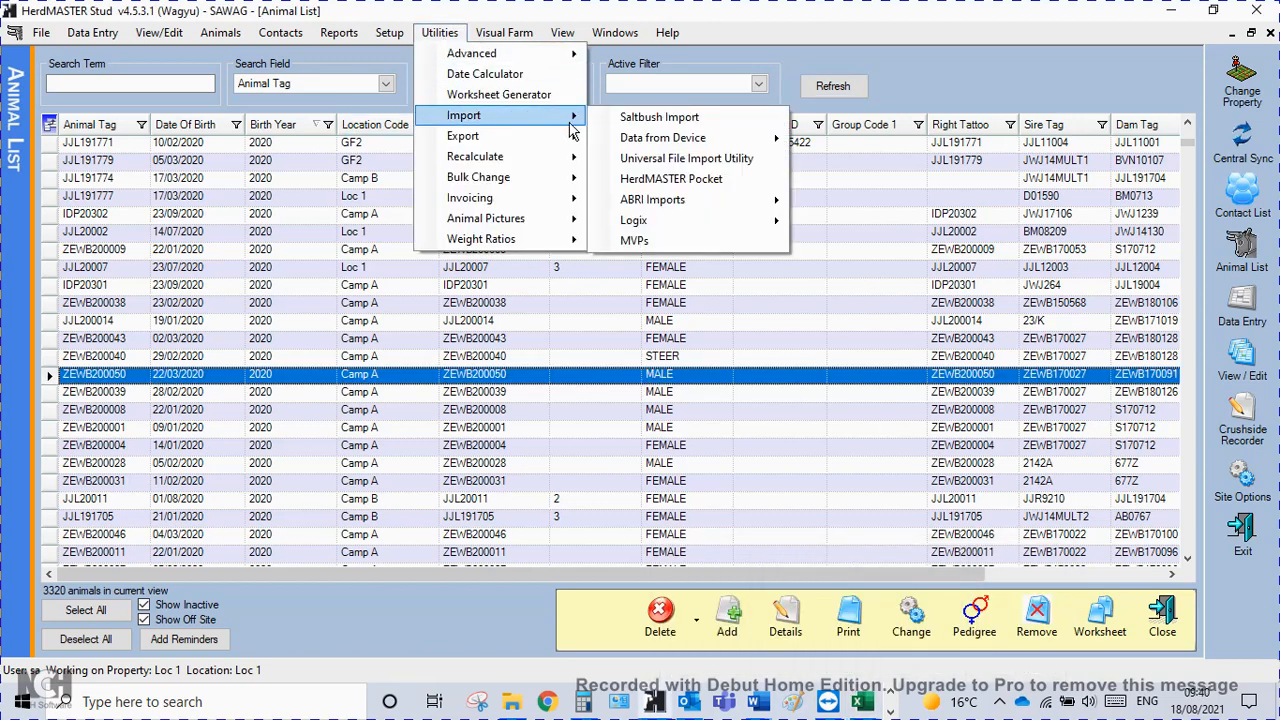
click(654, 162)
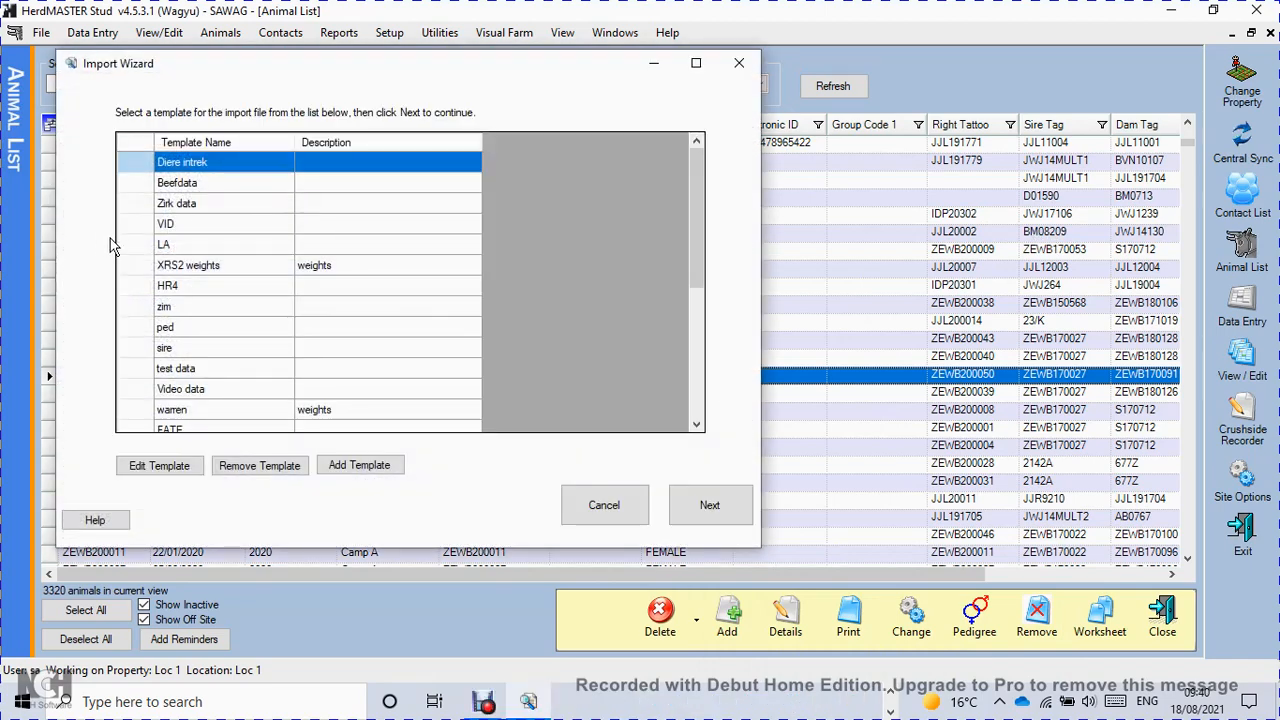
scroll(150, 400, down, 4)
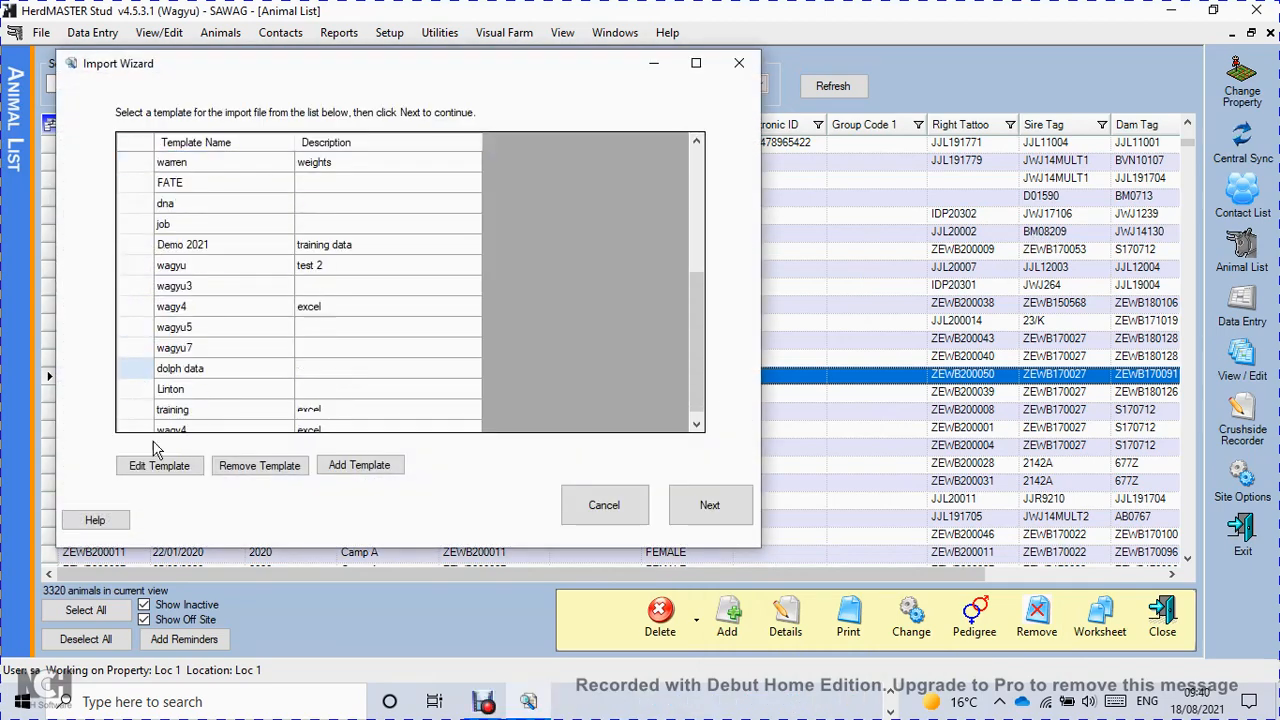
click(363, 468)
text(Tra)
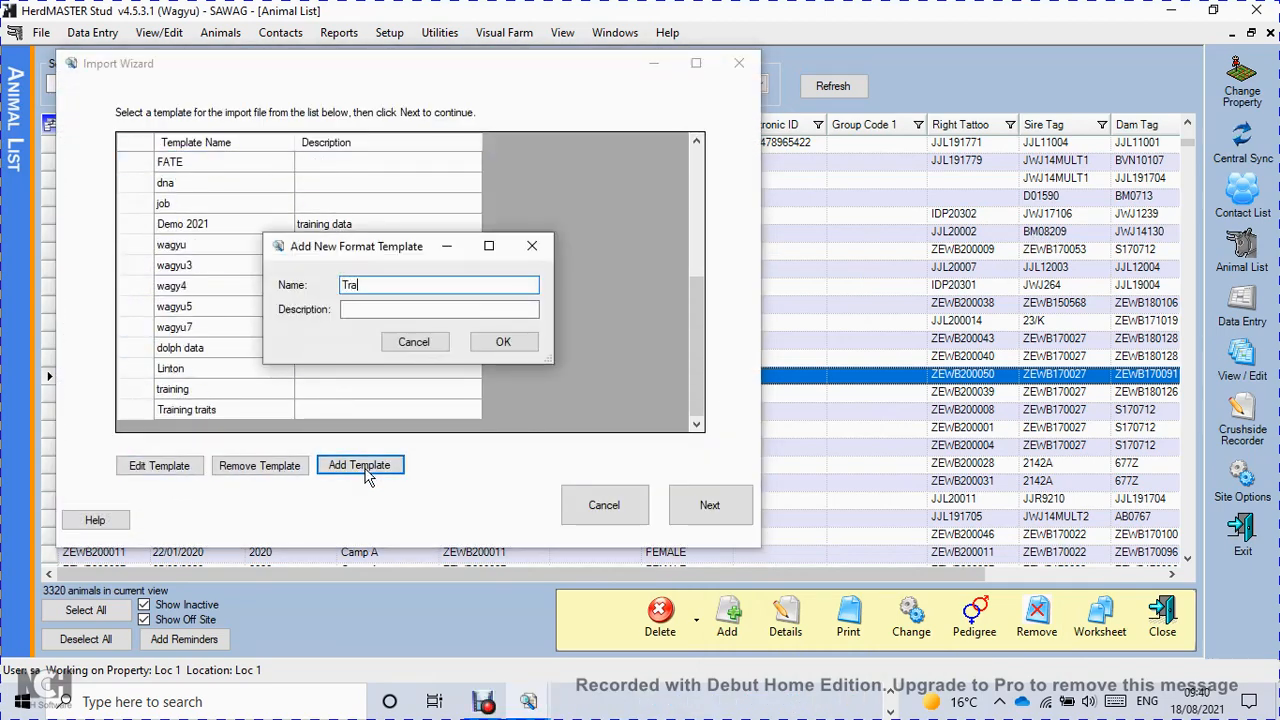
text(ining procedure)
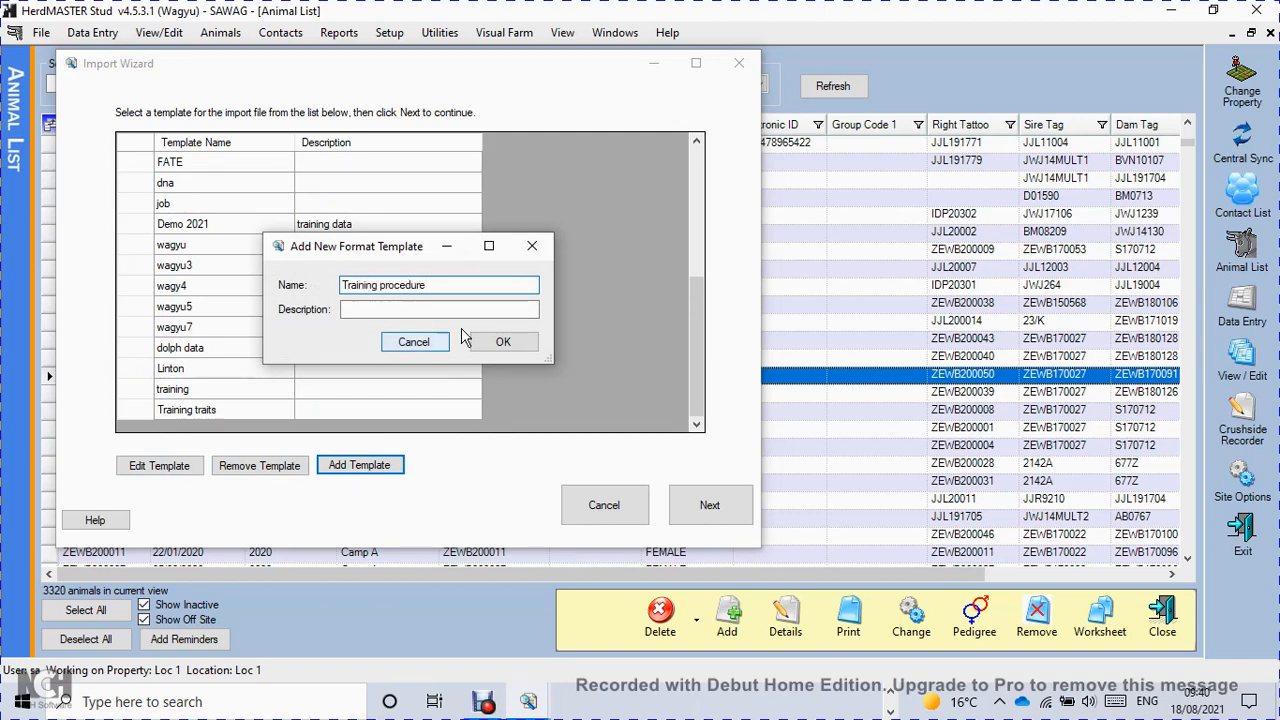
click(500, 343)
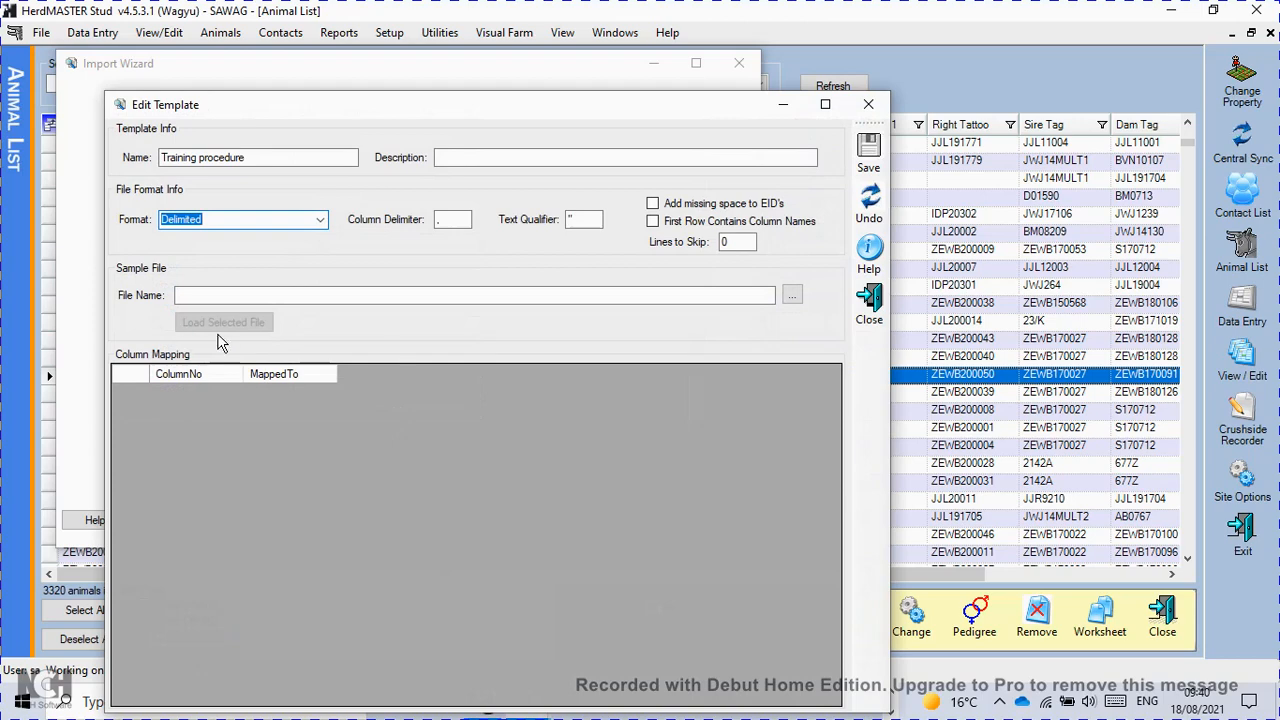
Load the Training data procedure Excel file as the template's sample file.
click(792, 296)
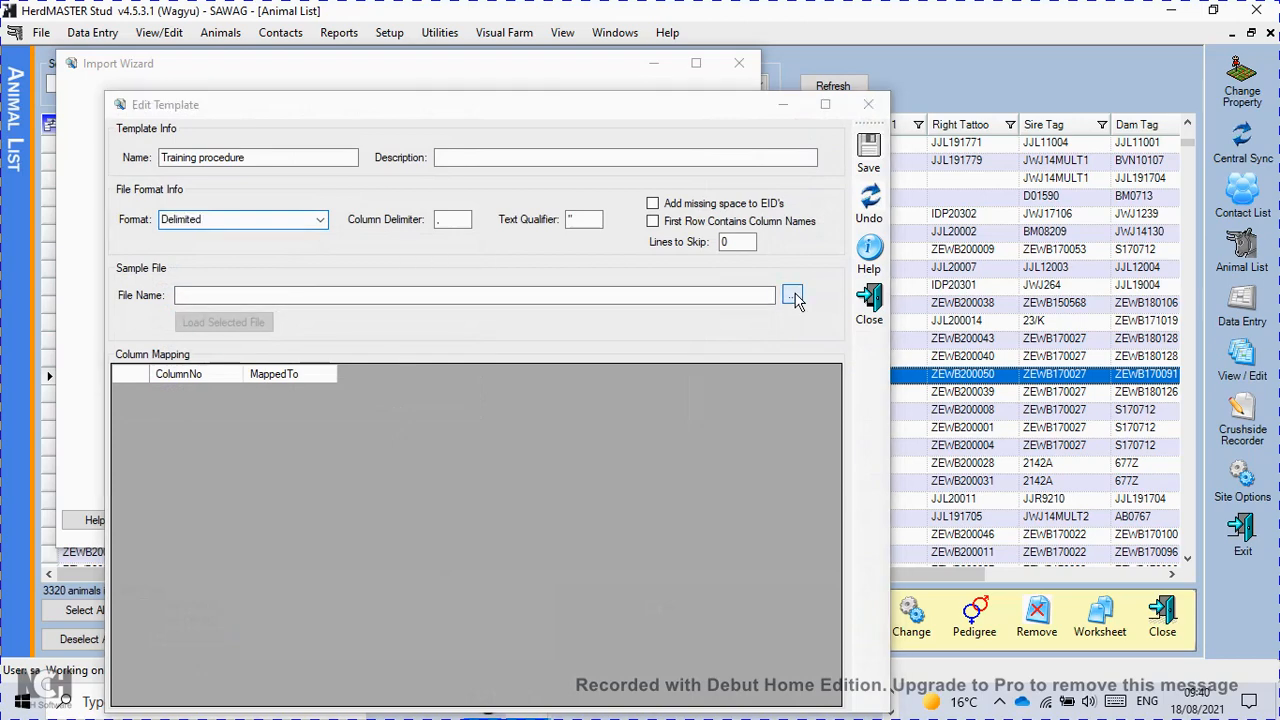
click(438, 262)
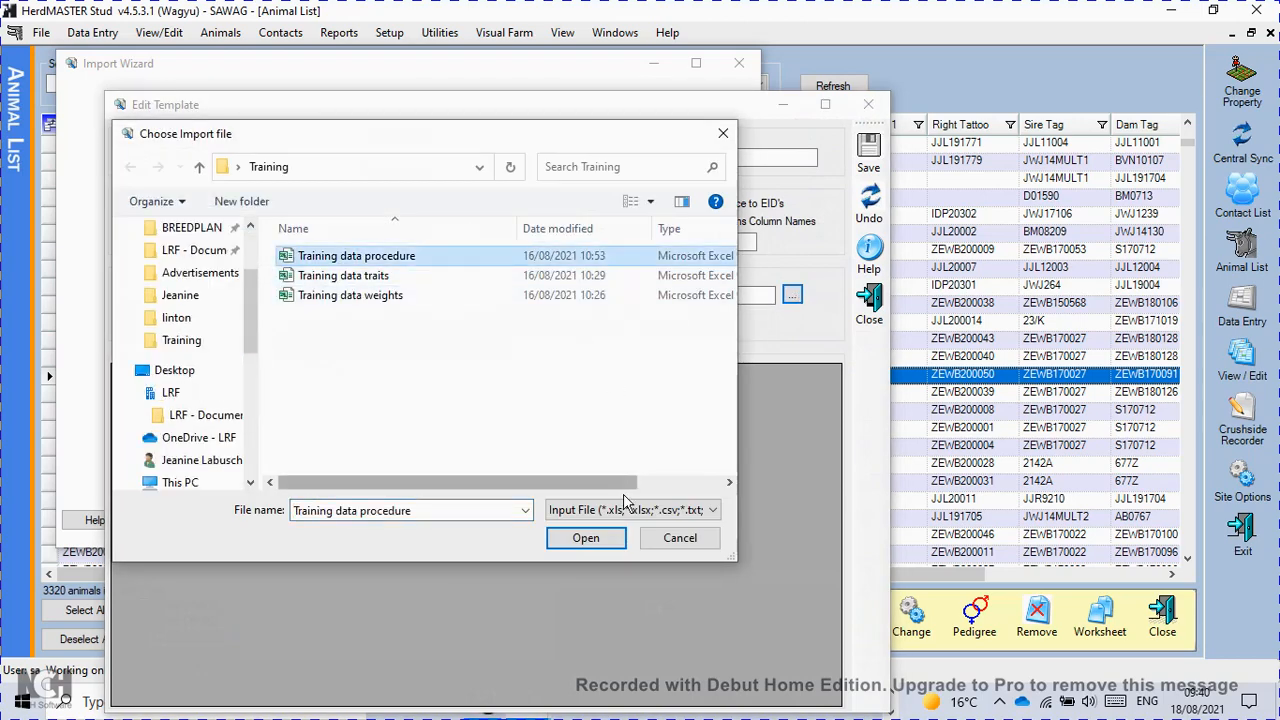
click(586, 537)
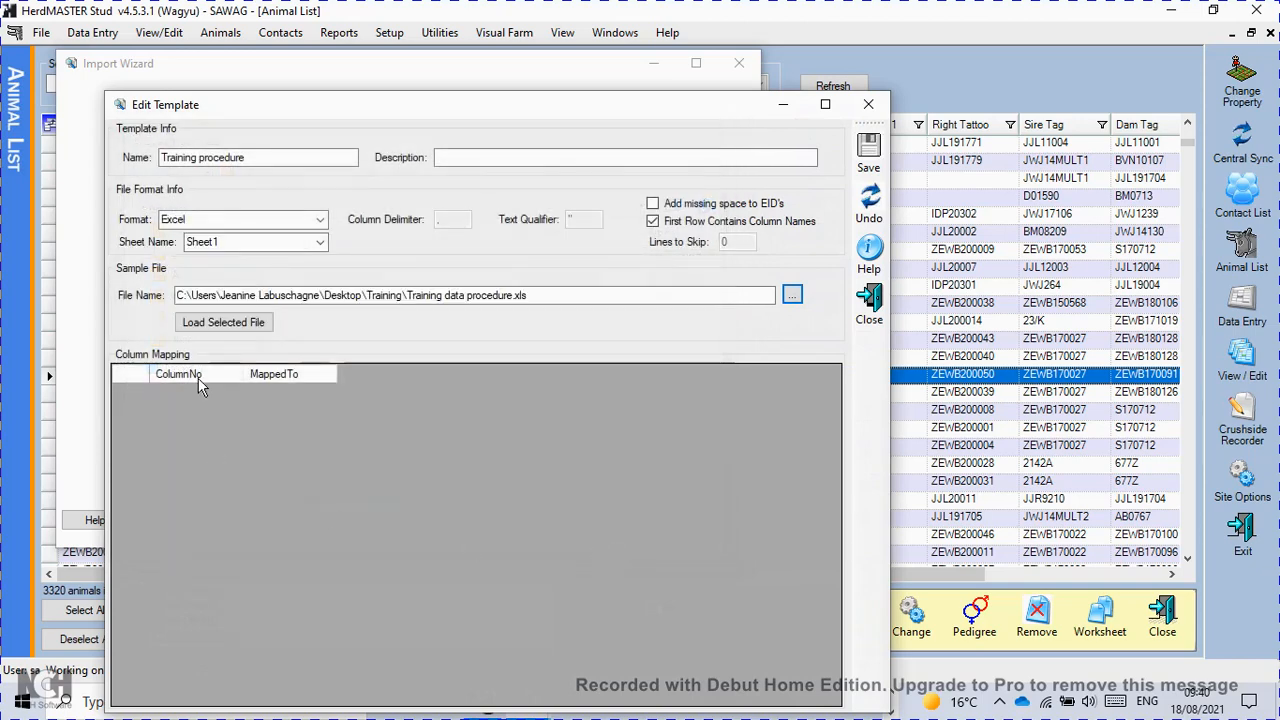
click(230, 324)
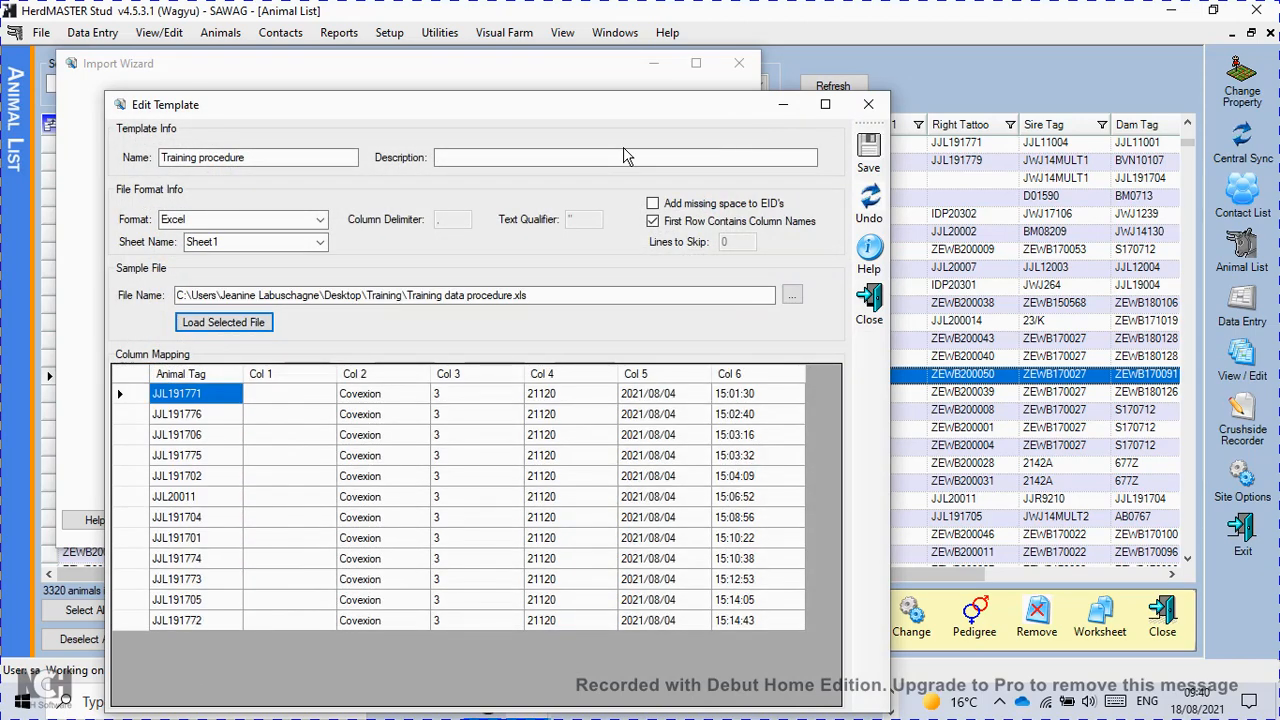
Map the animal tag column to Animal Tag and the Covexion column to Treatment 1 of Procedure 1.
click(208, 375)
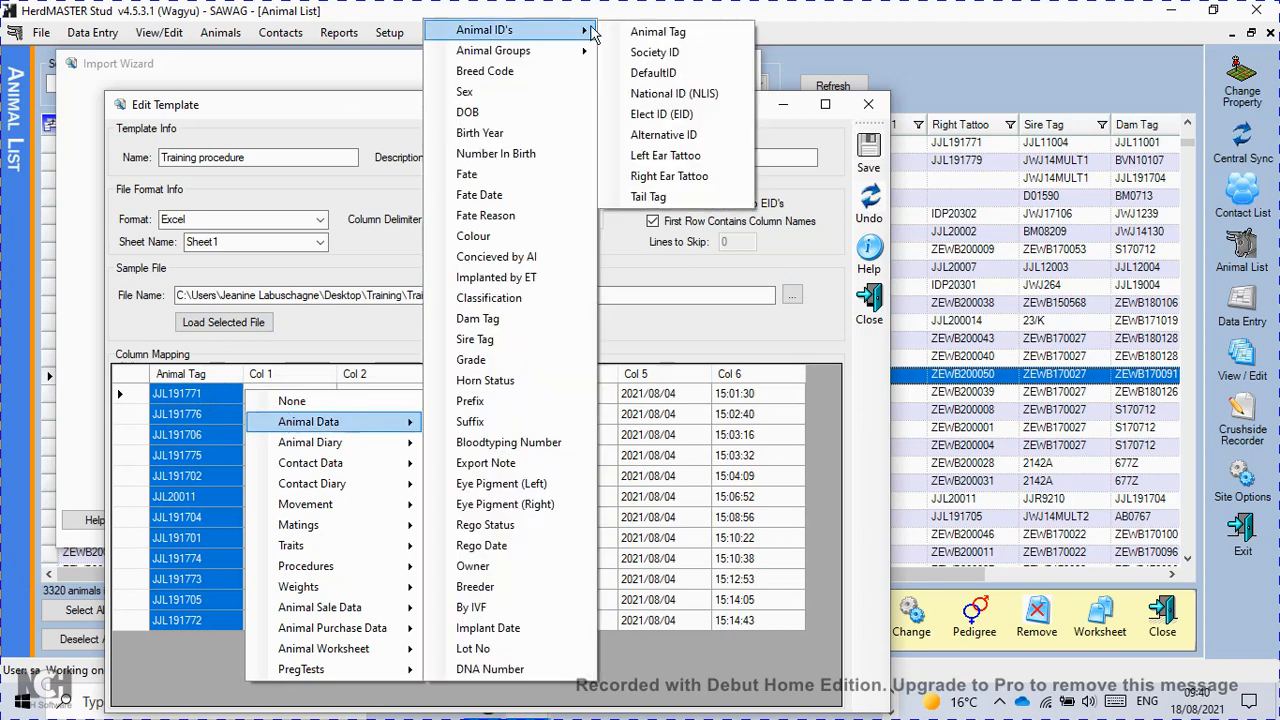
click(343, 243)
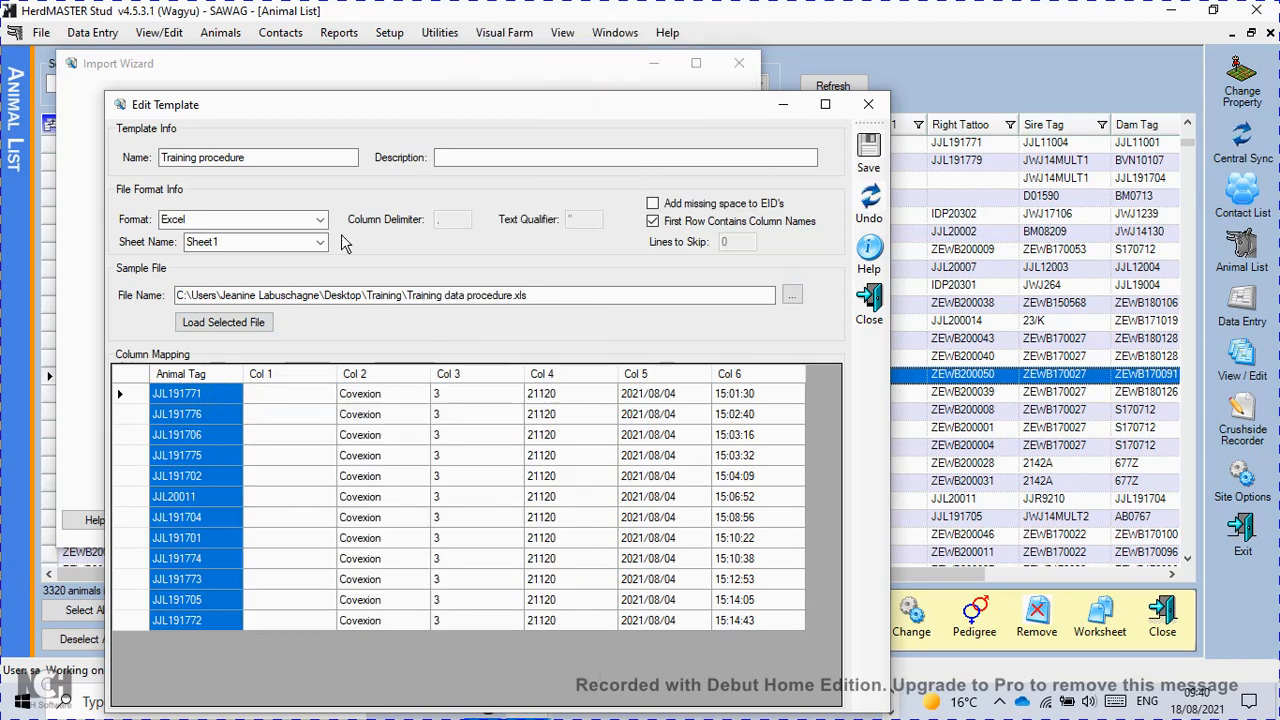
click(405, 380)
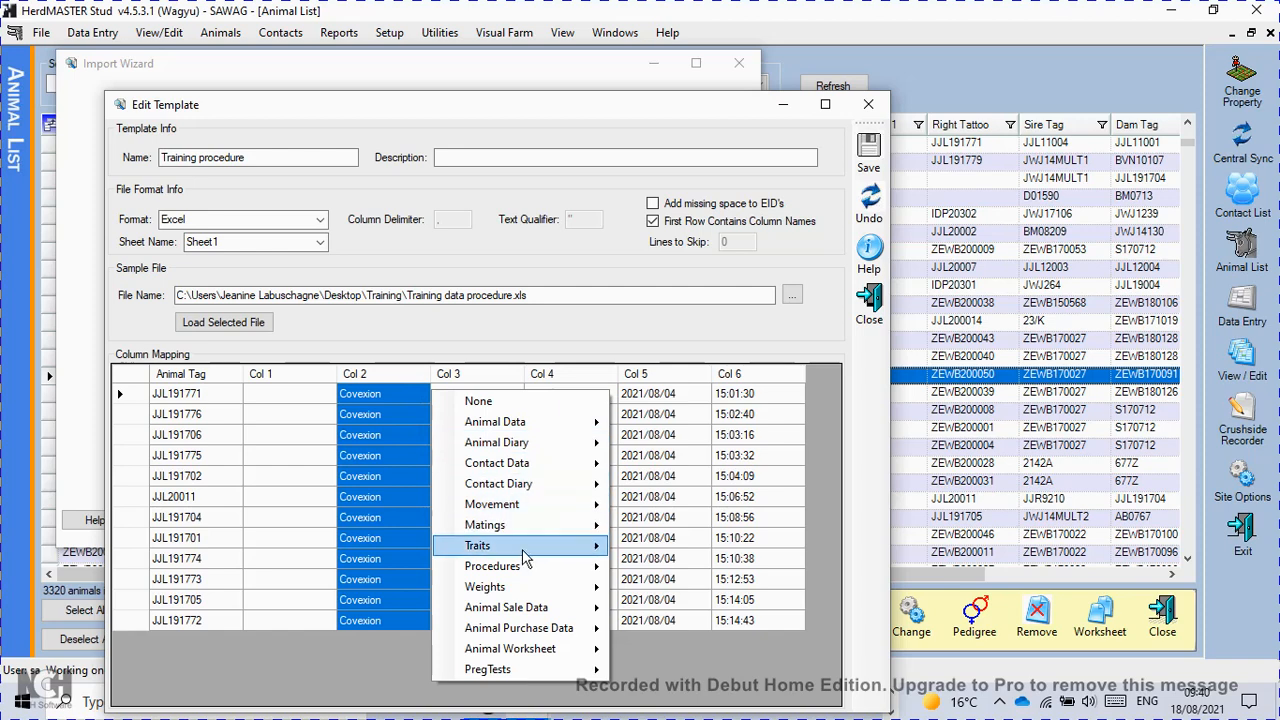
mouse_move(560, 583)
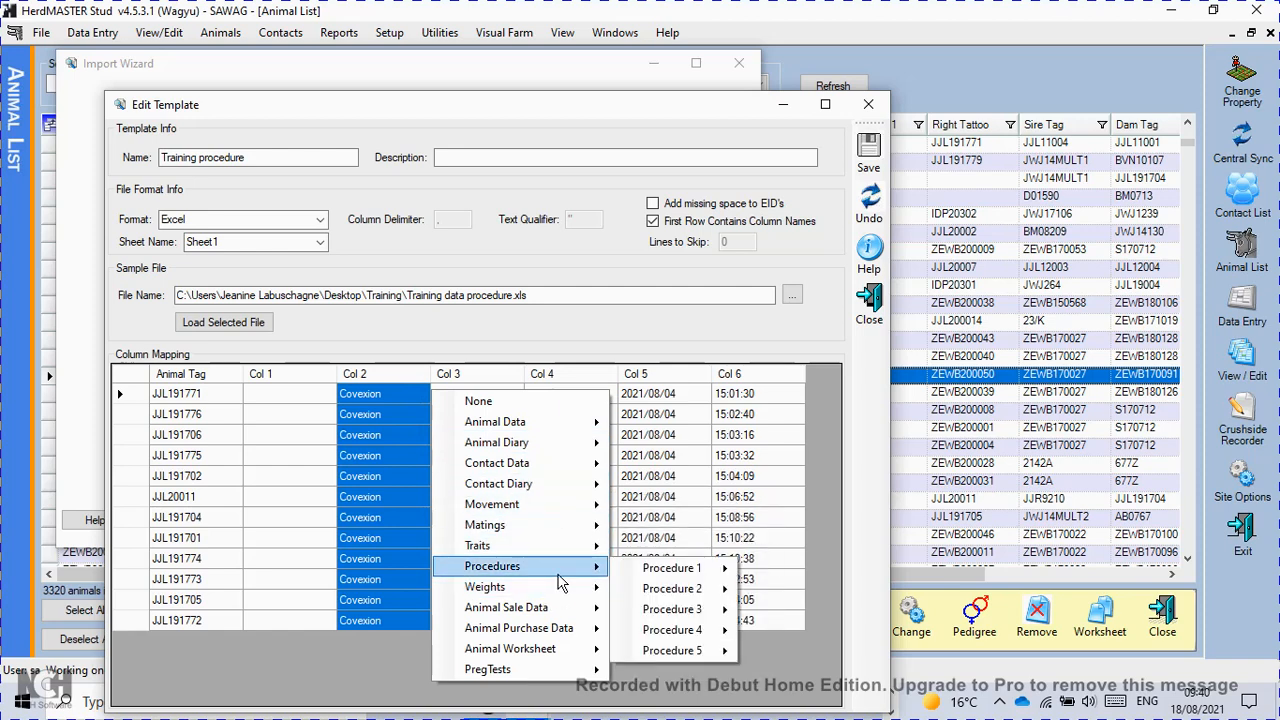
mouse_move(714, 580)
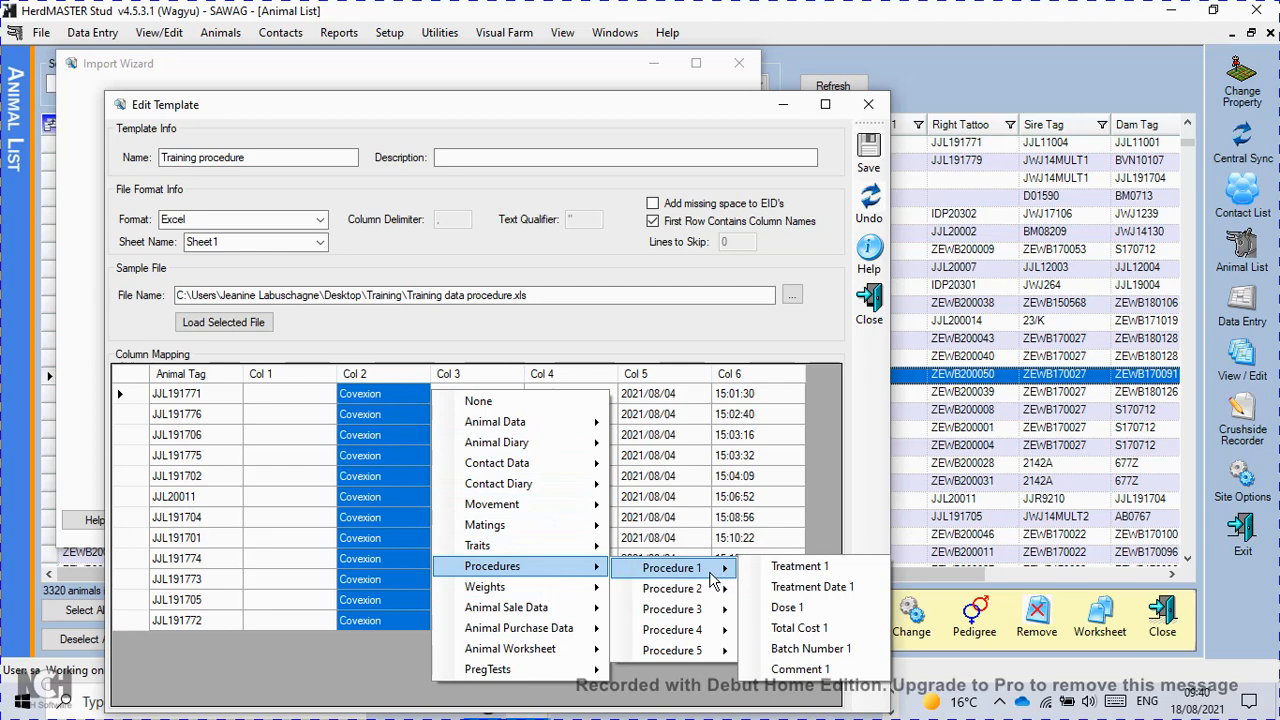
click(843, 577)
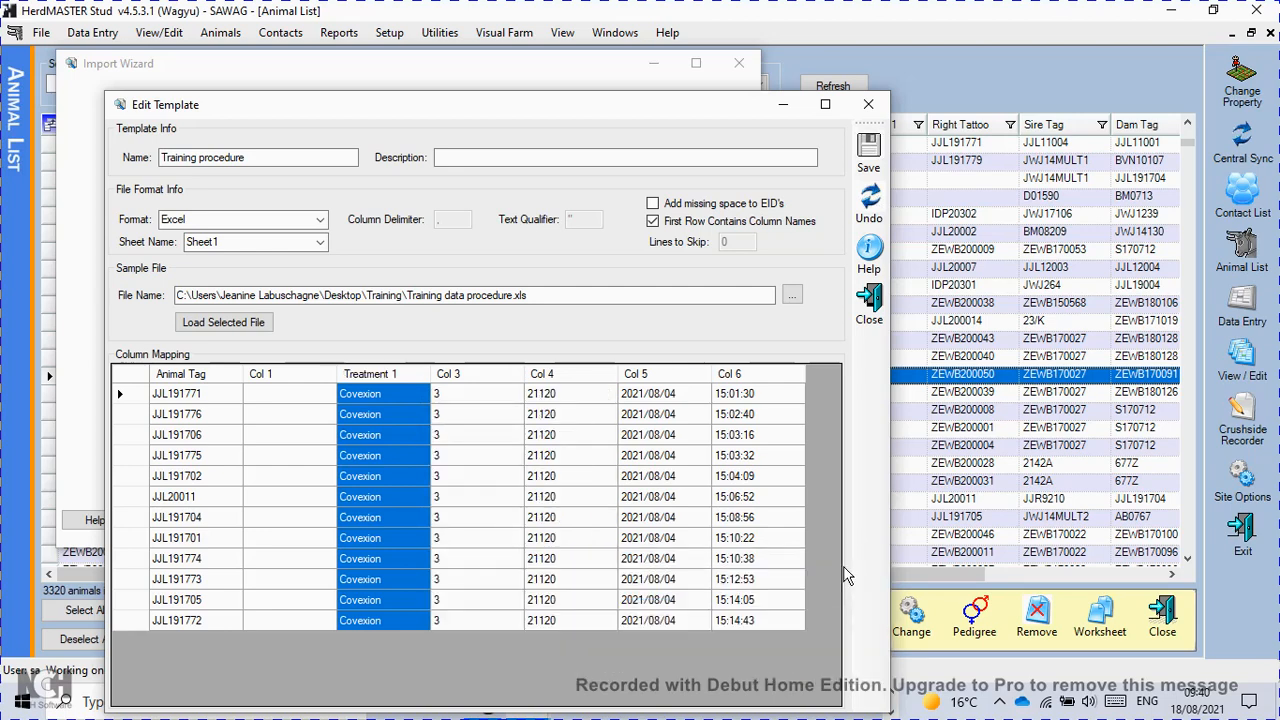
Map Col 3 to Dose 1 and Col 4 to Batch Number 1 of Procedure 1.
click(507, 380)
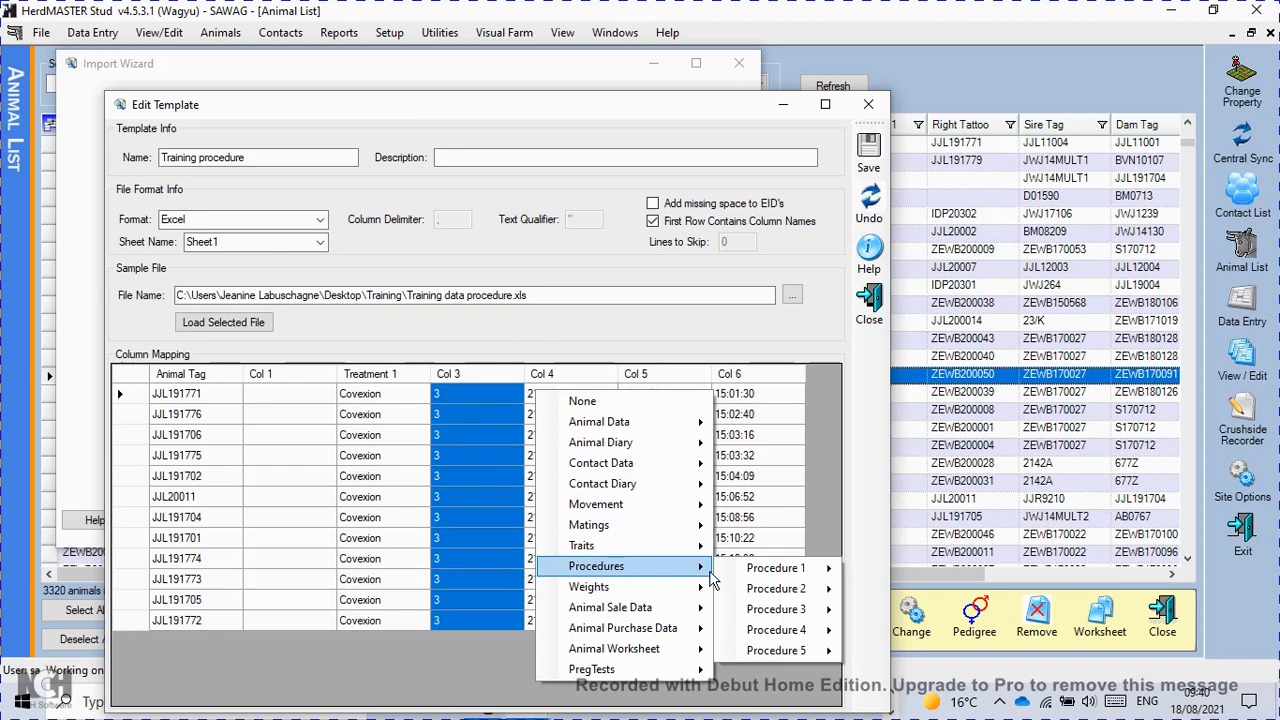
mouse_move(760, 568)
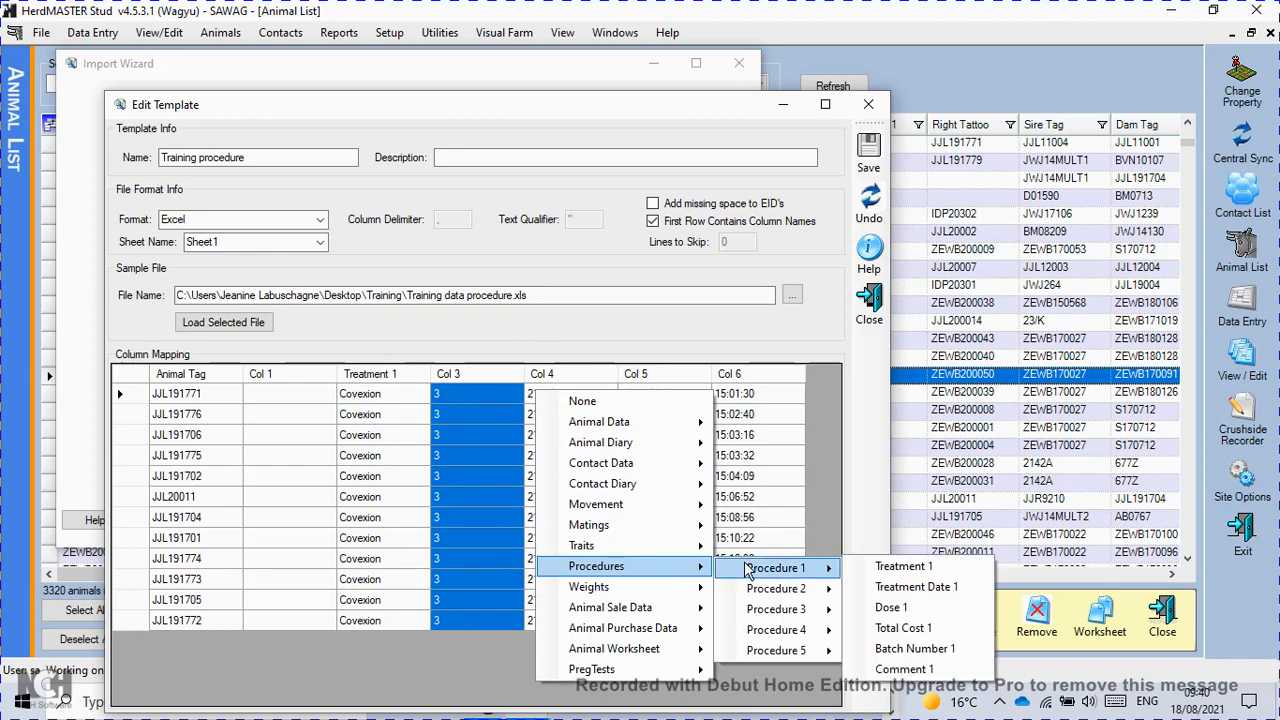
click(890, 608)
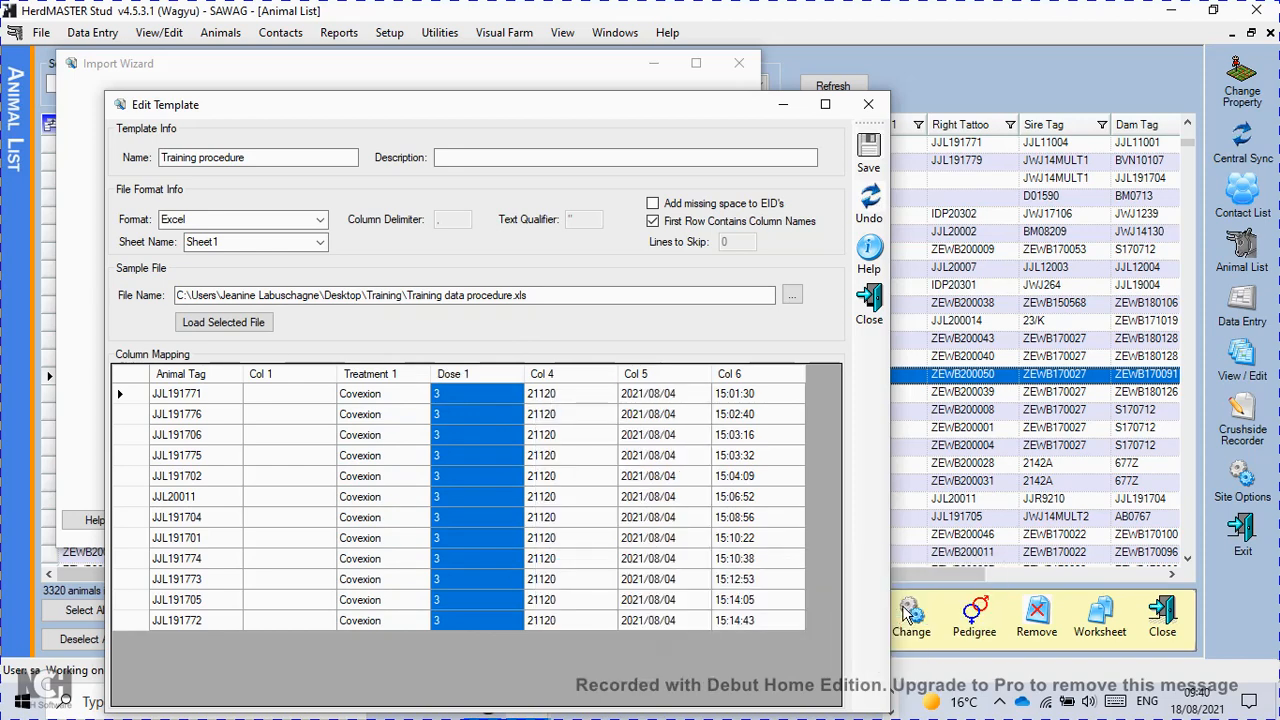
click(591, 380)
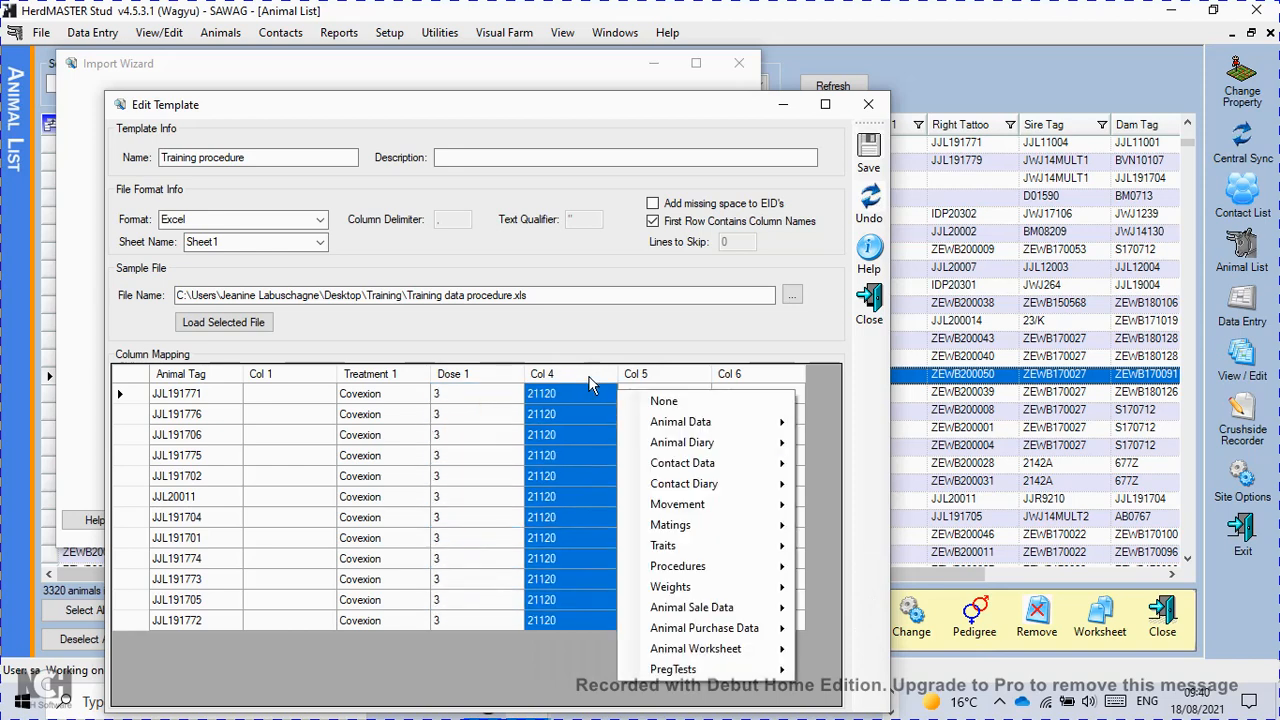
mouse_move(843, 570)
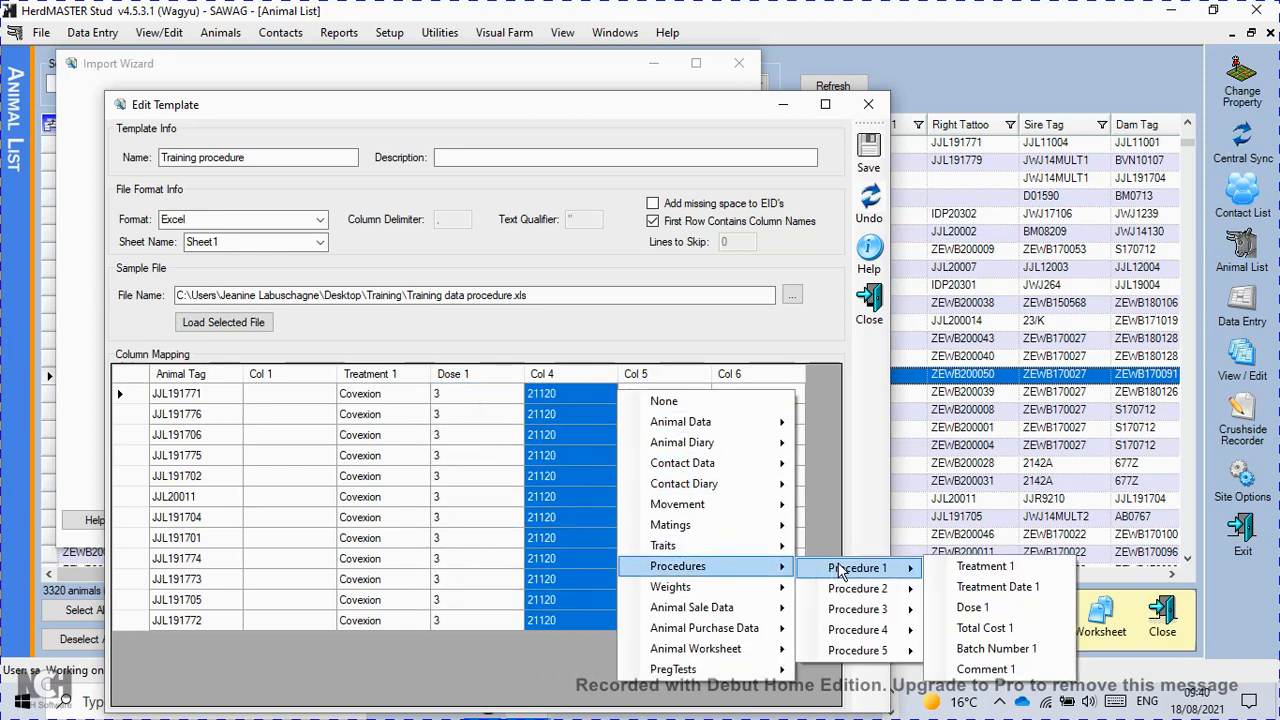
click(983, 649)
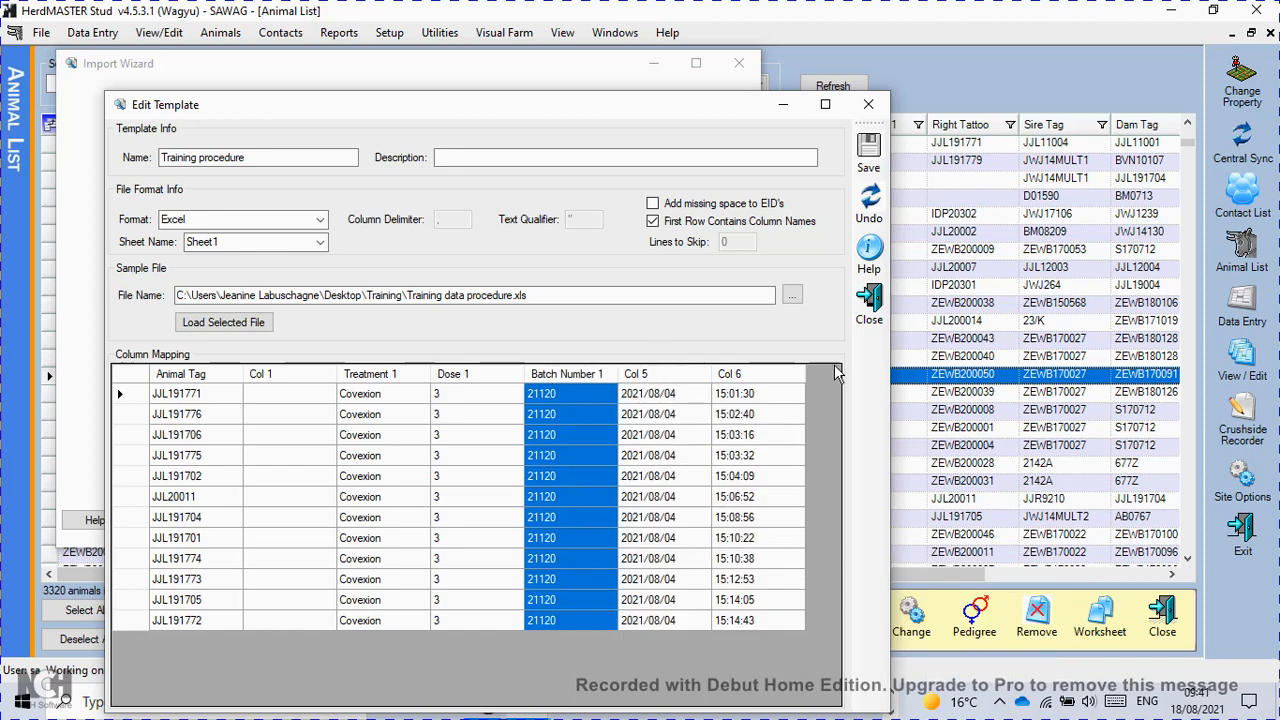
Check the Treatment Date 1 mapping option for the date column, then save and close the Training procedure template.
click(626, 378)
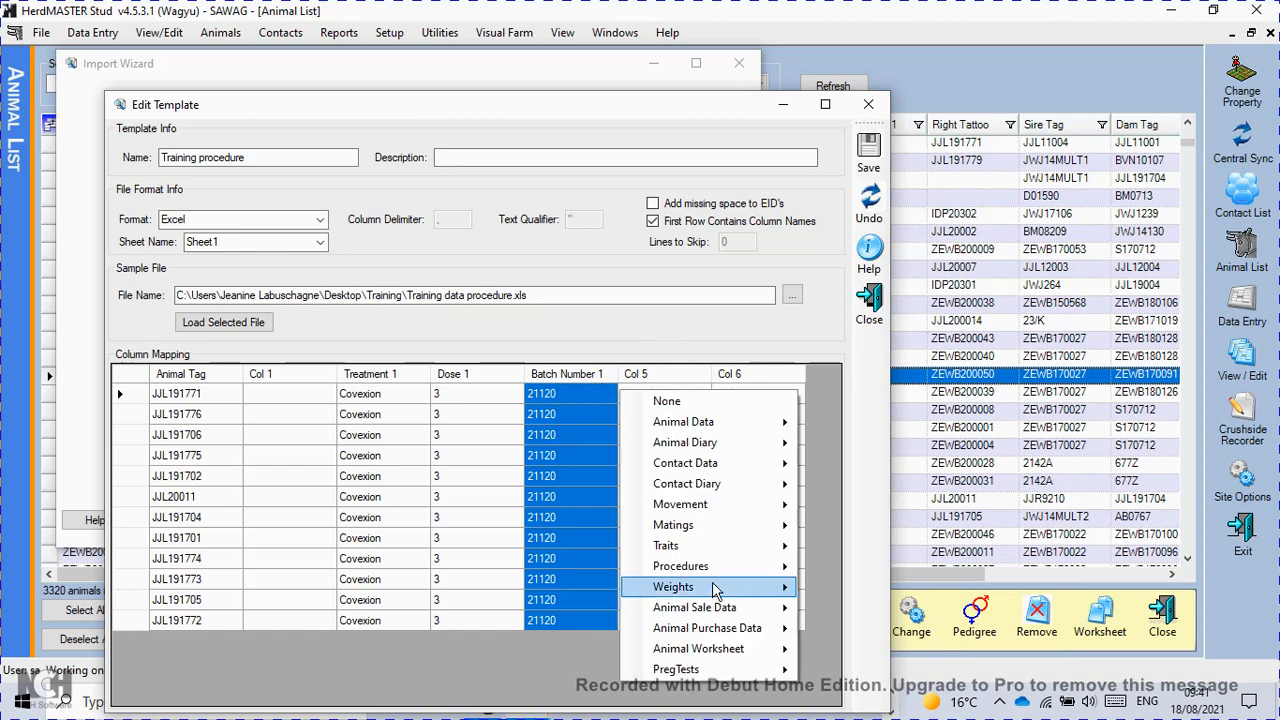
mouse_move(700, 566)
mouse_move(860, 568)
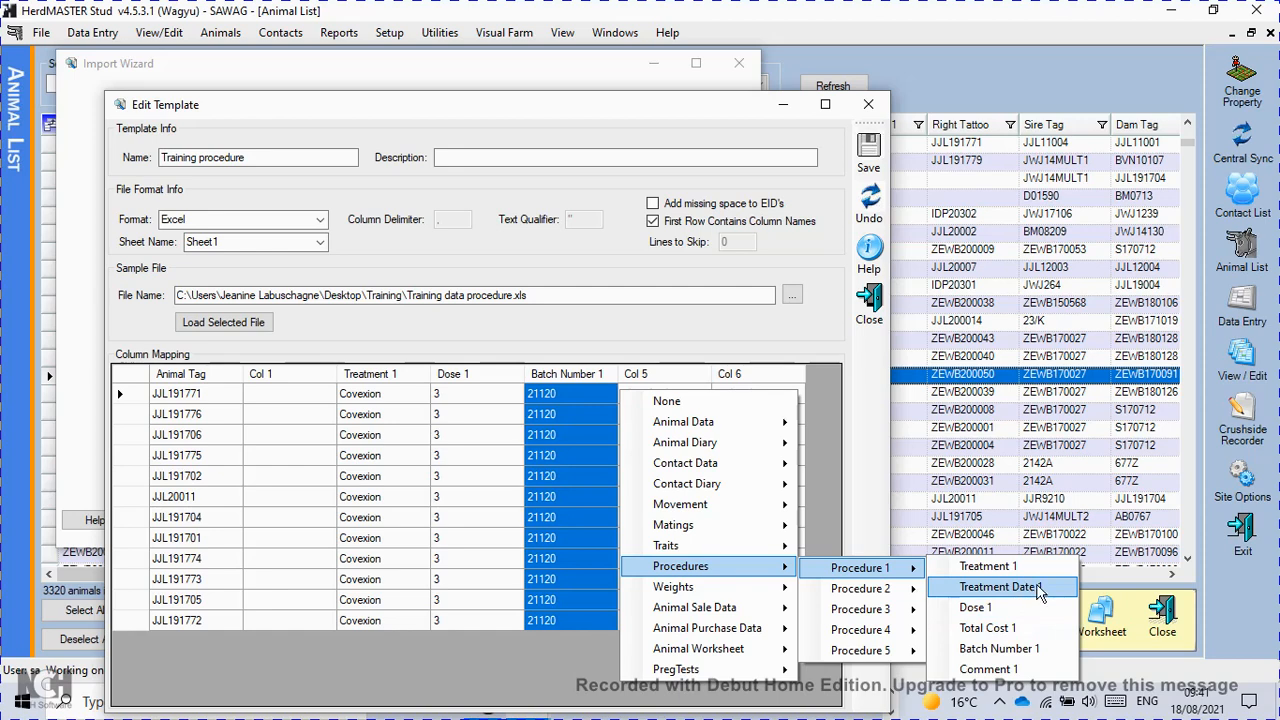
click(566, 379)
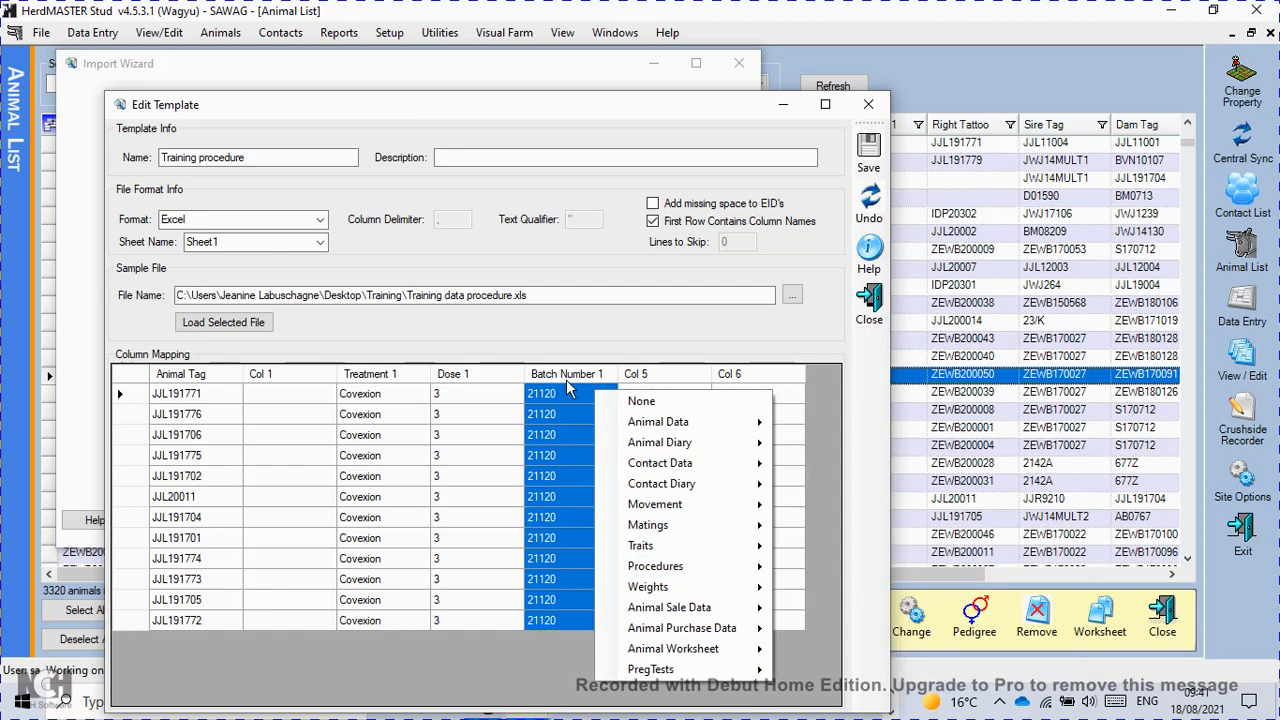
click(868, 147)
click(874, 311)
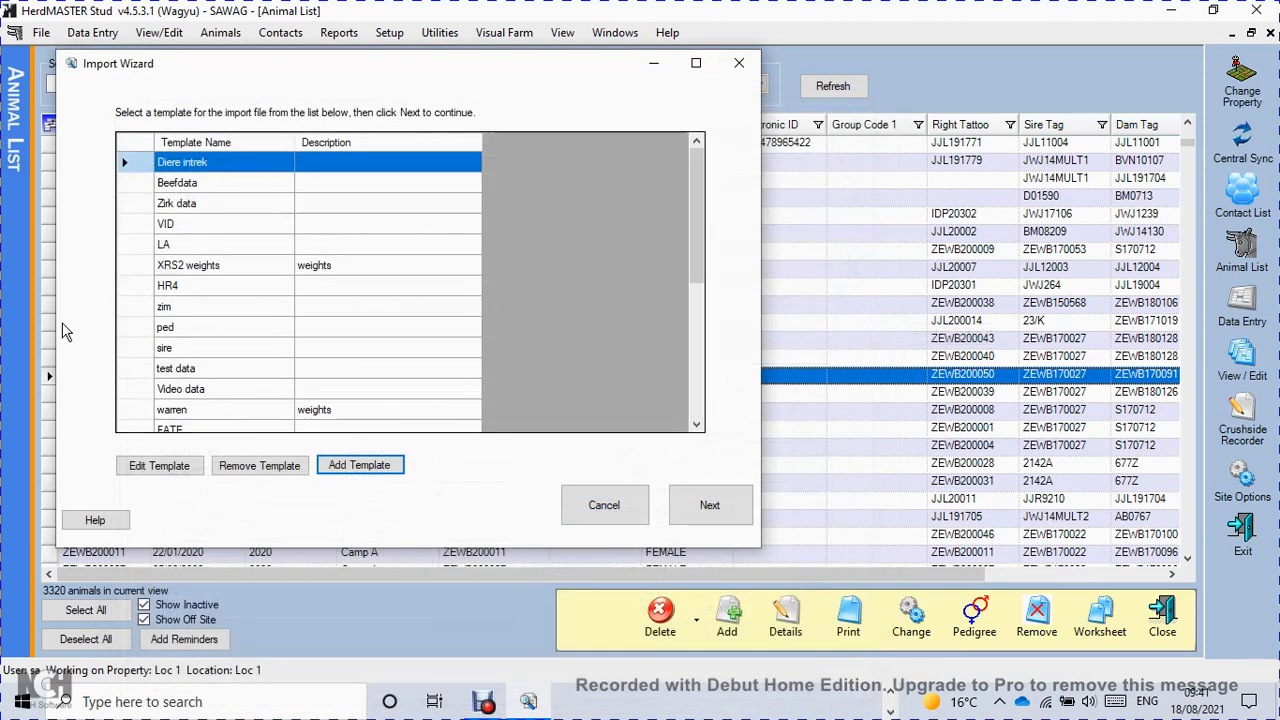
Select the Training procedure template, choose Training data procedure as the import file, and proceed to the data preview.
scroll(142, 421, down, 5)
click(143, 412)
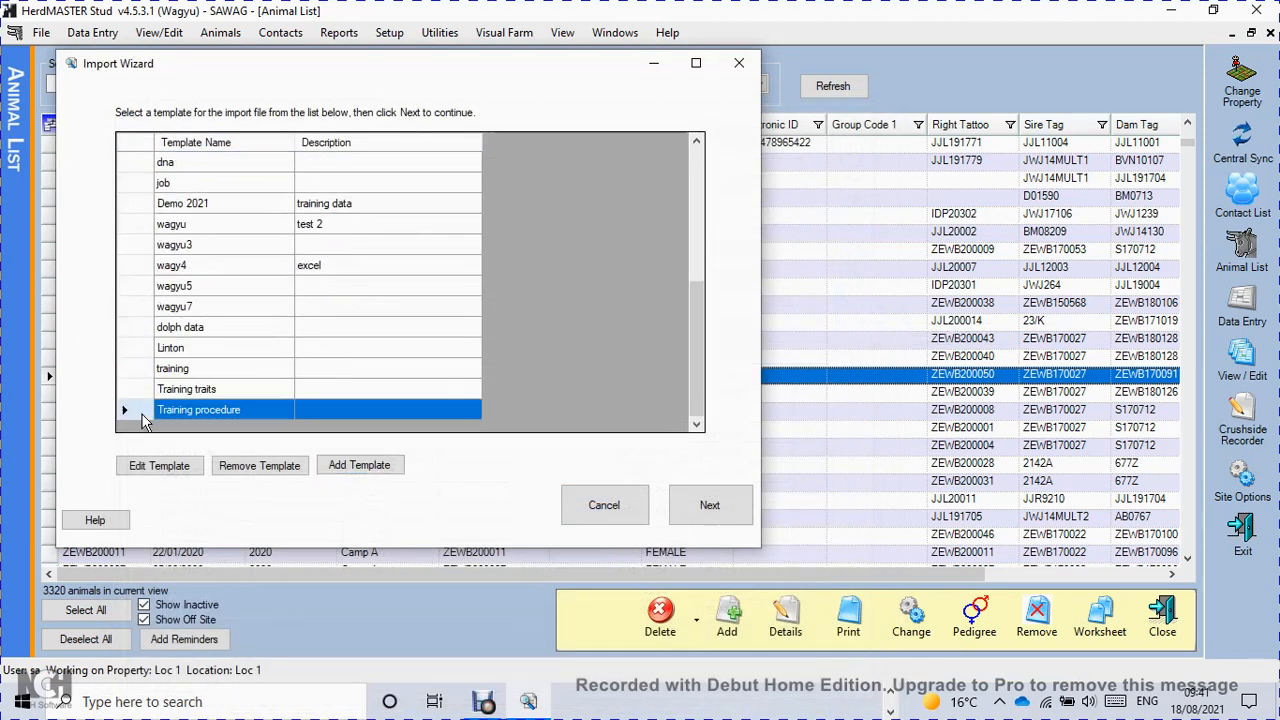
click(709, 505)
click(731, 201)
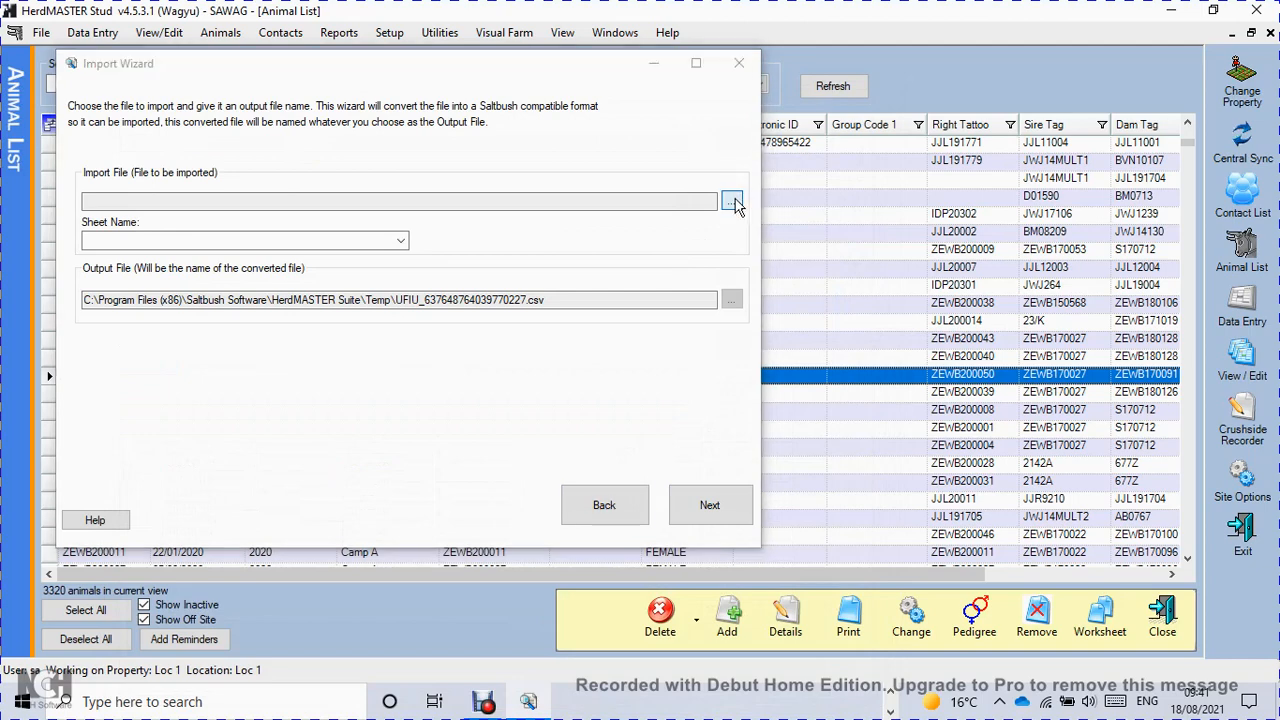
click(308, 214)
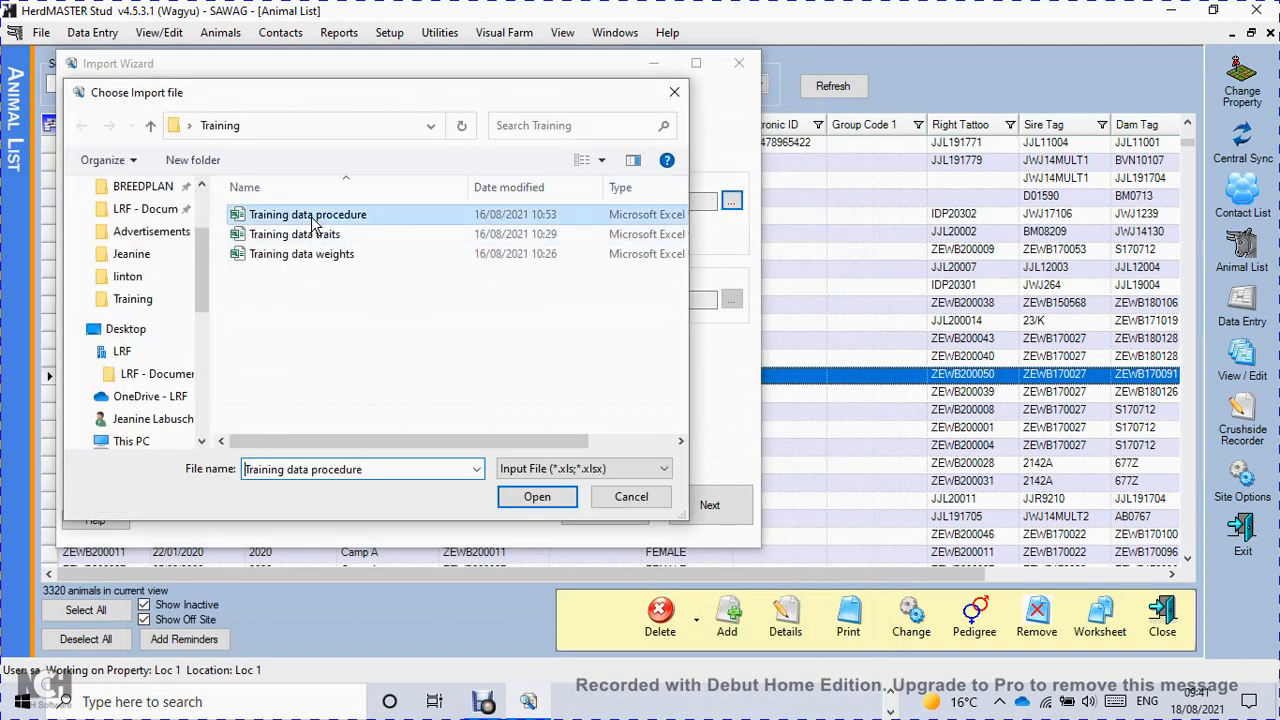
click(617, 505)
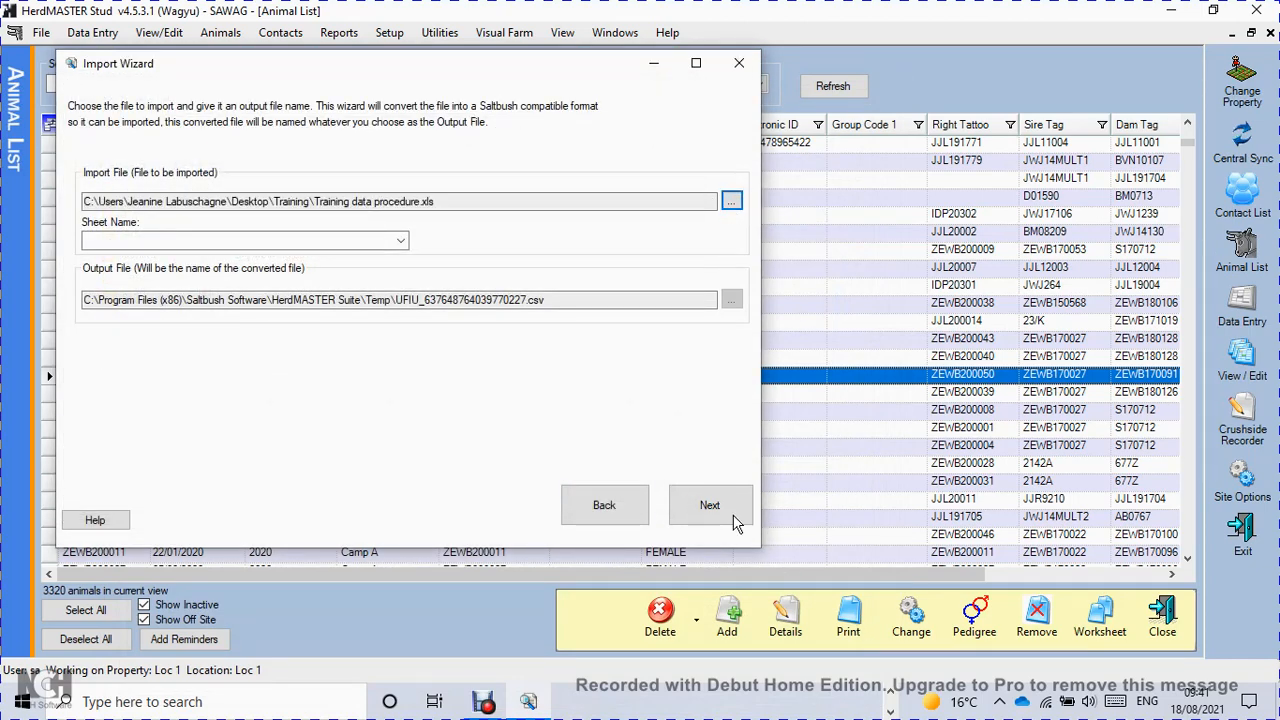
click(734, 519)
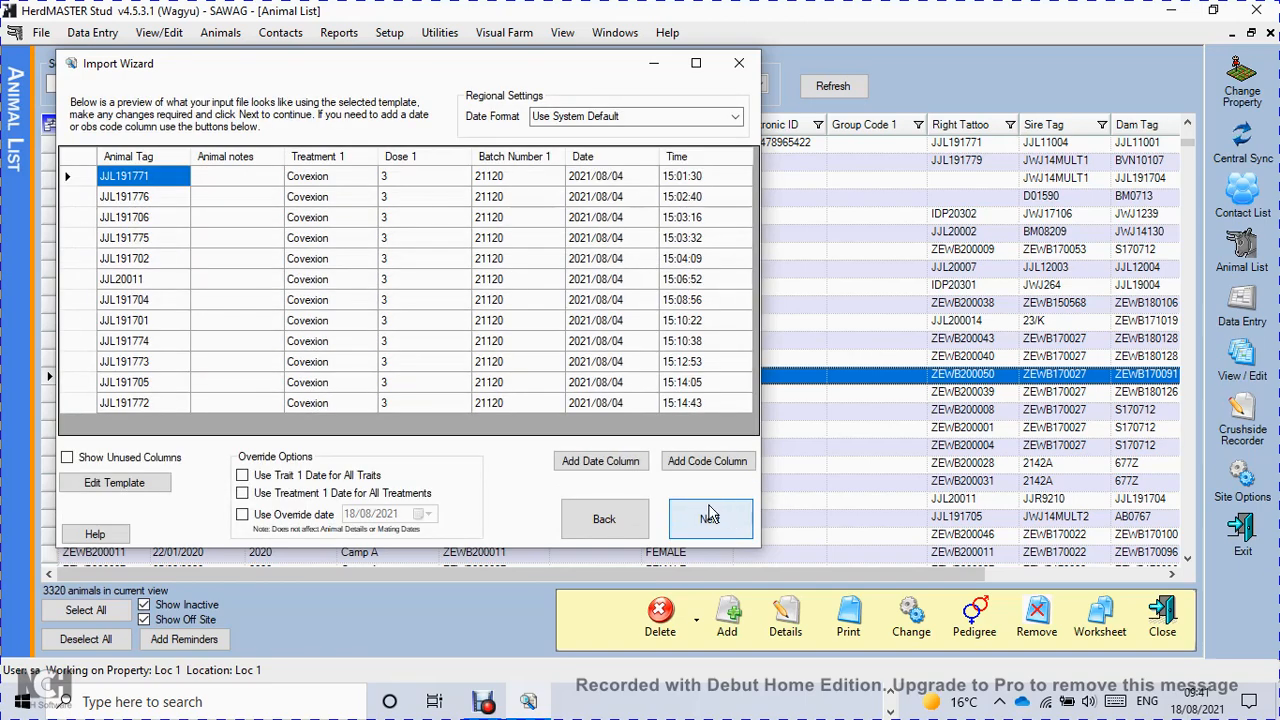
Set the mapping of the empty Animal notes column to None in the import preview.
click(272, 172)
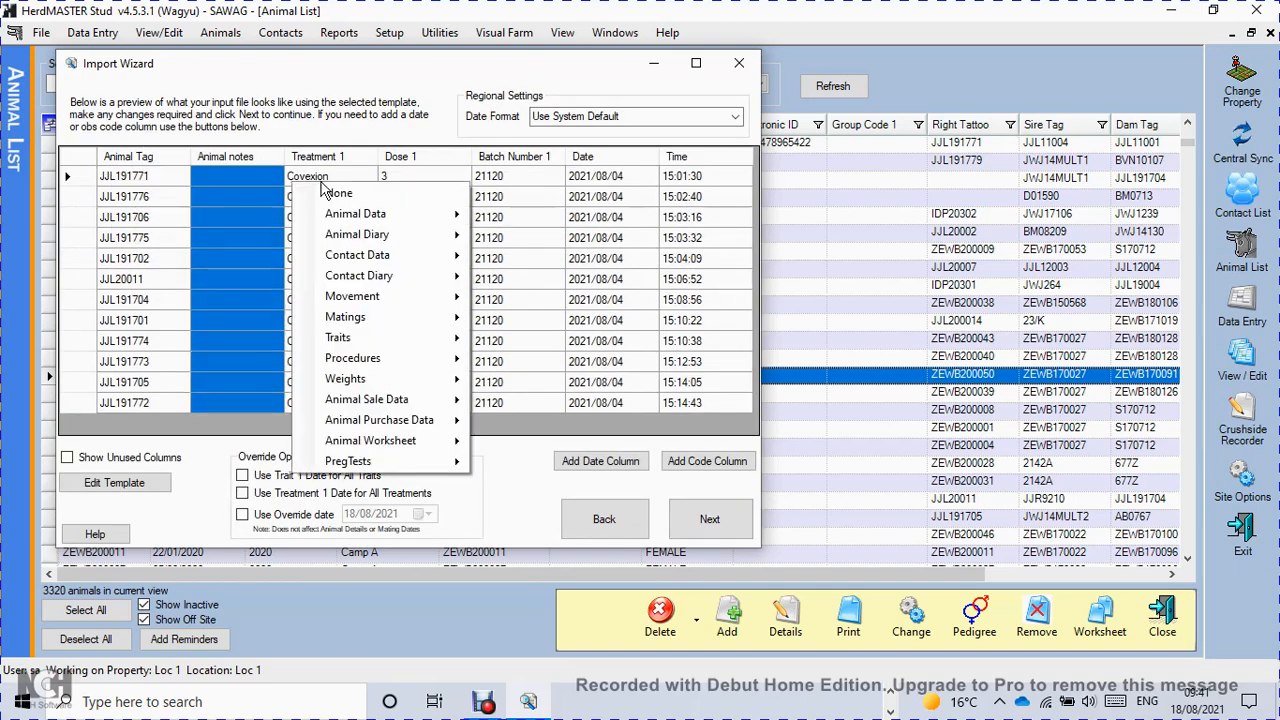
click(330, 193)
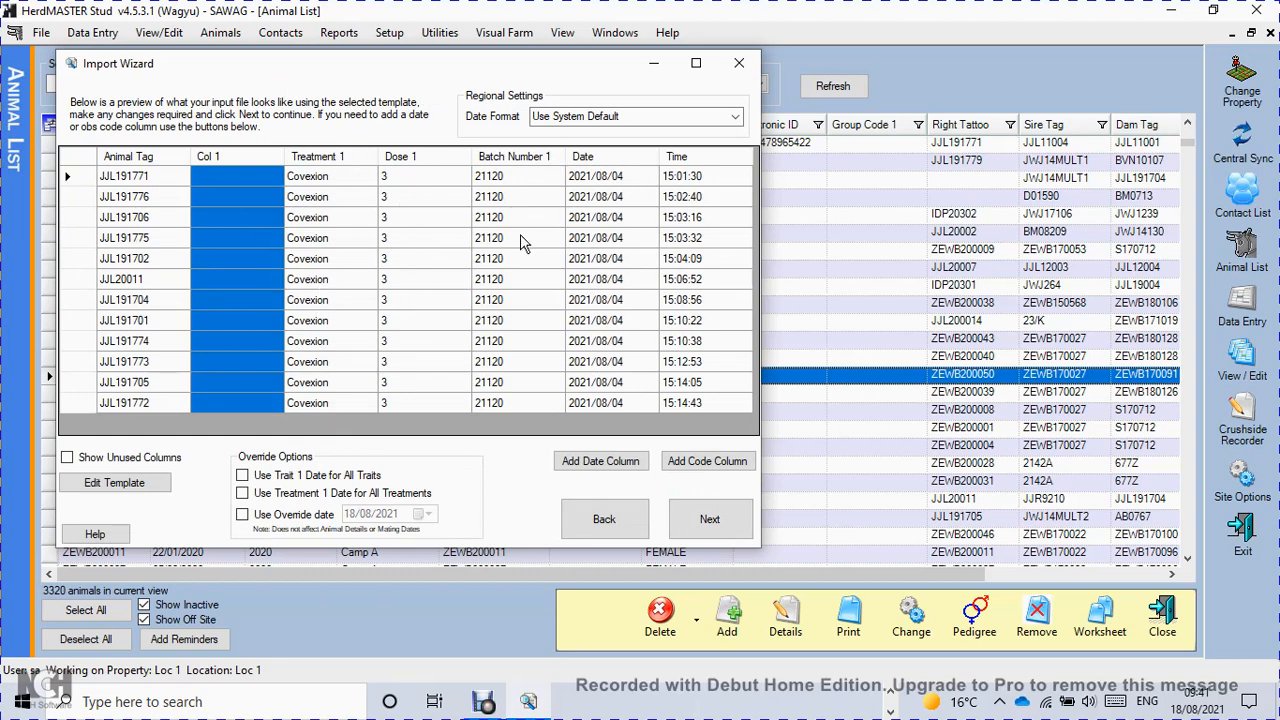
Set the Date and Time columns' mapping to None and enable the override date of 18/08/2021.
click(632, 176)
click(585, 188)
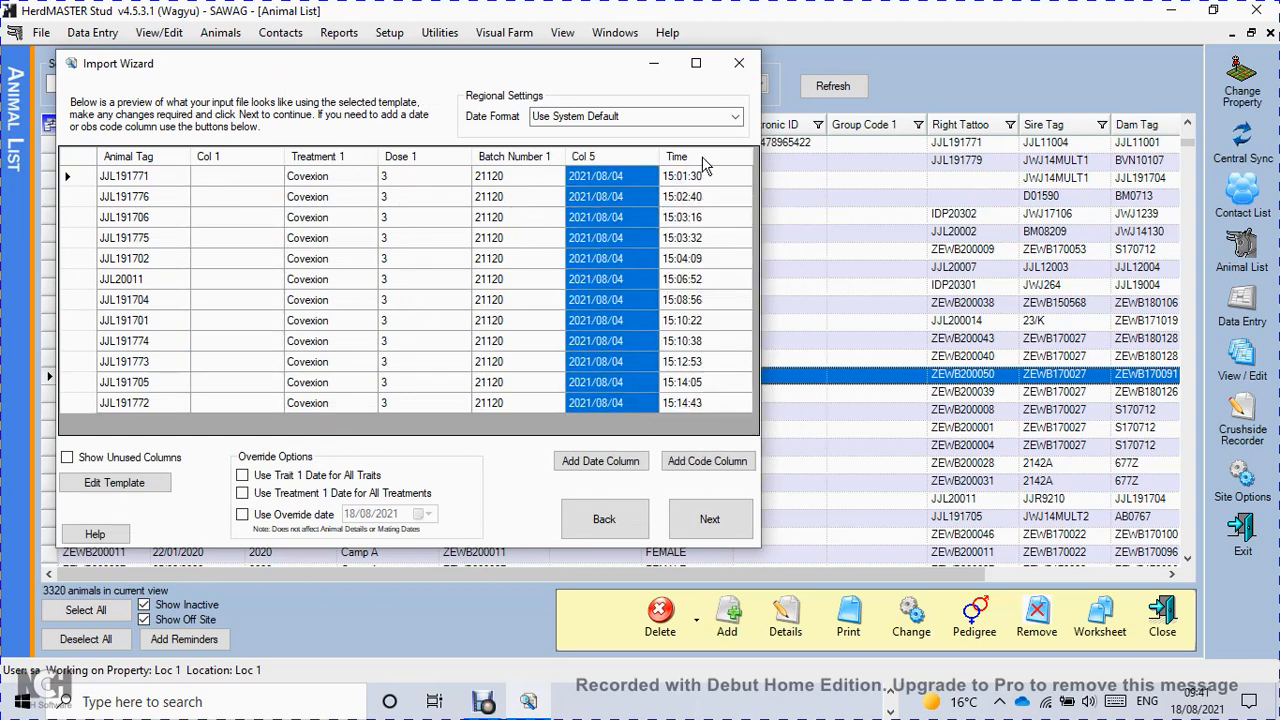
click(702, 178)
click(806, 188)
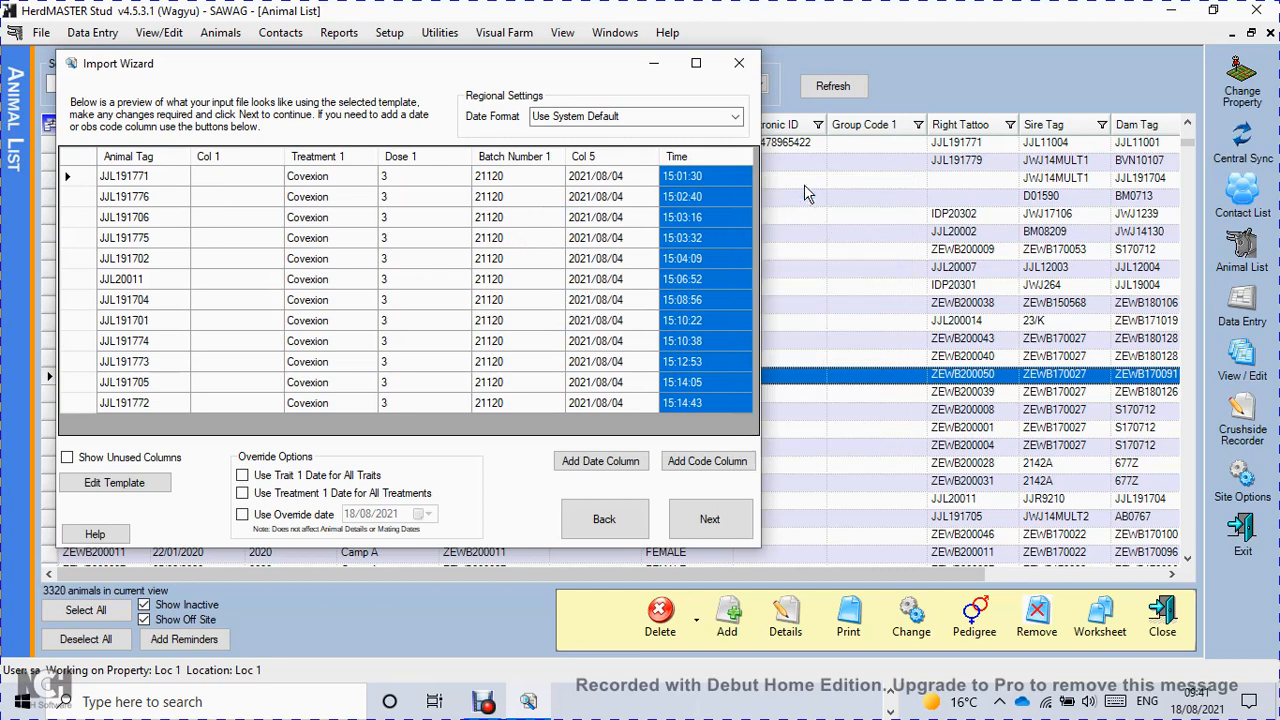
click(243, 515)
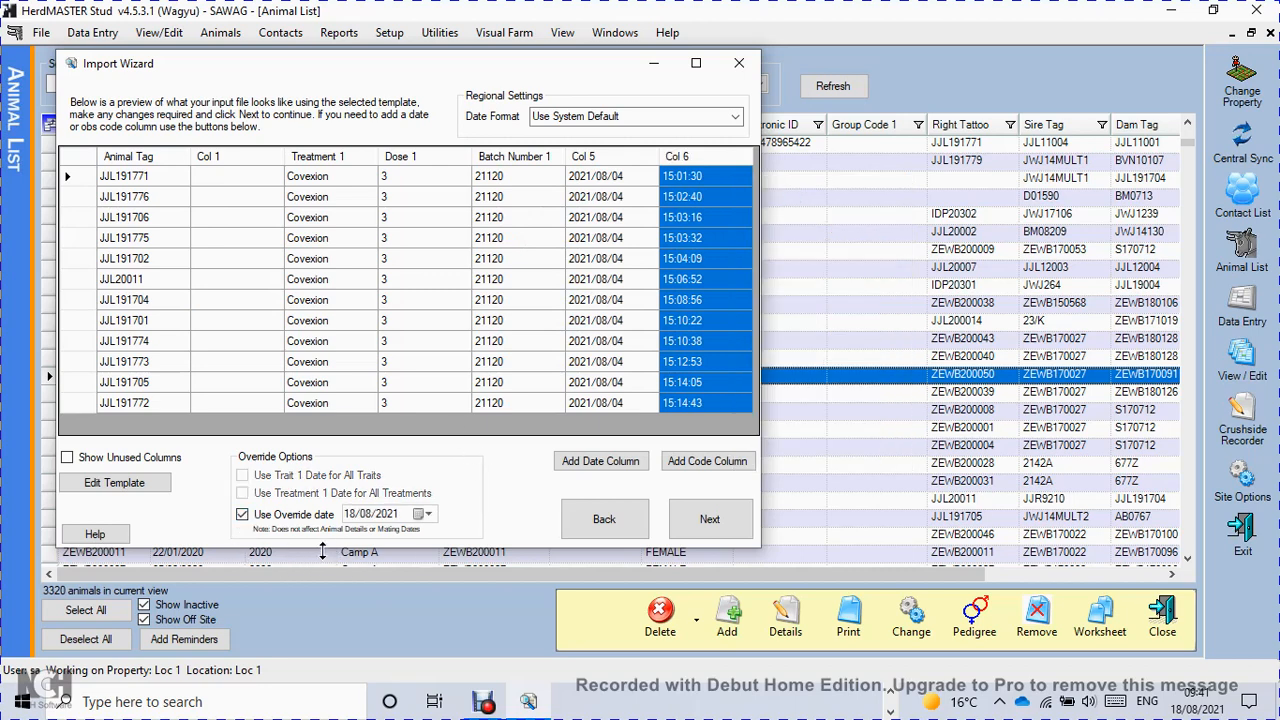
click(357, 517)
Add a code column of type Obs Code with the value W2 to the import preview.
click(706, 462)
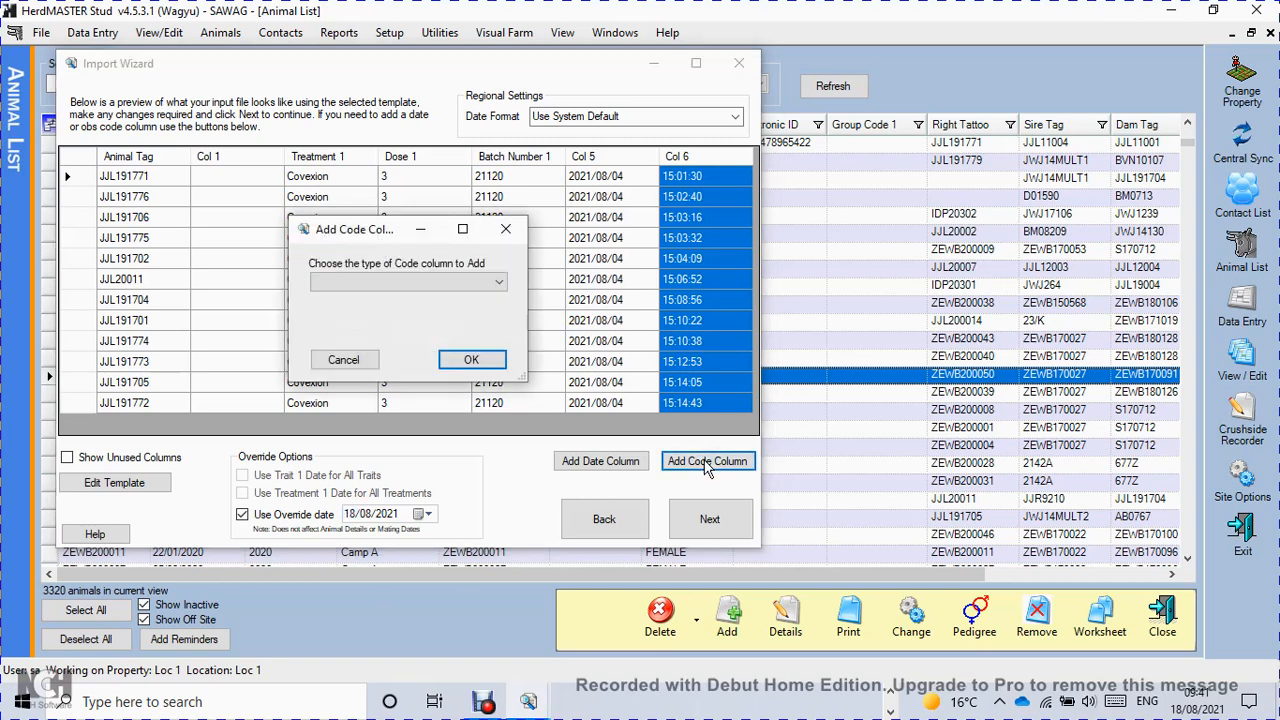
click(503, 289)
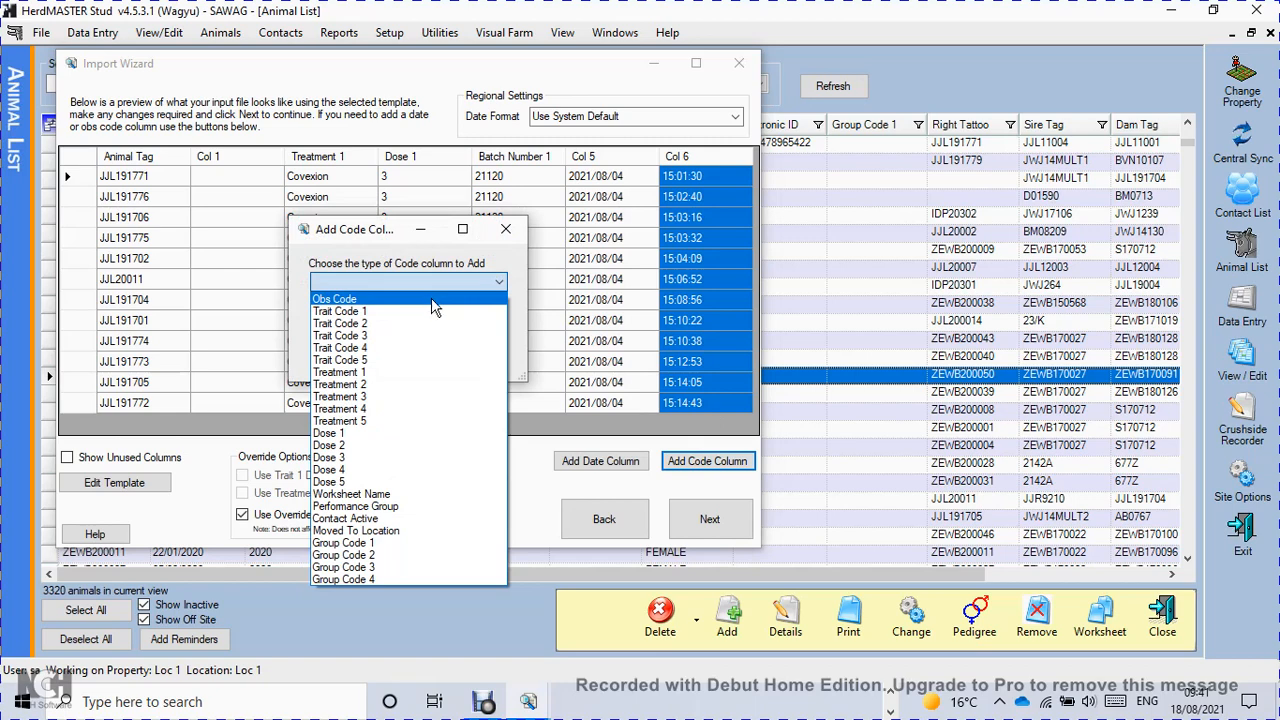
click(434, 293)
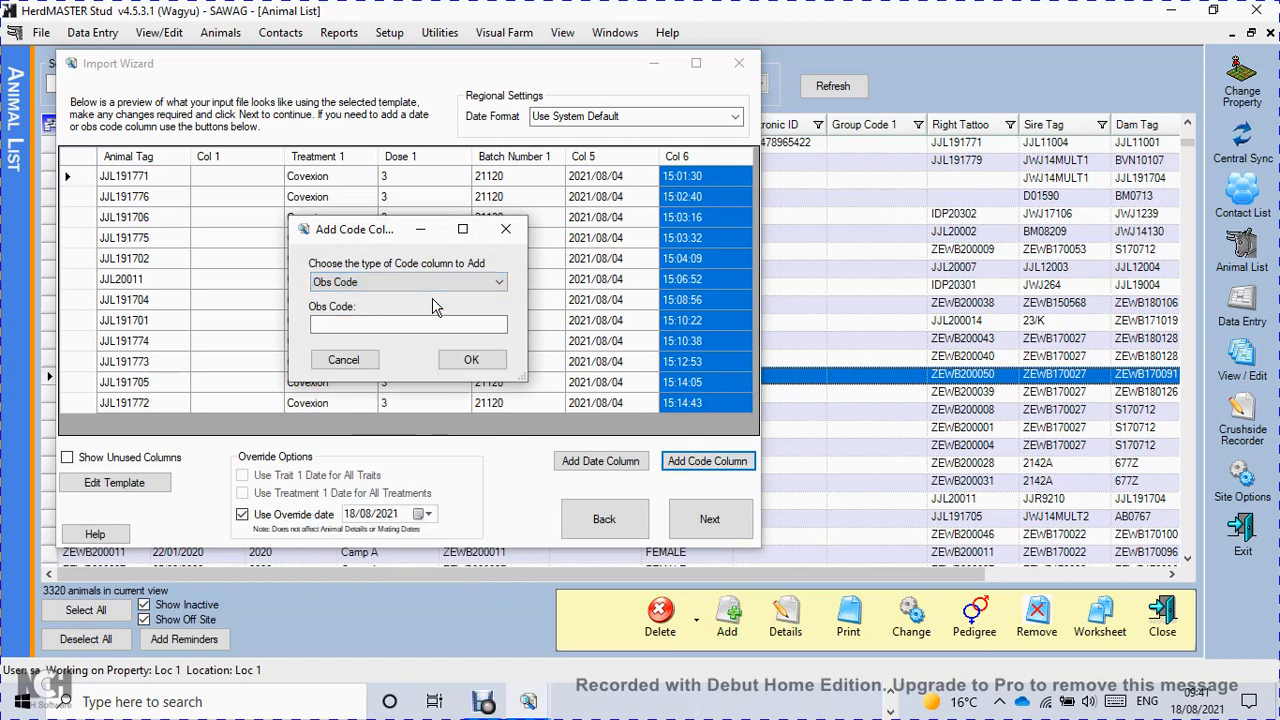
key(Down)
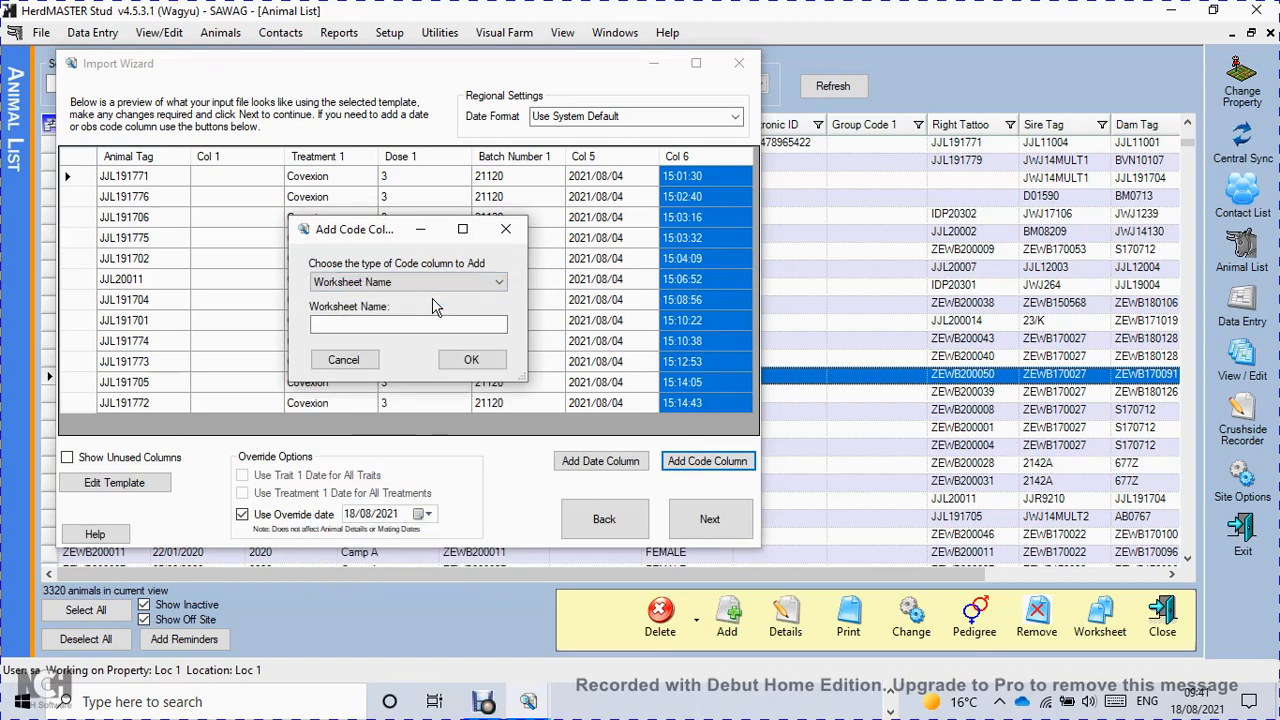
click(448, 286)
click(384, 305)
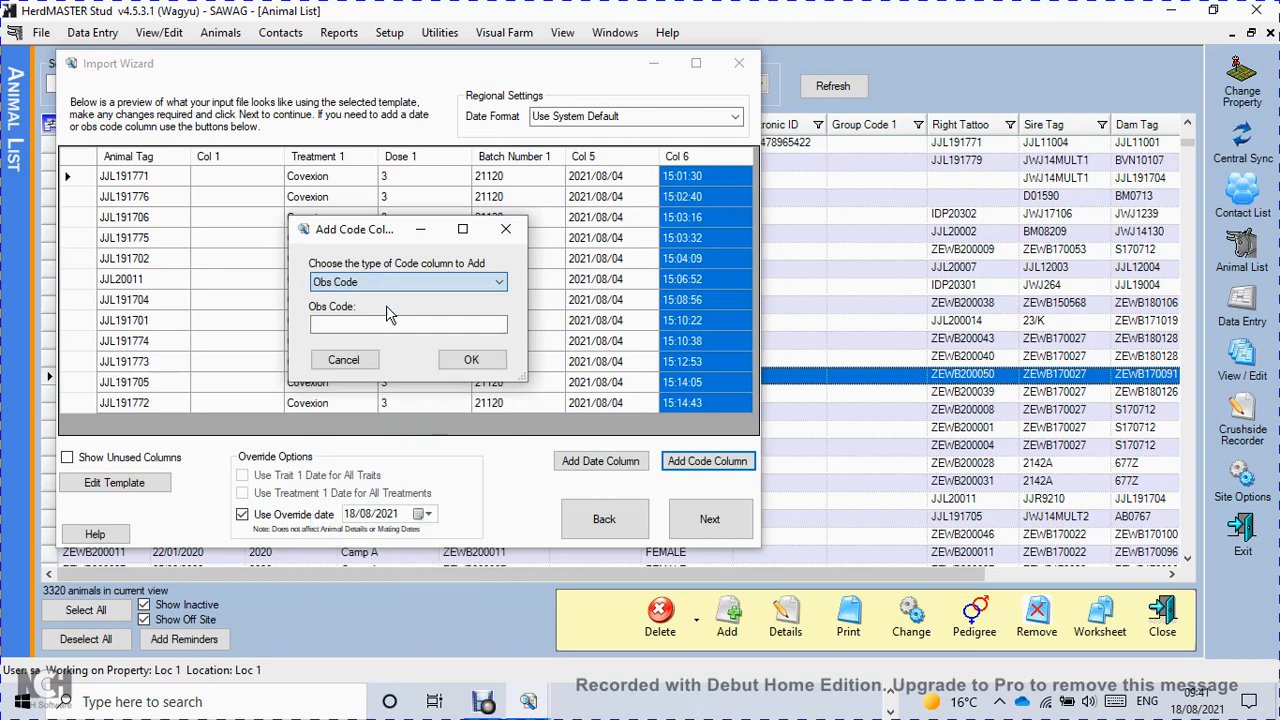
click(393, 322)
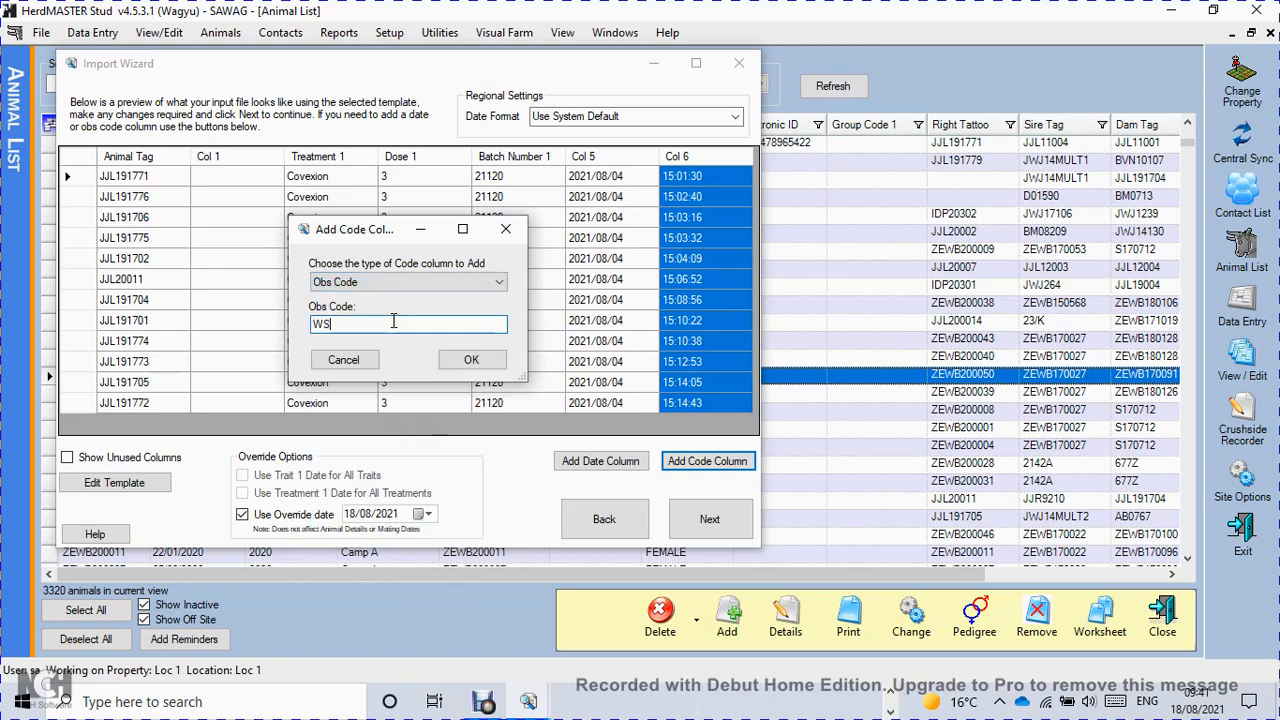
text(WS)
key(BackSpace)
text(2)
click(462, 359)
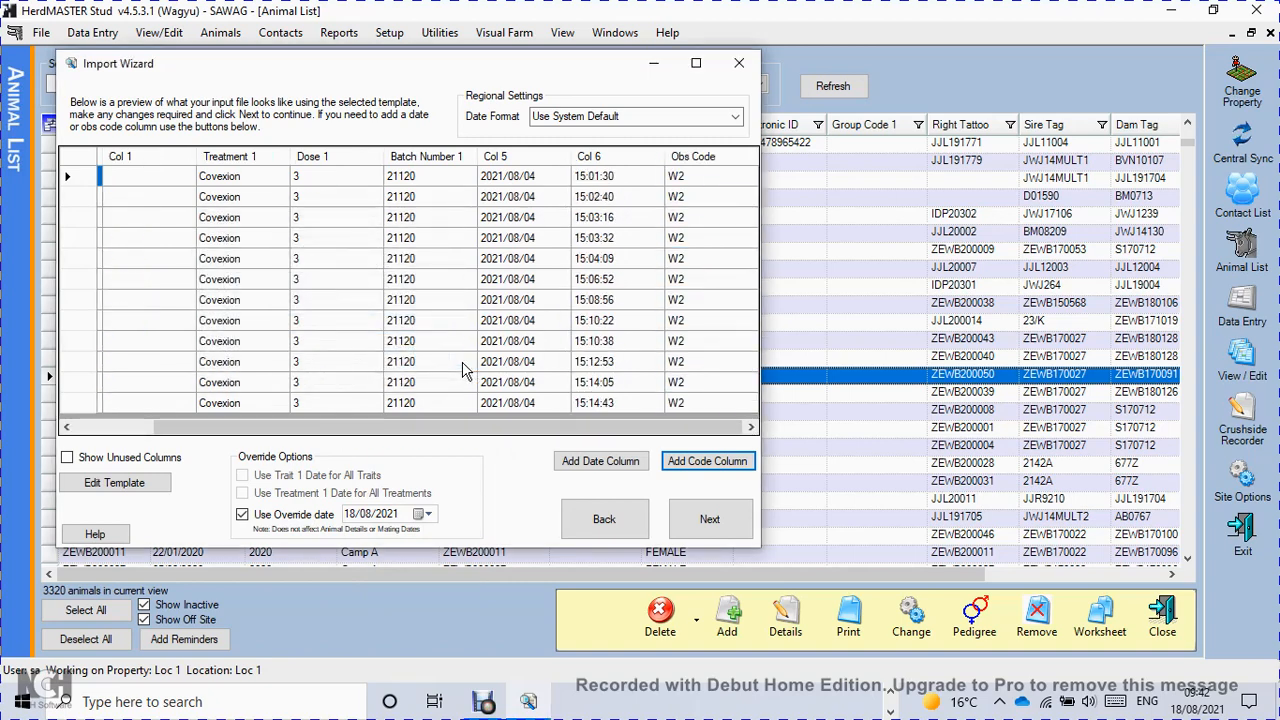
Process the file with only Procedures included, import the resulting data into HerdMASTER and finish the import.
click(697, 524)
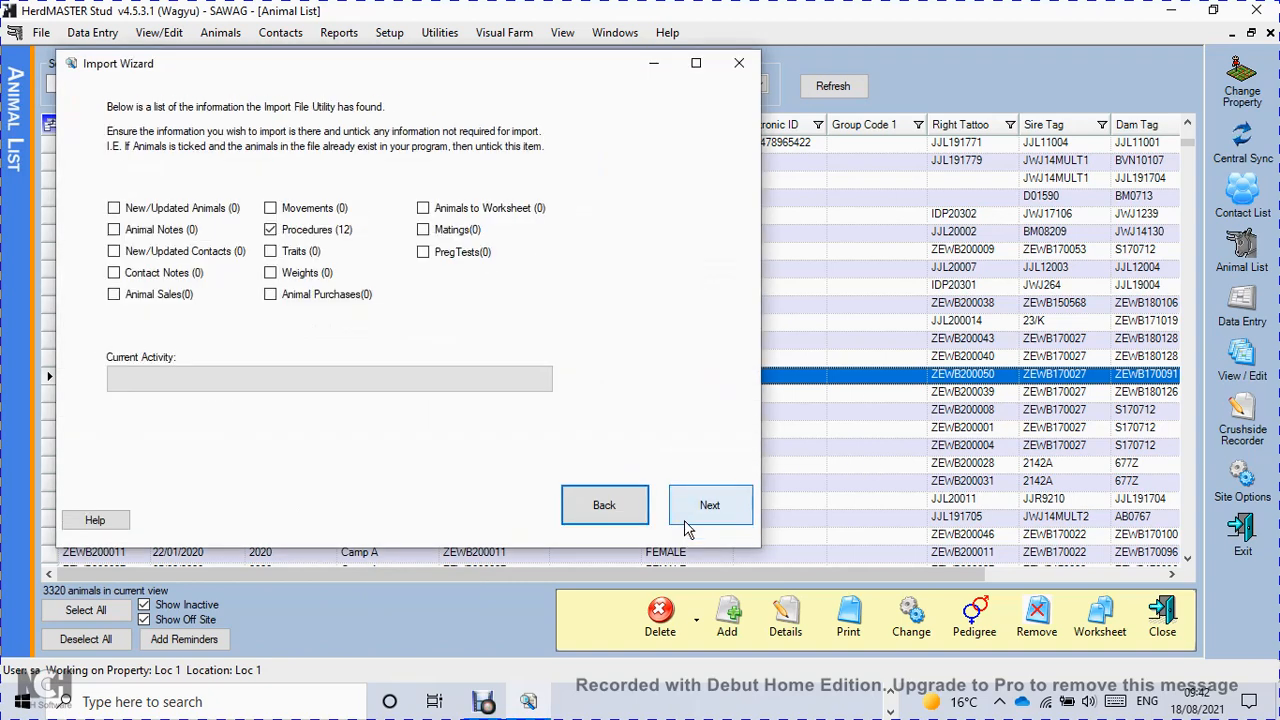
click(733, 522)
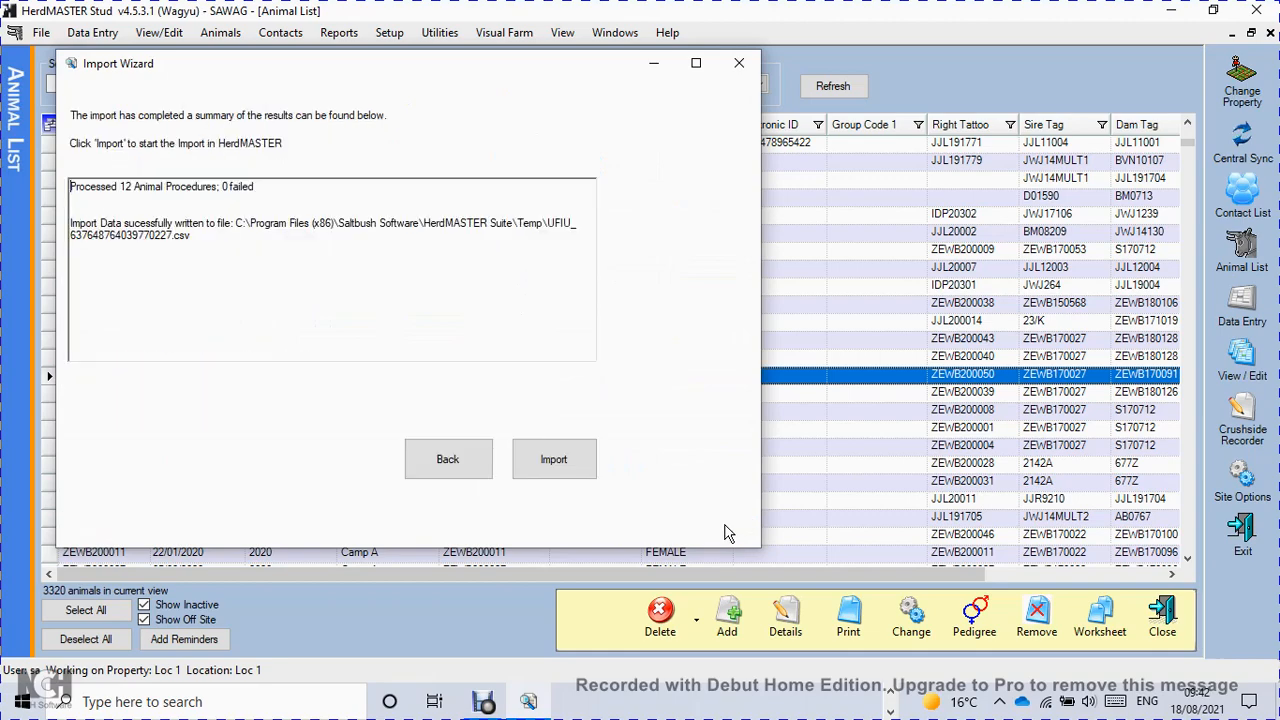
click(578, 470)
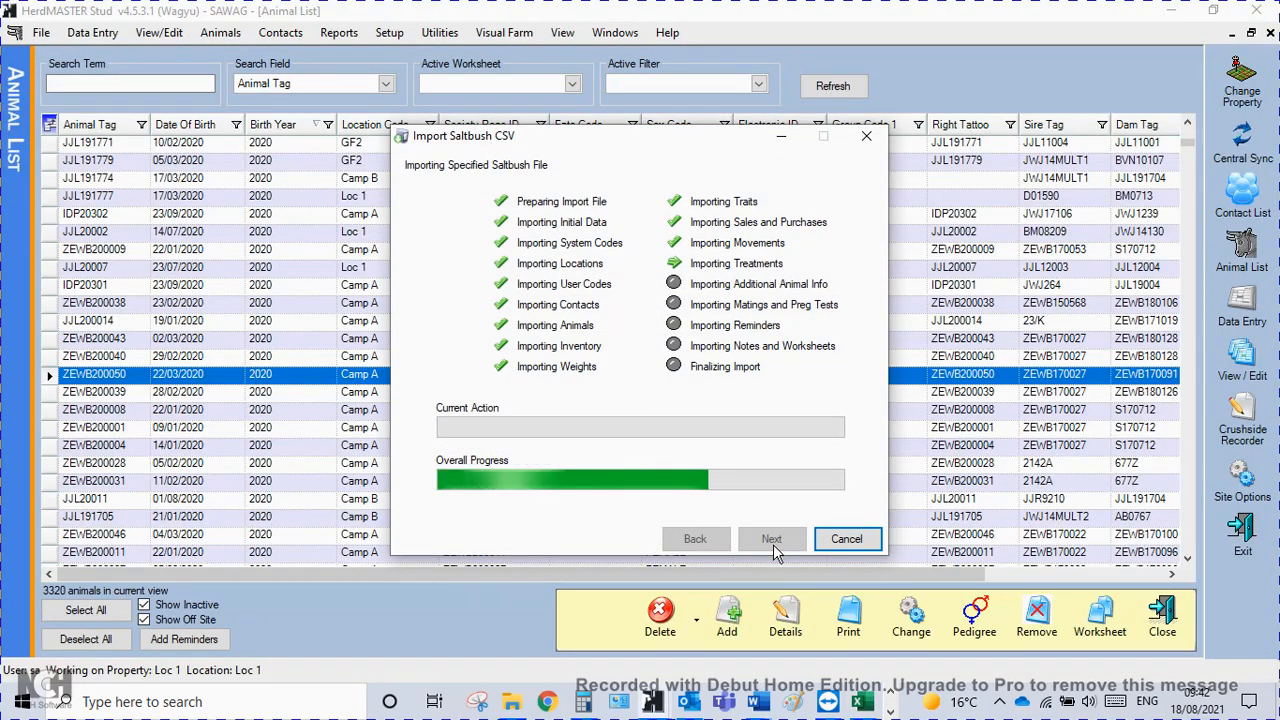
click(772, 540)
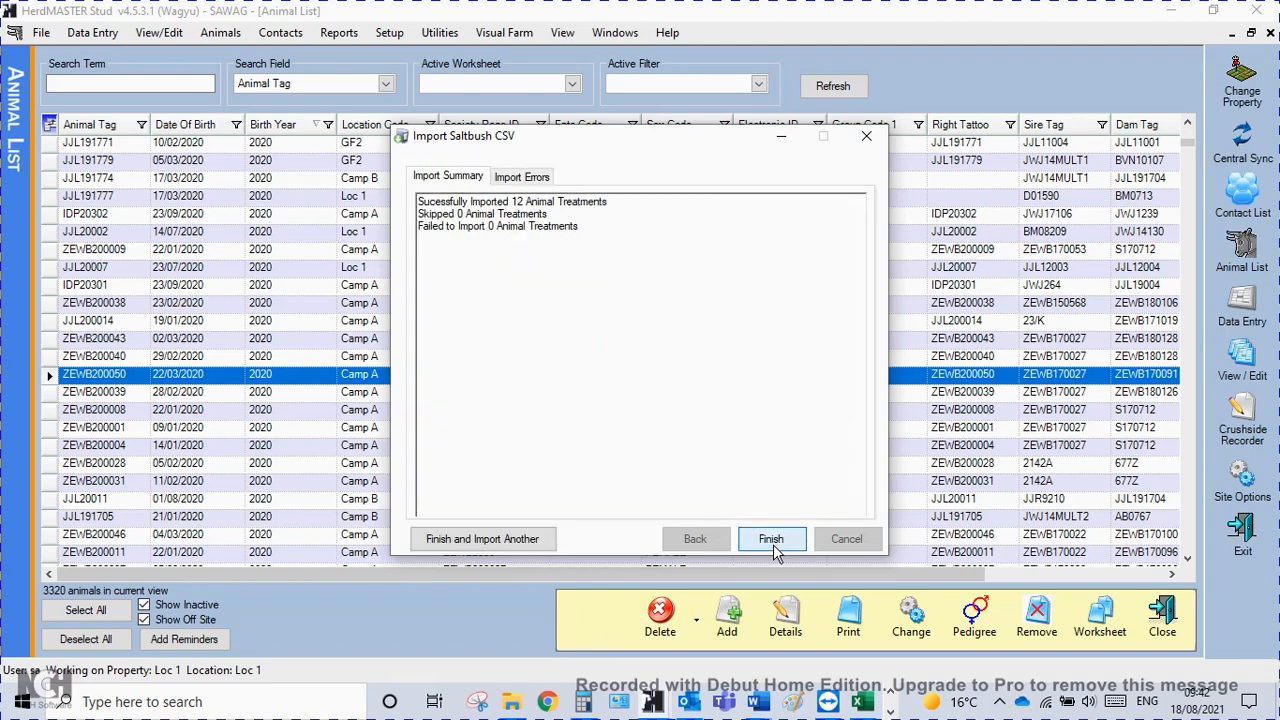
click(777, 546)
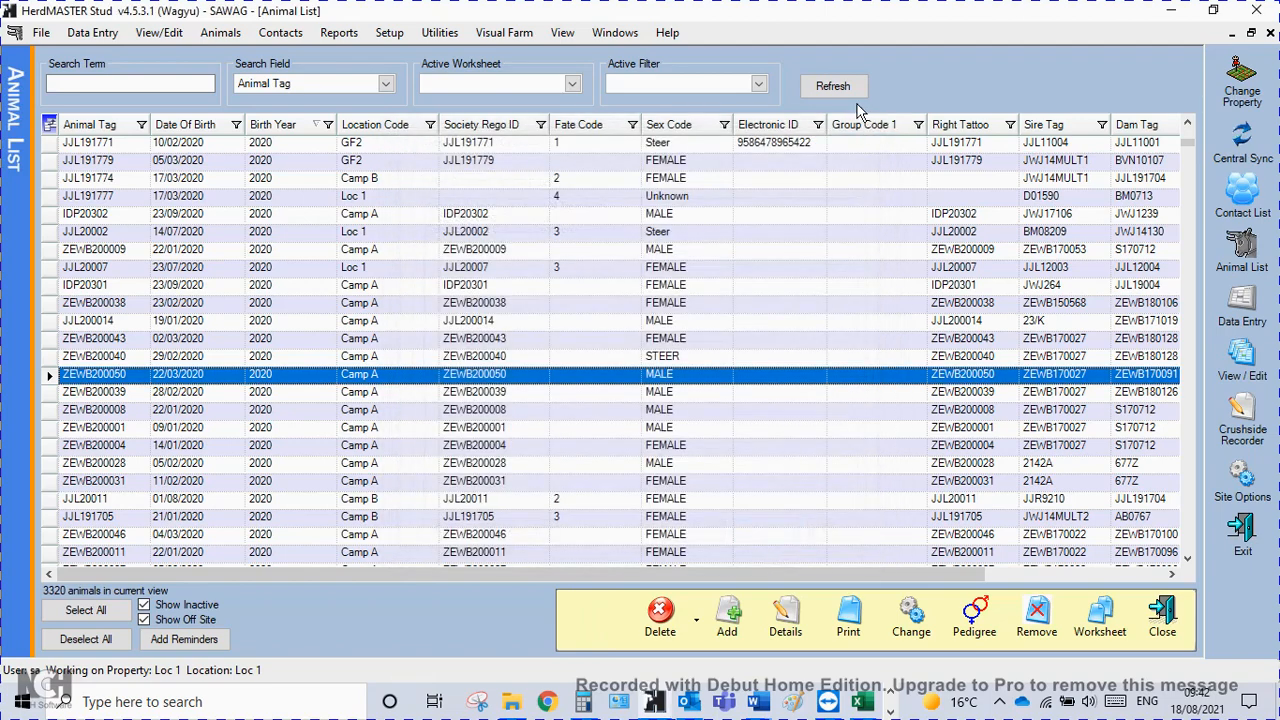
Refresh the animal list and open the Procedures records to check the imported Covexion treatments.
click(847, 91)
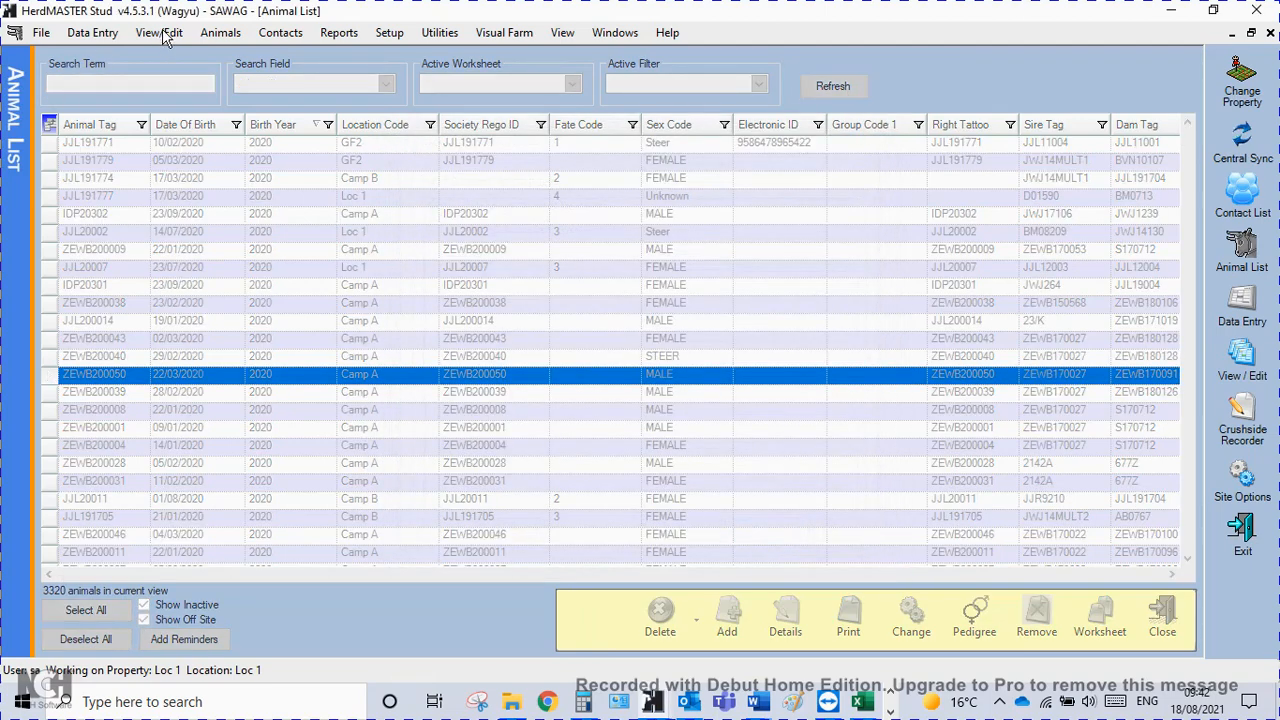
click(164, 33)
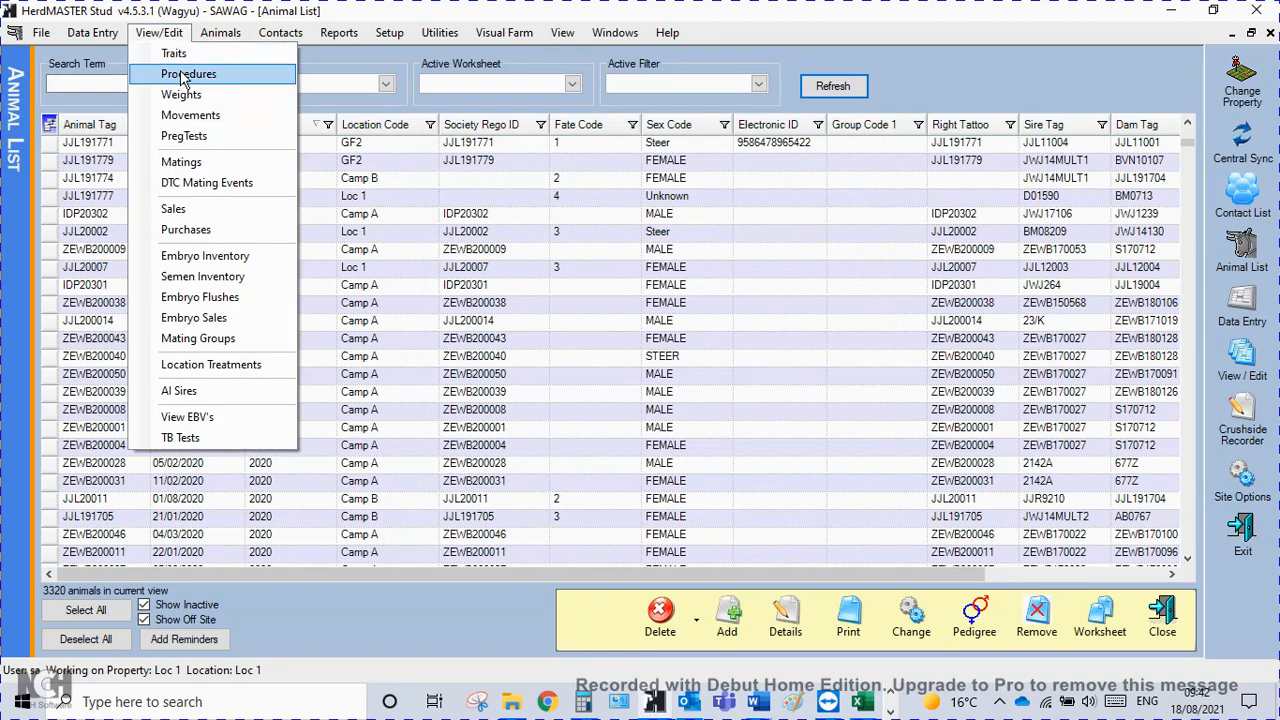
click(186, 74)
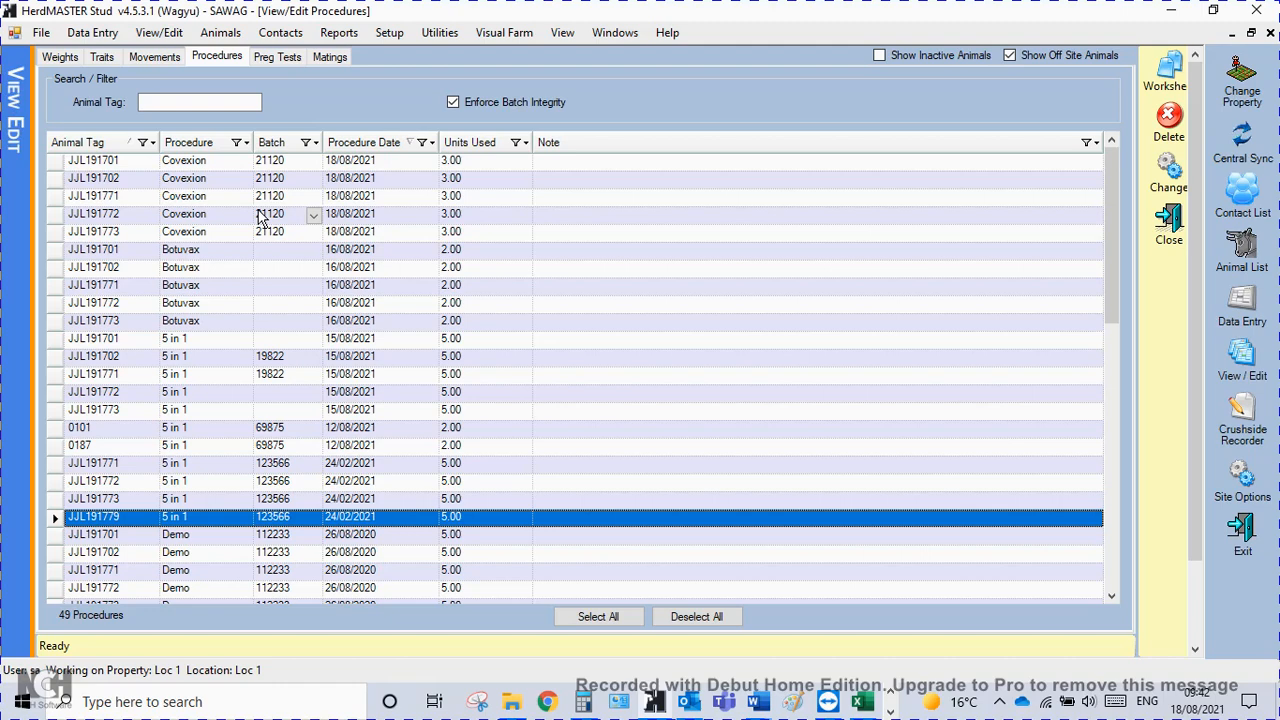
Open the procedure batch setup and display the batch details for treatment type VAC, treatment Covex.
click(389, 32)
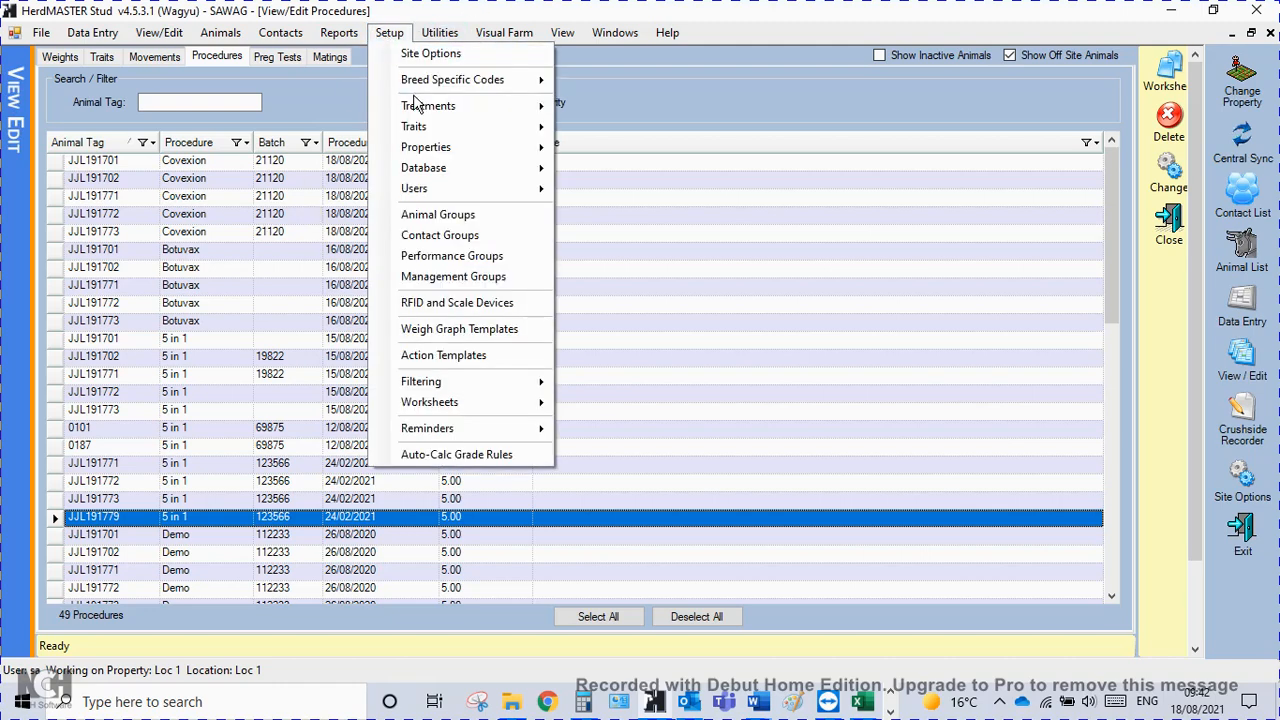
mouse_move(432, 110)
click(610, 126)
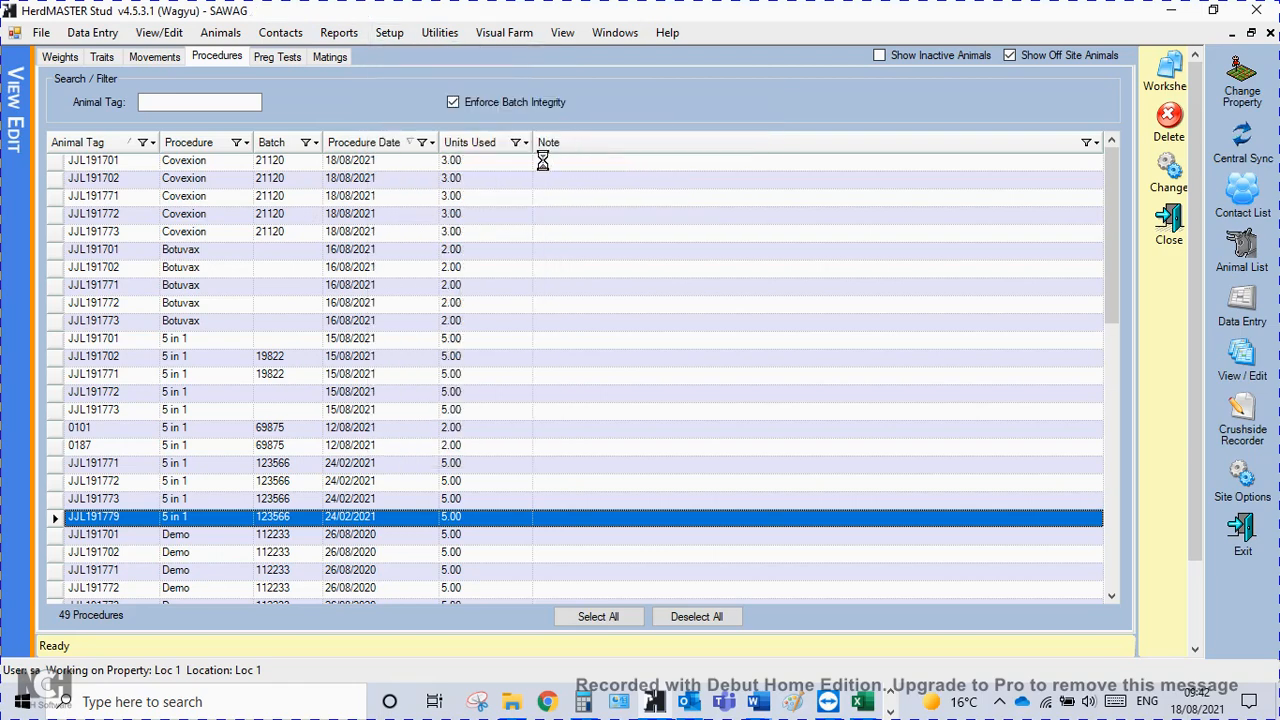
click(786, 412)
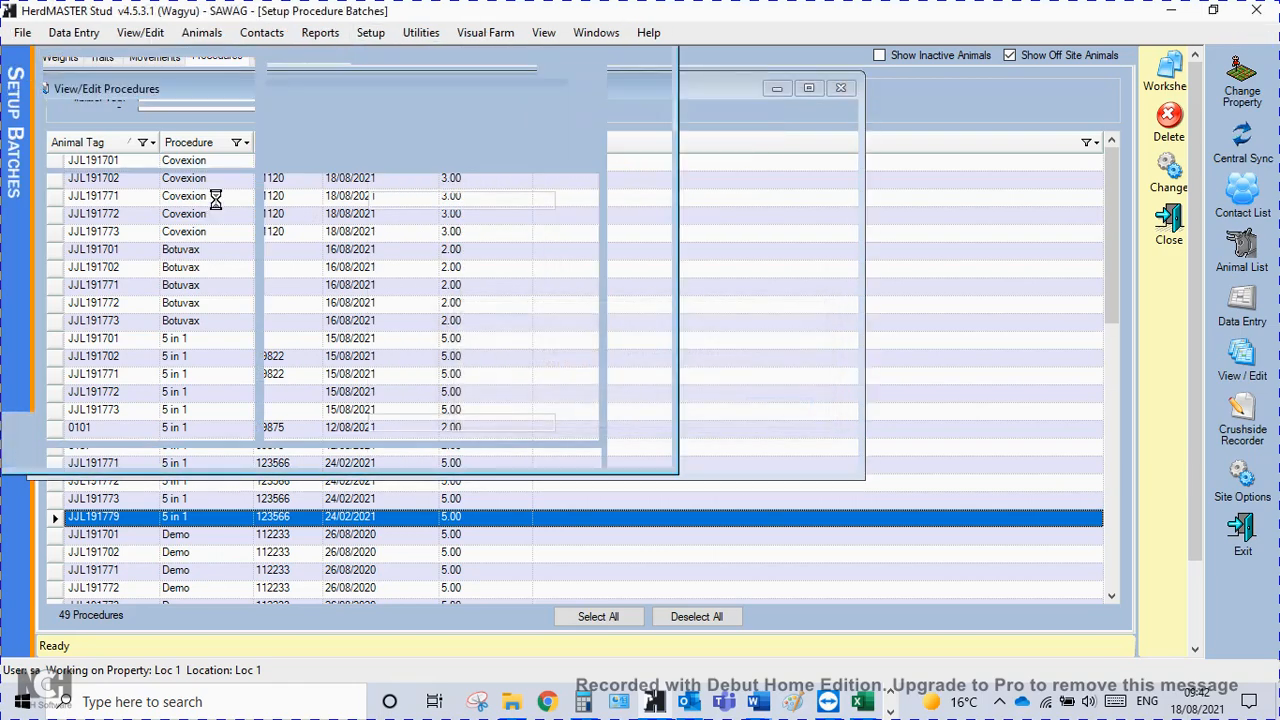
click(141, 86)
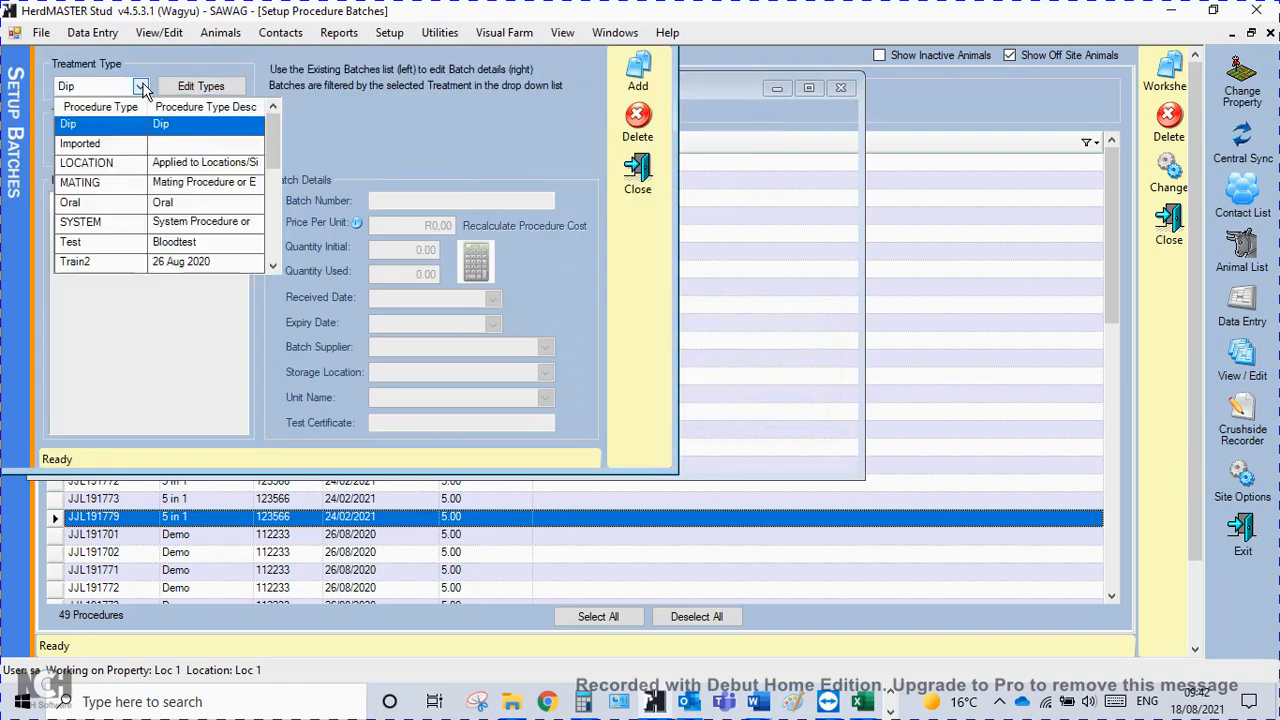
drag(274, 144, 281, 238)
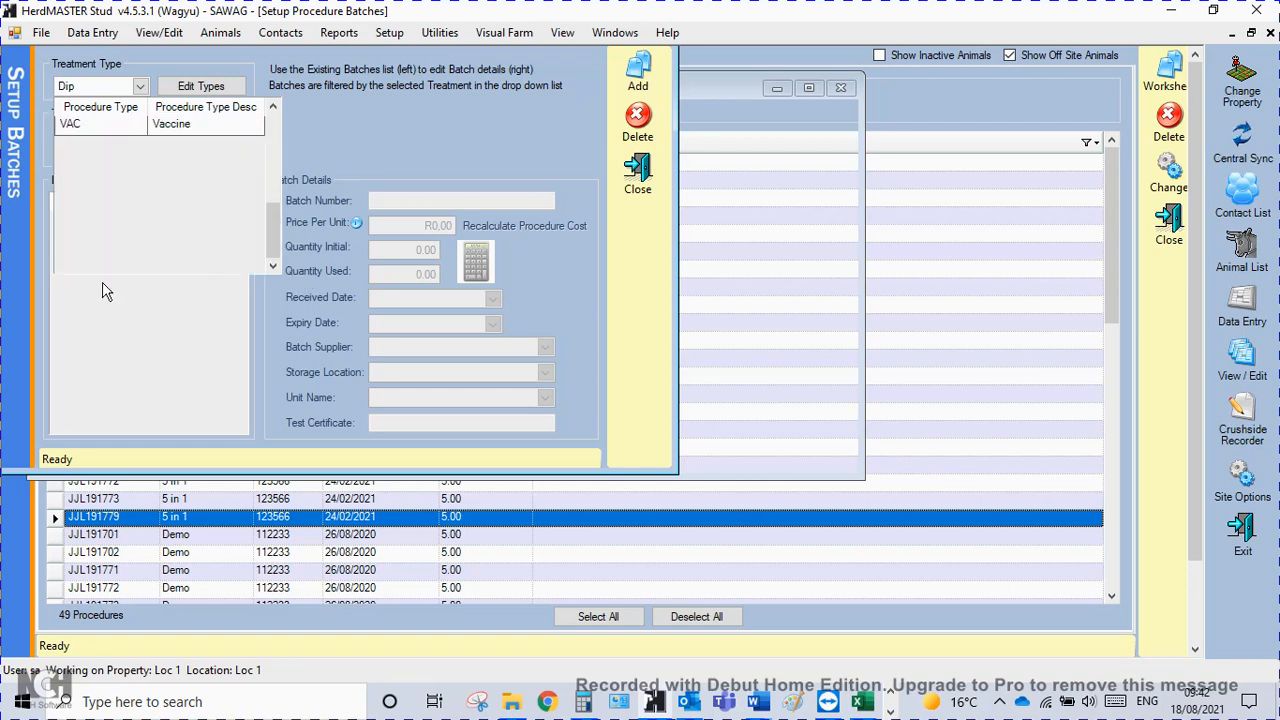
click(79, 124)
click(141, 136)
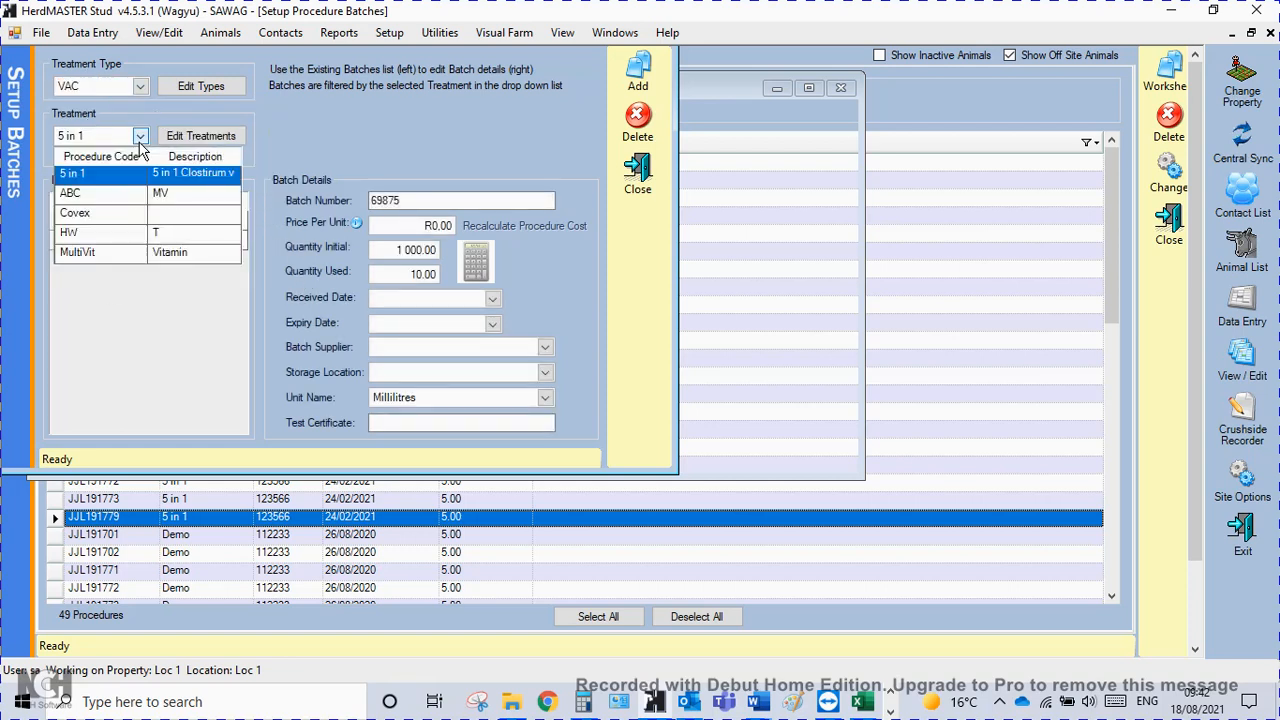
click(97, 216)
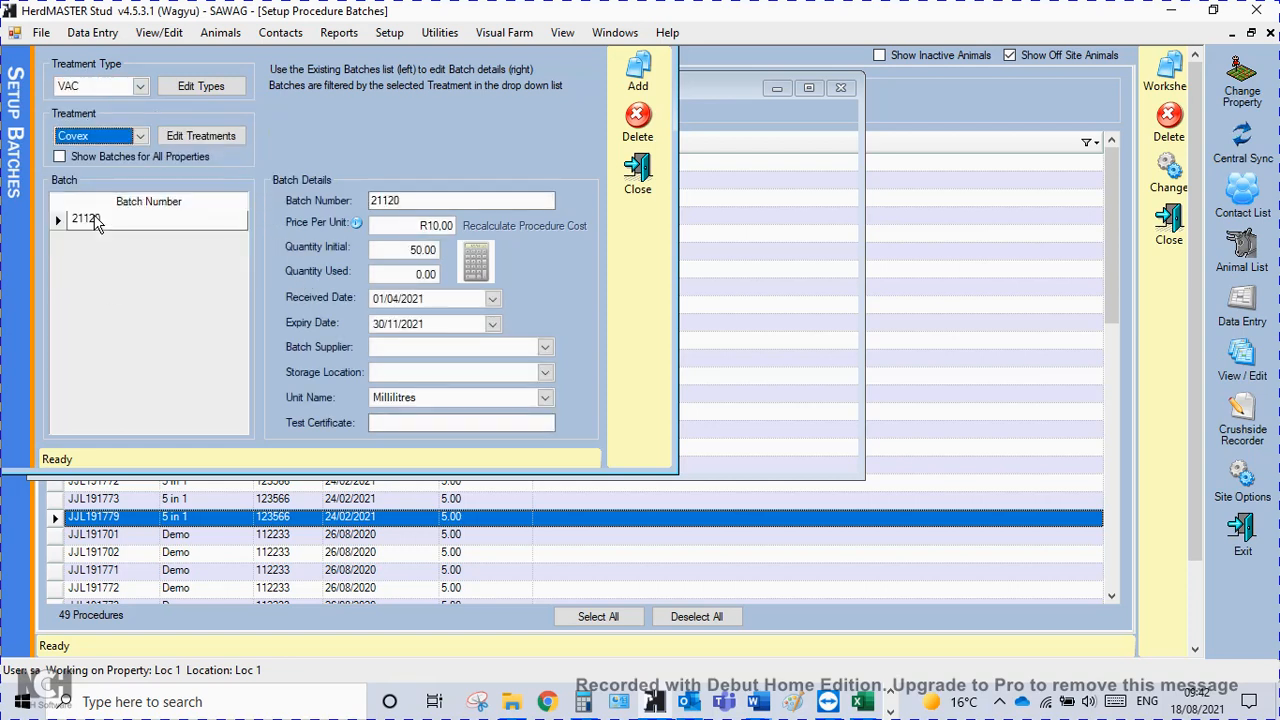
click(459, 198)
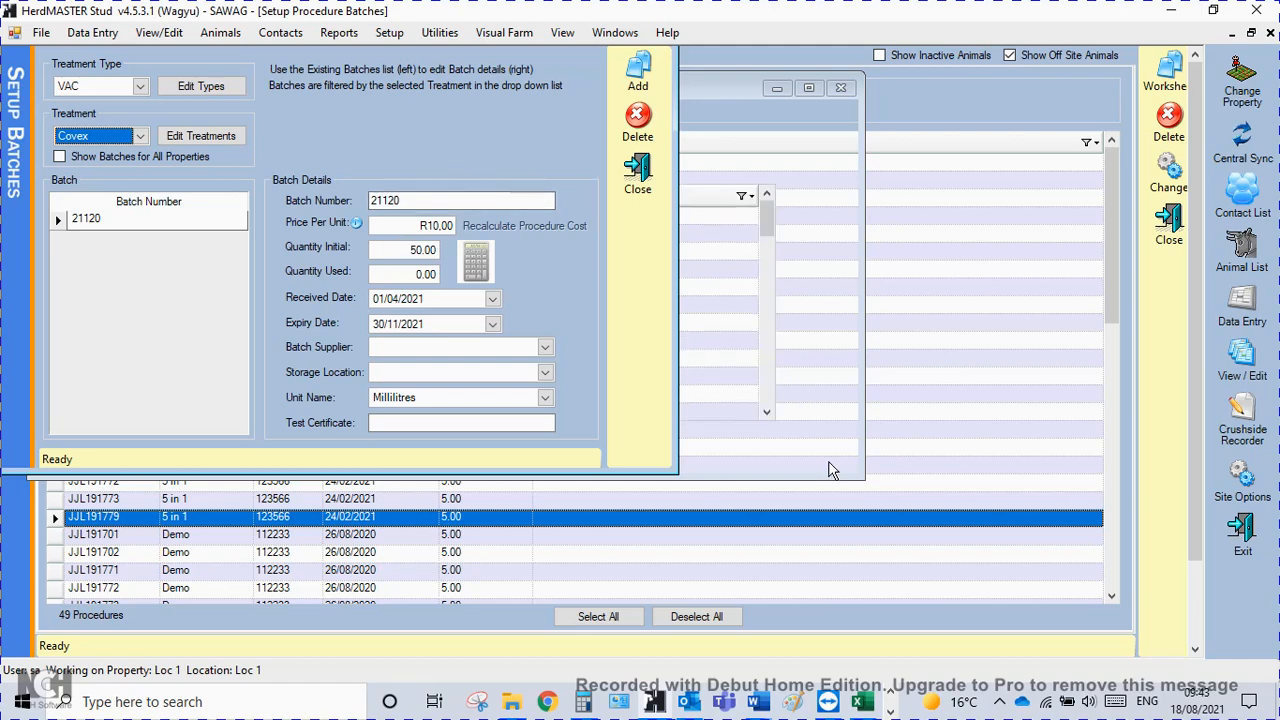
Switch to the 3_COWS_CALVES workbook in Excel and review its columns from EID and VID through Dam EID, Dam VID, DOB and SEX.
click(862, 702)
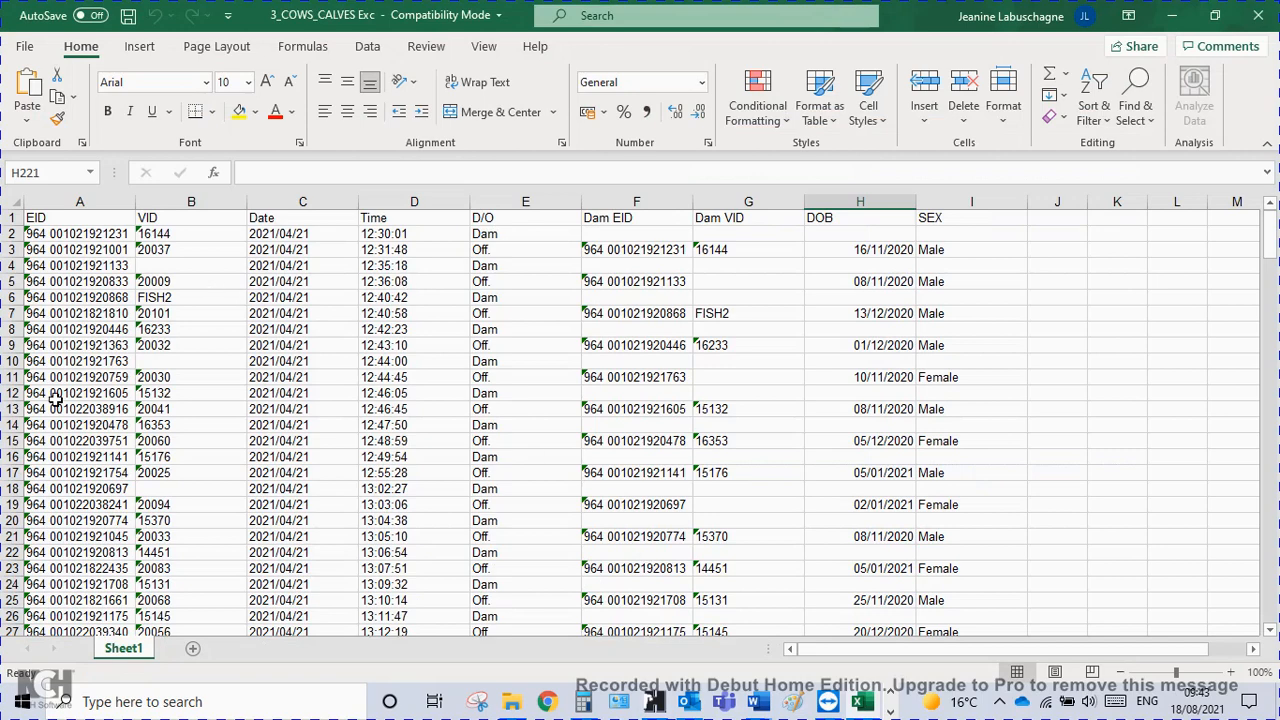
click(90, 236)
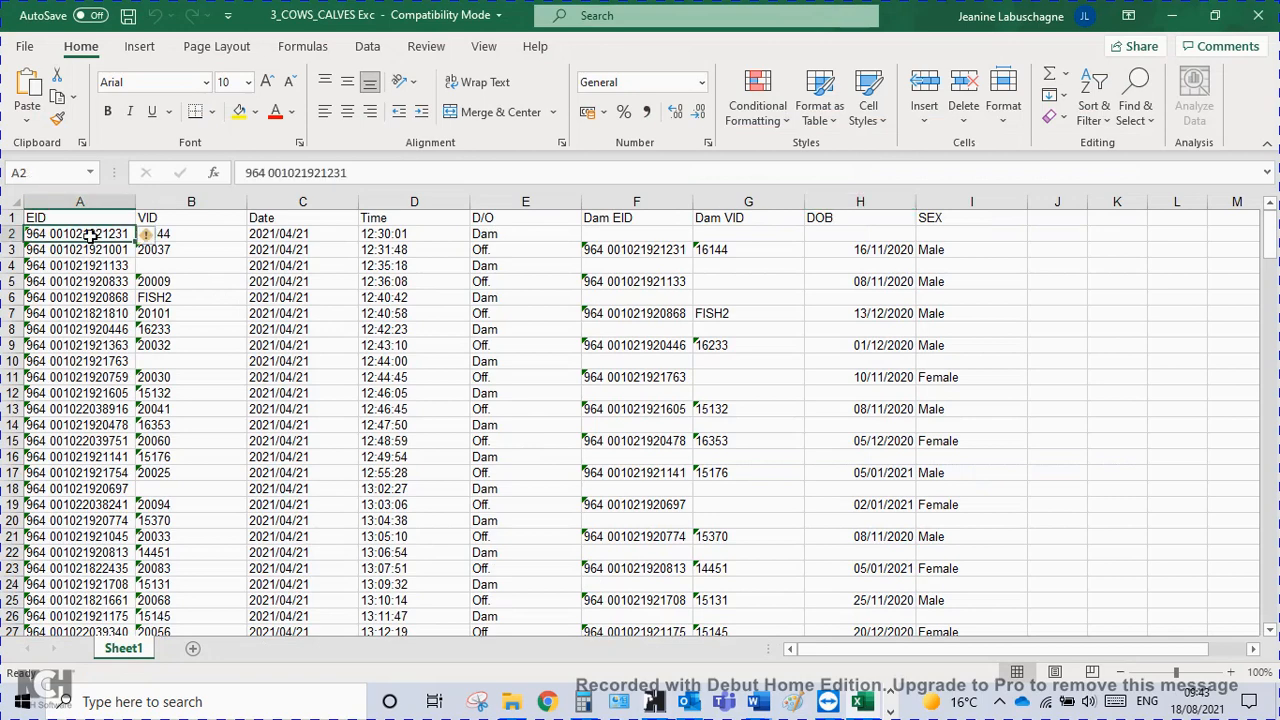
click(188, 234)
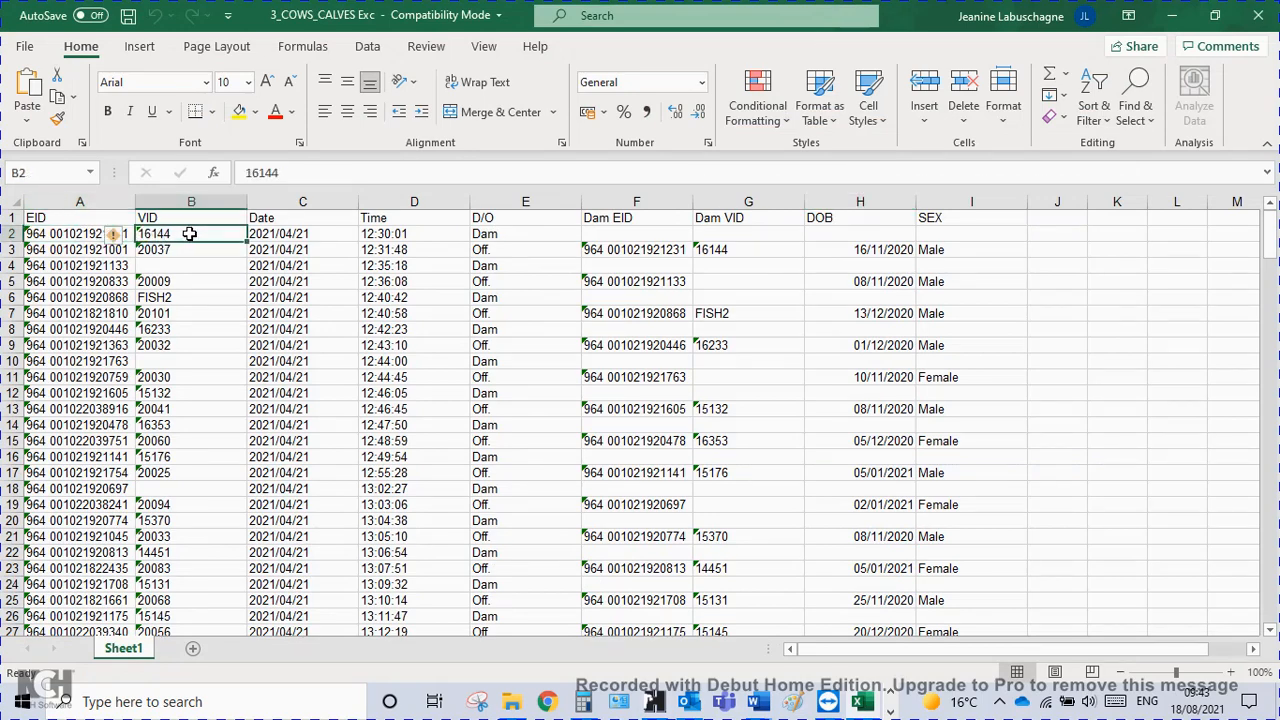
click(307, 236)
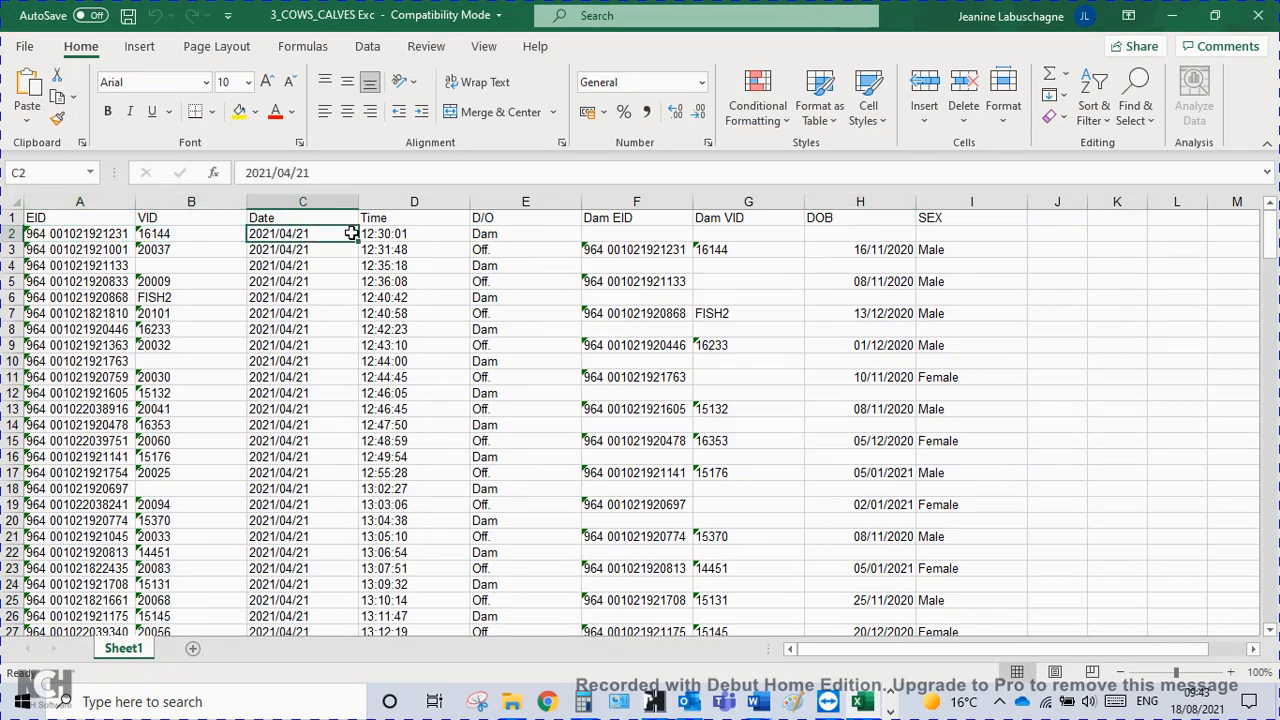
click(420, 236)
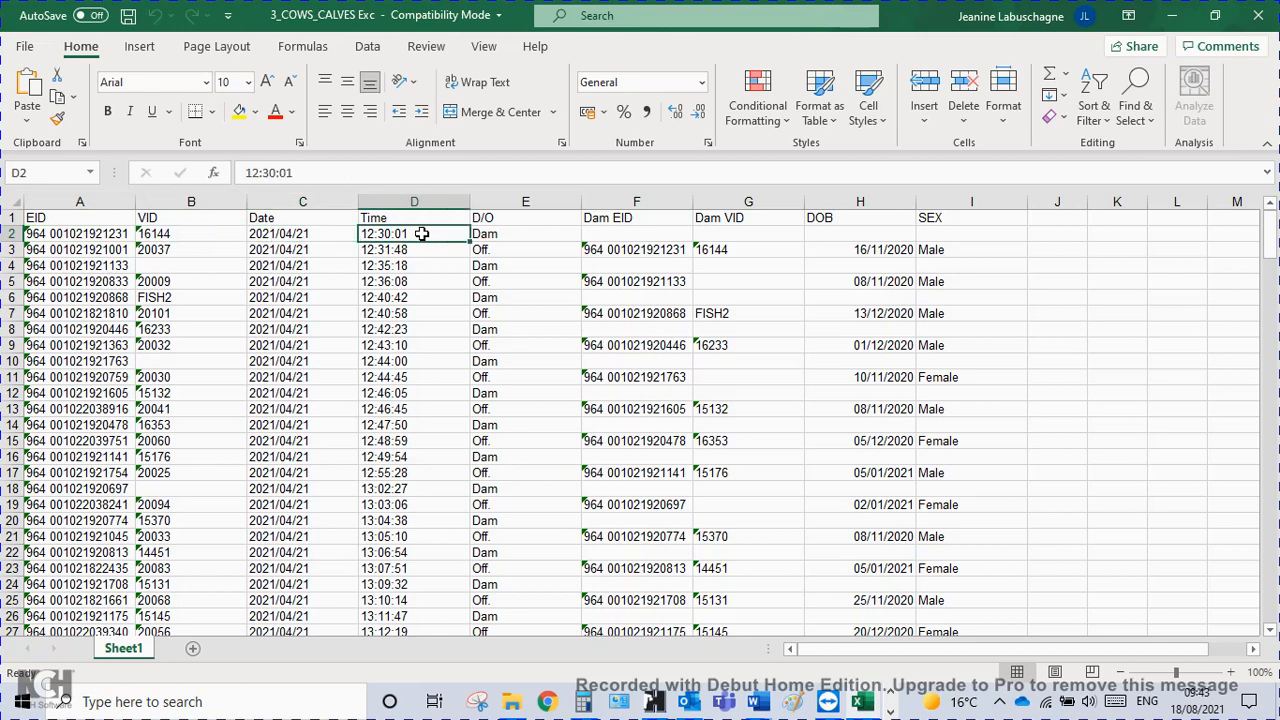
click(525, 238)
click(635, 249)
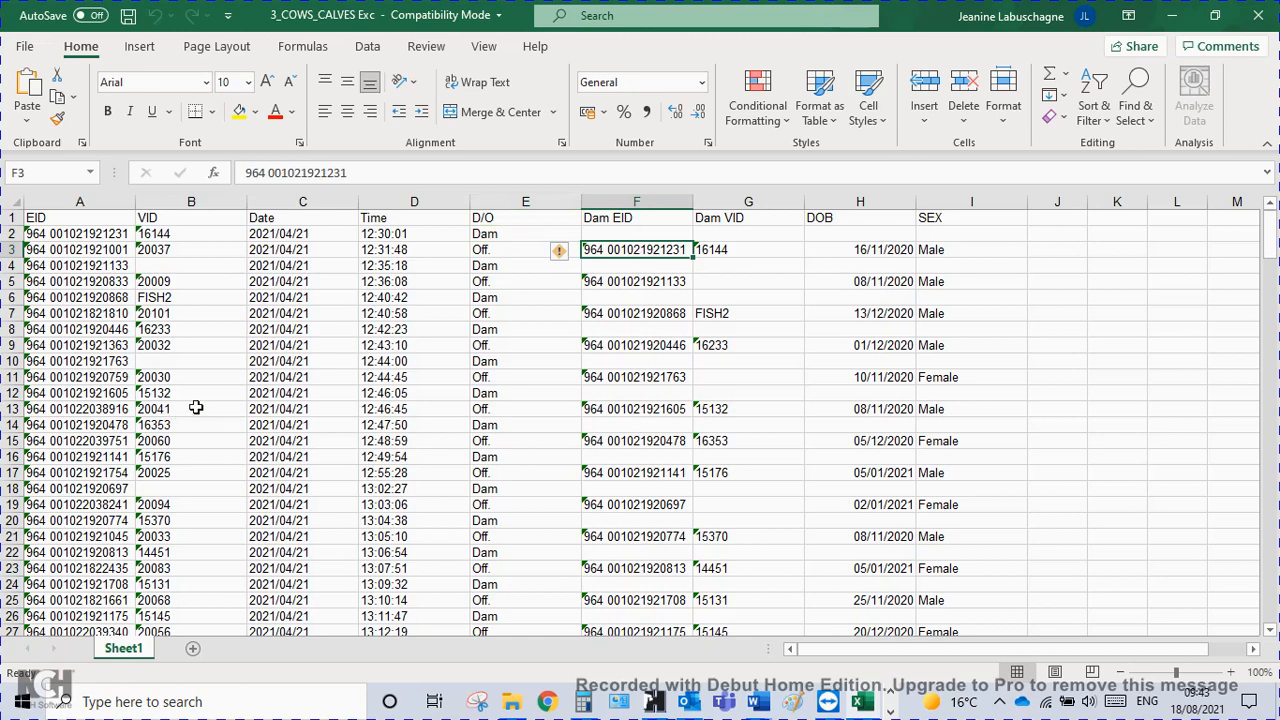
click(762, 252)
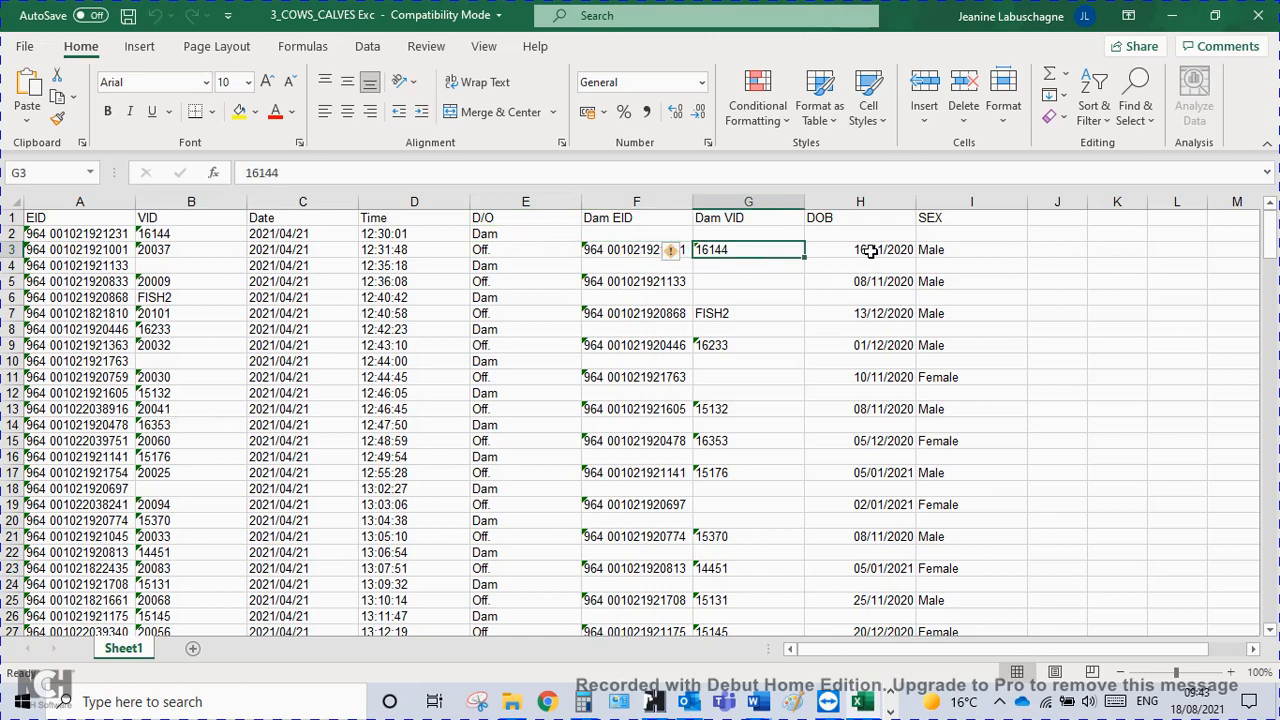
click(870, 251)
click(980, 217)
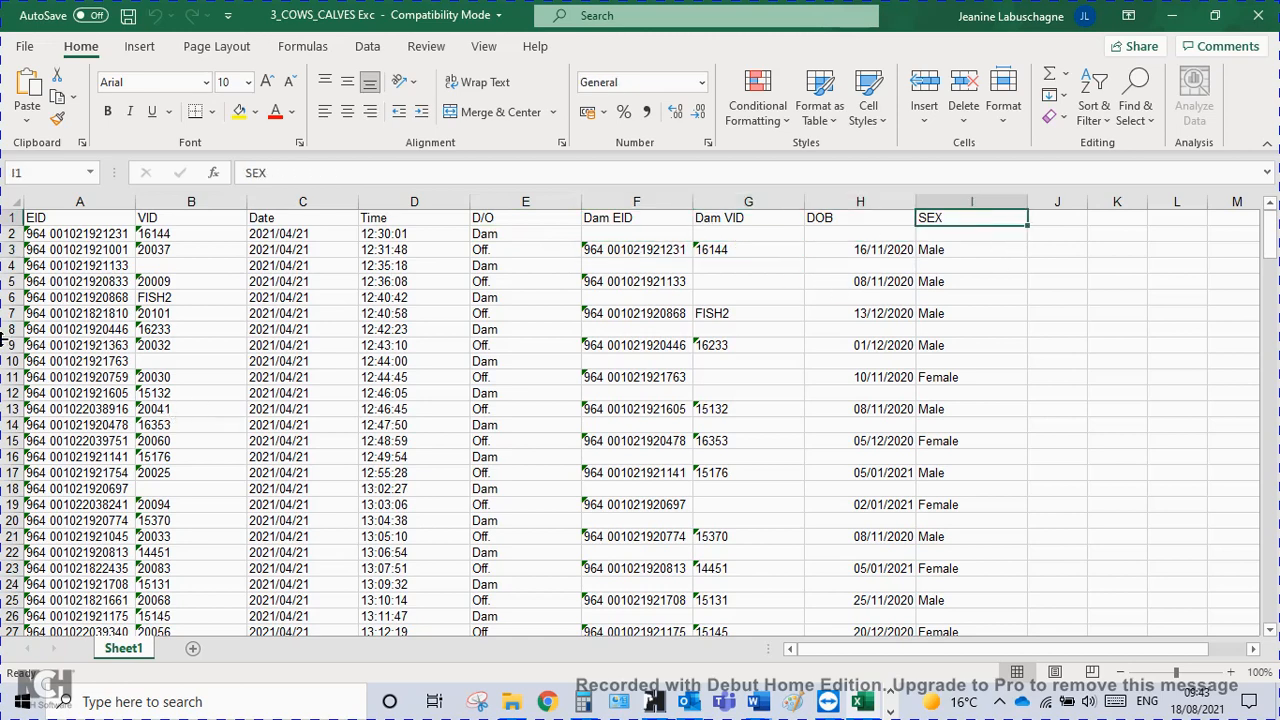